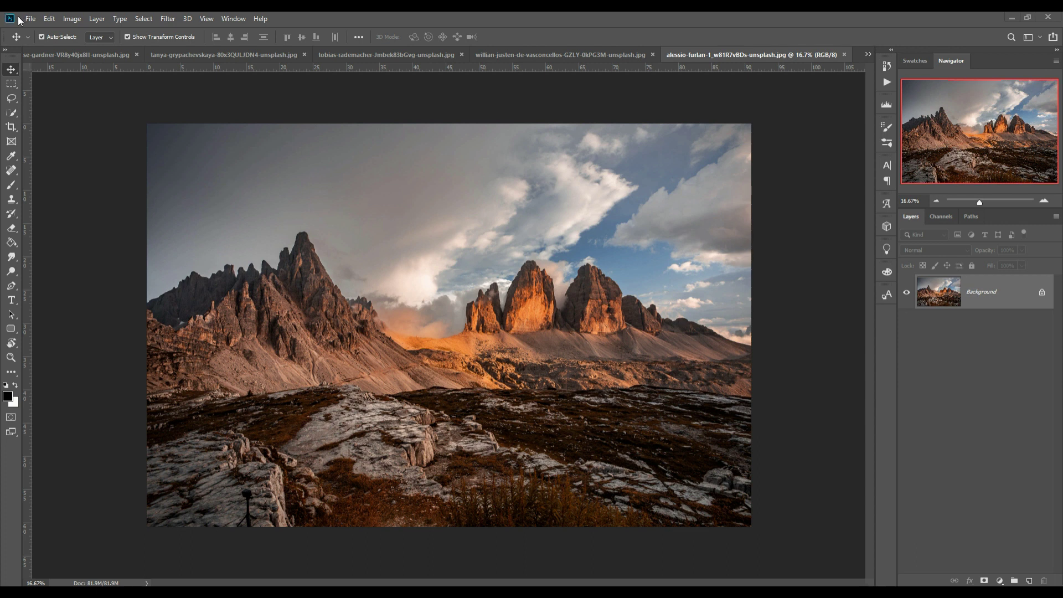
Step: Open the File menu over the sunlit mountain photo to start a new document
left_click(30, 19)
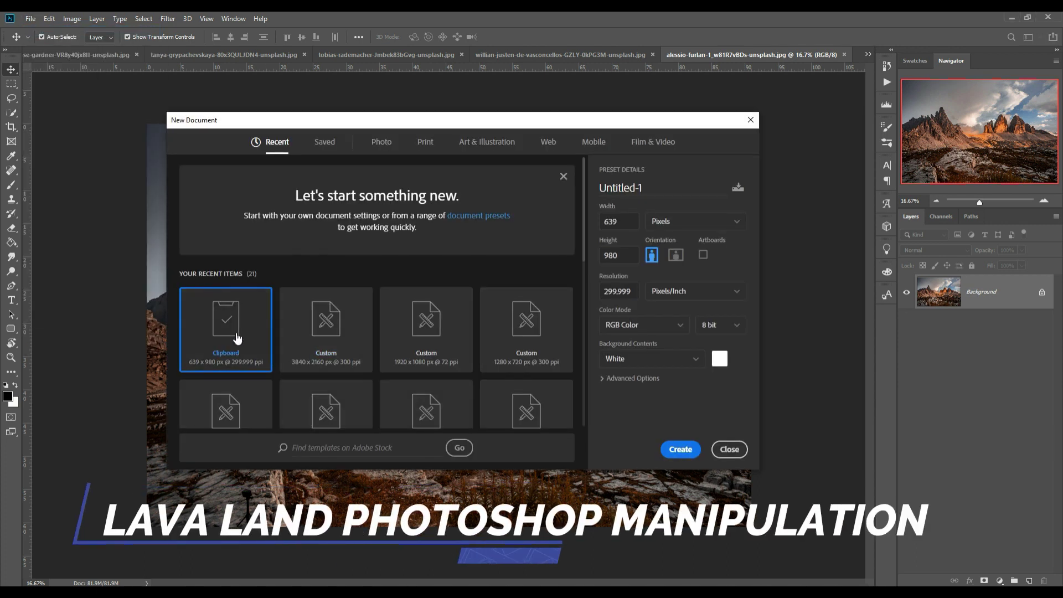
Step: Create the 3840×2160 Untitled-1 document from the recent preset, then bring up the lava-flow photo
left_click(358, 370)
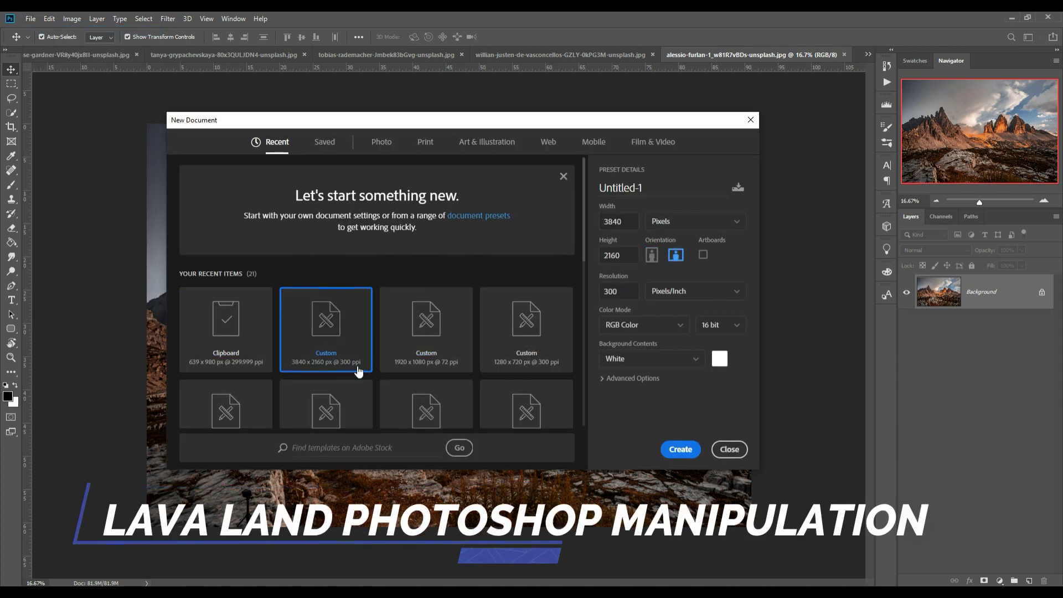
left_click(681, 449)
left_click(514, 57)
left_click(344, 55)
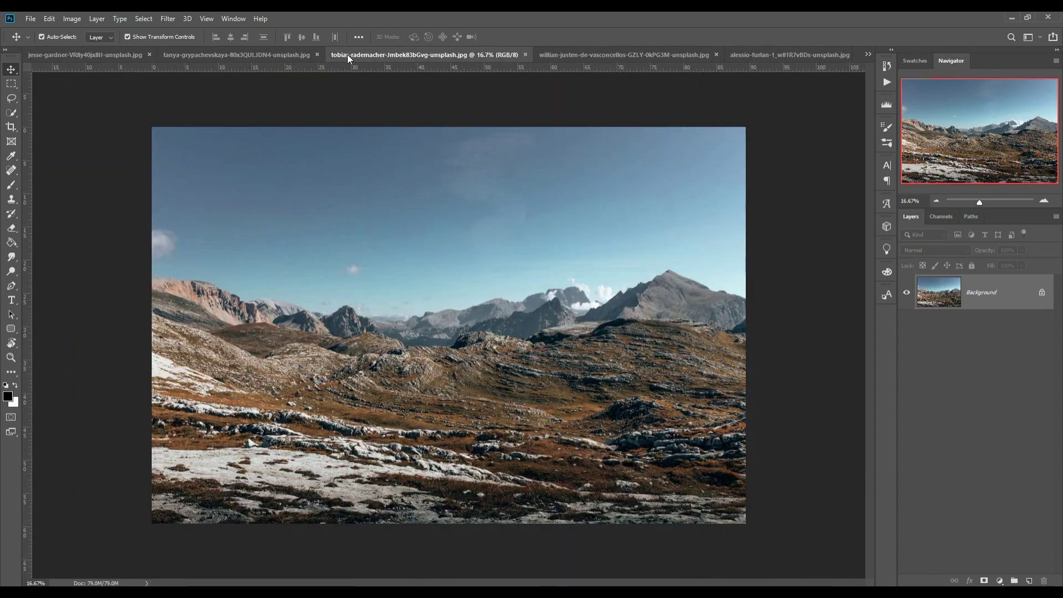
left_click(251, 55)
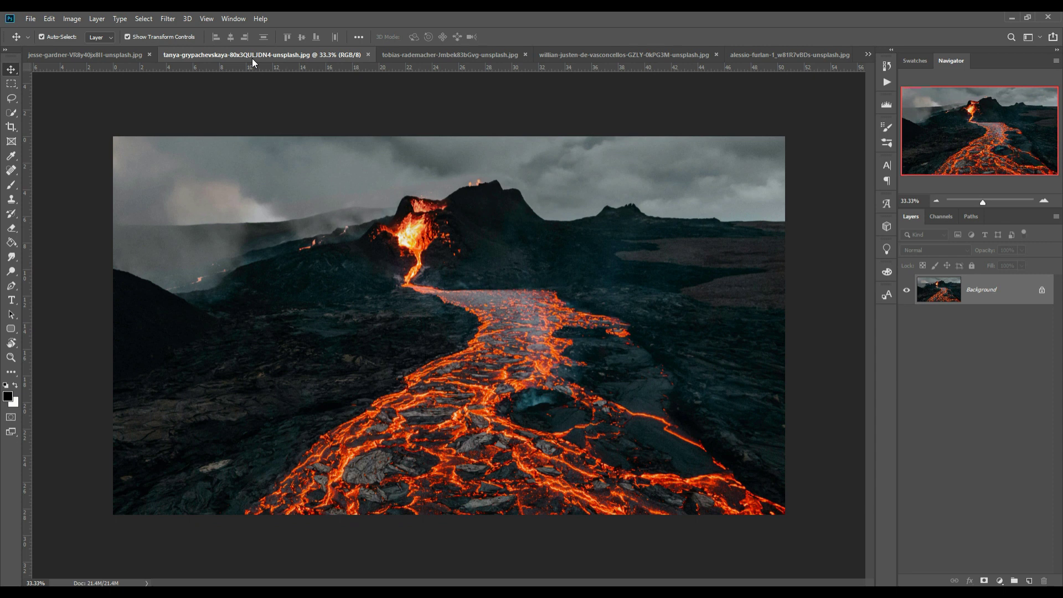
Step: Lasso-select the lava river along its left bank and the photo's bottom edge
left_click(14, 100)
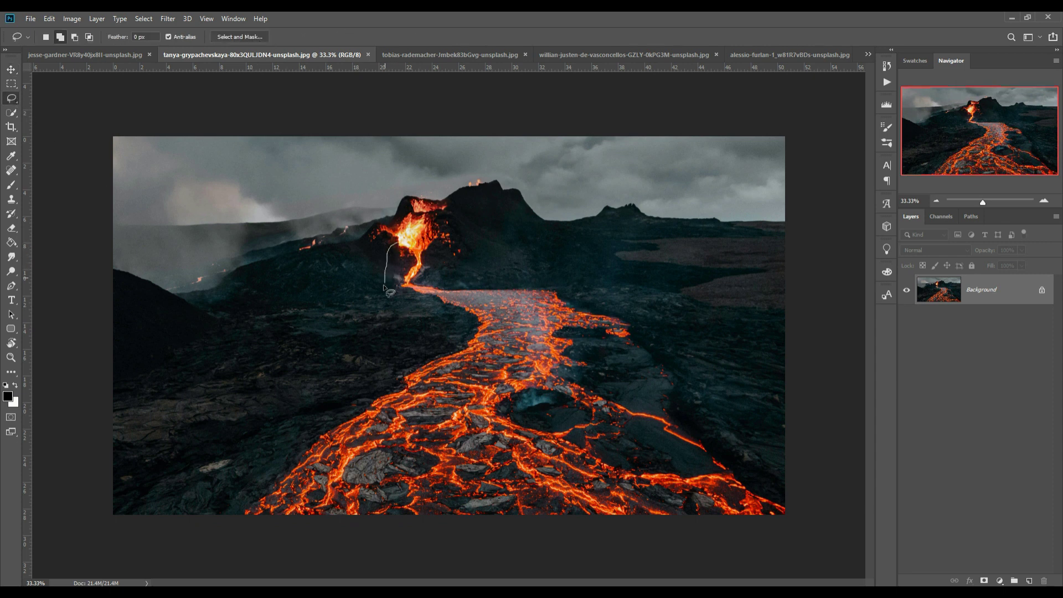
left_click_drag(387, 331, 142, 456)
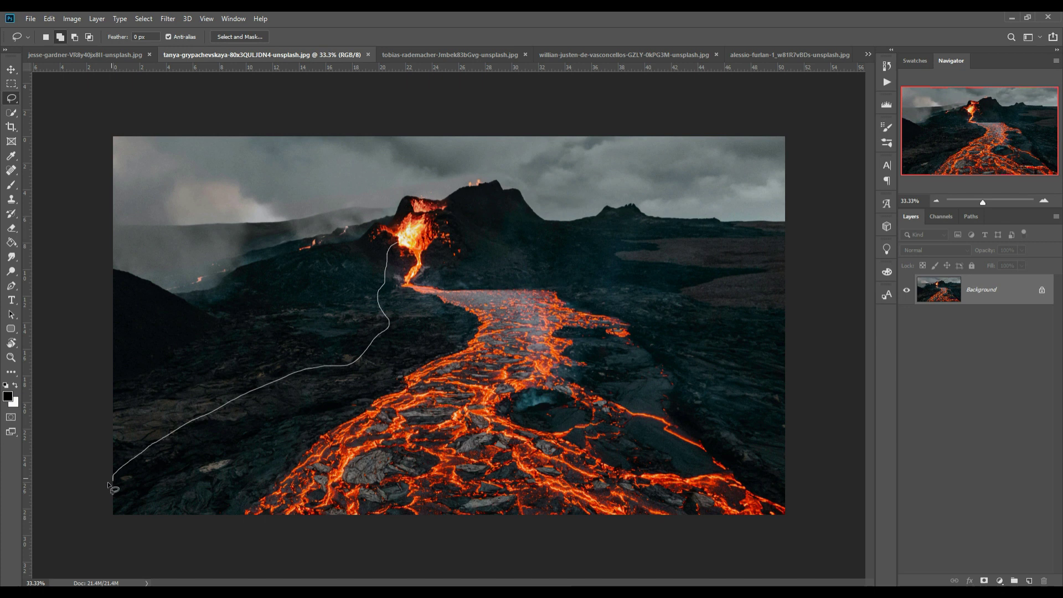
left_click_drag(106, 527, 808, 572)
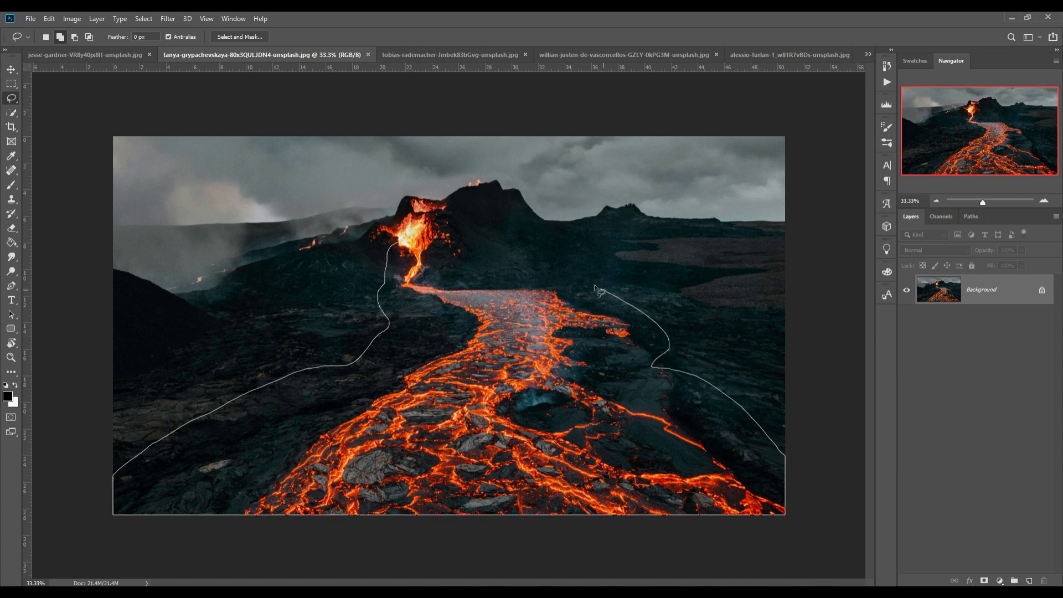
left_click_drag(399, 242, 400, 243)
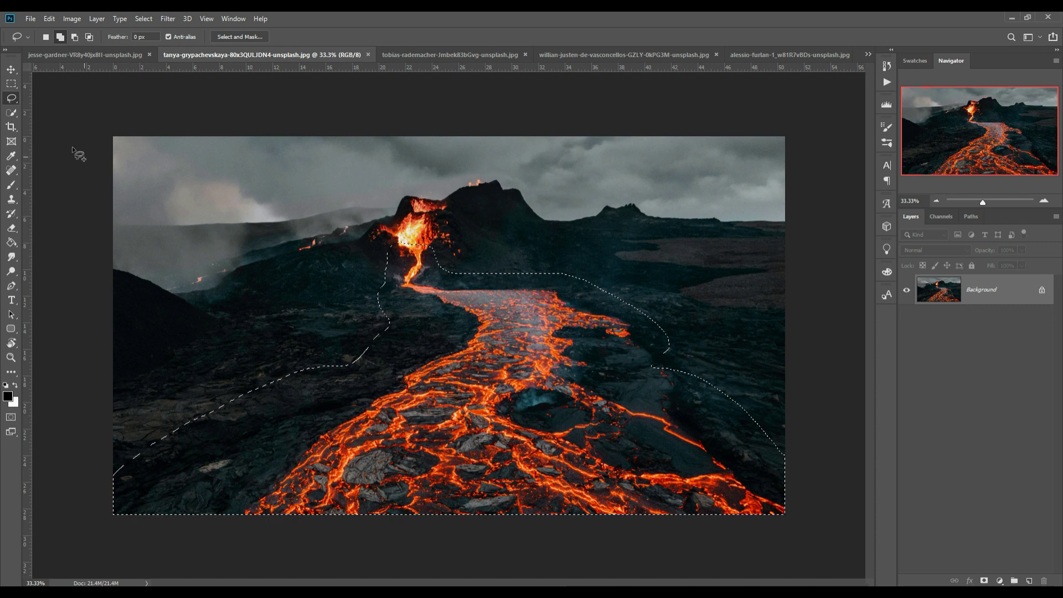
Step: Move the selected lava river into the blank Untitled-1 document
key("v")
mouse_move(226, 54)
left_mouse_down()
mouse_move(224, 92)
mouse_move(499, 147)
left_mouse_up()
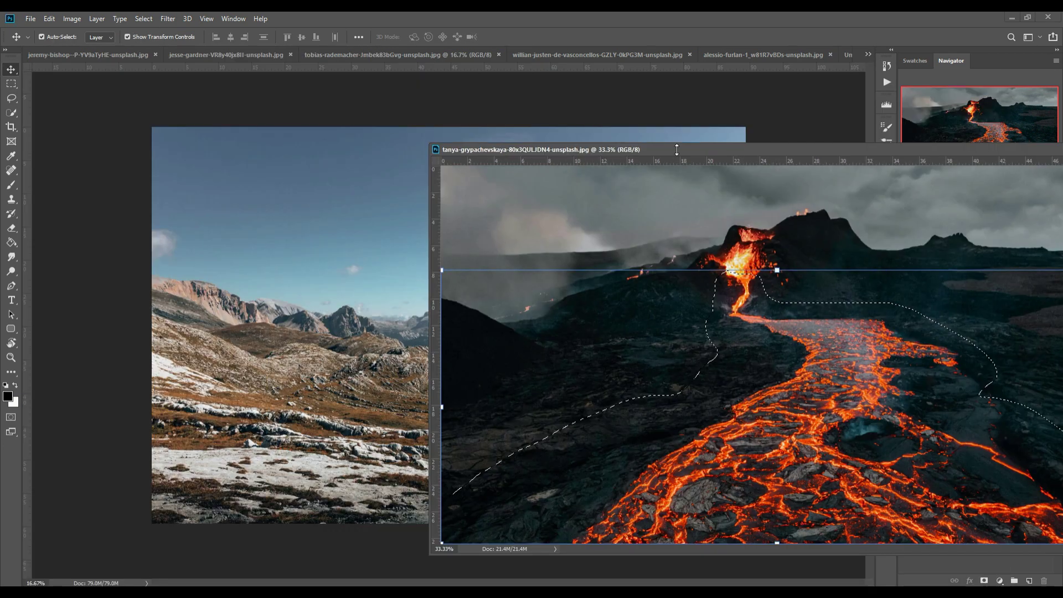
left_click(868, 55)
left_click(673, 155)
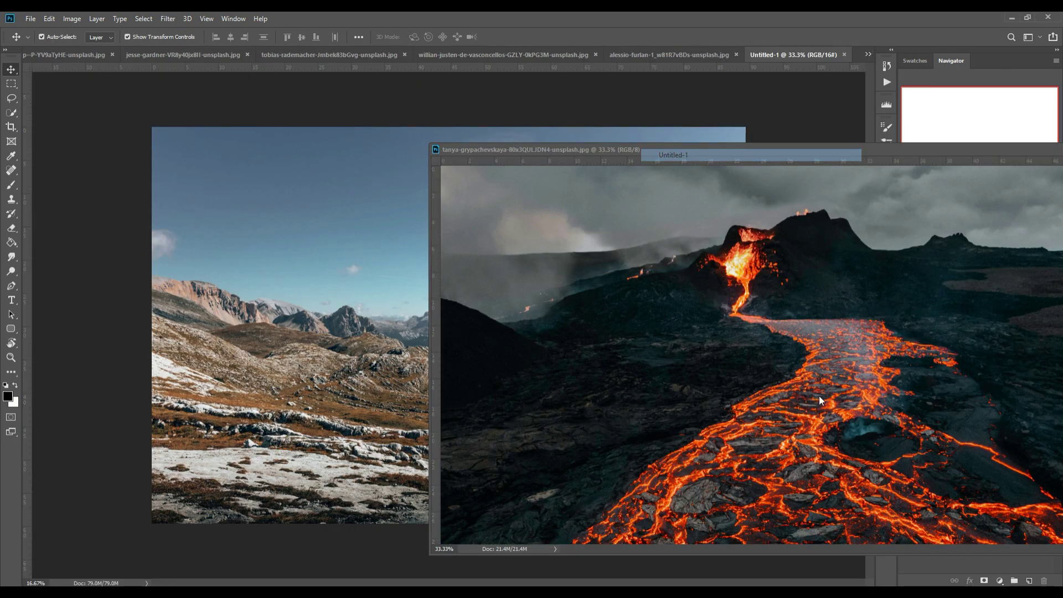
left_click_drag(752, 393, 397, 370)
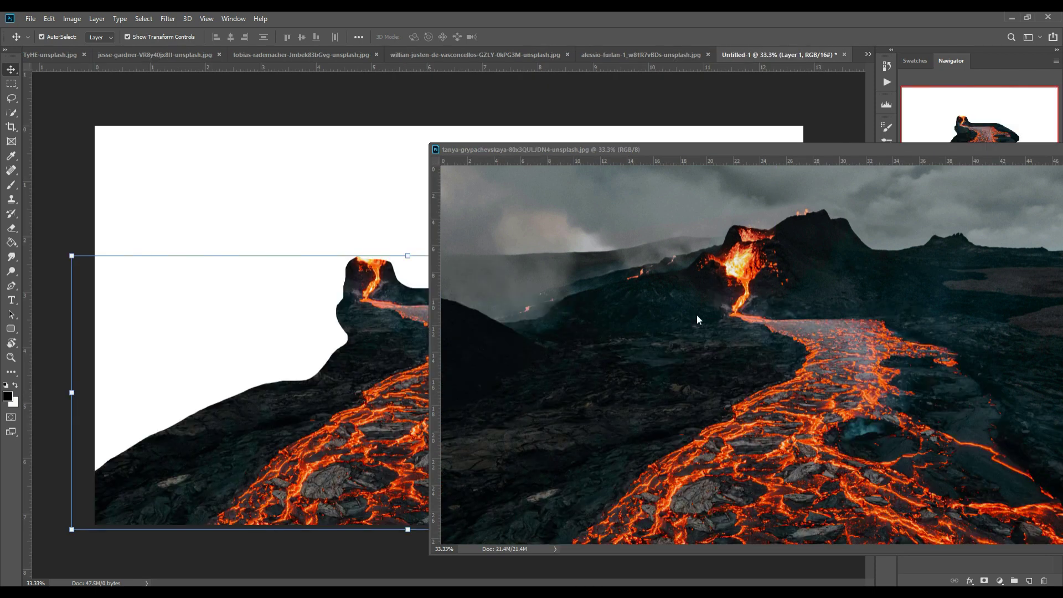
left_click_drag(962, 148, 591, 248)
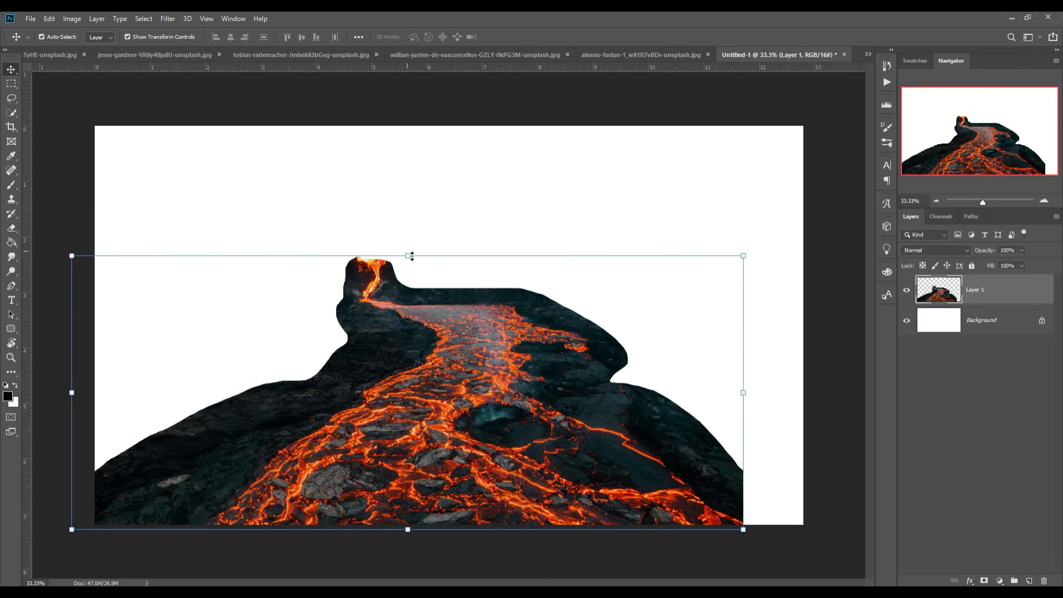
Step: Scale the lava river to about 59% at the bottom centre and commit
left_click_drag(76, 254, 238, 392)
left_click_drag(430, 429, 463, 425)
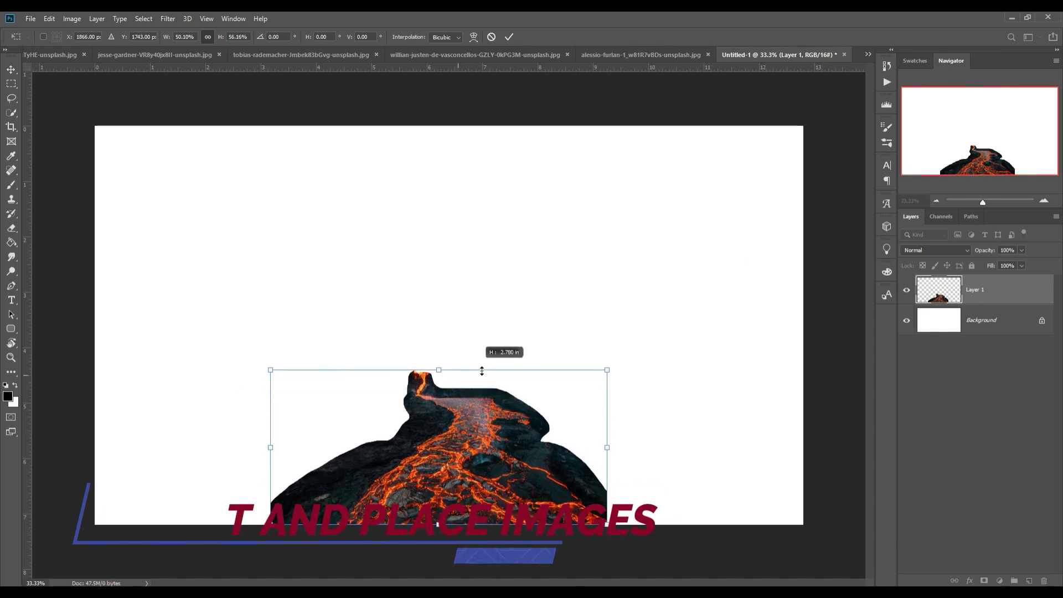
left_click_drag(446, 391, 438, 362)
left_click_drag(450, 410, 460, 410)
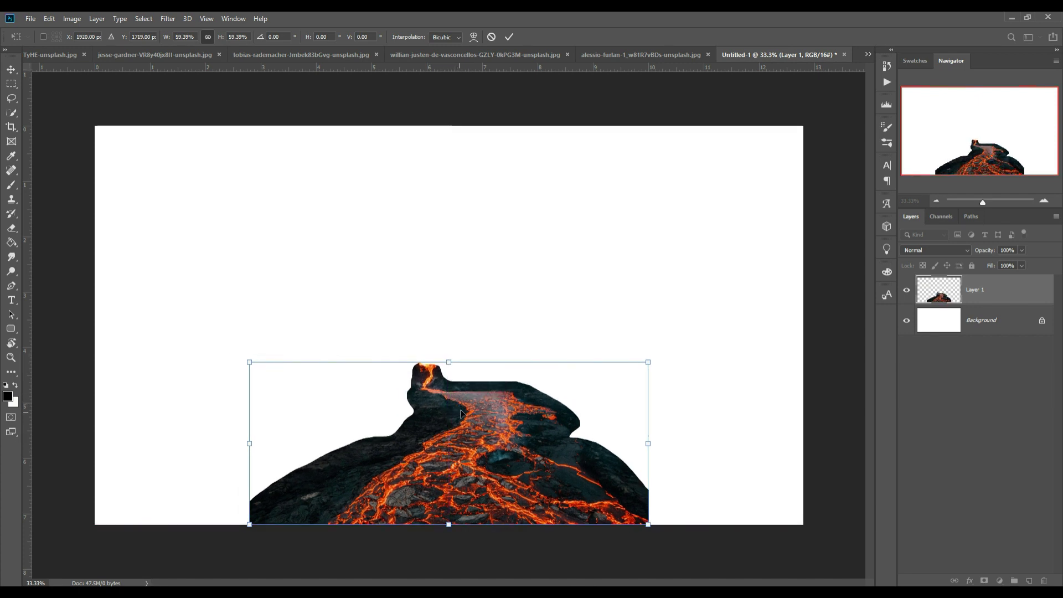
left_click(509, 37)
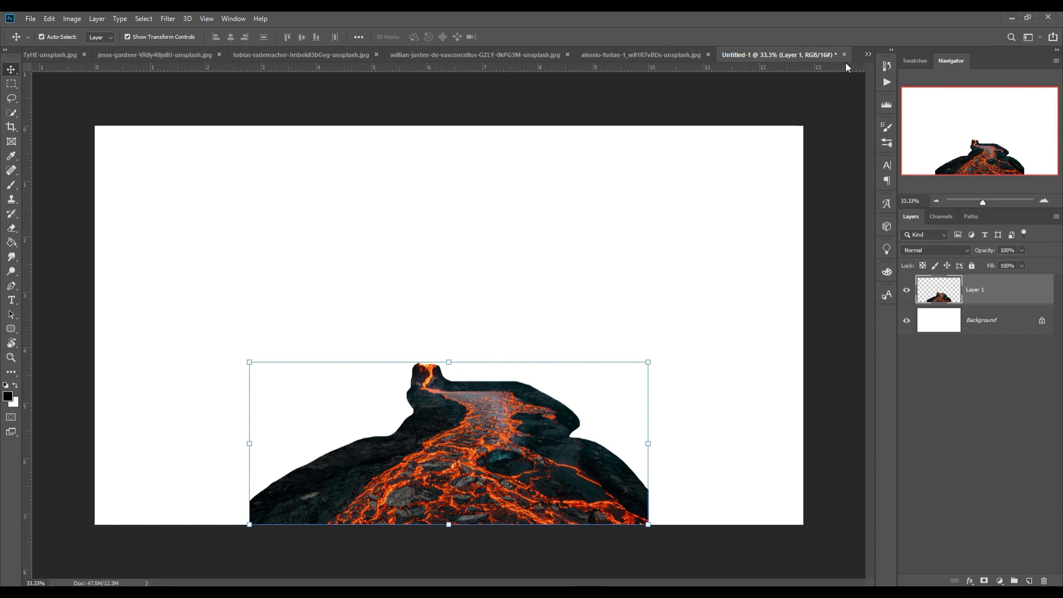
Step: Cycle through the other open photos via the document list, ending on the sunlit peaks photo
left_click(868, 55)
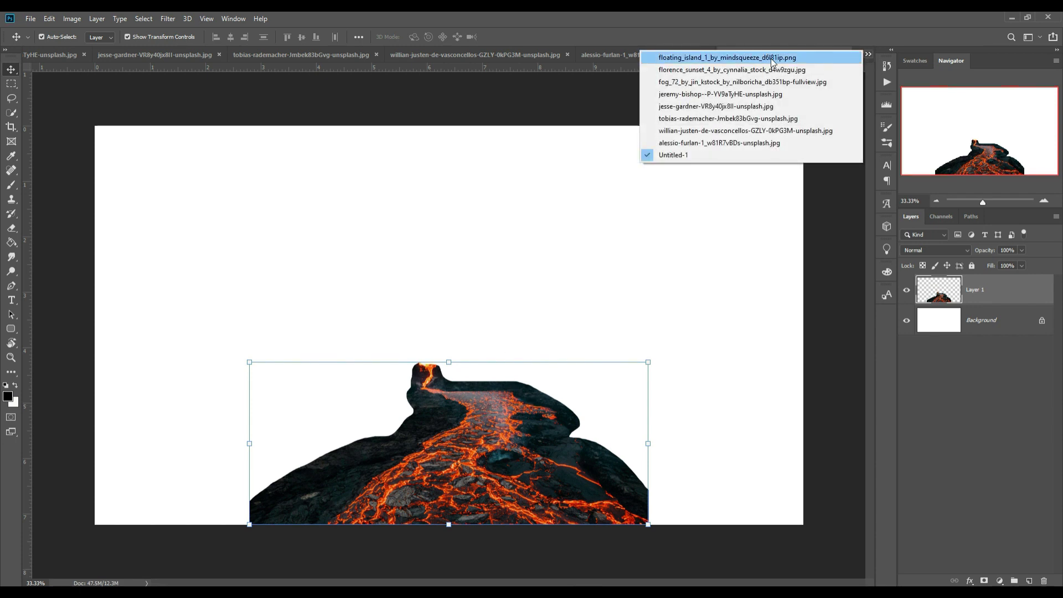
left_click(771, 68)
left_click(869, 55)
left_click(816, 81)
left_click(868, 54)
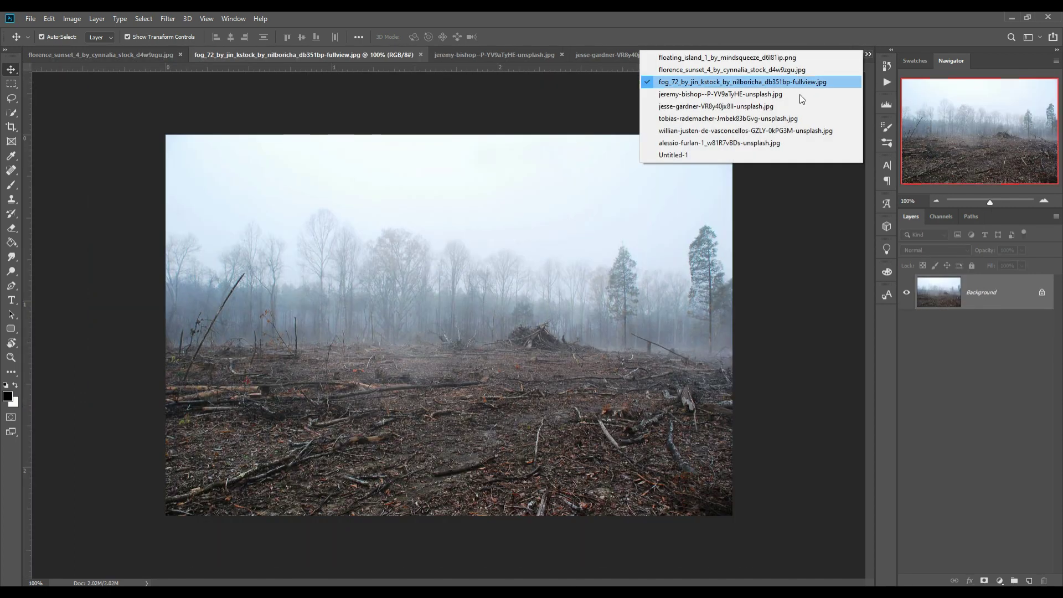
left_click(797, 94)
left_click(868, 54)
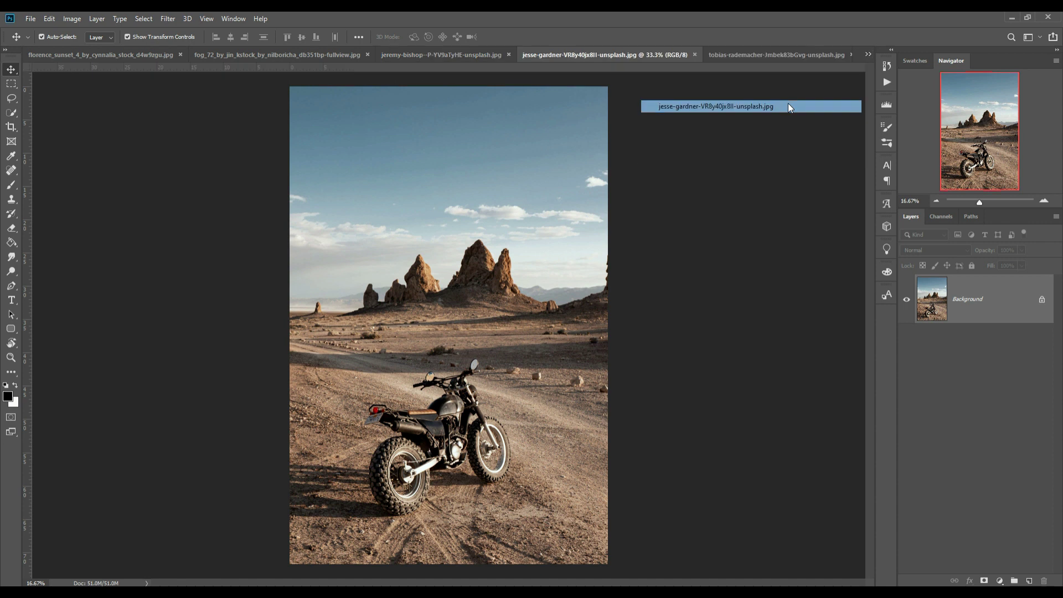
left_click(788, 104)
left_click(868, 54)
left_click(789, 117)
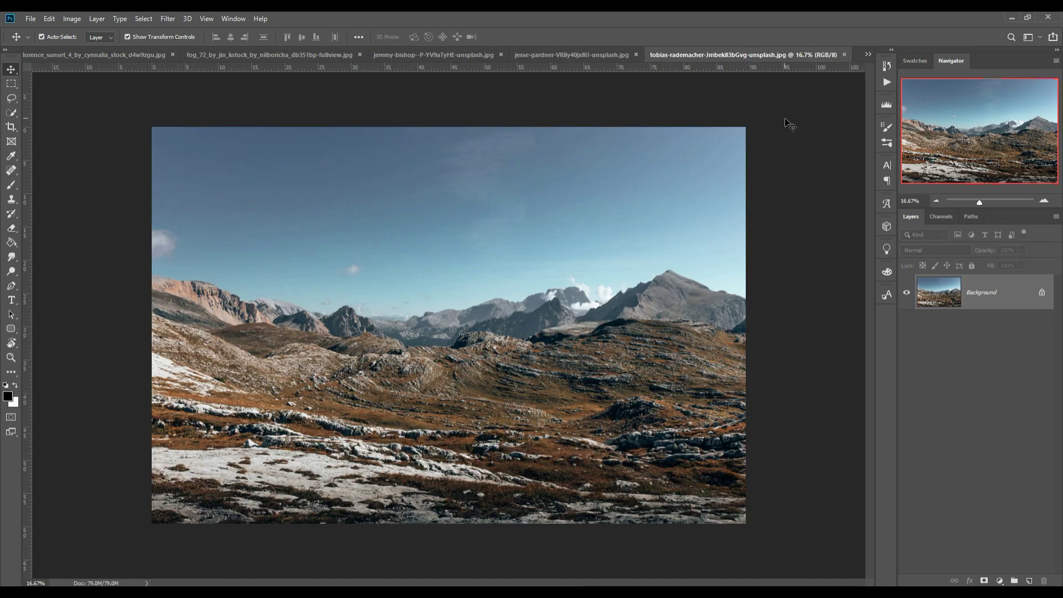
left_click(868, 54)
left_click(789, 131)
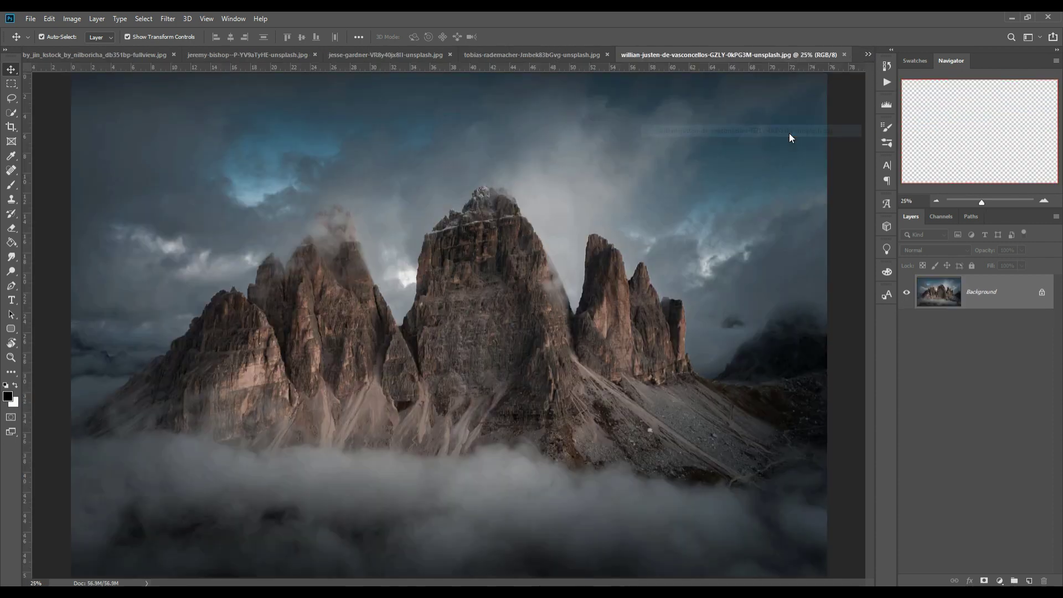
left_click(868, 54)
left_click(793, 143)
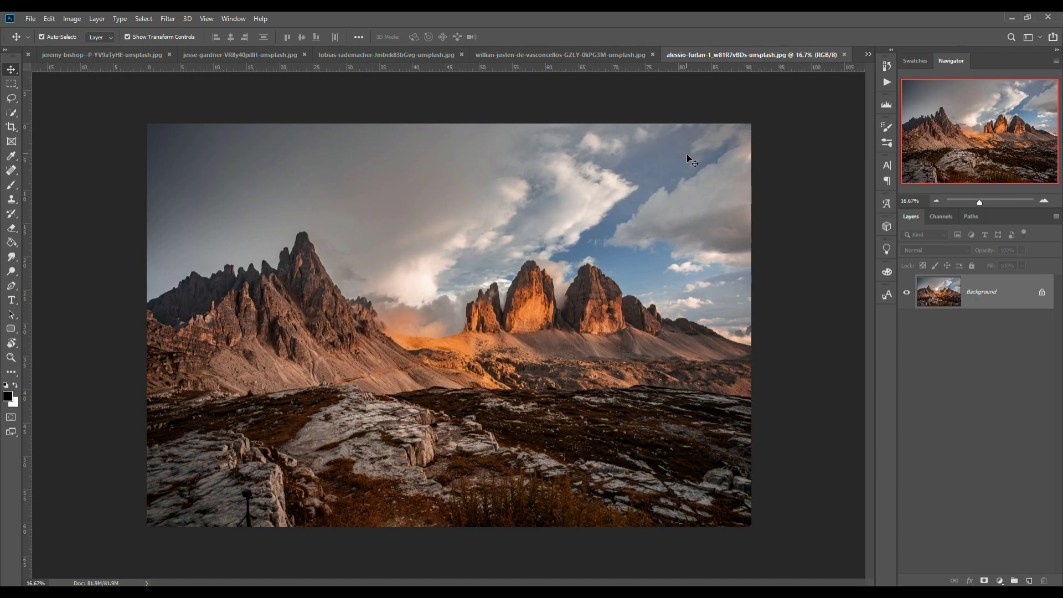
Step: Quick-select the left rocky peak, including its ridges and lower slopes
left_click(11, 112)
left_click_drag(315, 276, 347, 339)
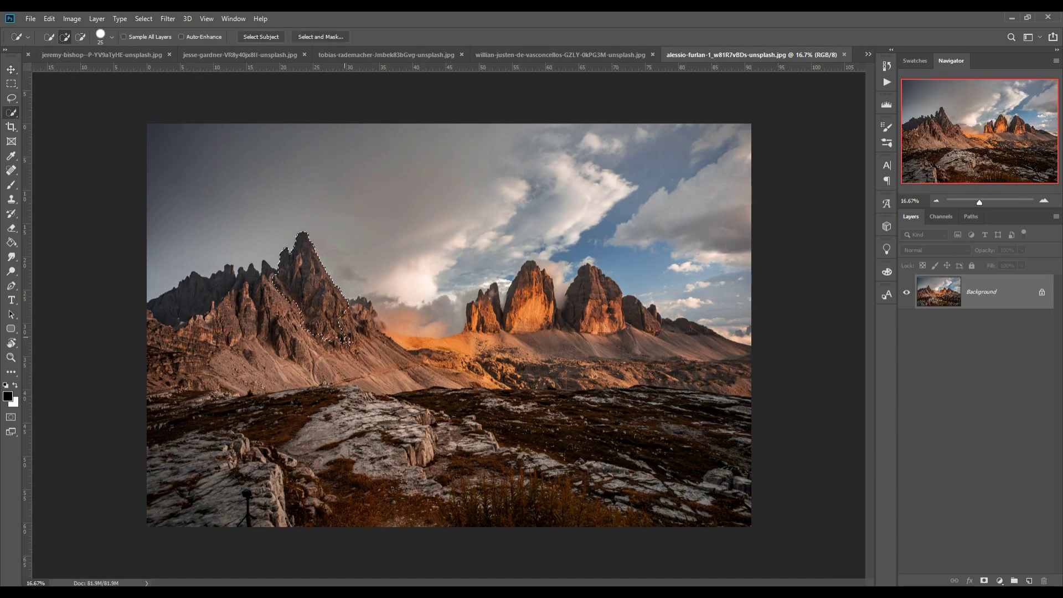
left_click_drag(280, 258, 267, 271)
left_click_drag(235, 349, 221, 388)
Step: Move the selected peak into the lava composite at its left edge
key("v")
left_click_drag(700, 60, 702, 72)
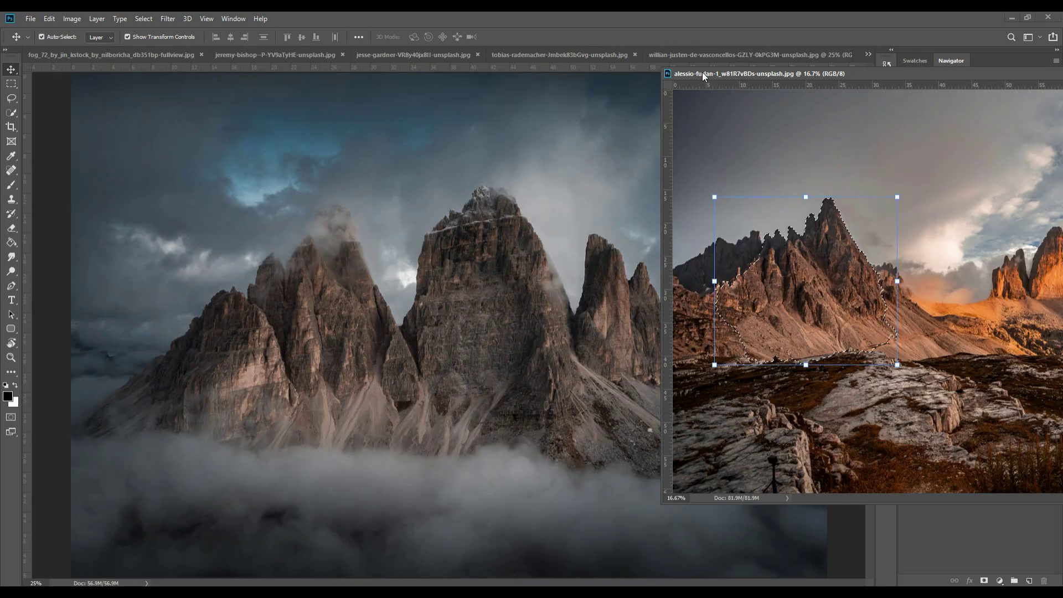
left_click(871, 54)
left_click(731, 143)
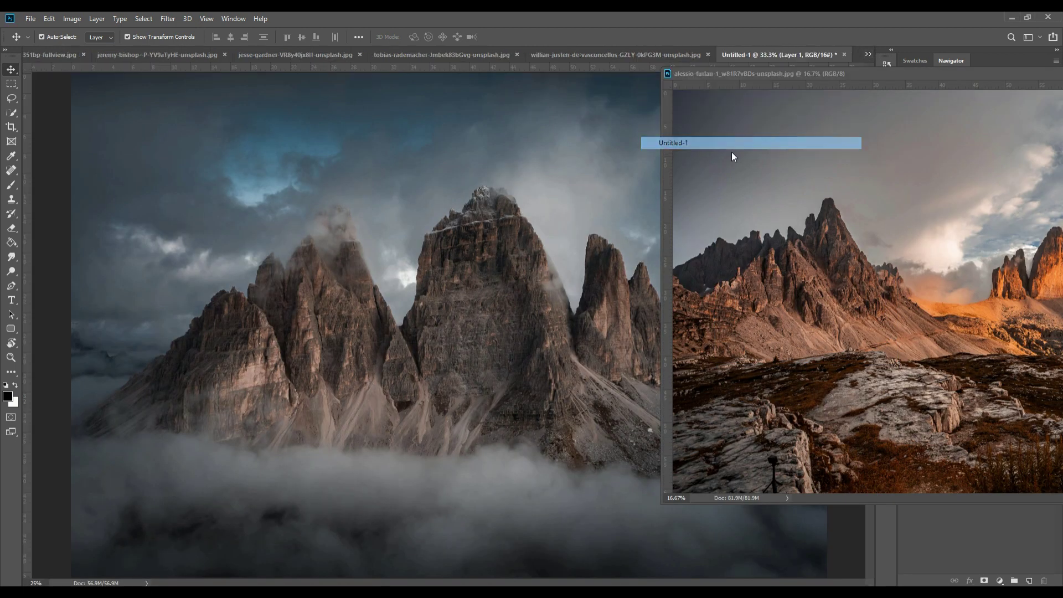
mouse_move(835, 292)
left_mouse_down()
mouse_move(263, 415)
mouse_move(214, 397)
mouse_move(172, 426)
mouse_move(207, 450)
left_mouse_up()
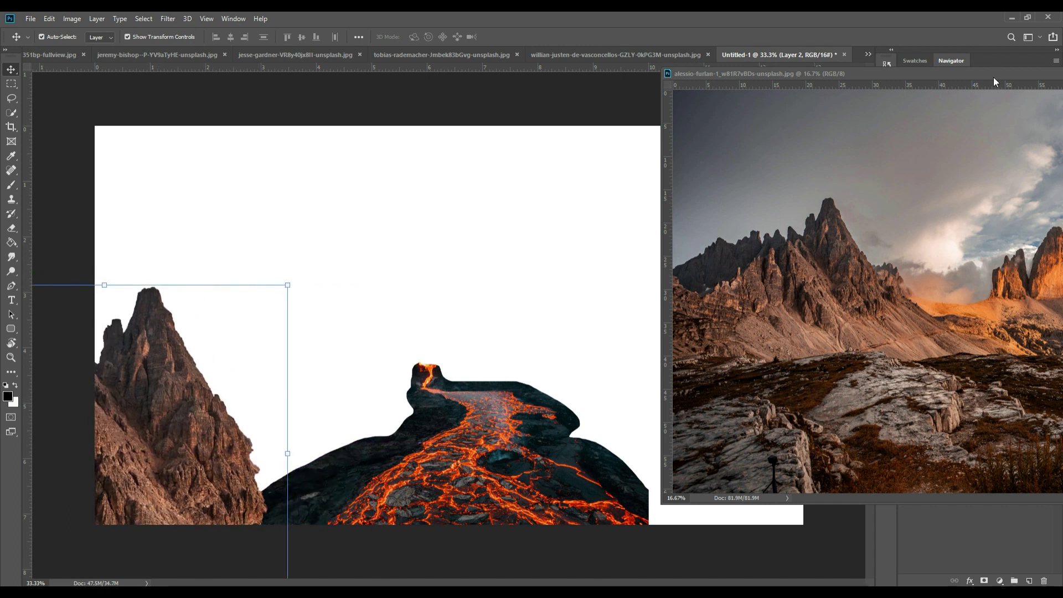
mouse_move(994, 81)
left_mouse_down()
mouse_move(760, 188)
mouse_move(731, 176)
left_mouse_up()
Step: Duplicate the peak layer as Layer 2 copy
right_click(955, 283)
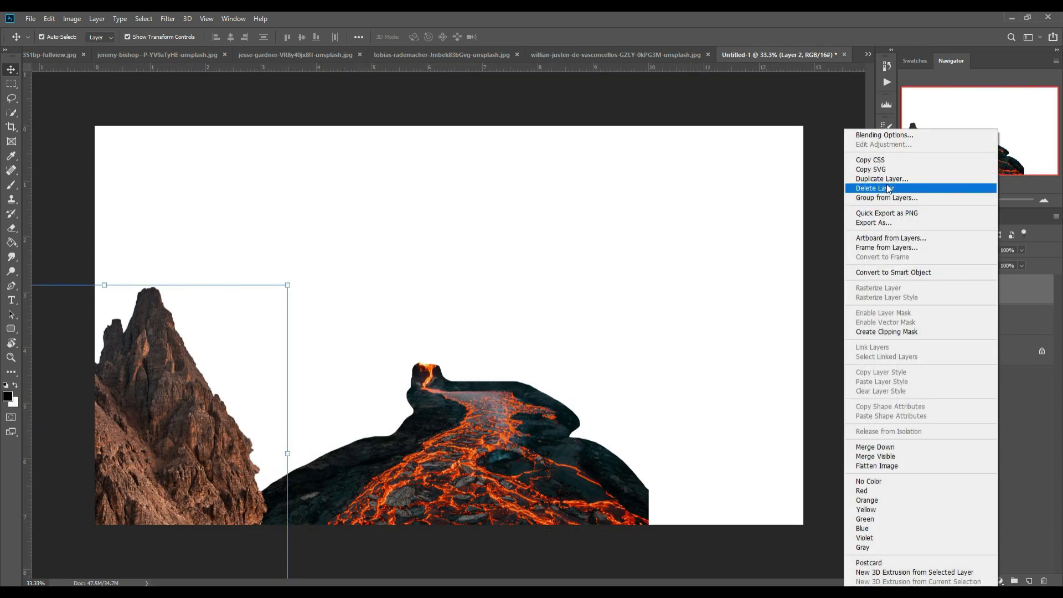
left_click(886, 183)
left_click(629, 177)
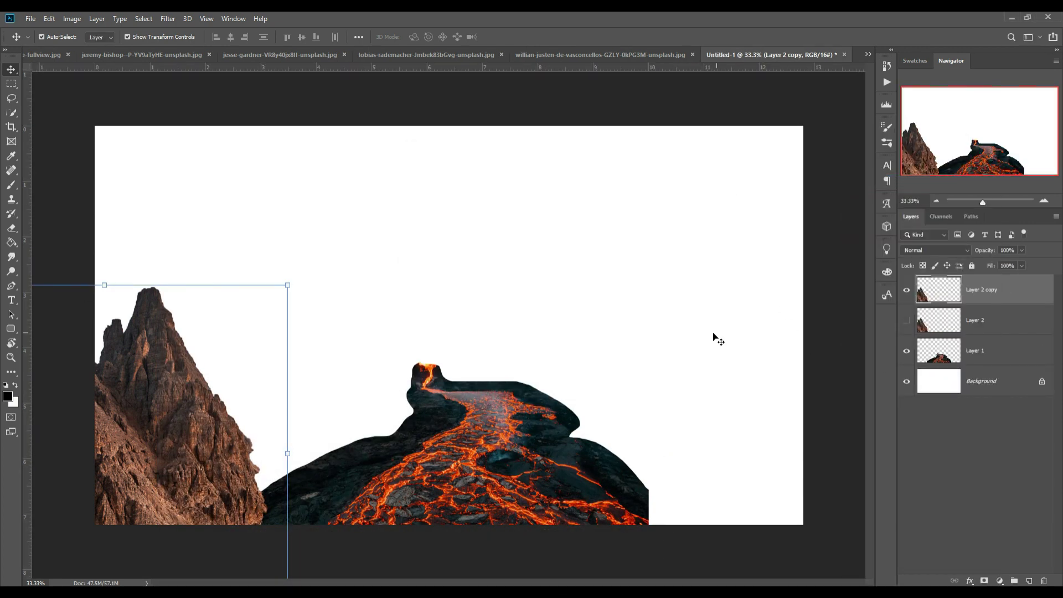
left_click(50, 18)
mouse_move(66, 272)
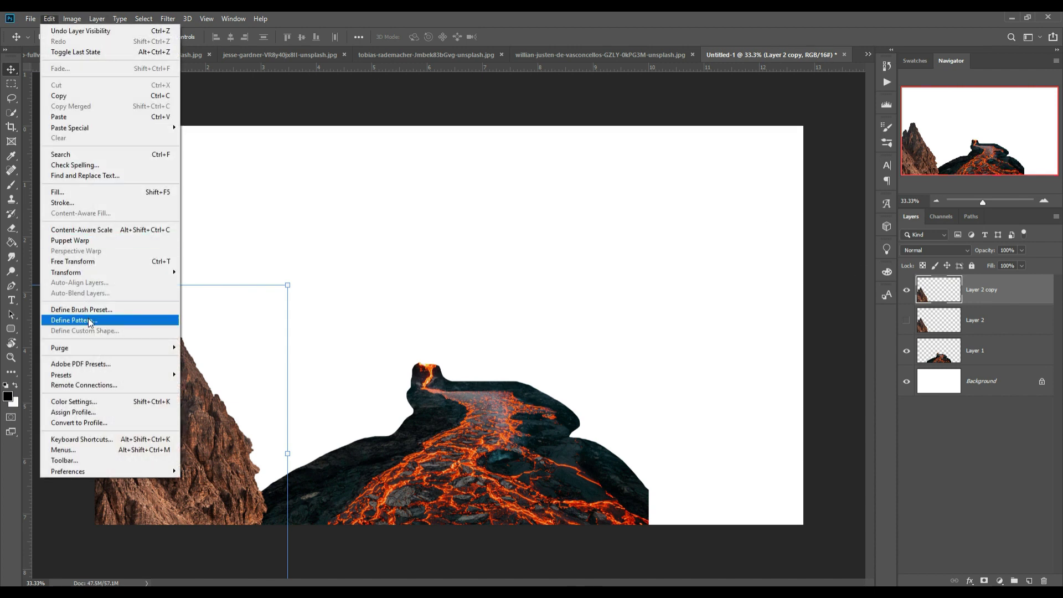
Step: Warp the Layer 2 copy peak so its slope curves down into the lava river, and commit
left_click(199, 341)
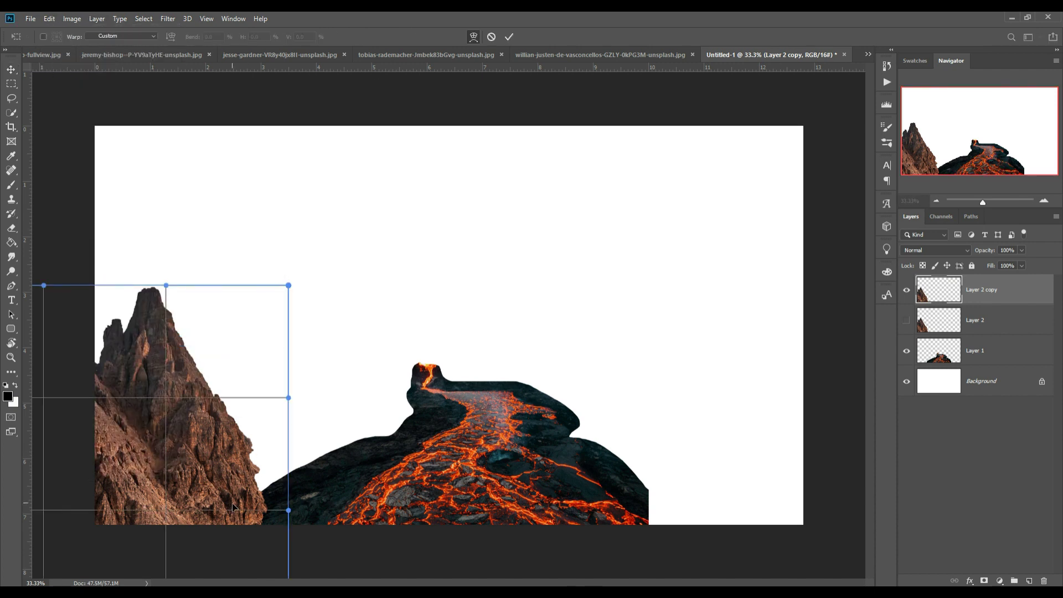
left_click_drag(232, 506, 308, 542)
key("ctrl+minus")
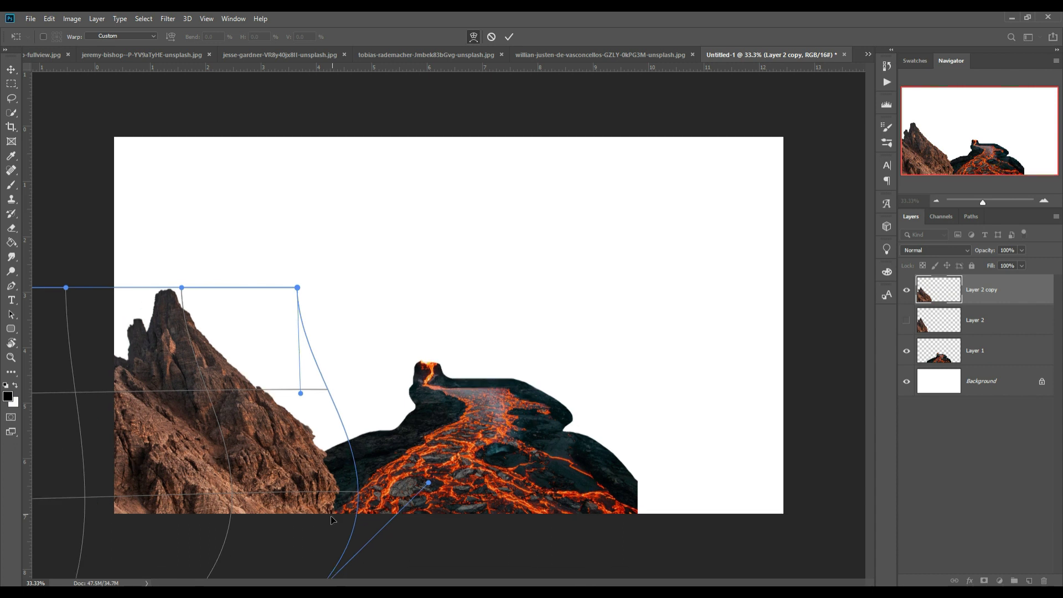
left_click_drag(334, 548, 596, 468)
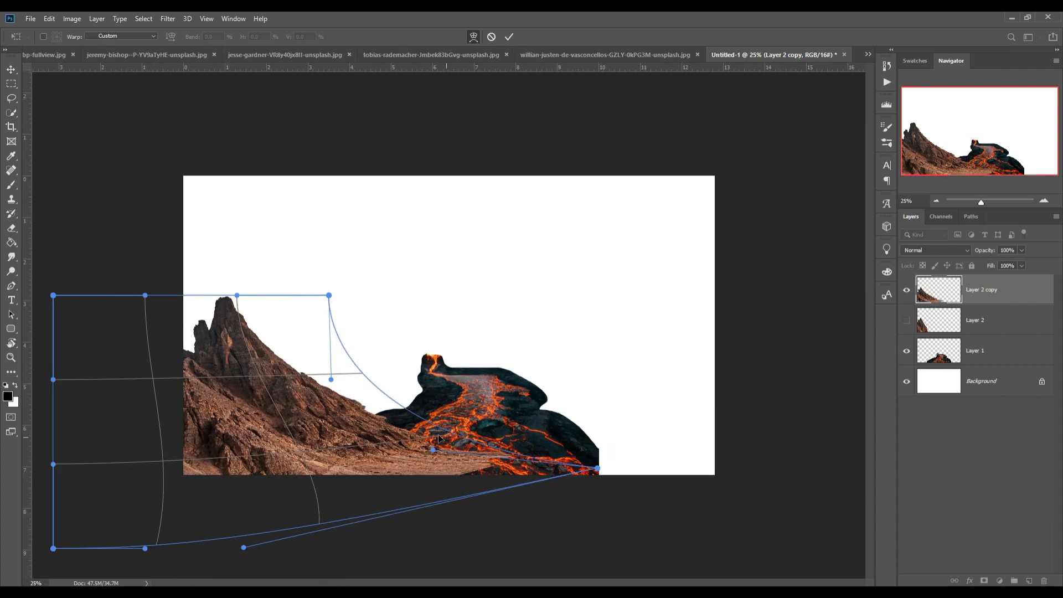
left_click_drag(410, 465, 345, 428)
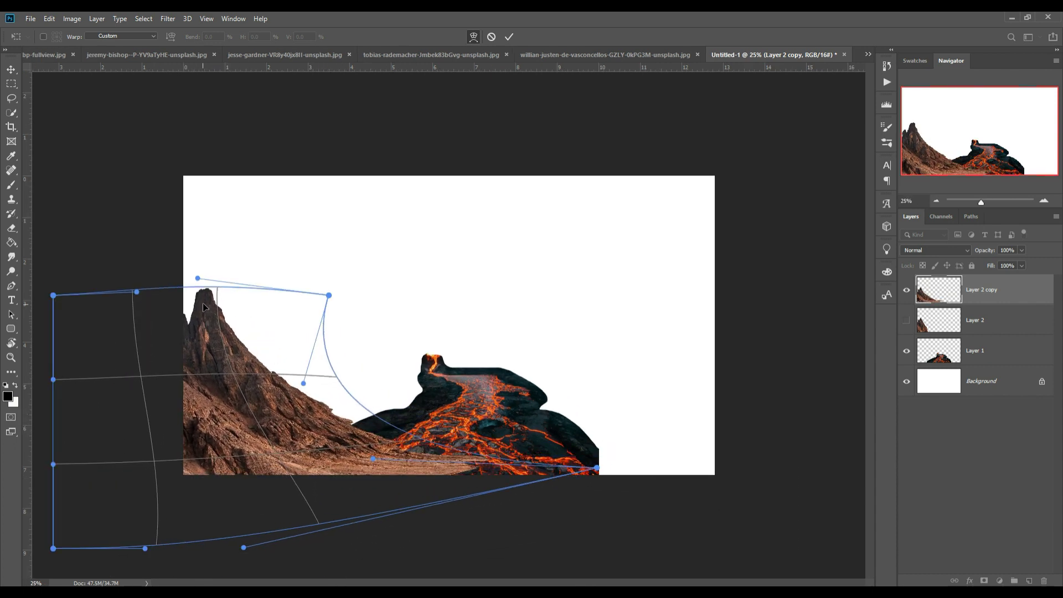
left_click_drag(202, 303, 189, 272)
mouse_move(342, 405)
left_mouse_down()
mouse_move(351, 433)
mouse_move(334, 449)
left_mouse_up()
left_click_drag(194, 479, 194, 467)
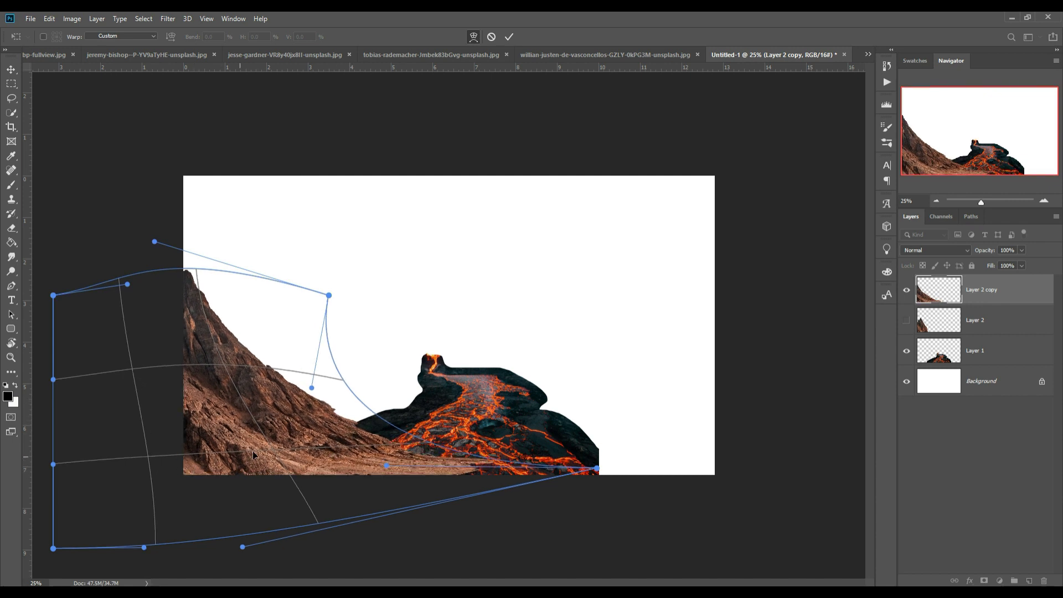
left_click_drag(252, 451, 261, 447)
left_click(509, 36)
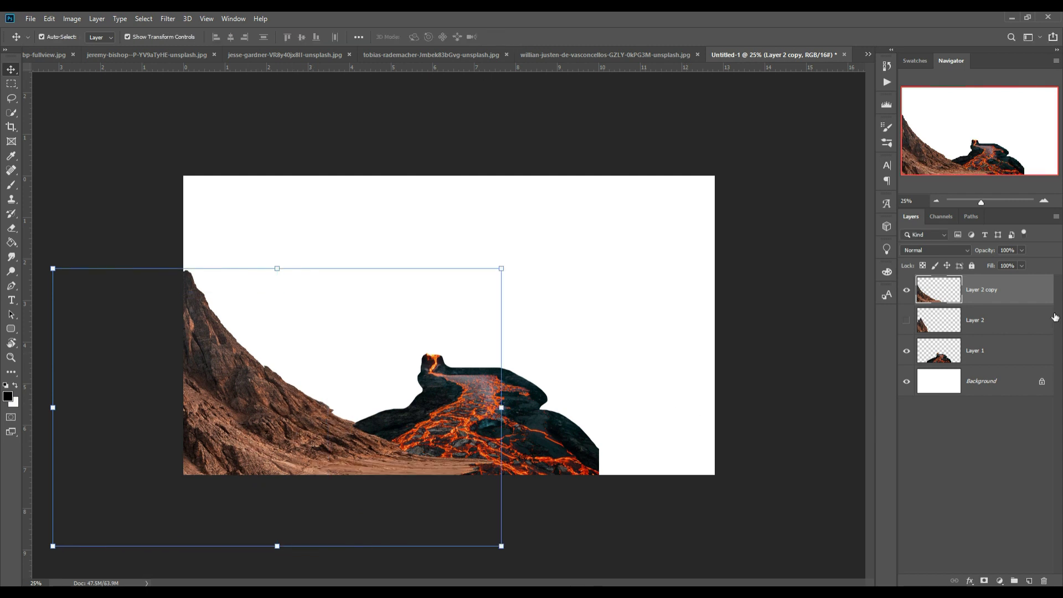
Step: Add a Hue/Saturation layer clipped to the left peak: Hue +180, Saturation -18, Lightness -57
right_click(1005, 291)
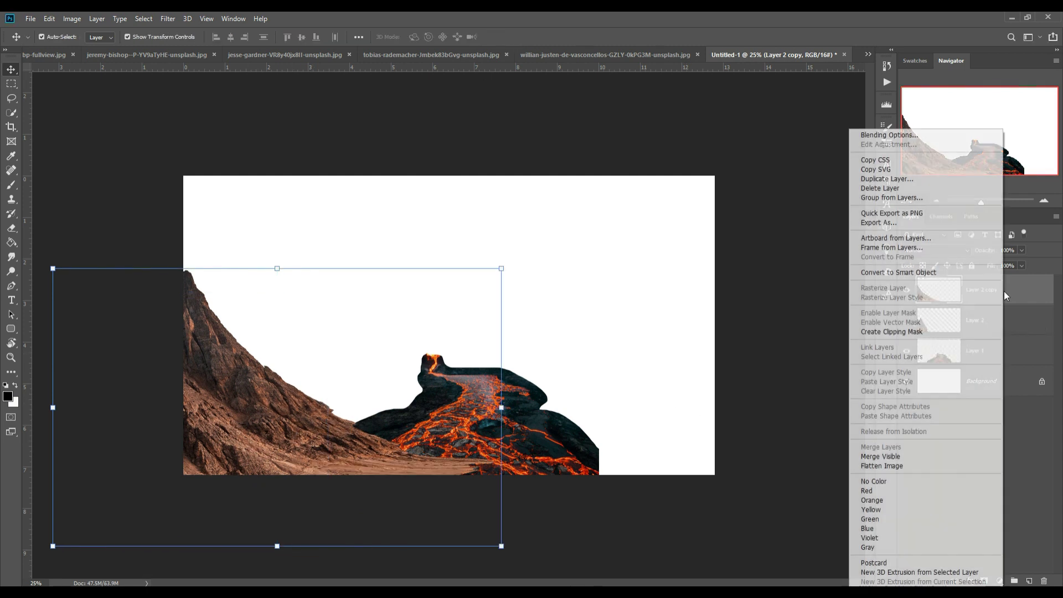
key("Escape")
left_click(999, 581)
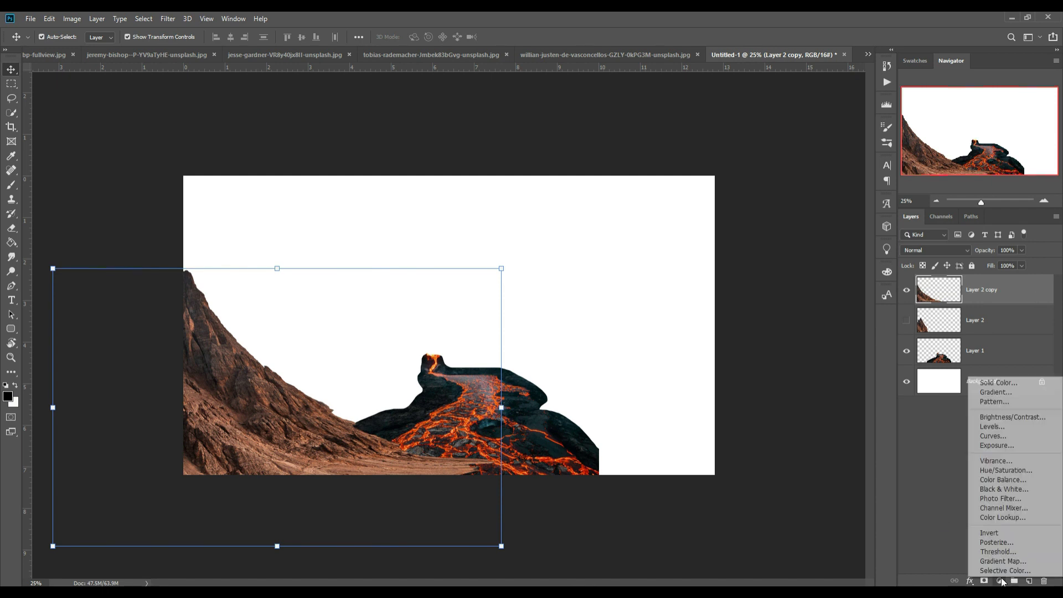
left_click(992, 478)
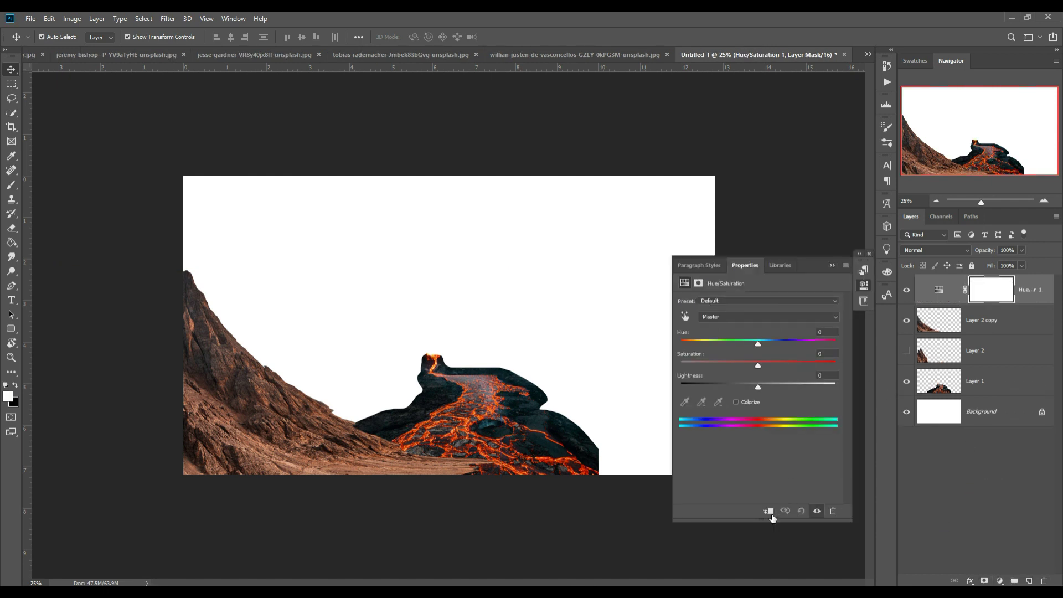
left_click(770, 512)
mouse_move(758, 342)
left_mouse_down()
mouse_move(681, 347)
mouse_move(836, 347)
left_mouse_up()
left_click_drag(759, 365, 711, 388)
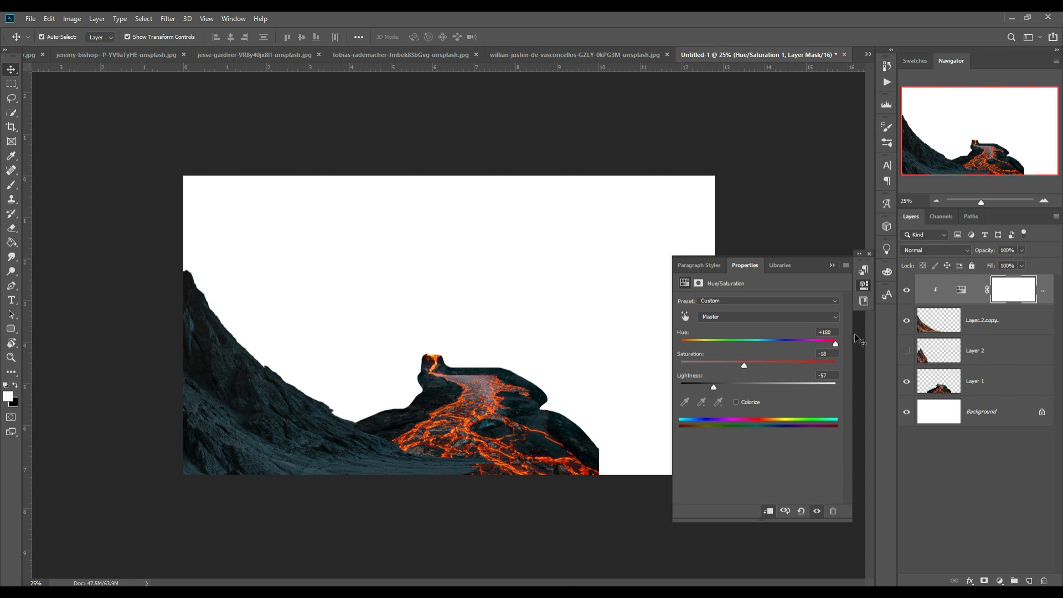
left_click(832, 264)
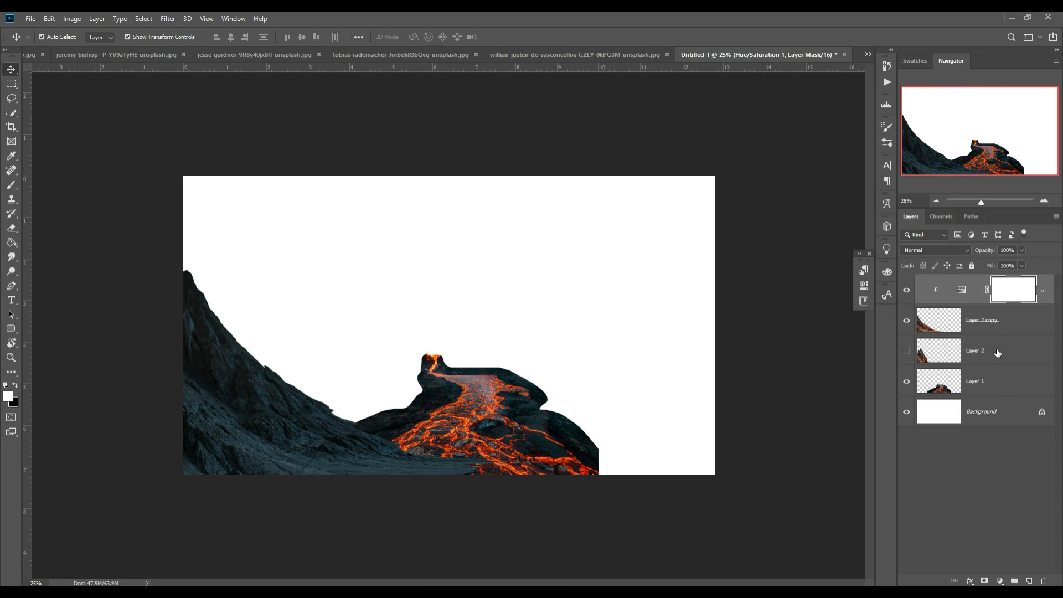
Step: Add a layer mask to the recoloured peak and set a 500 brush at 43% opacity
left_click(1007, 319)
left_click(985, 580)
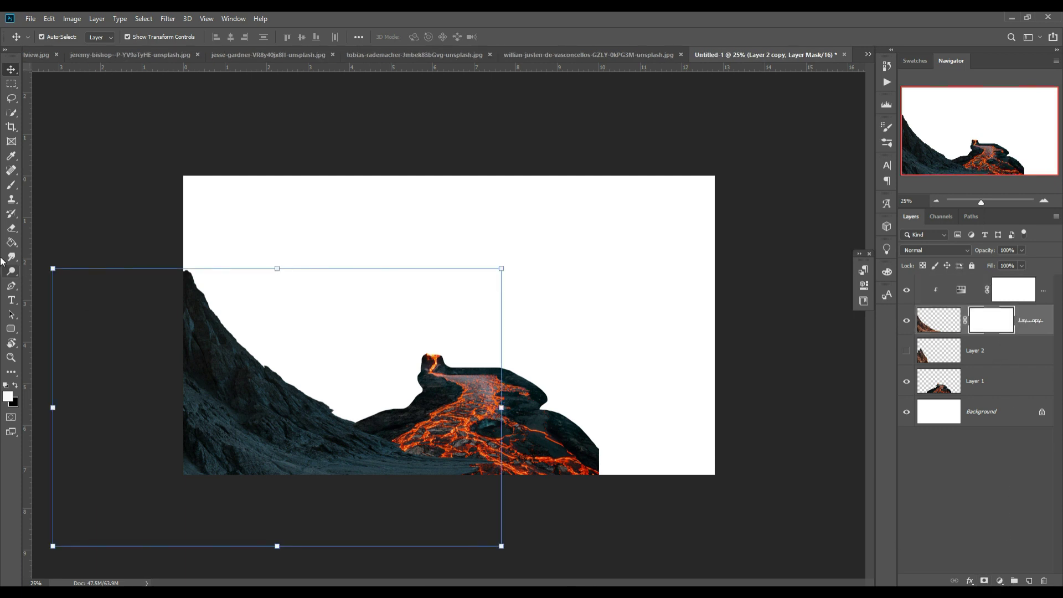
key("b")
key("bracketright")
key("bracketright")
key("bracketright")
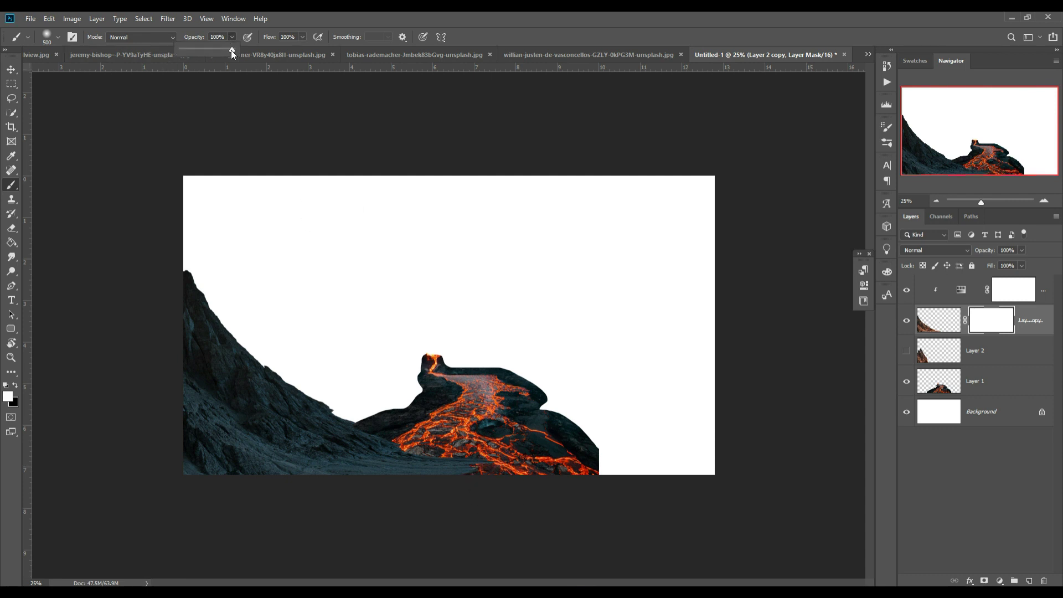
left_click(482, 520)
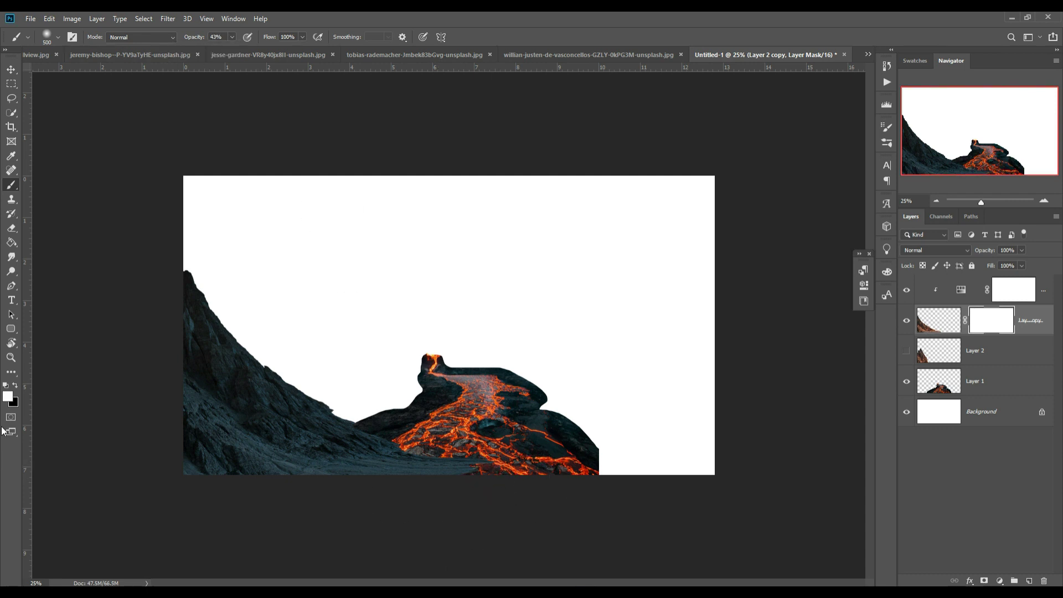
Step: Paint black along the peak's base so the glowing lava shows through
left_click_drag(470, 507, 420, 500)
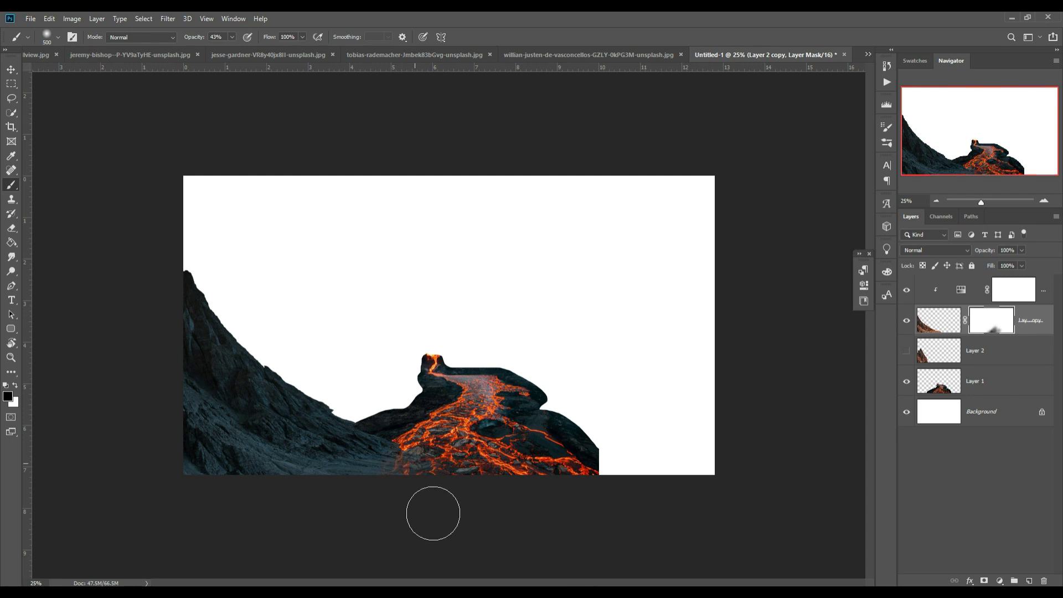
left_click_drag(398, 501, 366, 517)
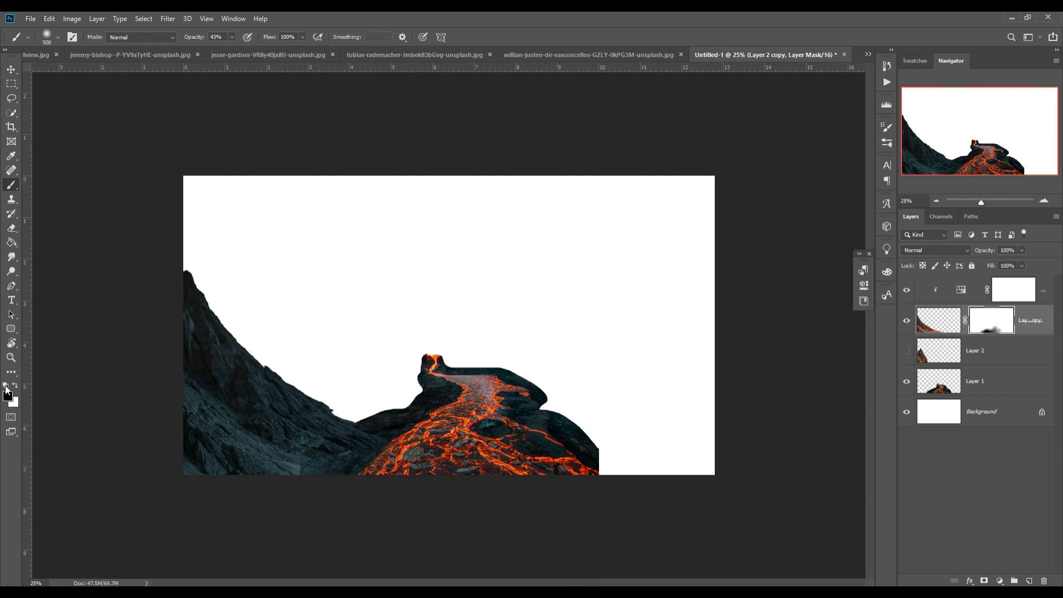
left_click_drag(316, 491, 316, 496)
mouse_move(411, 515)
left_mouse_down()
mouse_move(426, 480)
mouse_move(417, 474)
left_mouse_up()
left_click(16, 385)
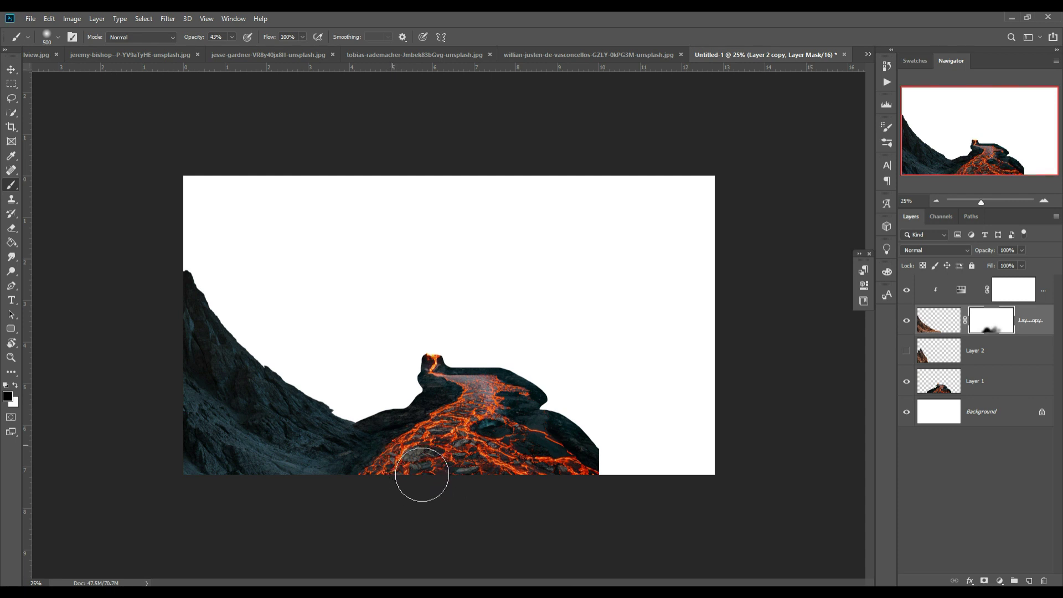
key("bracketleft")
key("bracketleft")
Step: Move the brown peaks layer to the top of the stack and position it mid-scene
left_click(11, 68)
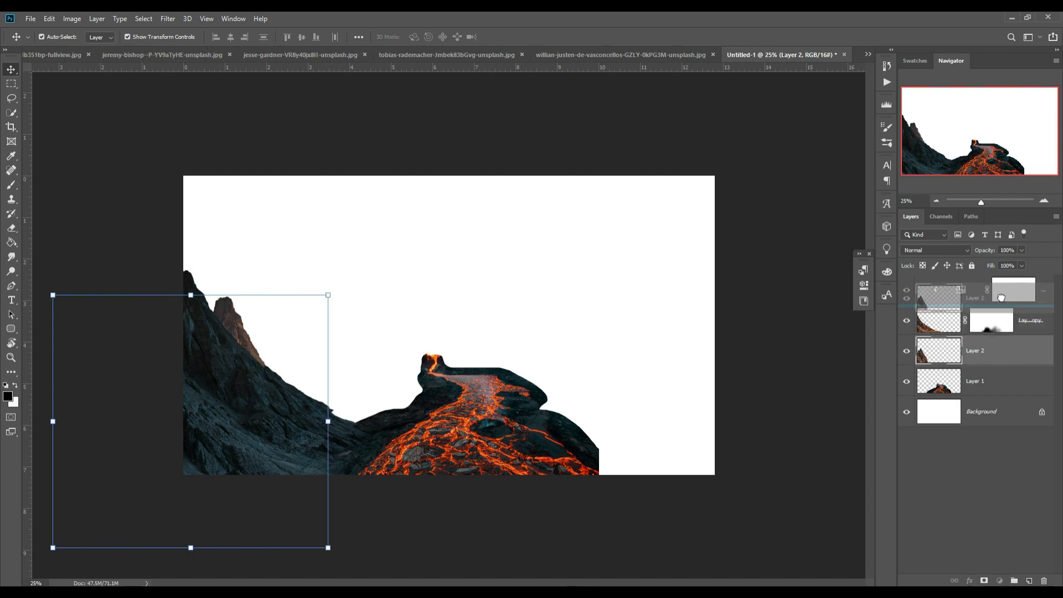
left_click_drag(933, 358, 995, 285)
mouse_move(279, 327)
left_mouse_down()
mouse_move(377, 318)
mouse_move(353, 325)
left_mouse_up()
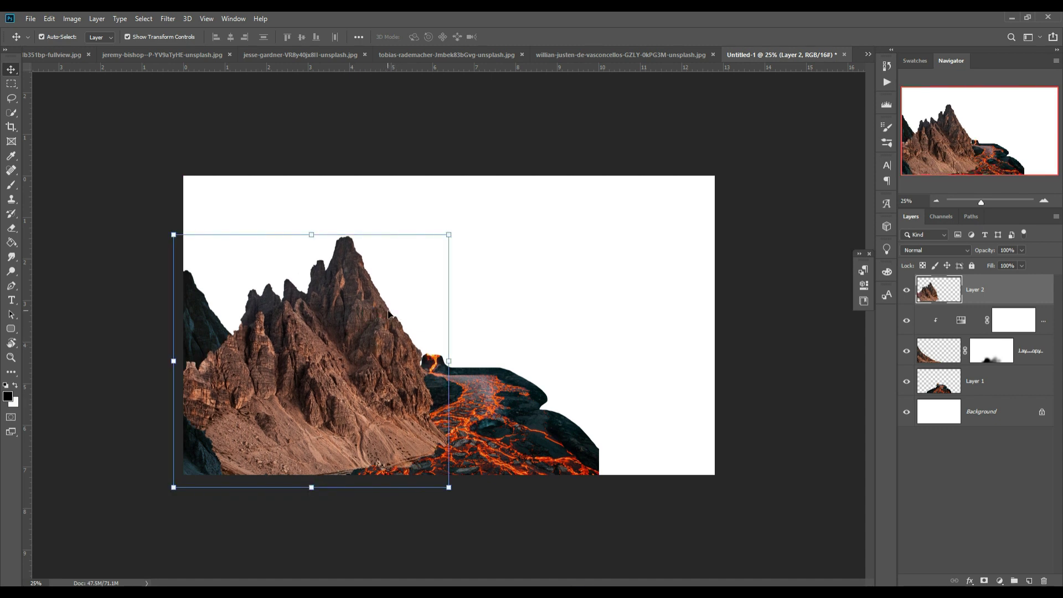
Step: Duplicate the brown peaks, flip the copy horizontally, shift it right, and add a layer mask
right_click(1015, 299)
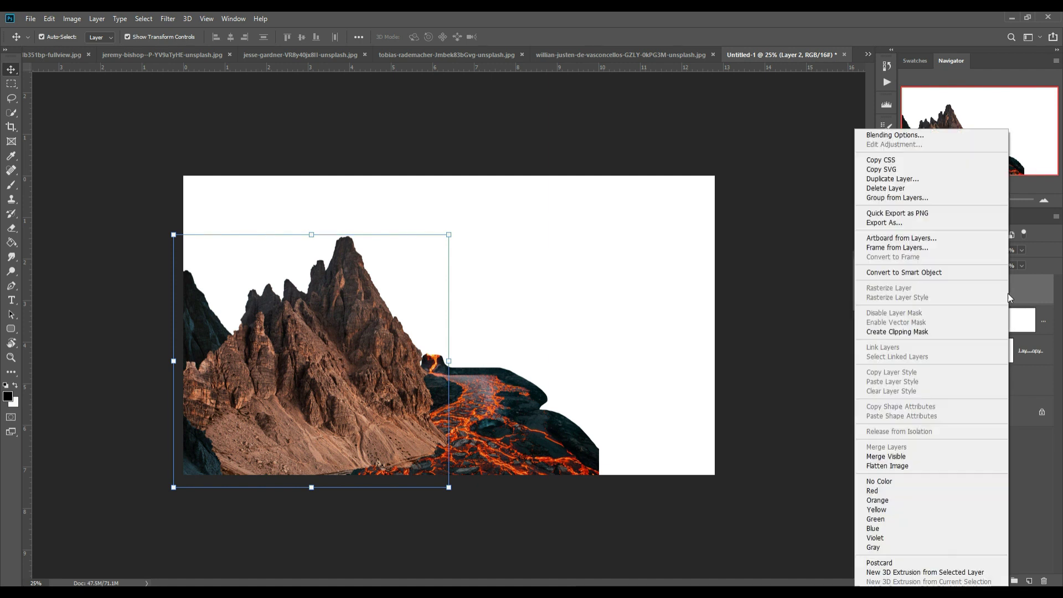
left_click(914, 177)
key("Return")
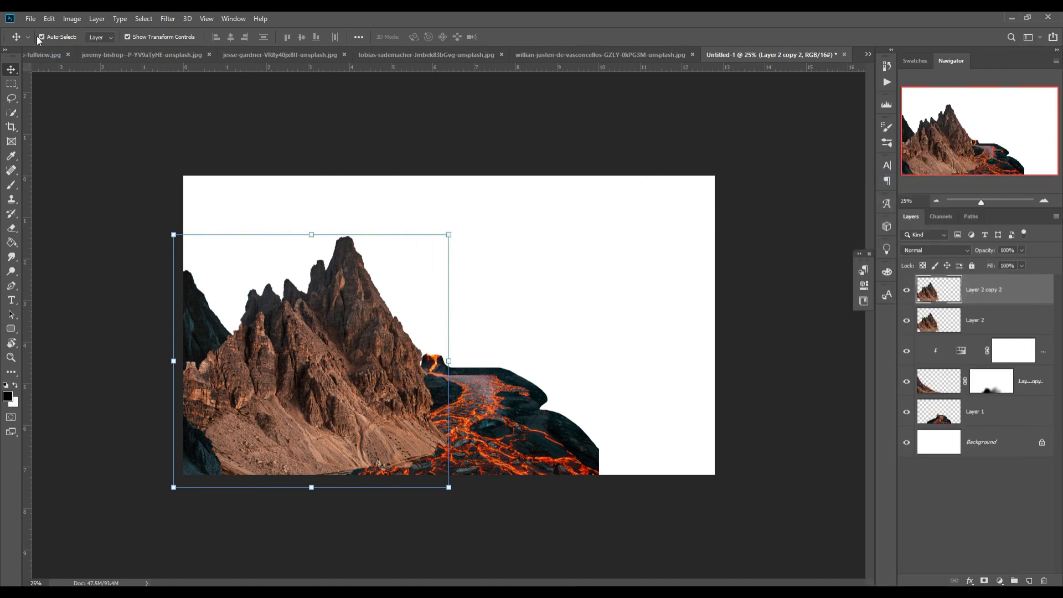
left_click(50, 18)
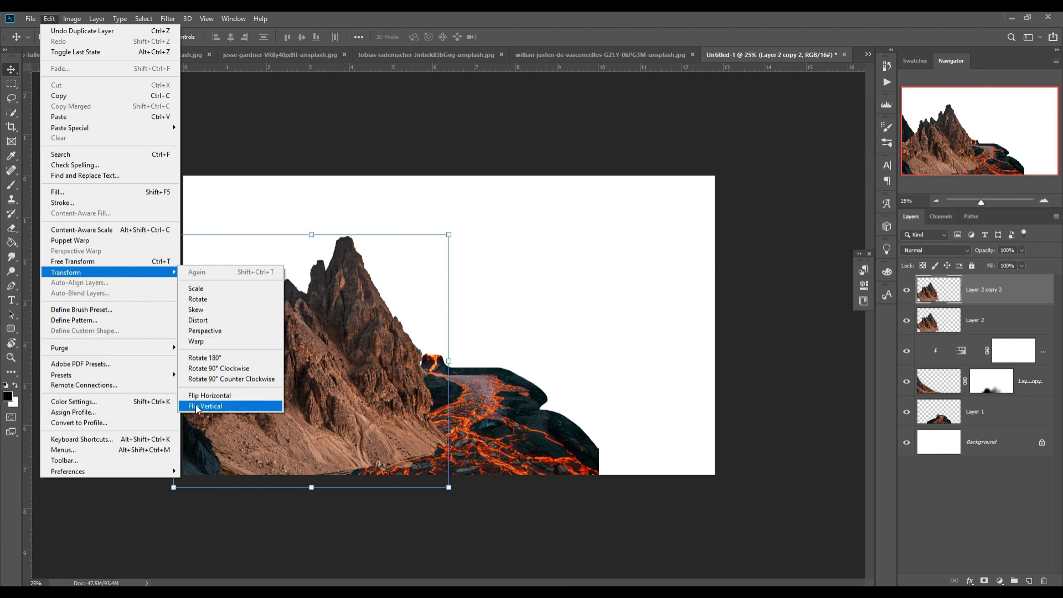
left_click(210, 396)
mouse_move(284, 326)
left_mouse_down()
mouse_move(356, 332)
mouse_move(349, 338)
left_mouse_up()
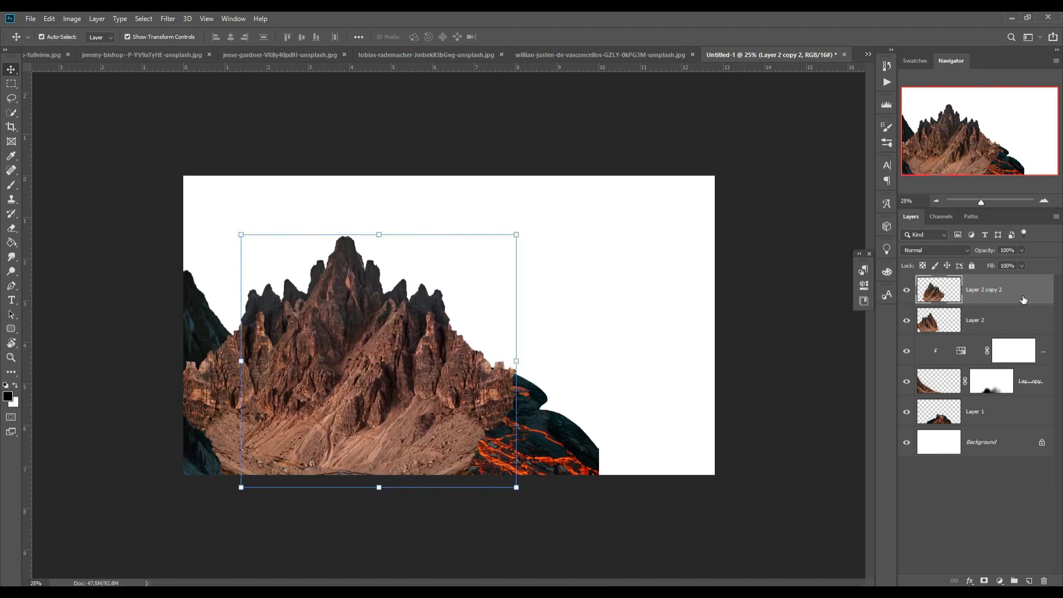
left_click(985, 581)
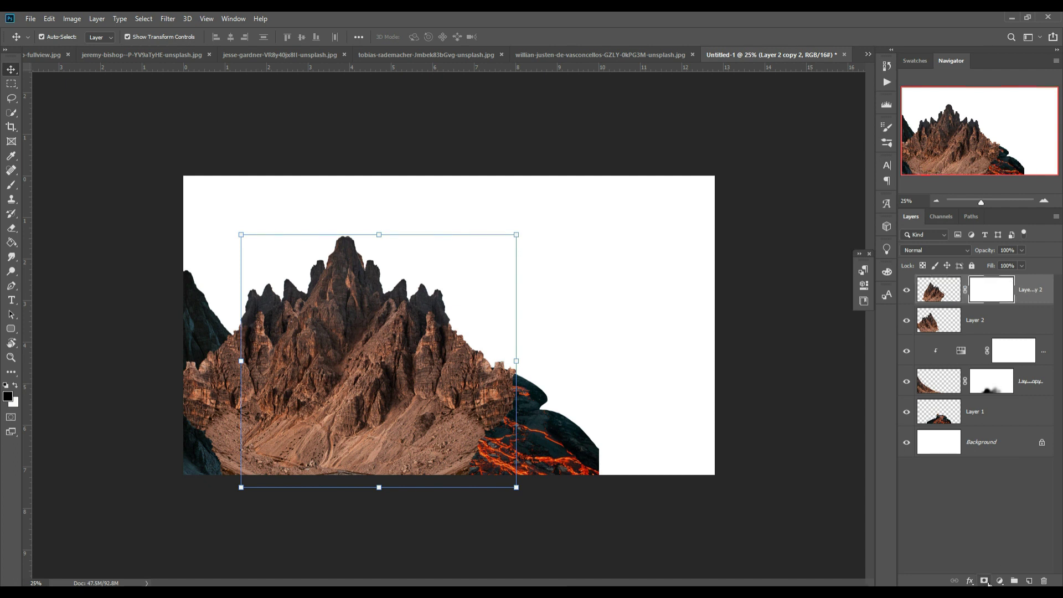
Step: Add a layer mask to the original brown peaks layer, ready to paint
key("b")
key("x")
left_click(978, 324)
key("x")
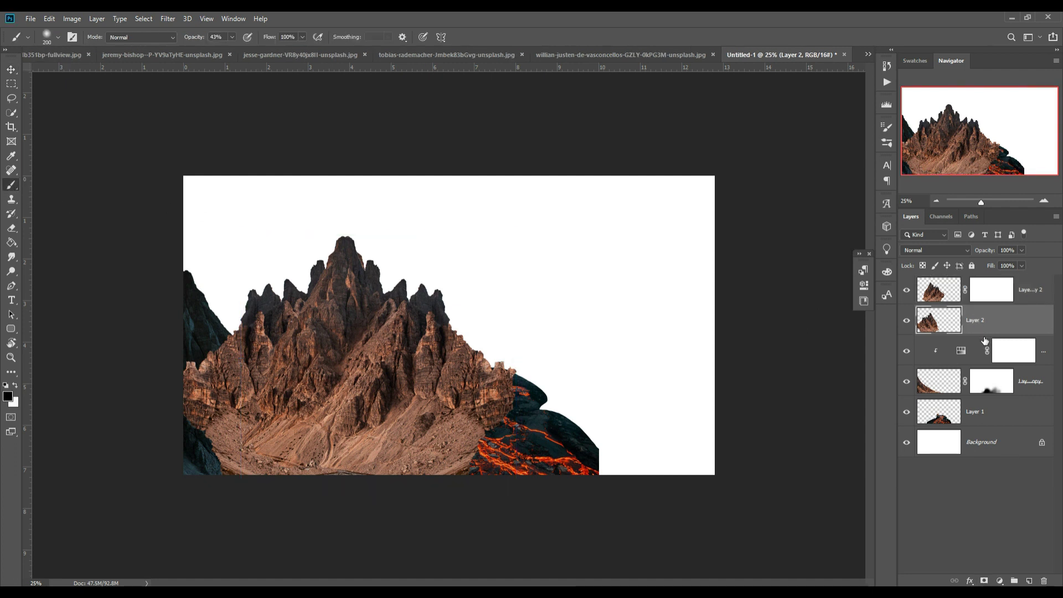
left_click(984, 581)
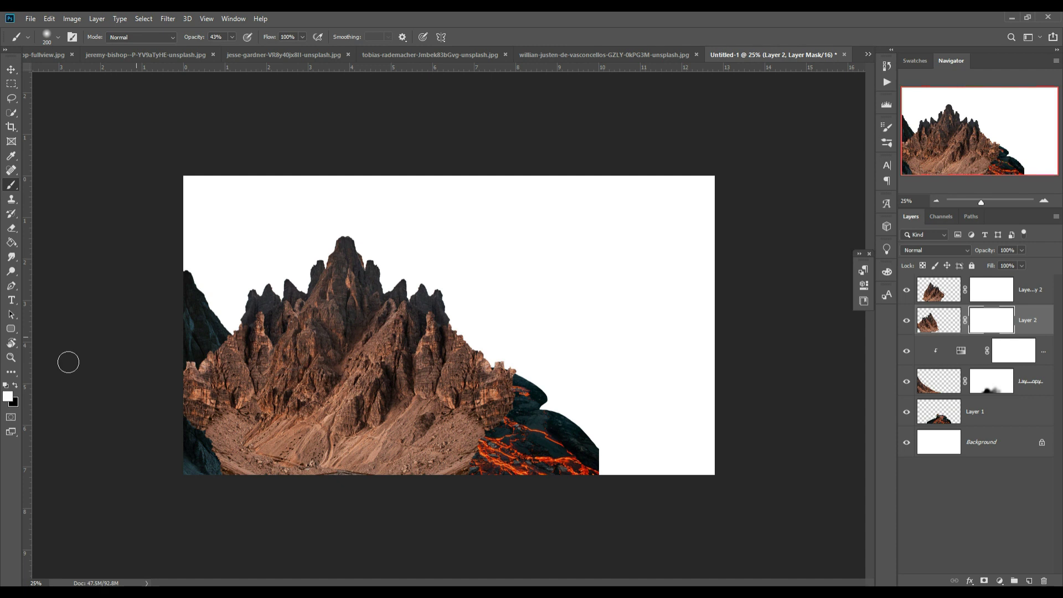
Step: Paint at 100% opacity on both peak masks to hide the extra peaks
left_click_drag(231, 38, 332, 53)
mouse_move(335, 266)
left_mouse_down()
mouse_move(321, 315)
mouse_move(244, 387)
mouse_move(222, 376)
mouse_move(172, 471)
mouse_move(205, 427)
mouse_move(225, 471)
mouse_move(220, 455)
left_mouse_up()
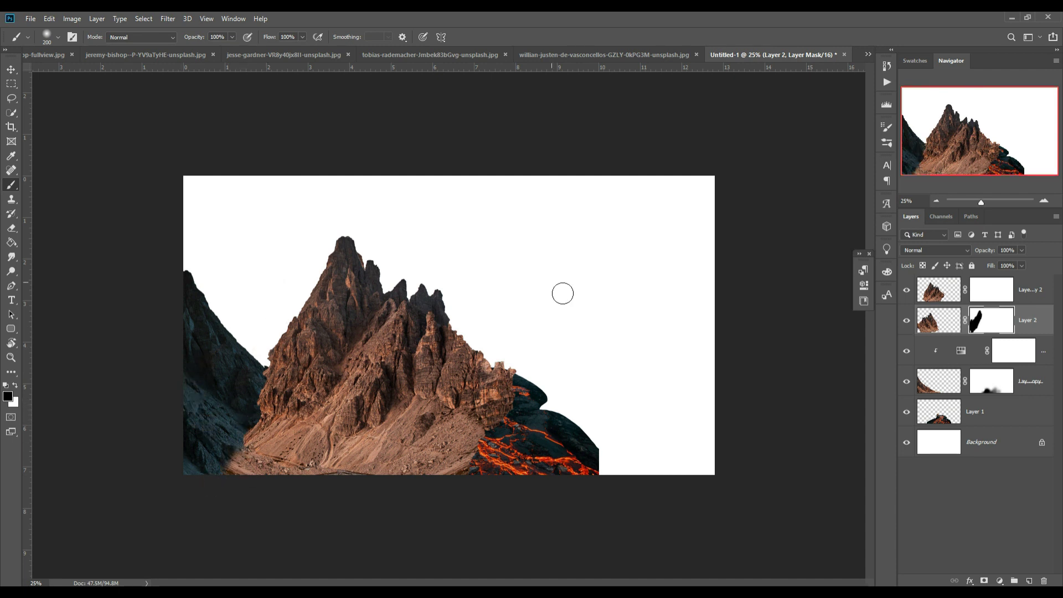
left_click(990, 291)
mouse_move(408, 283)
left_mouse_down()
mouse_move(382, 254)
mouse_move(394, 296)
mouse_move(429, 292)
mouse_move(471, 355)
mouse_move(488, 382)
mouse_move(436, 331)
mouse_move(476, 411)
left_mouse_up()
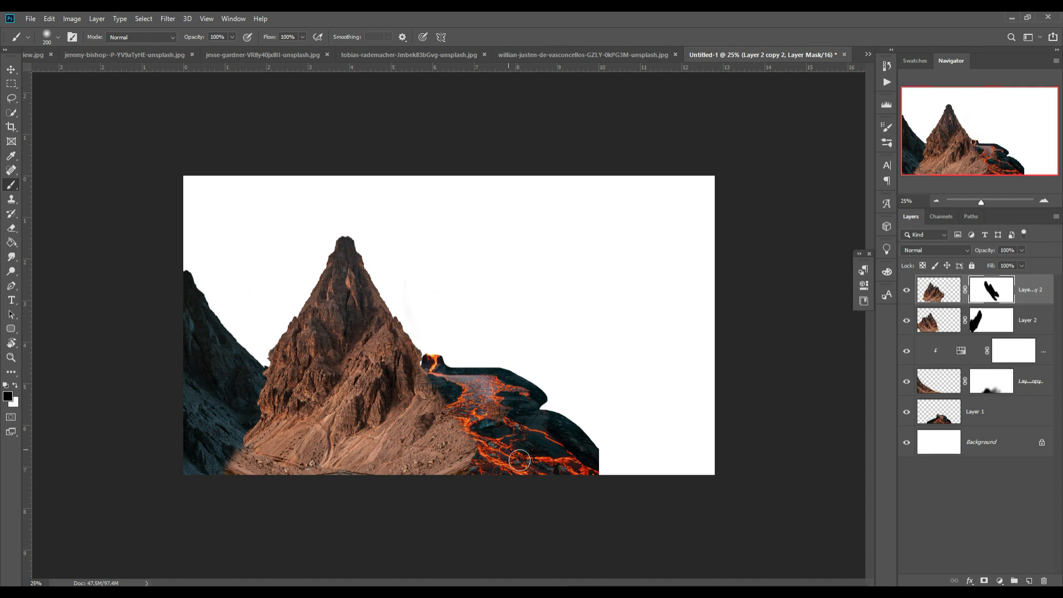
left_click(12, 71)
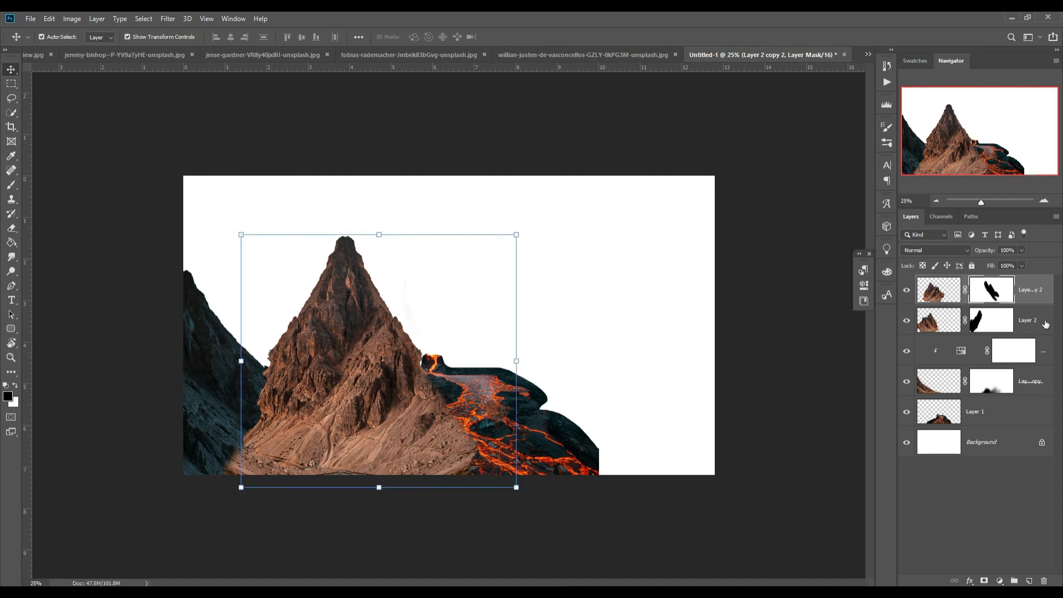
Step: Merge both peak layers and resize the peak to 75% width, slightly taller and shifted right
left_click(1045, 324, "shift")
right_click(1045, 324)
left_click(947, 446)
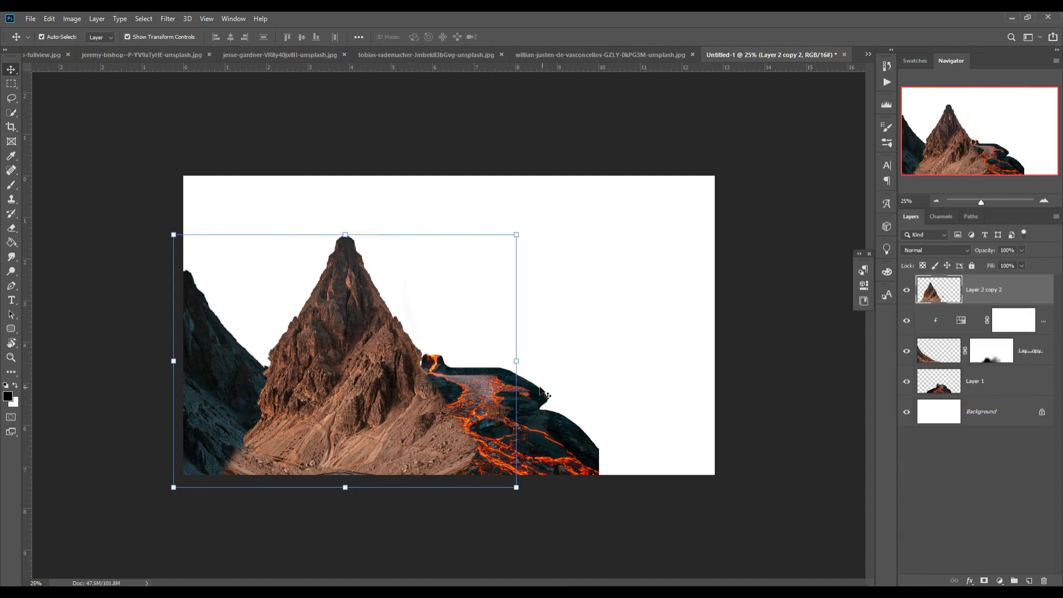
left_click_drag(516, 360, 430, 361)
left_click_drag(358, 381, 403, 381)
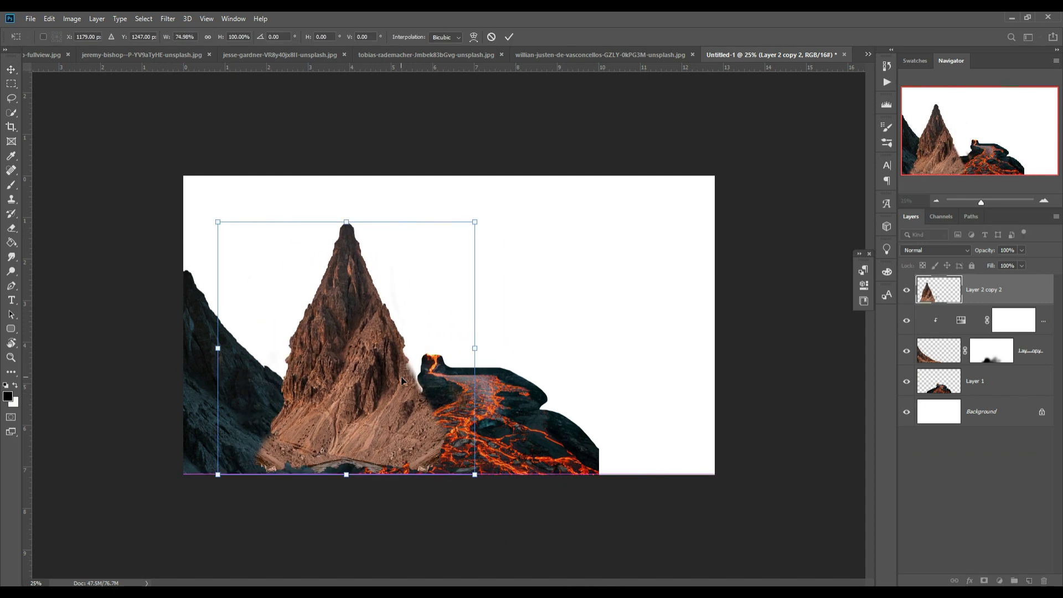
left_click_drag(351, 223, 352, 196)
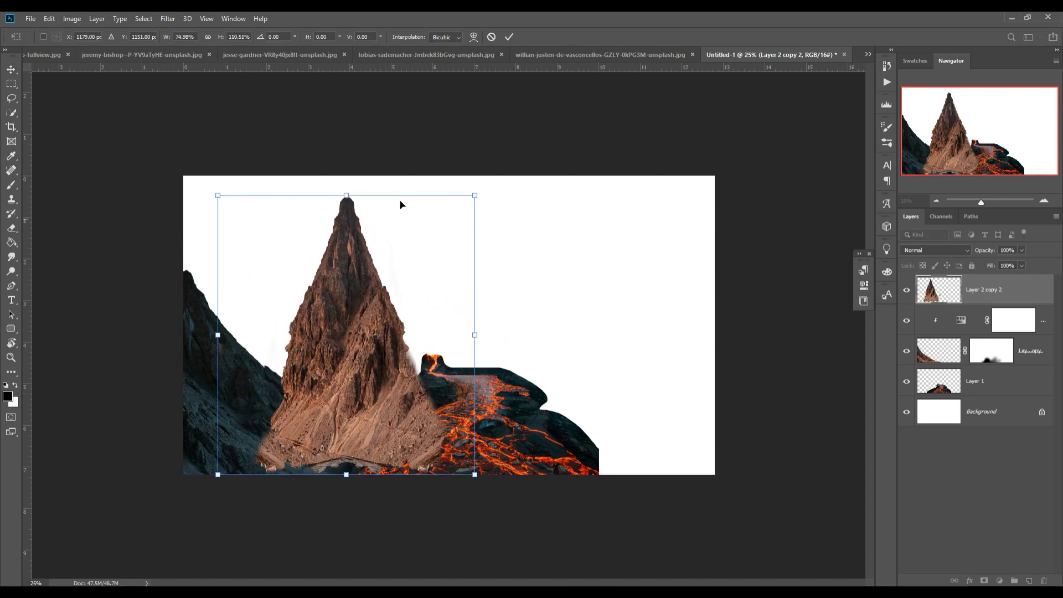
left_click(509, 36)
Step: Warp the peak so its base spreads onto the lava slope, then scale it to about 97%
left_click(49, 19)
mouse_move(66, 271)
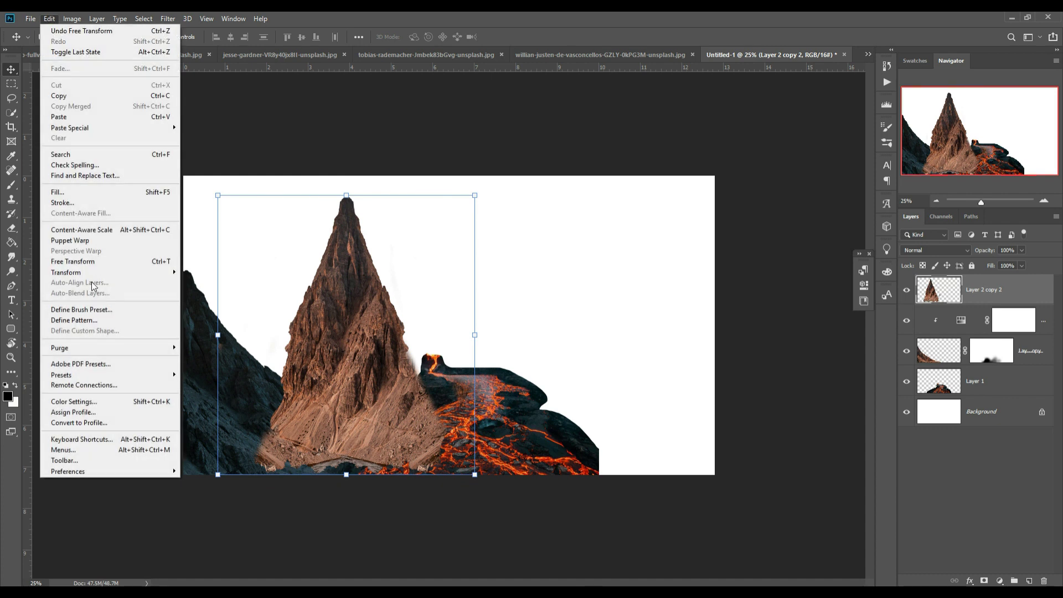
left_click(196, 342)
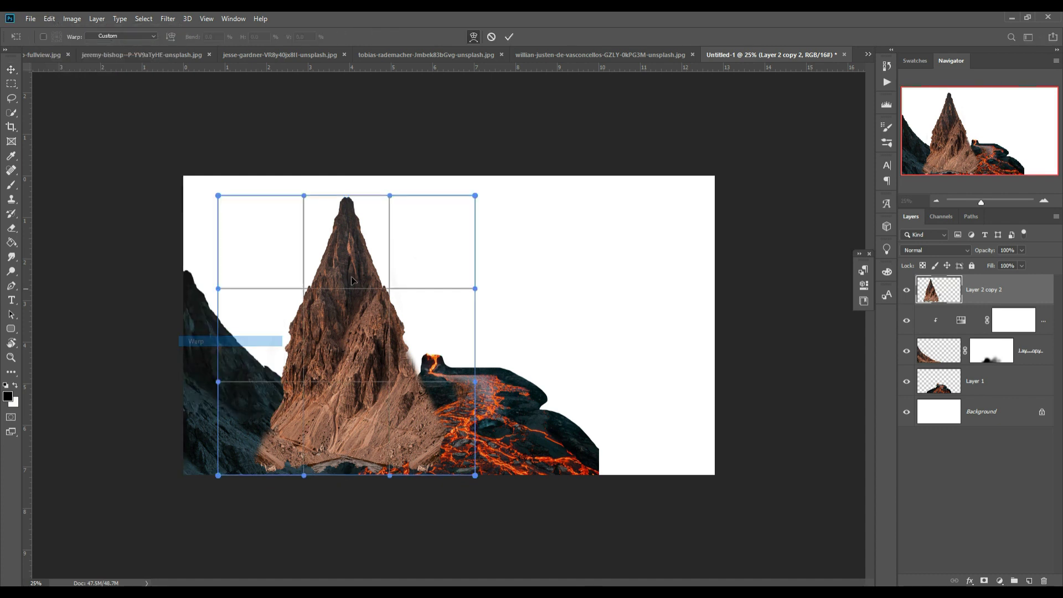
left_click_drag(355, 280, 340, 389)
left_click_drag(345, 196, 347, 206)
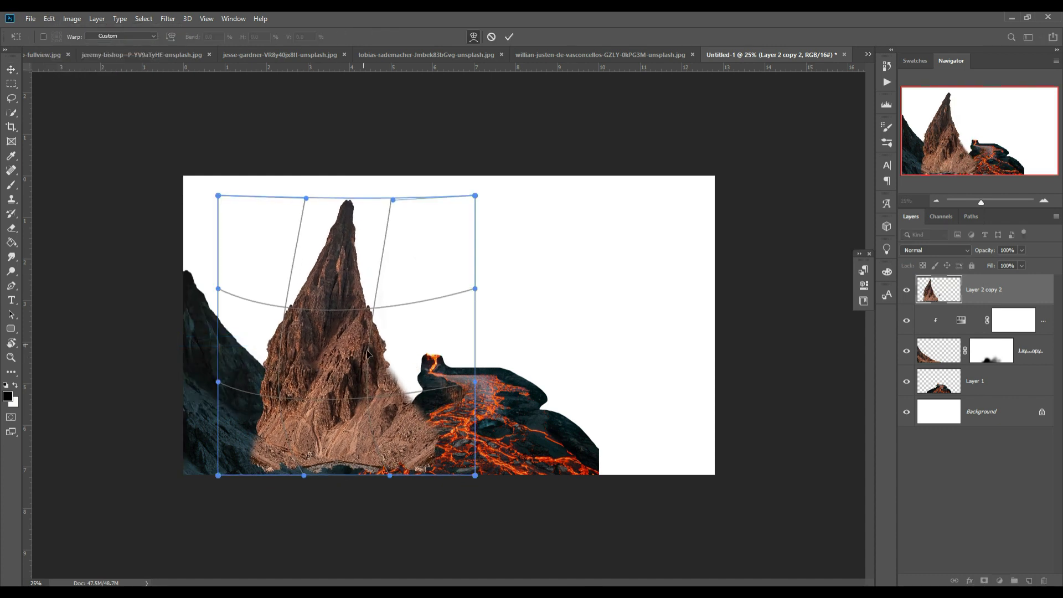
left_click_drag(383, 437, 373, 413)
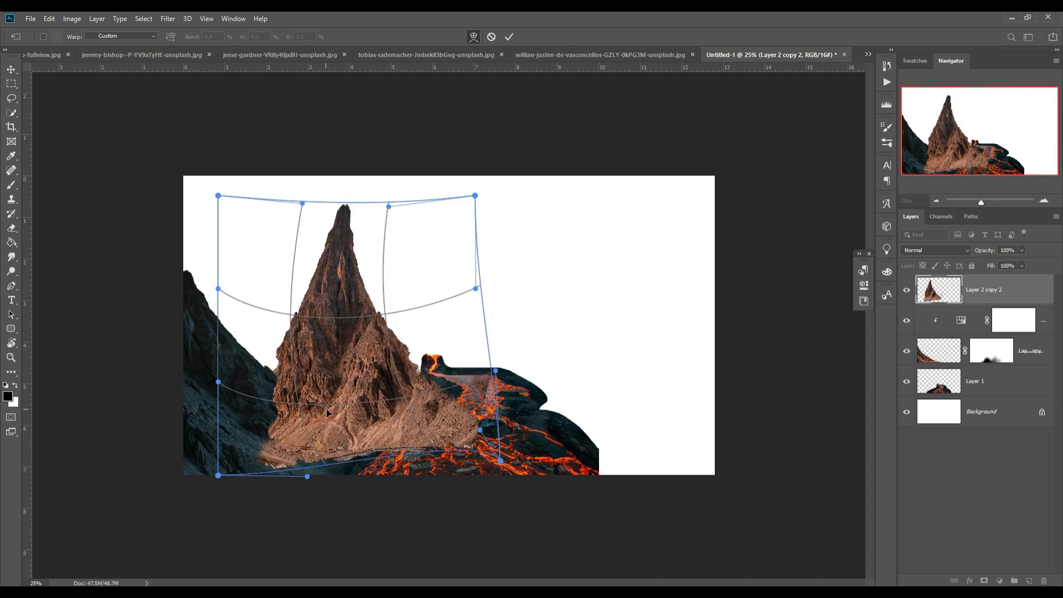
left_click_drag(321, 443, 278, 459)
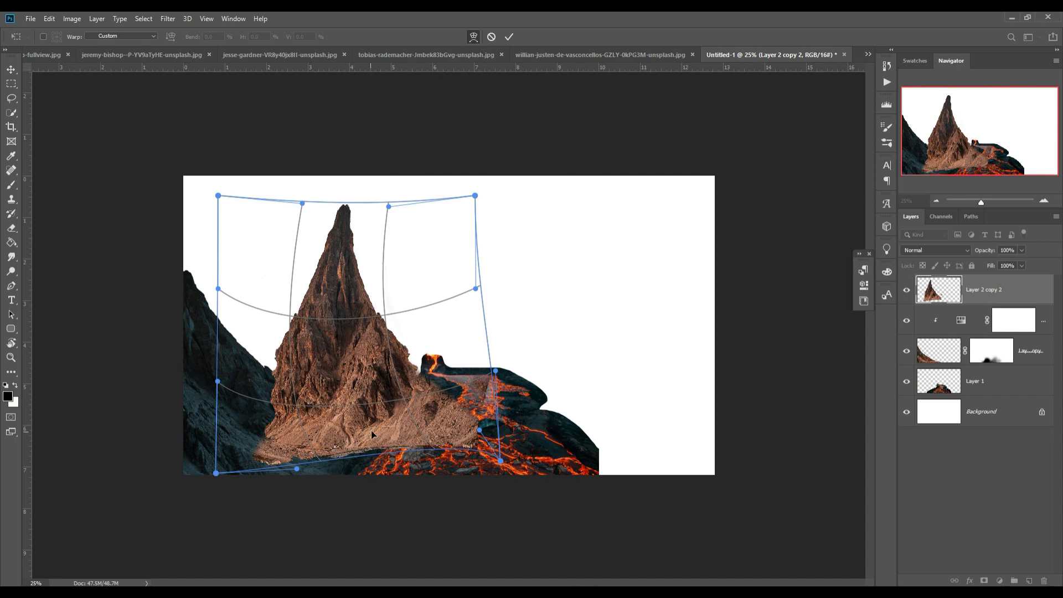
left_click_drag(411, 425, 422, 428)
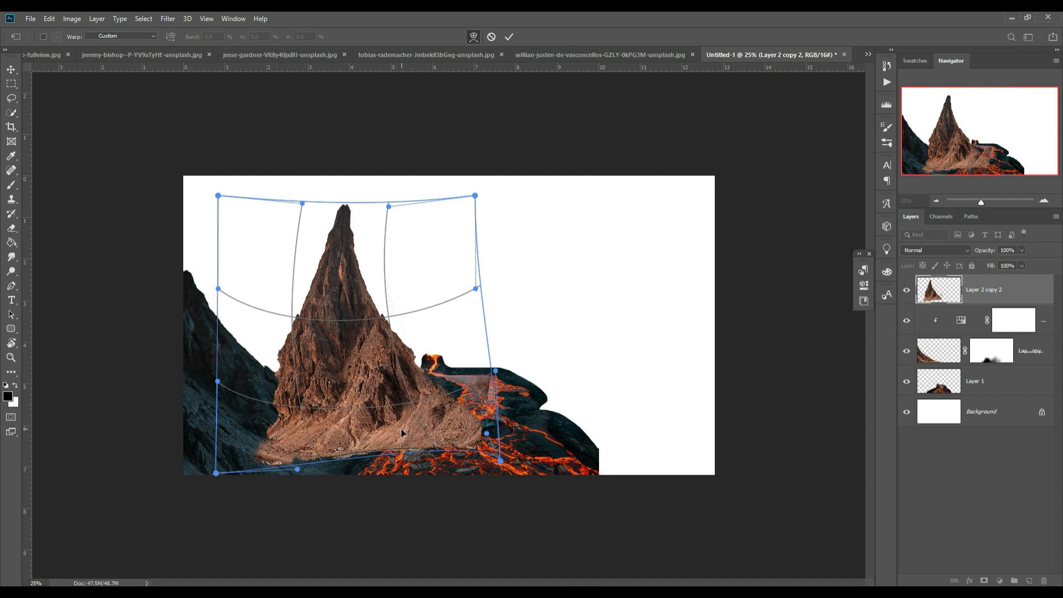
left_click(509, 37)
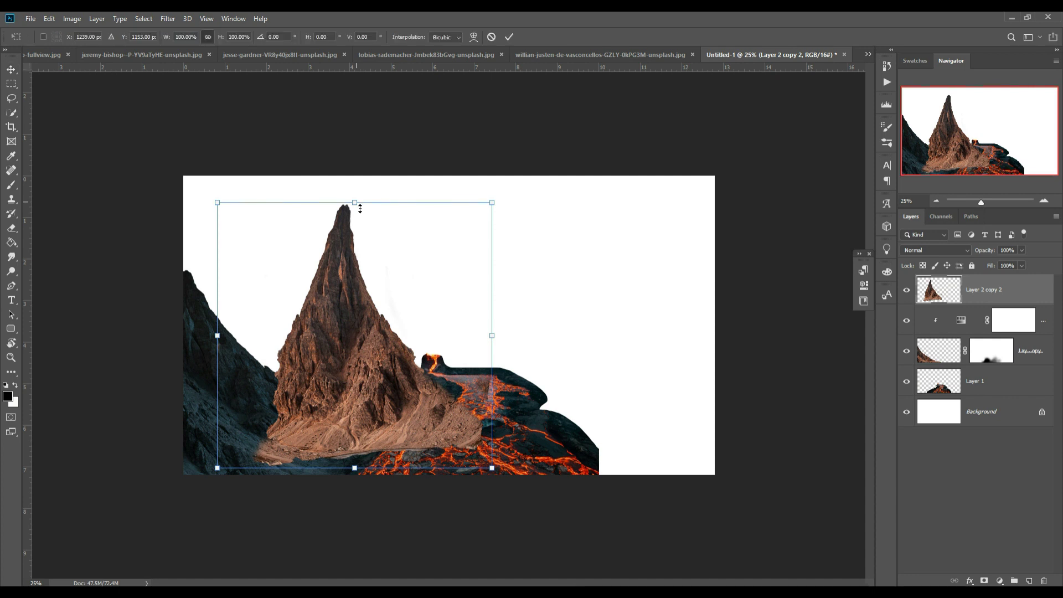
left_click_drag(361, 206, 361, 215)
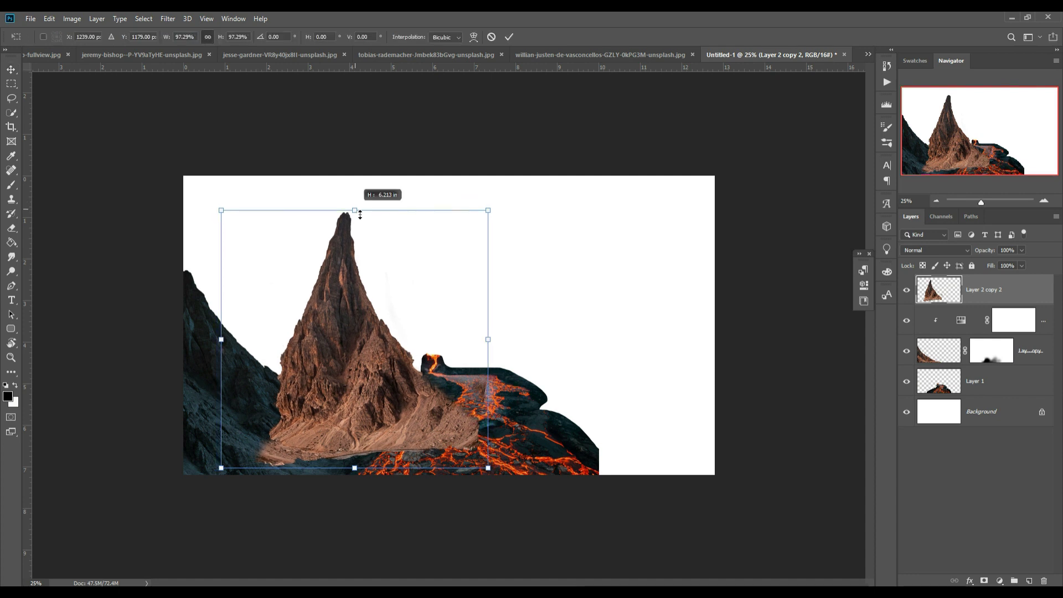
left_click(509, 37)
Step: Move the peak layer (Layer 2 copy 2) below the left mountain's masked layer
left_click_drag(1002, 298, 1008, 358)
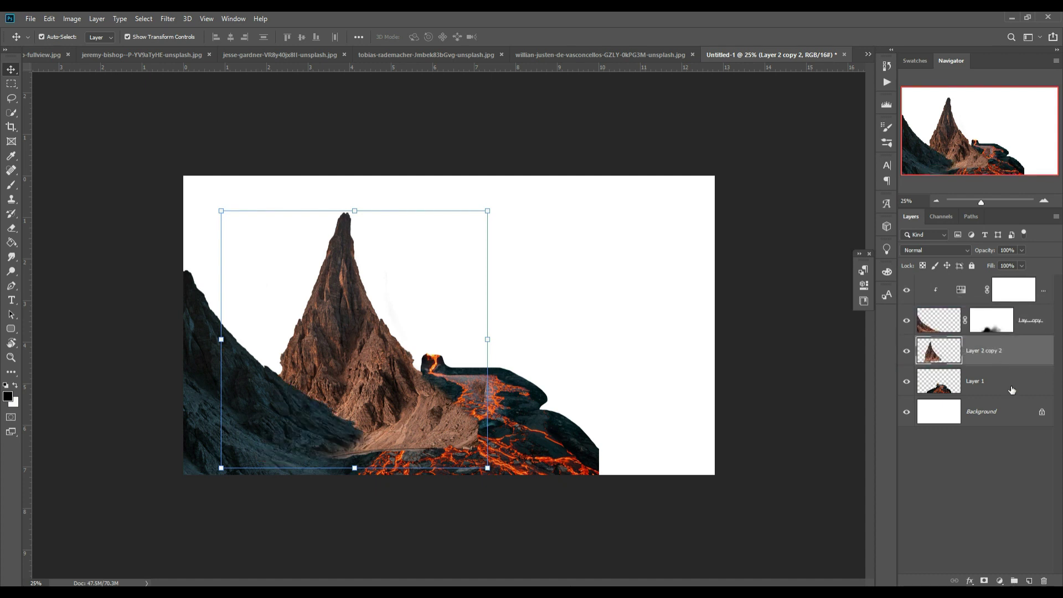
left_click(986, 581)
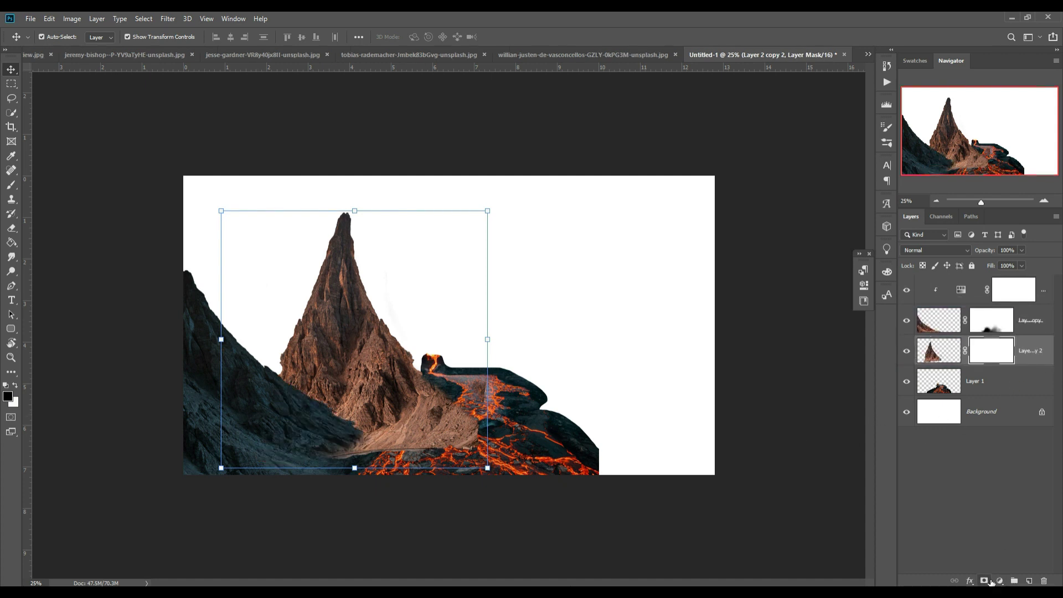
key("ctrl+z")
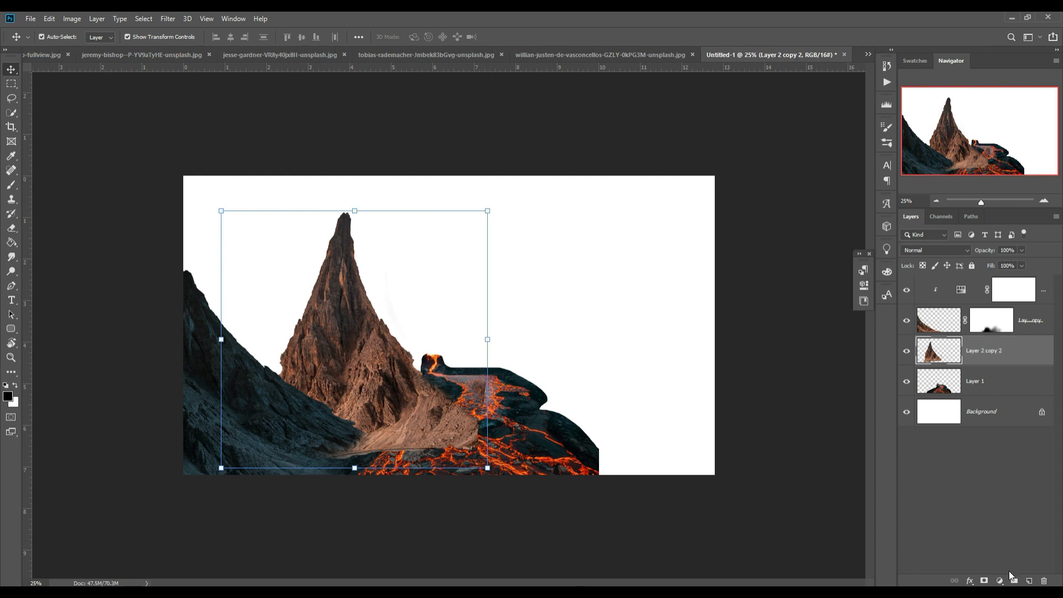
Step: Clip a Hue/Saturation adjustment to the peak: Hue +180, Saturation -40, Lightness -49
left_click(1000, 580)
left_click(1006, 471)
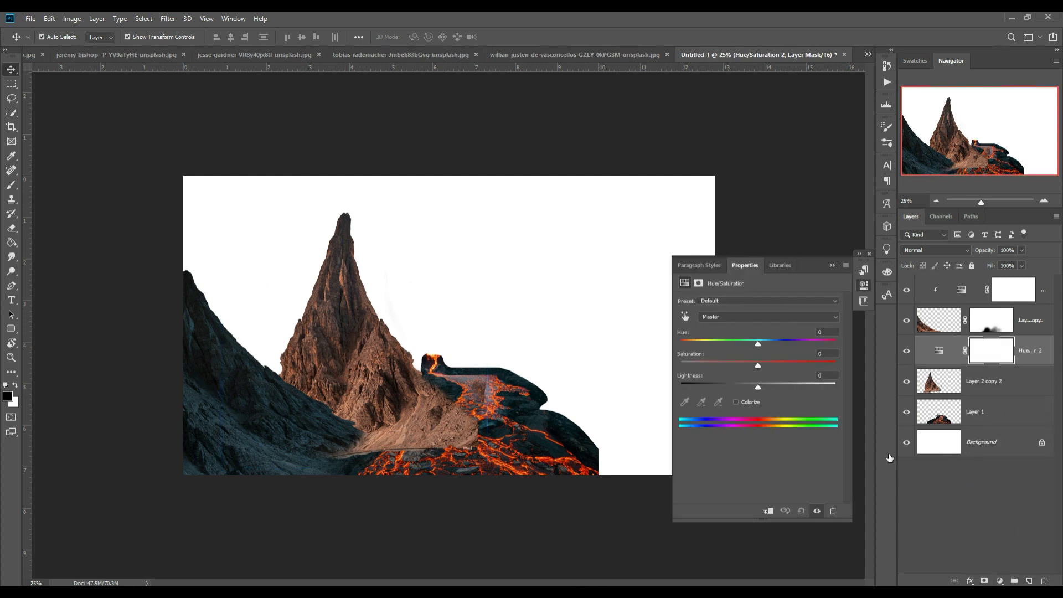
left_click(771, 513)
mouse_move(758, 363)
left_mouse_down()
mouse_move(740, 363)
mouse_move(835, 376)
mouse_move(737, 365)
mouse_move(742, 387)
mouse_move(729, 394)
left_mouse_up()
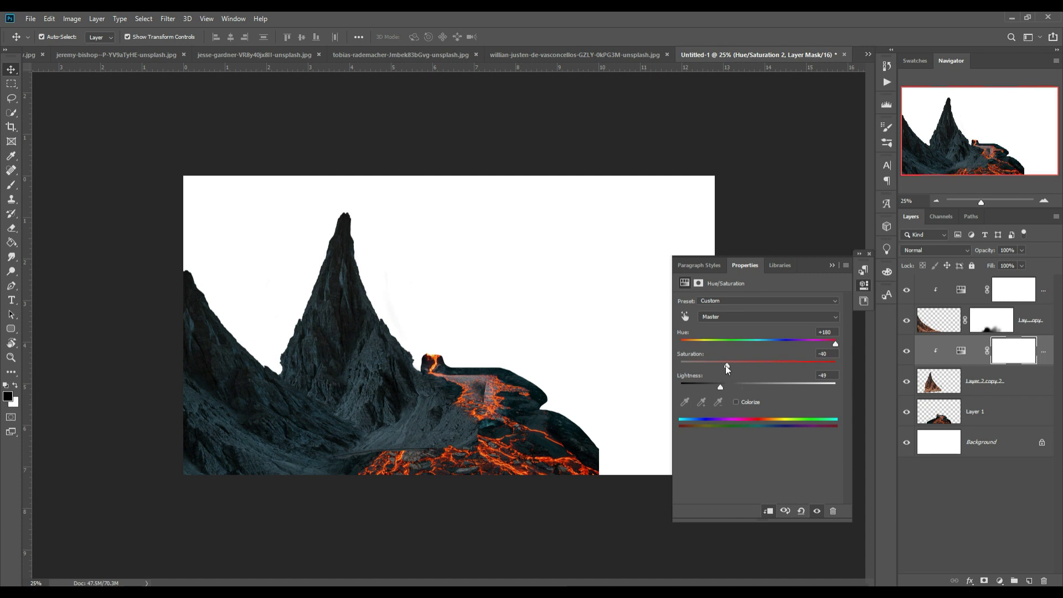
left_click(831, 265)
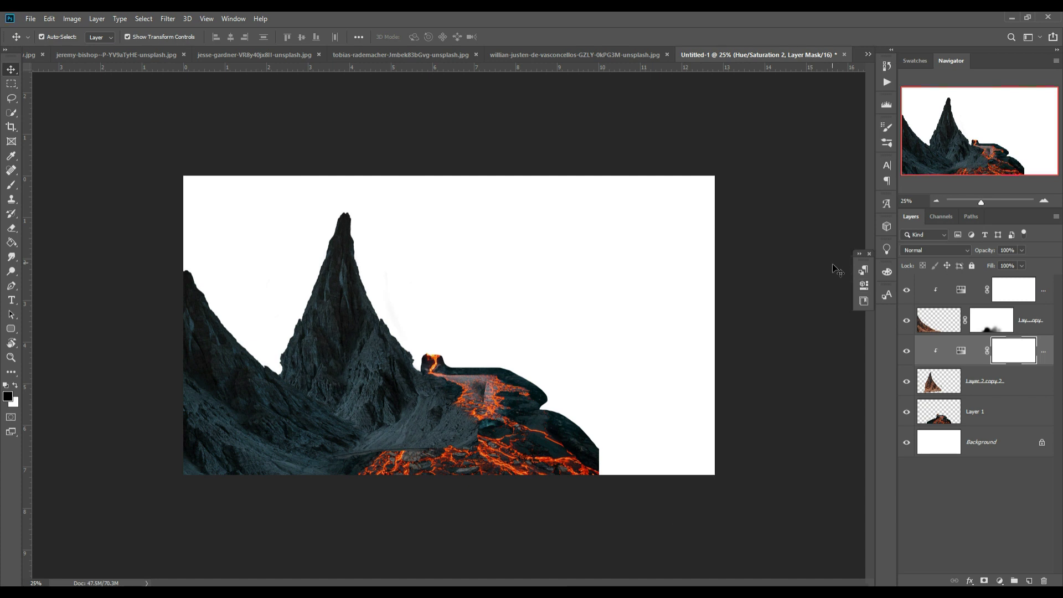
Step: Mask Layer 2 copy 2's base with a soft black brush at 30% opacity so the lava shows through
left_click(991, 381)
left_click(984, 581)
left_click(11, 185)
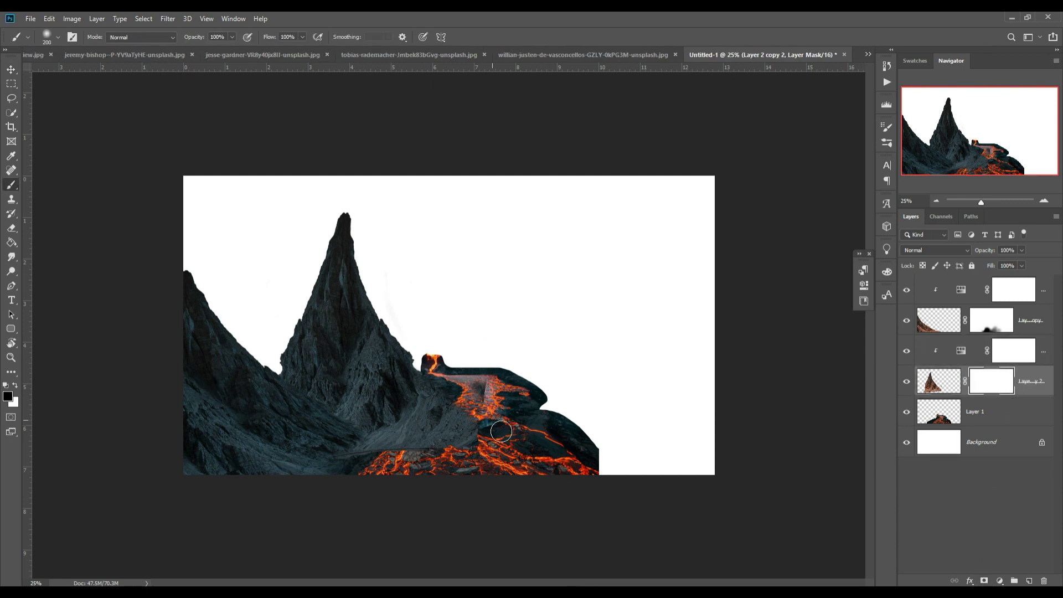
left_click(232, 37)
key("bracketright")
key("bracketright")
key("bracketright")
key("bracketright")
mouse_move(507, 467)
left_mouse_down()
mouse_move(510, 458)
mouse_move(460, 476)
mouse_move(446, 501)
mouse_move(415, 499)
mouse_move(456, 458)
mouse_move(460, 466)
left_mouse_up()
key("bracketleft")
key("bracketleft")
key("bracketleft")
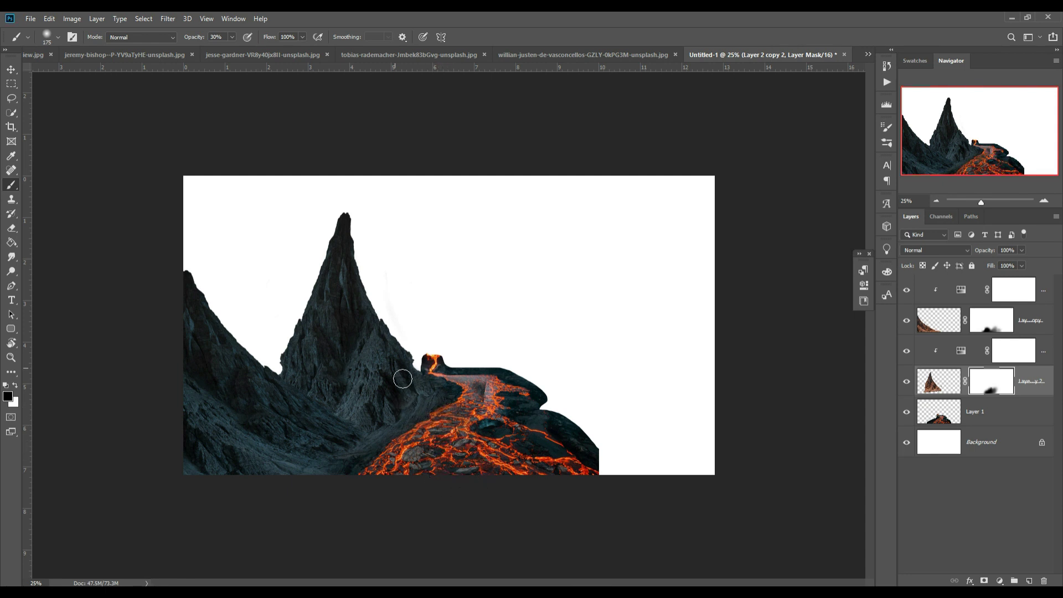
left_click(15, 384)
left_click(11, 70)
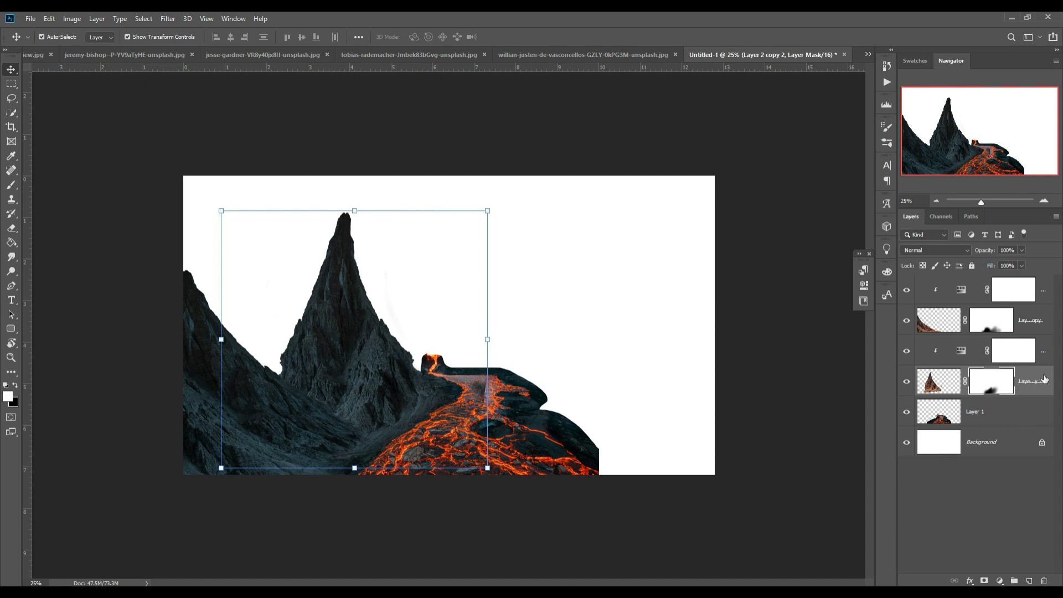
Step: Merge the peak with its Hue/Saturation adjustment and flip it horizontally
left_click(1035, 356, "shift")
right_click(1036, 356)
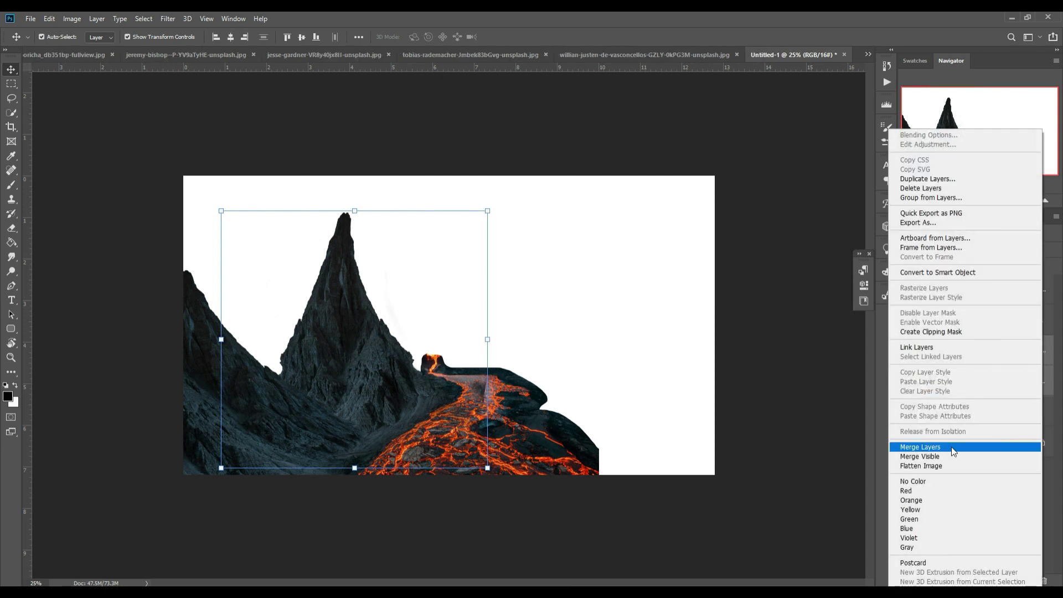
left_click(951, 447)
left_click(49, 18)
mouse_move(66, 272)
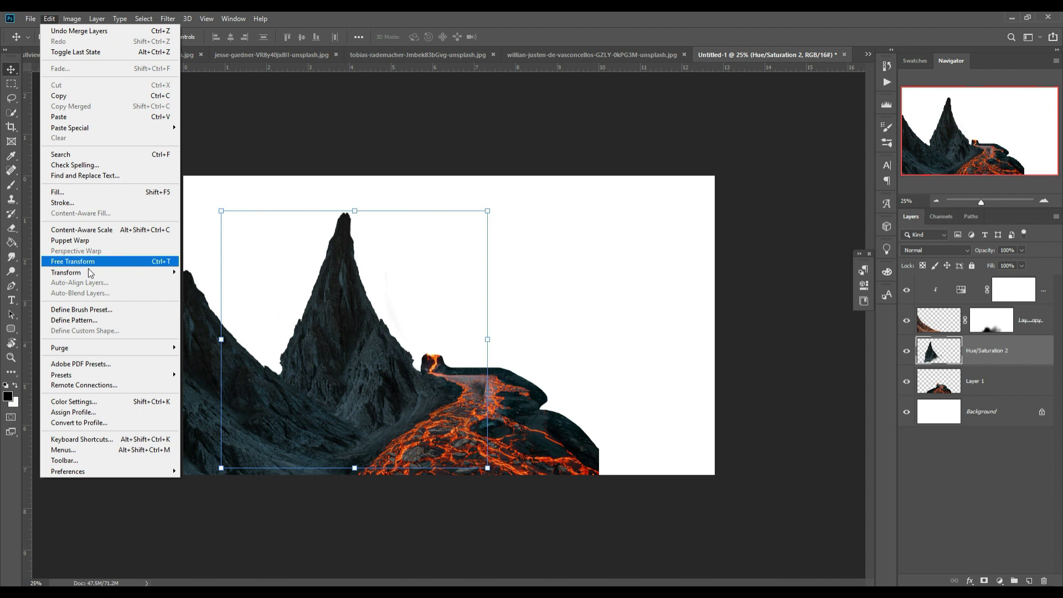
left_click(205, 396)
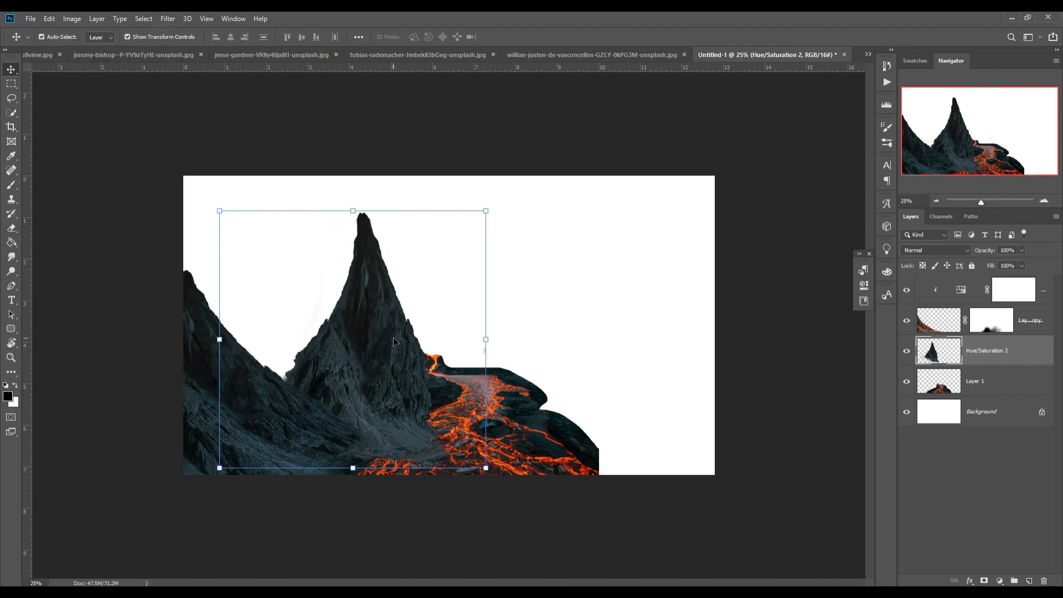
Step: Duplicate the peak, then shrink, flip and place the copy right of the lava river
right_click(1002, 349)
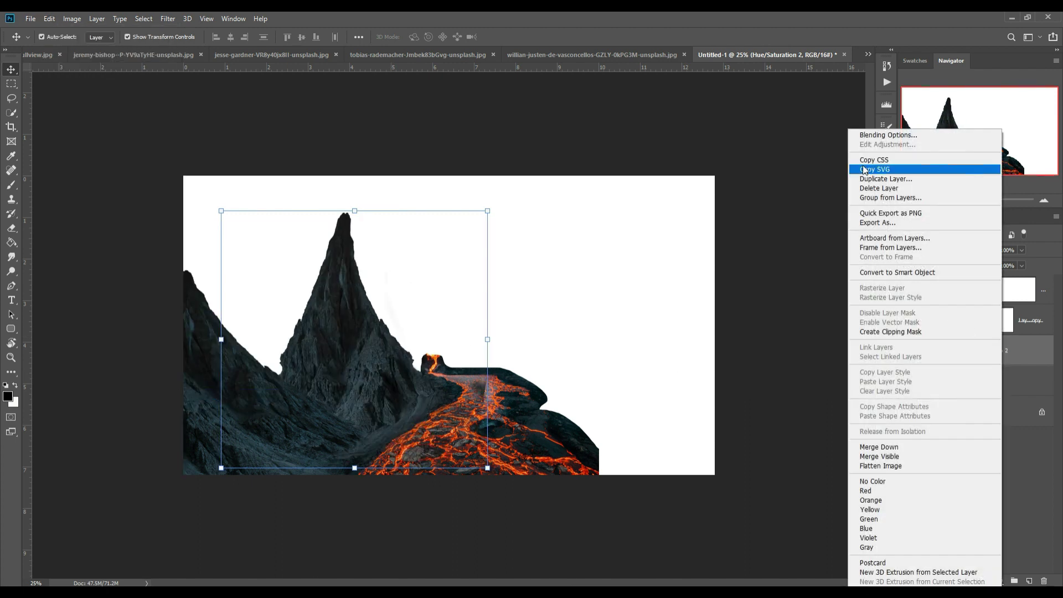
left_click(885, 178)
left_click(616, 174)
mouse_move(487, 211)
left_mouse_down()
mouse_move(474, 246)
mouse_move(456, 238)
left_mouse_up()
left_click_drag(338, 355, 609, 343)
mouse_move(759, 208)
left_mouse_down()
mouse_move(803, 405)
mouse_move(742, 187)
left_mouse_up()
left_click(49, 19)
mouse_move(66, 272)
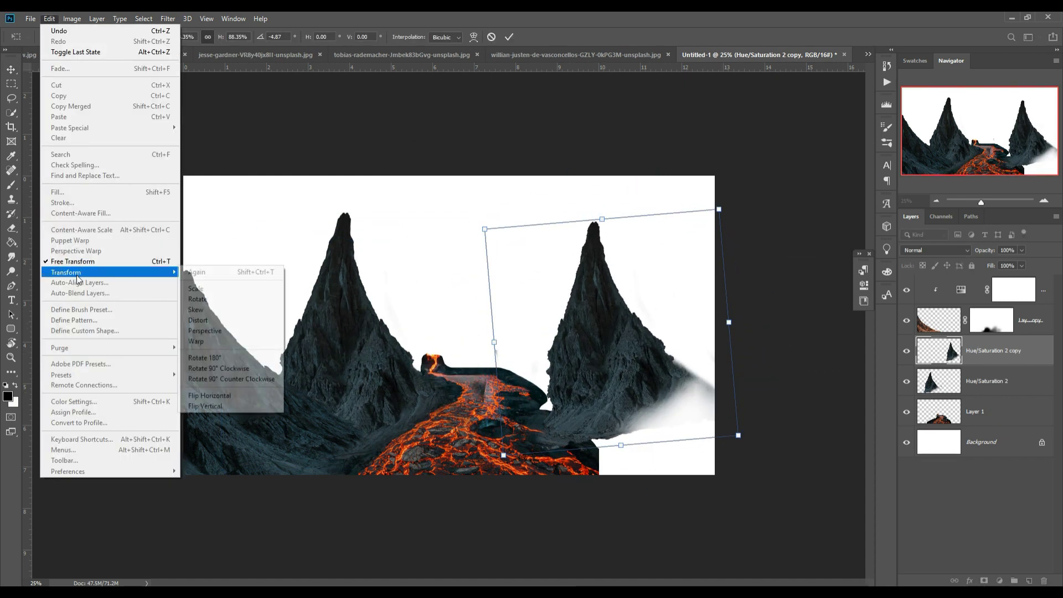
left_click(197, 395)
left_click_drag(609, 359, 555, 351)
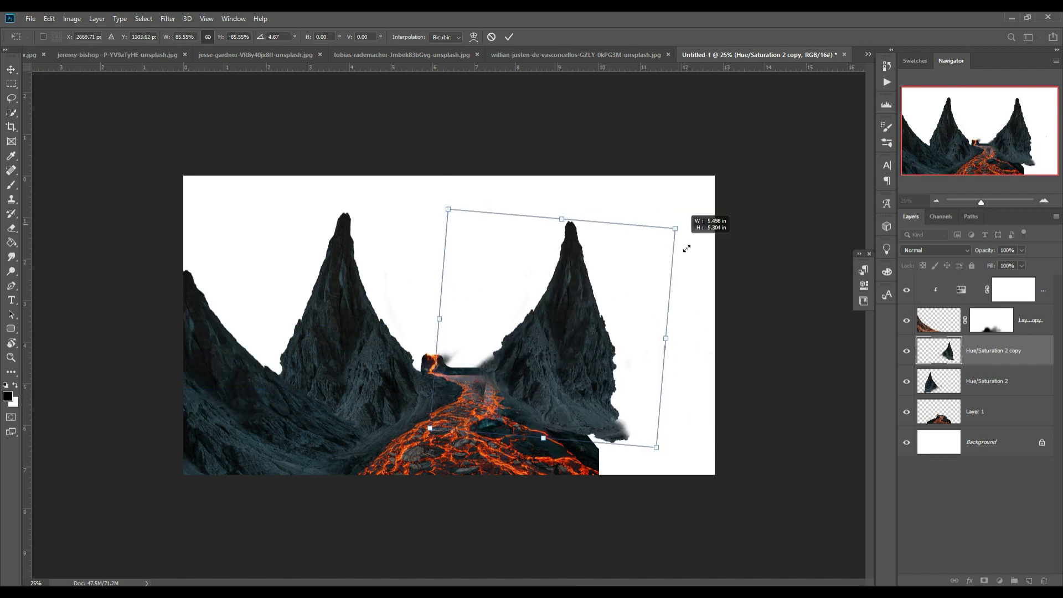
left_click_drag(660, 222, 659, 240)
left_click_drag(565, 339, 579, 344)
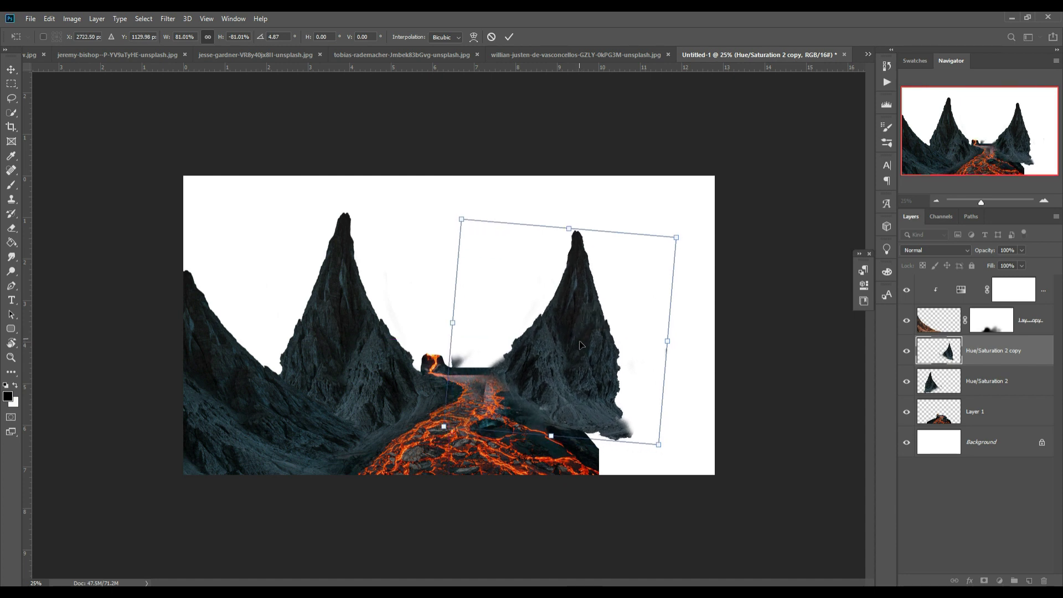
left_click(508, 37)
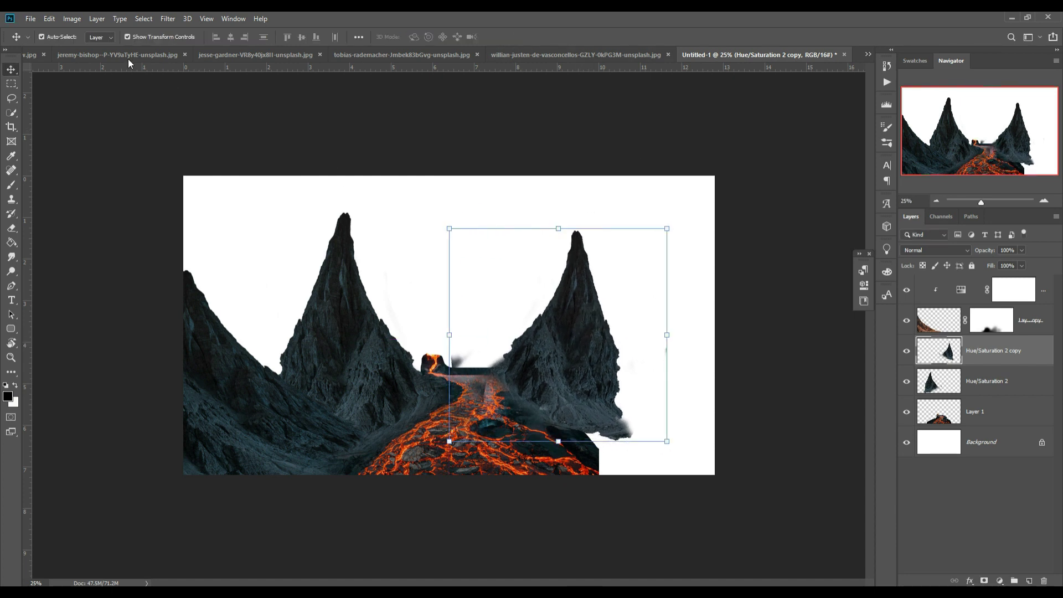
Step: Warp the copy peak so its lower-right base stretches far outward
left_click(49, 19)
mouse_move(65, 273)
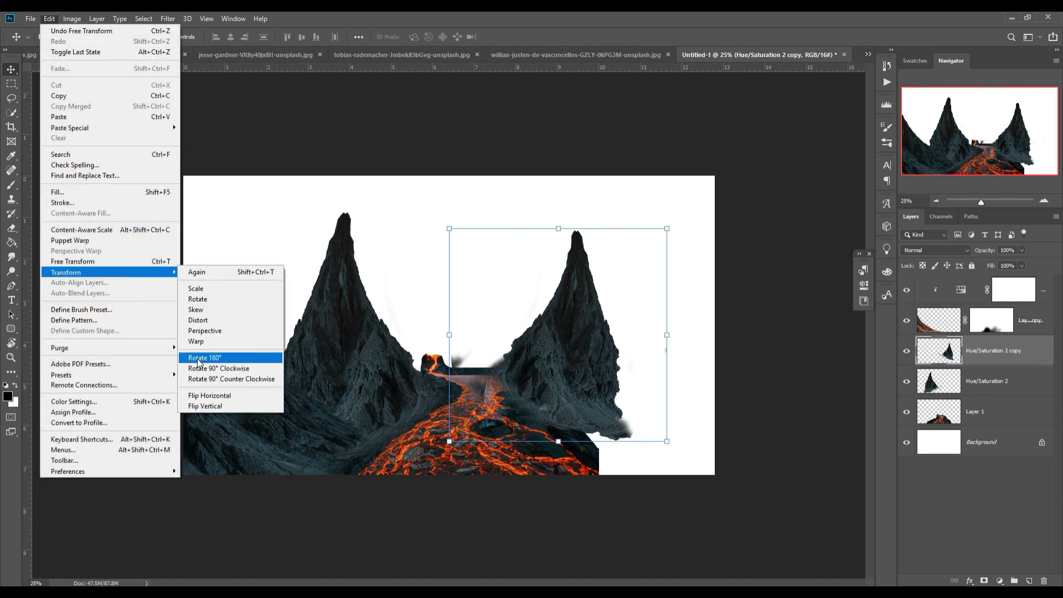
left_click(206, 343)
left_click_drag(667, 442, 1013, 422)
mouse_move(562, 403)
left_mouse_down()
mouse_move(510, 382)
mouse_move(519, 389)
left_mouse_up()
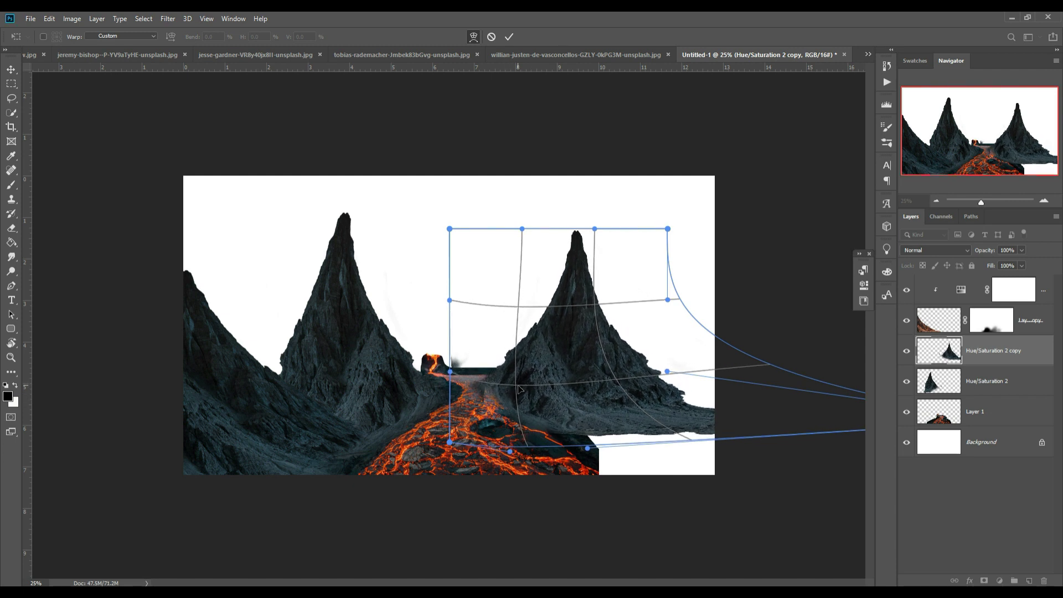
left_click(509, 37)
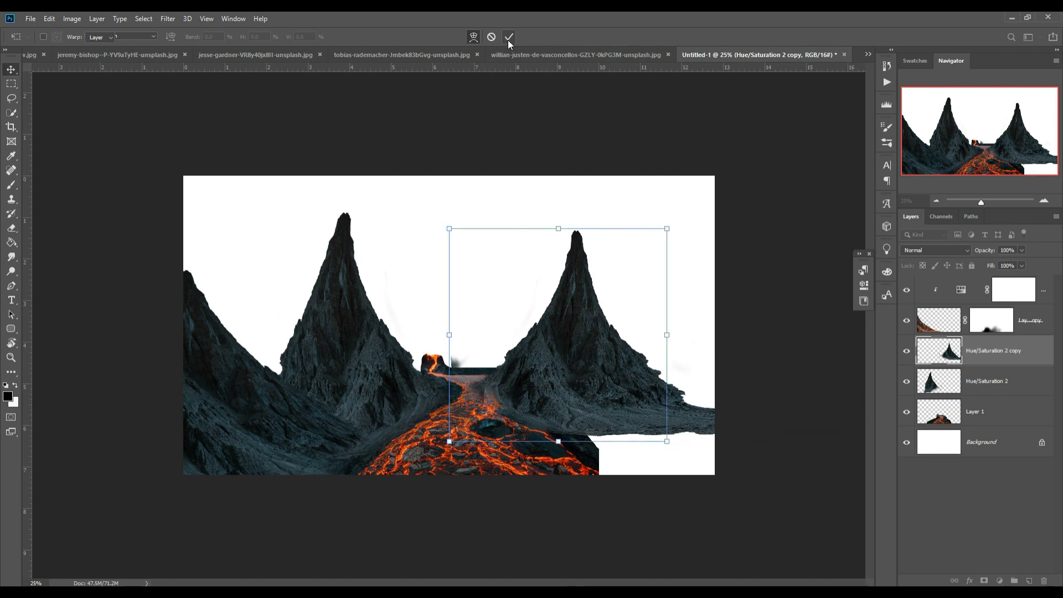
Step: Add a mask to Hue/Saturation 2 copy and paint black over the right peak's base at the lava
left_click(984, 580)
left_click(11, 184)
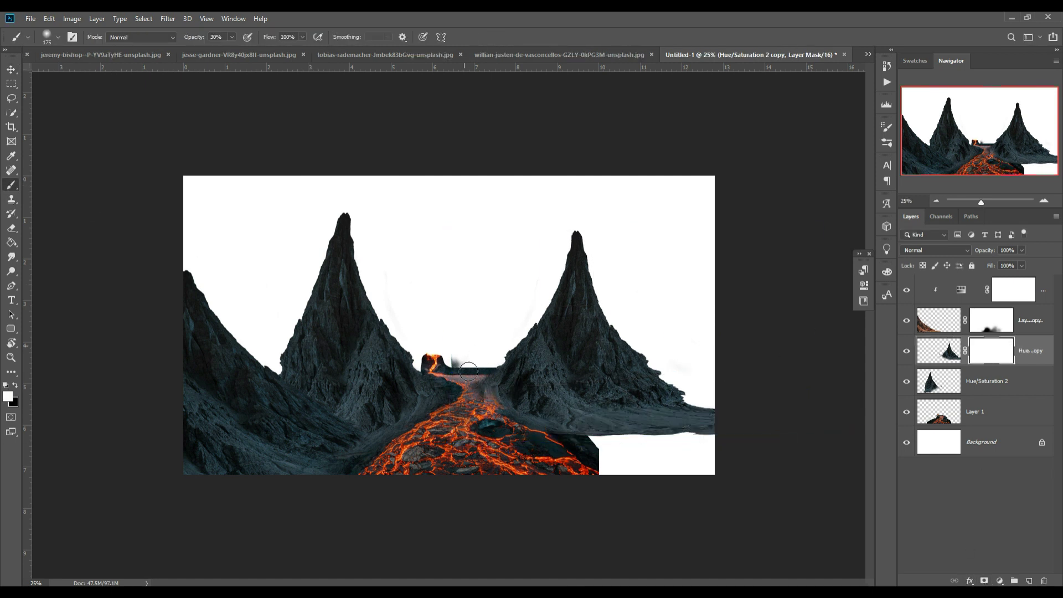
left_click(15, 385)
mouse_move(463, 368)
left_mouse_down()
mouse_move(459, 352)
mouse_move(527, 404)
left_mouse_up()
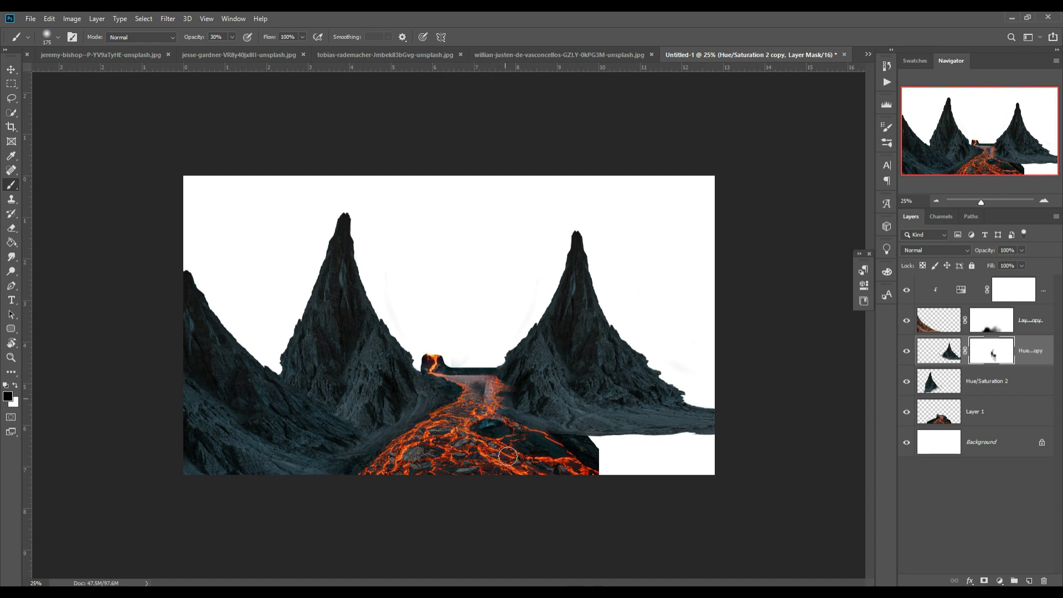
mouse_move(528, 403)
left_mouse_down()
mouse_move(541, 437)
mouse_move(522, 404)
mouse_move(560, 441)
mouse_move(531, 431)
mouse_move(584, 453)
mouse_move(591, 486)
mouse_move(581, 451)
mouse_move(592, 465)
left_mouse_up()
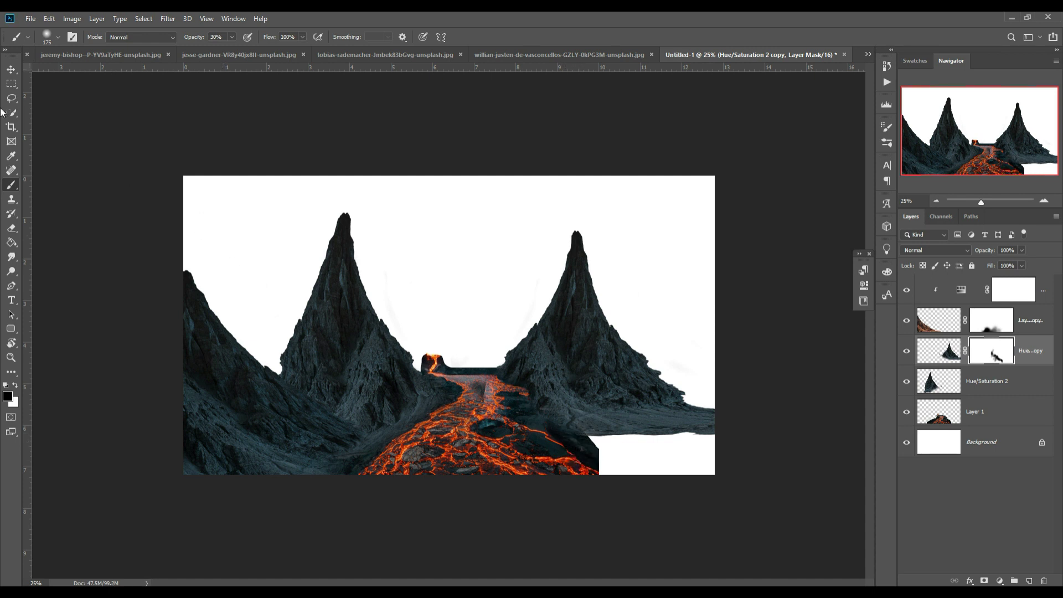
left_click(11, 69)
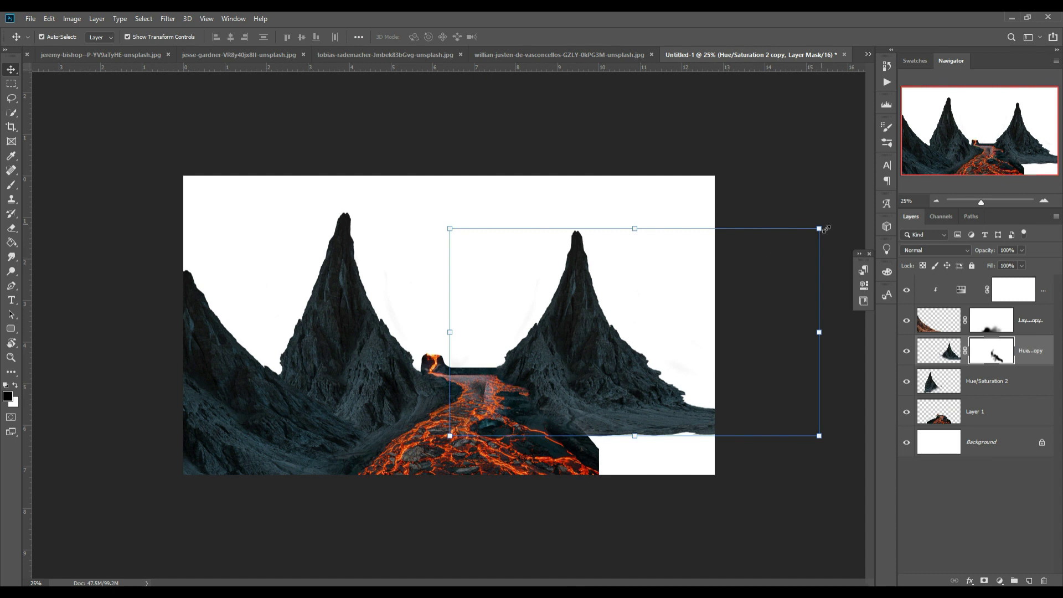
Step: Warp the right peak so its tip curves leftward over the lava, with its top straightened
left_click(49, 19)
mouse_move(66, 271)
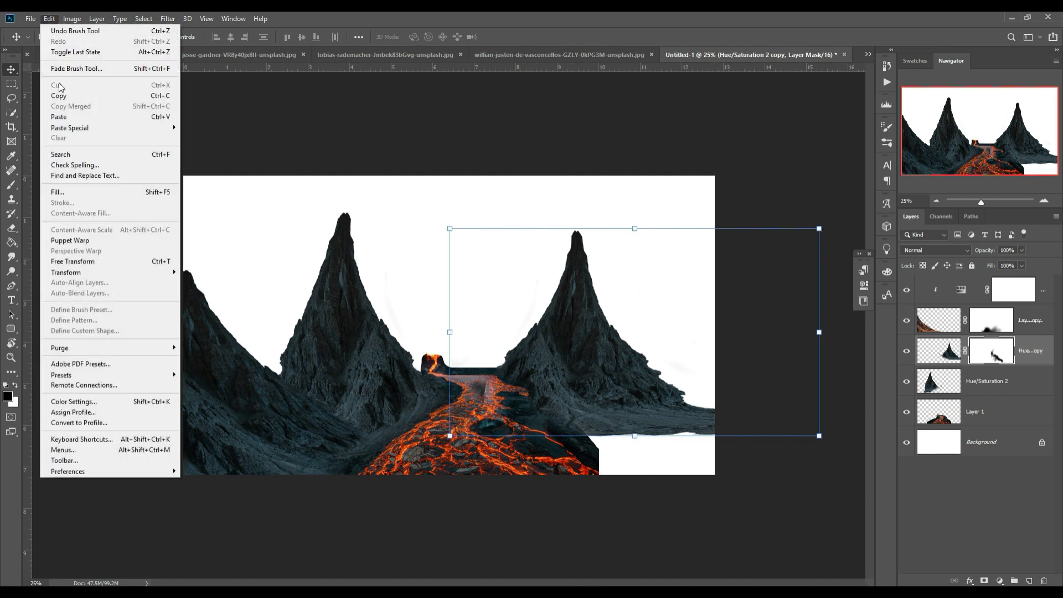
left_click(224, 341)
left_click_drag(573, 229, 470, 228)
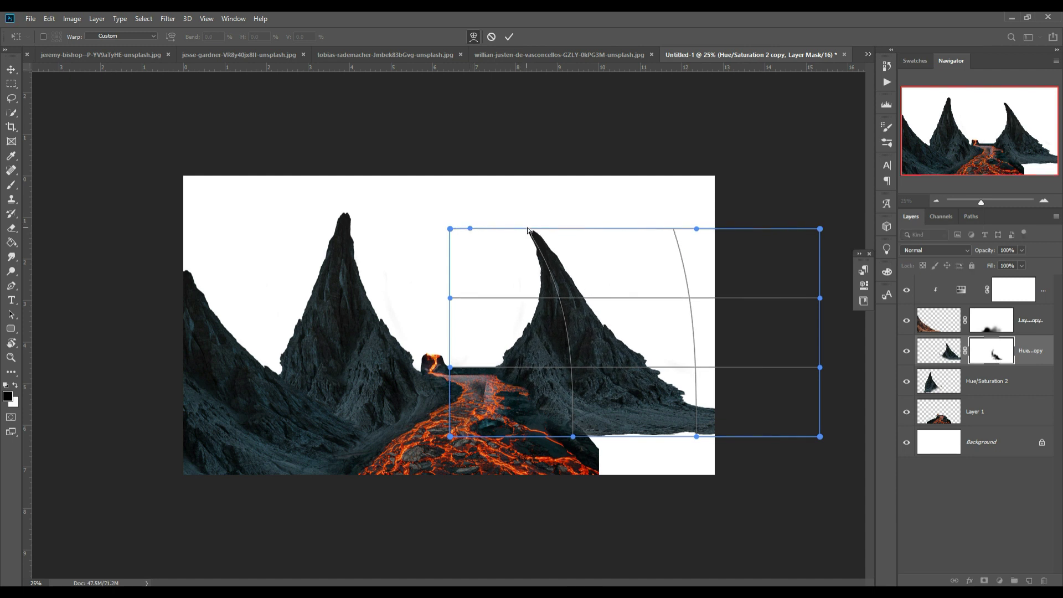
mouse_move(471, 229)
left_mouse_down()
mouse_move(562, 171)
mouse_move(554, 185)
mouse_move(570, 207)
mouse_move(510, 211)
mouse_move(462, 233)
left_mouse_up()
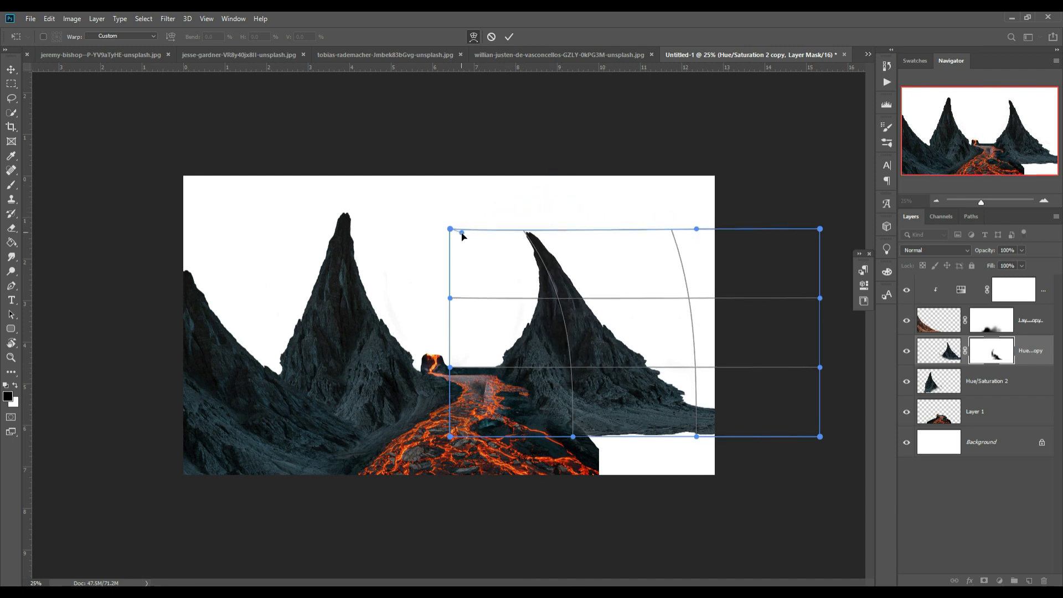
left_click_drag(450, 299, 443, 320)
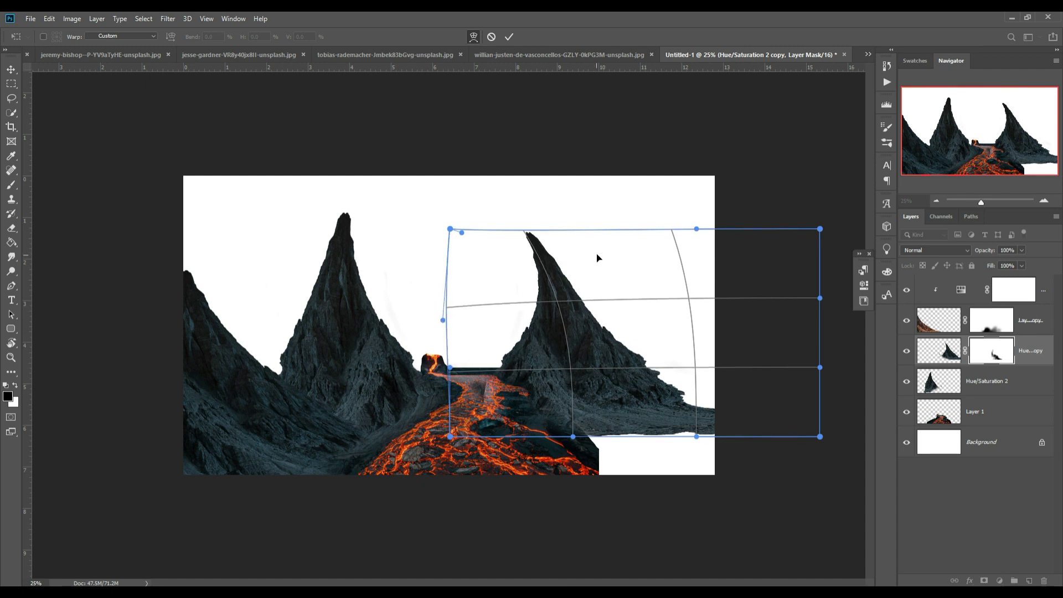
left_click(509, 37)
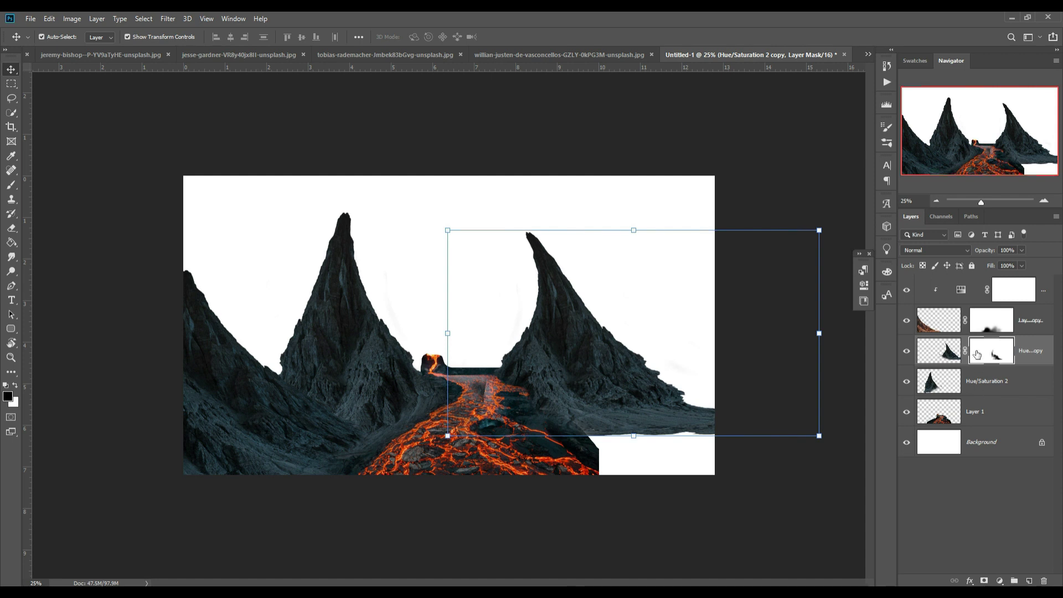
left_click(1030, 390)
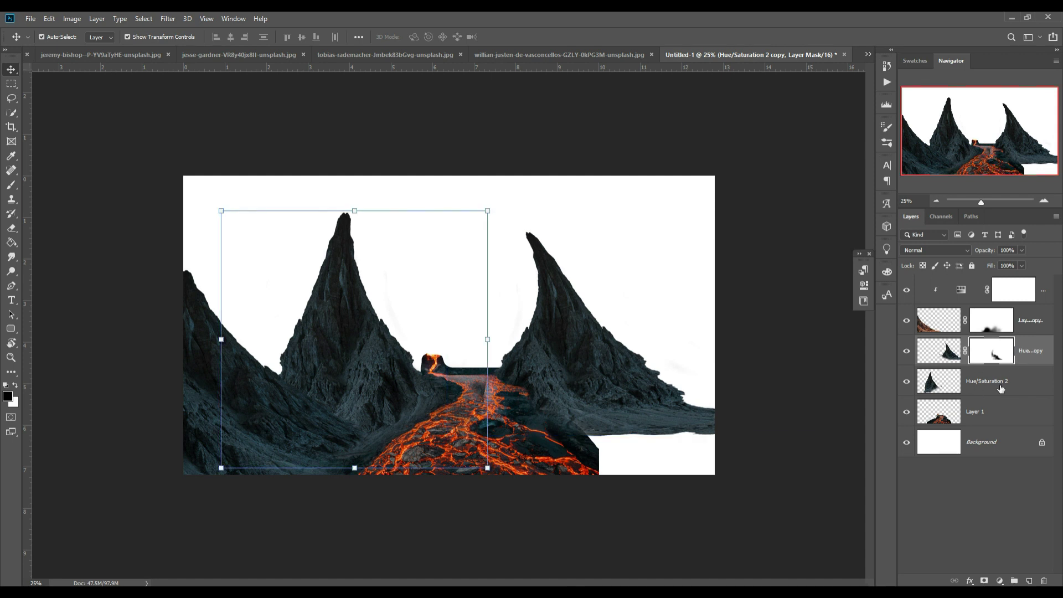
Step: Duplicate the Hue/Saturation 1 foreground rocks layer
left_click(1042, 341, "shift")
right_click(1042, 287)
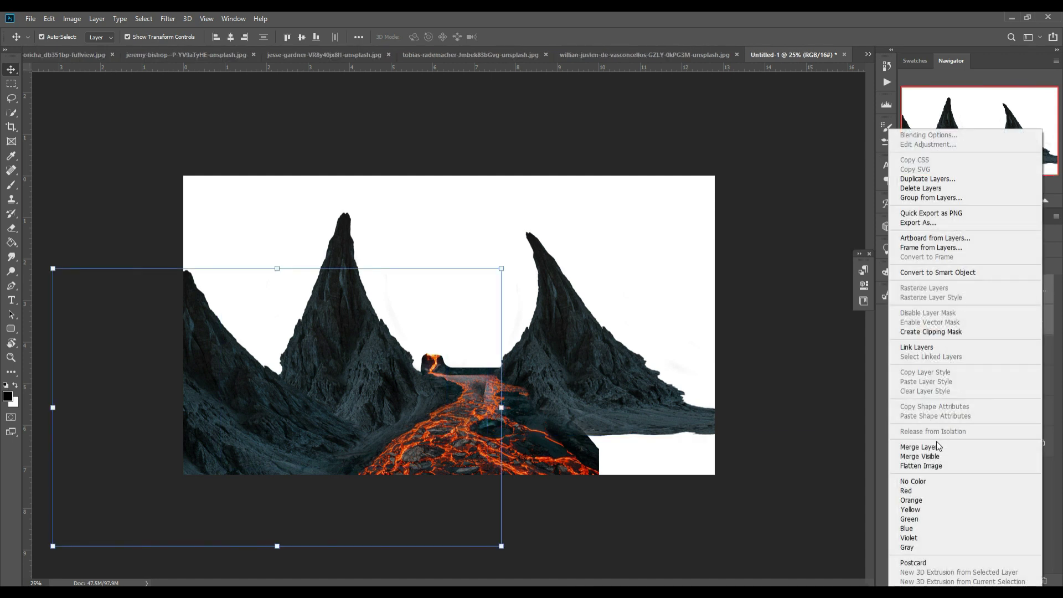
left_click(1021, 287)
right_click(1021, 288)
left_click(902, 178)
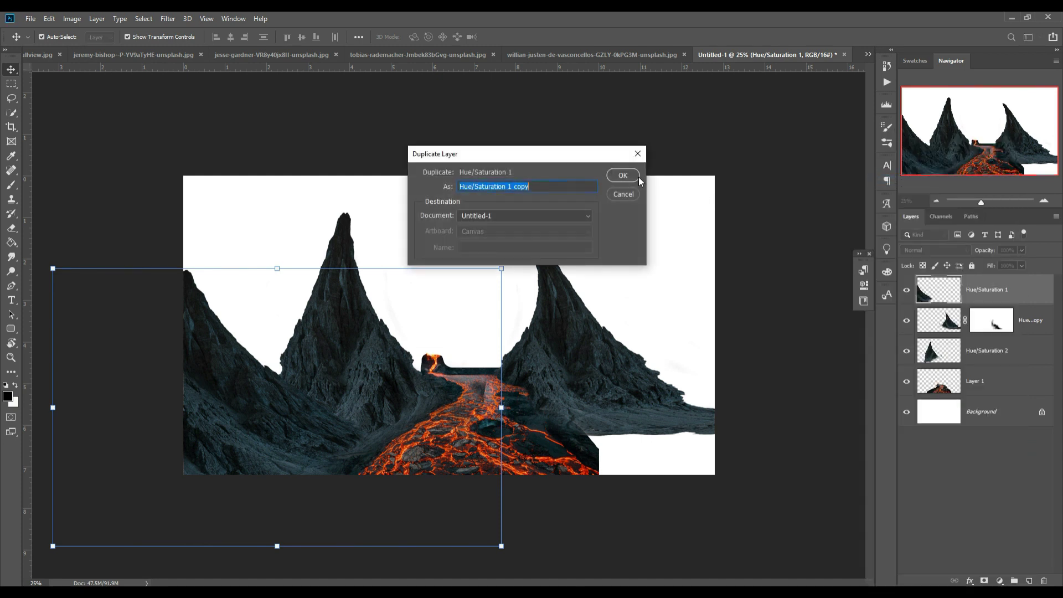
left_click(635, 176)
Step: Flip the duplicate horizontally, move it to the lower right, and rotate it about 28°
left_click(49, 18)
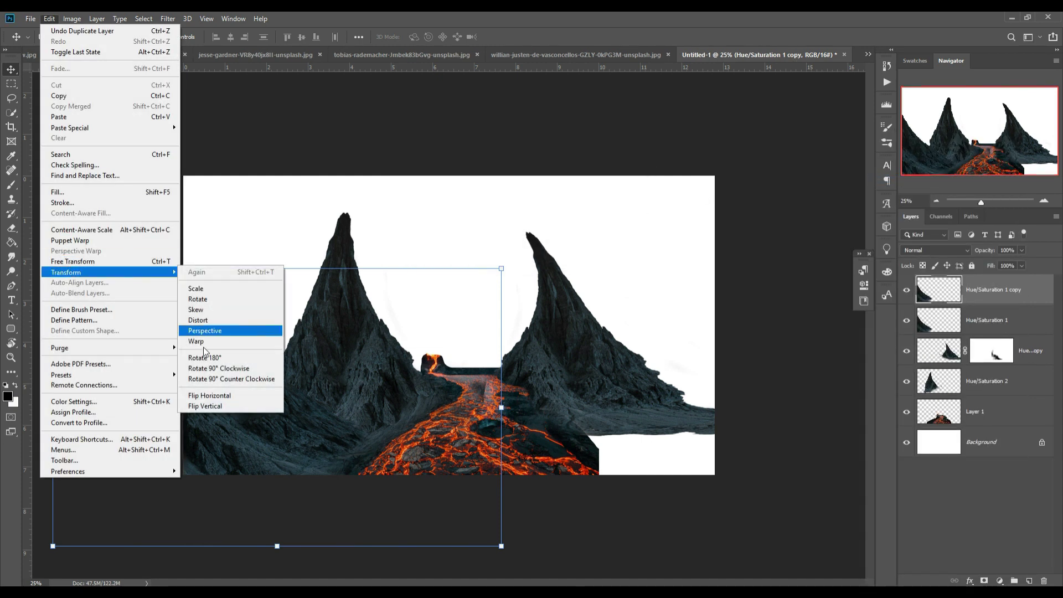
left_click(234, 395)
mouse_move(227, 397)
left_mouse_down()
mouse_move(744, 426)
mouse_move(692, 434)
left_mouse_up()
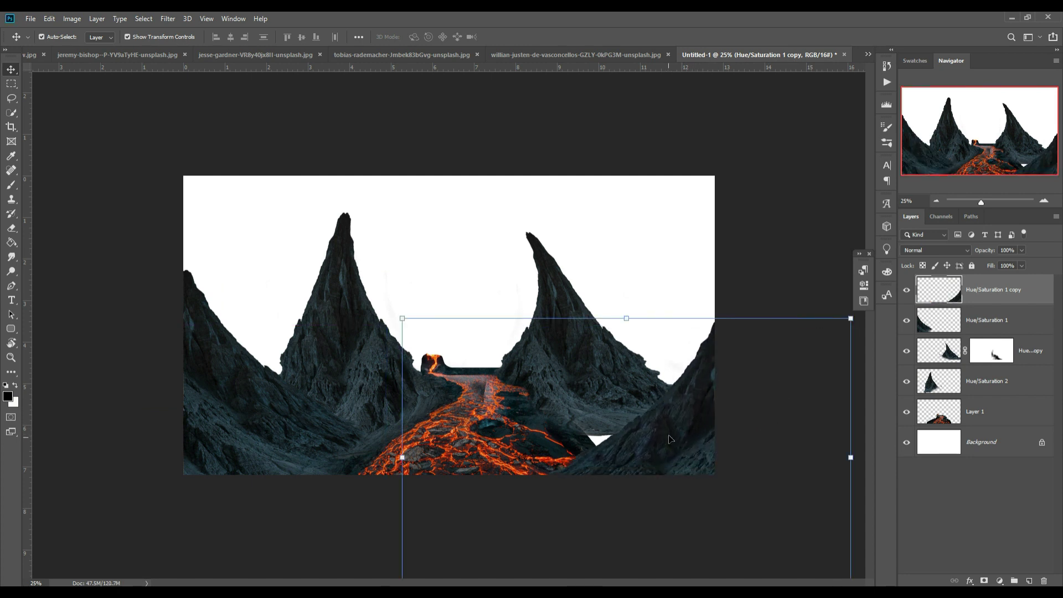
left_click_drag(872, 320, 798, 456)
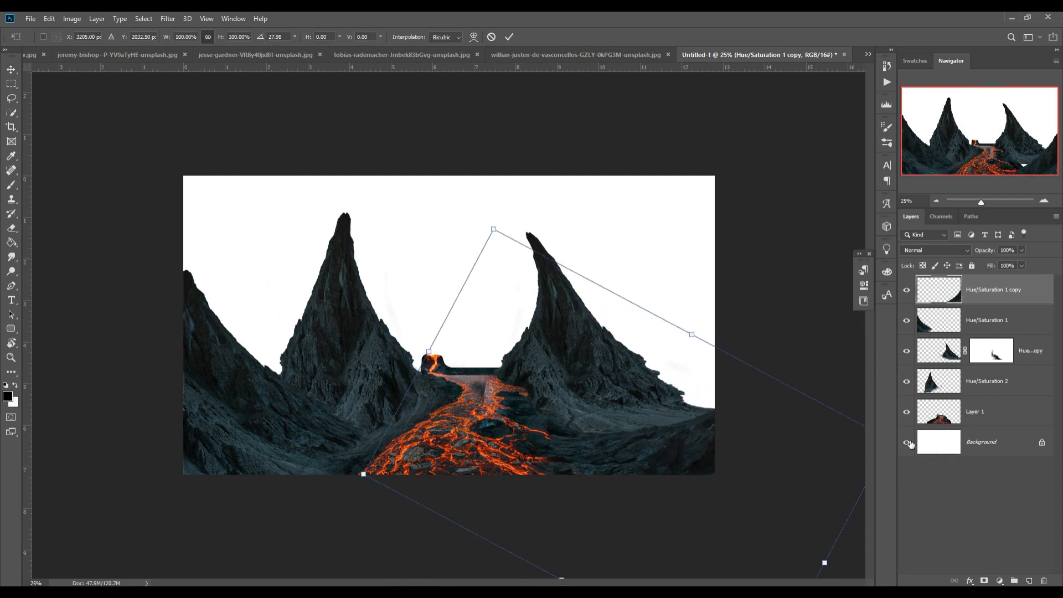
left_click_drag(738, 456, 740, 452)
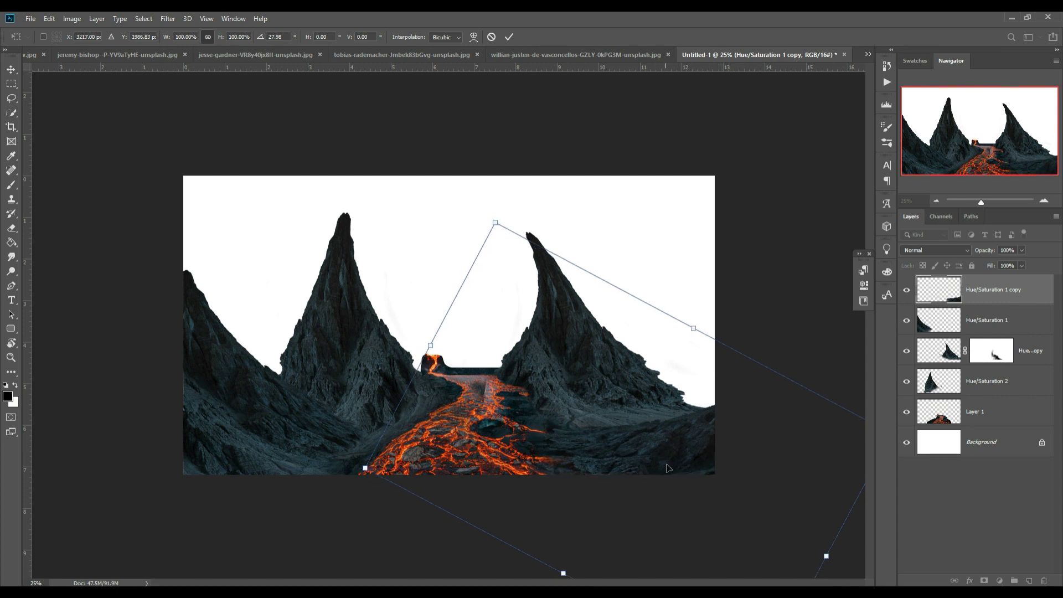
left_click(509, 37)
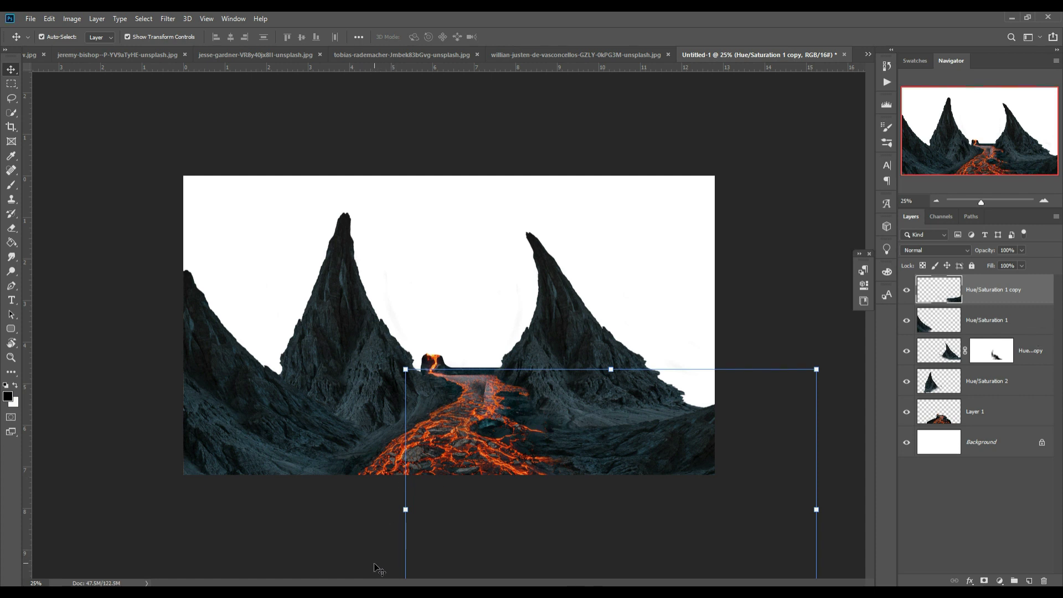
Step: Quick-select the rock peaks in the desert motorcycle (jeremy-bishop) photo
left_click(550, 54)
left_click(427, 55)
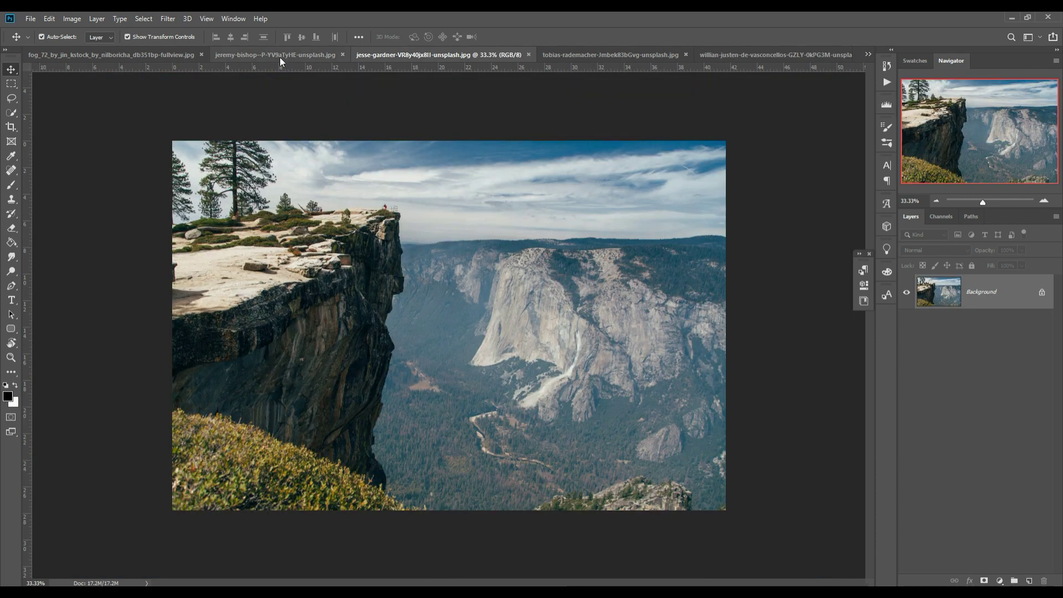
left_click(280, 57)
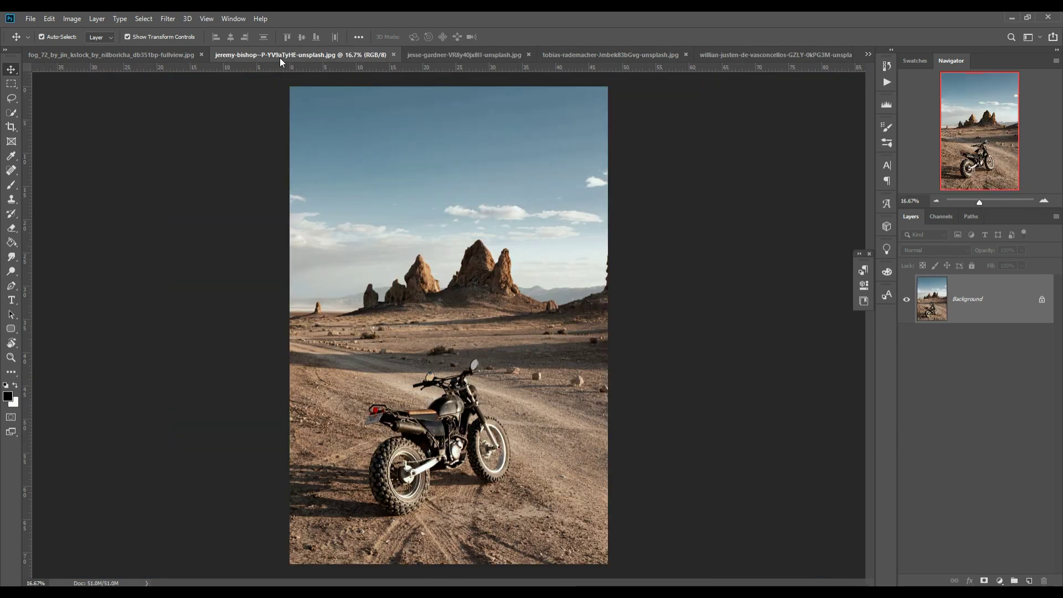
left_click(11, 113)
left_click_drag(501, 290, 525, 306)
Step: Float the desert photo window and drag the selected peaks into Untitled-1
key("v")
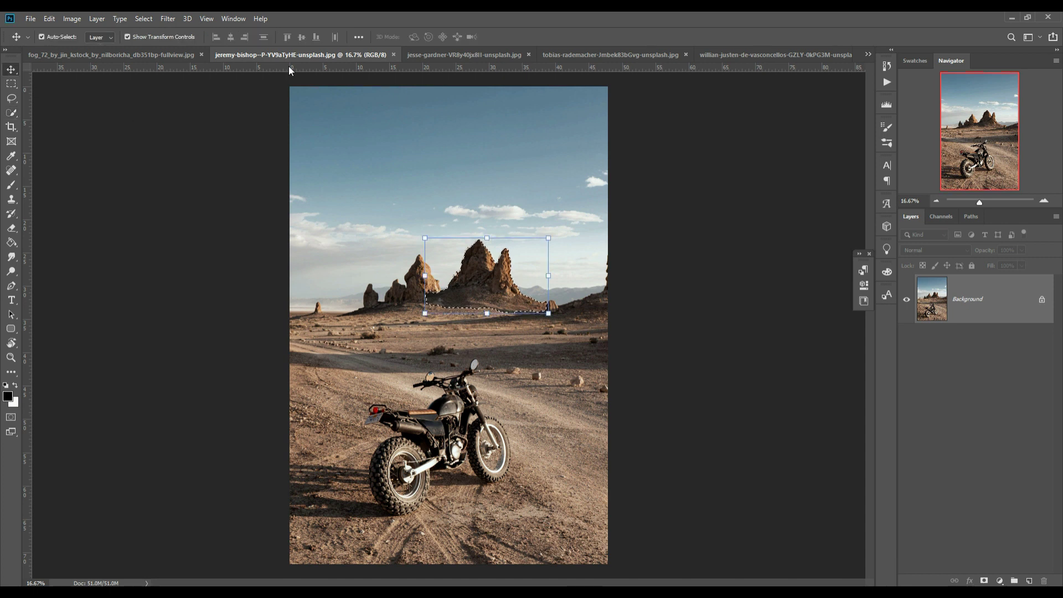
mouse_move(287, 56)
left_mouse_down()
mouse_move(327, 166)
mouse_move(720, 201)
left_mouse_up()
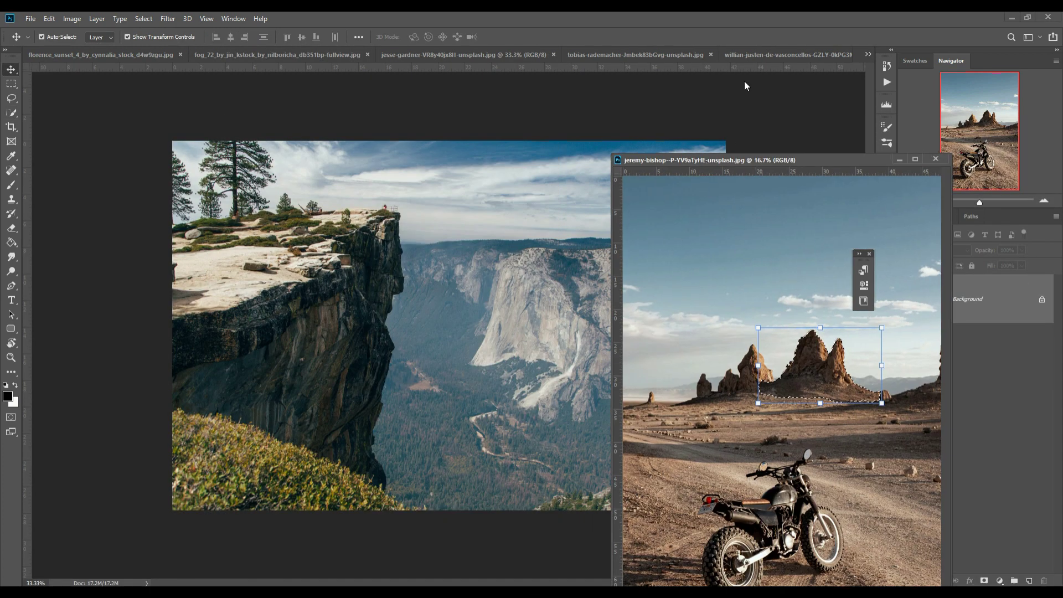
left_click(867, 55)
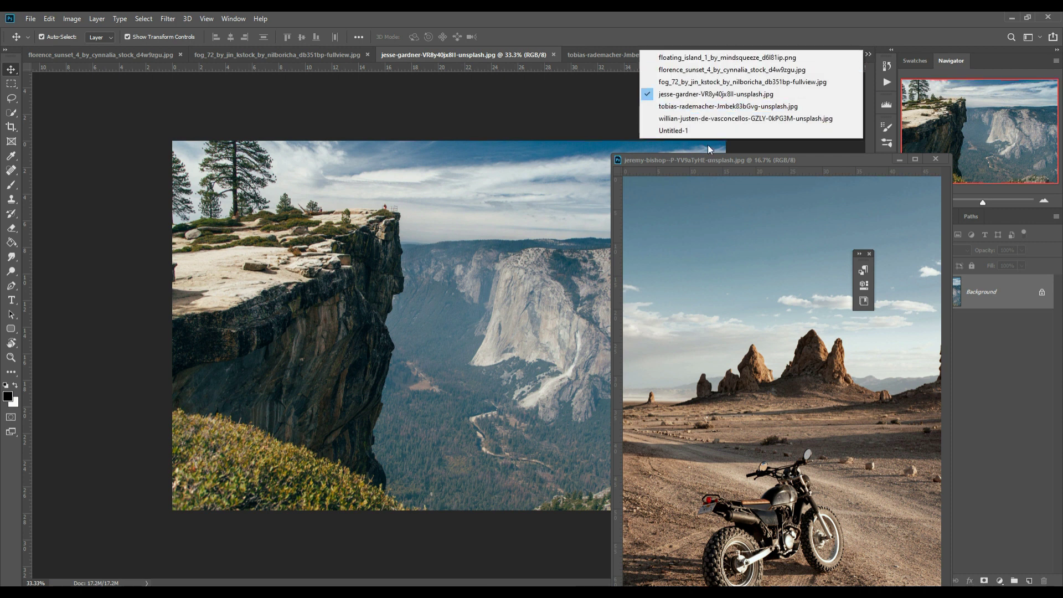
left_click(711, 138)
left_click_drag(819, 356, 595, 252)
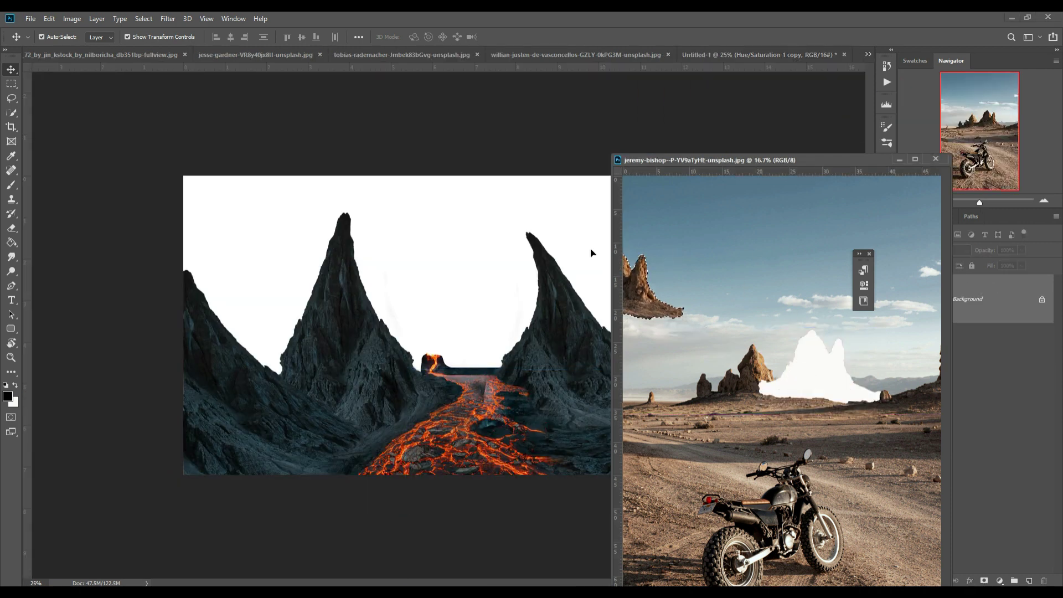
Step: Scale the desert rock peaks (Layer 2) to about 146% and move them below Hue/Saturation 1
left_click(899, 160)
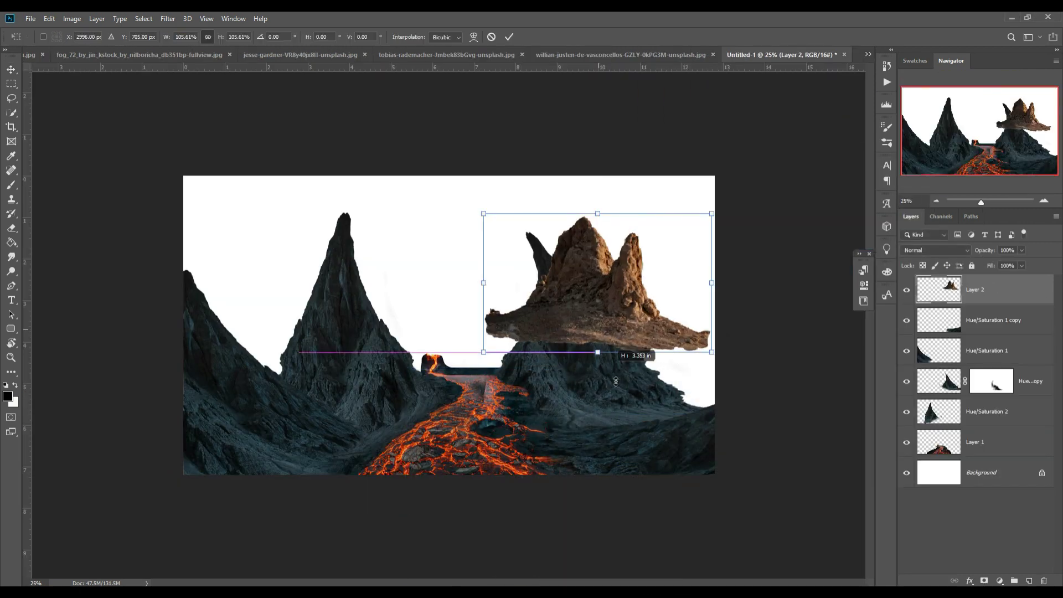
left_click_drag(690, 325, 690, 332)
left_click_drag(698, 217, 695, 279)
left_click_drag(695, 316, 689, 311)
left_click(509, 36)
left_click_drag(1026, 303, 1025, 363)
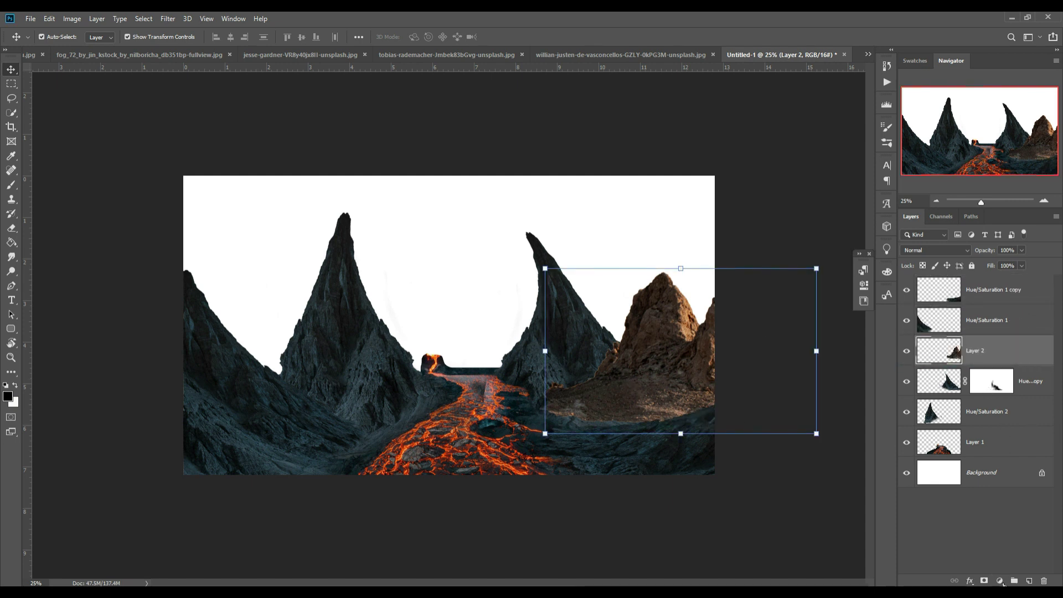
left_click(1000, 580)
Step: Clip a Hue/Saturation to Layer 2 (Hue +180, Saturation -29, Lightness -26) and add a white mask
left_click(986, 483)
left_click(769, 511)
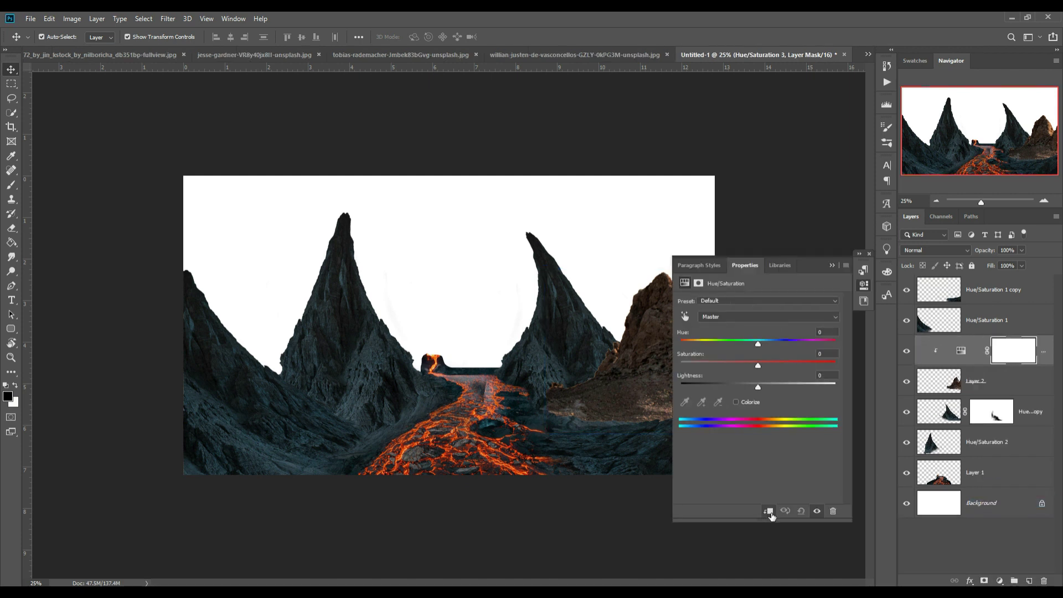
left_click_drag(759, 343, 846, 344)
left_click_drag(759, 365, 738, 388)
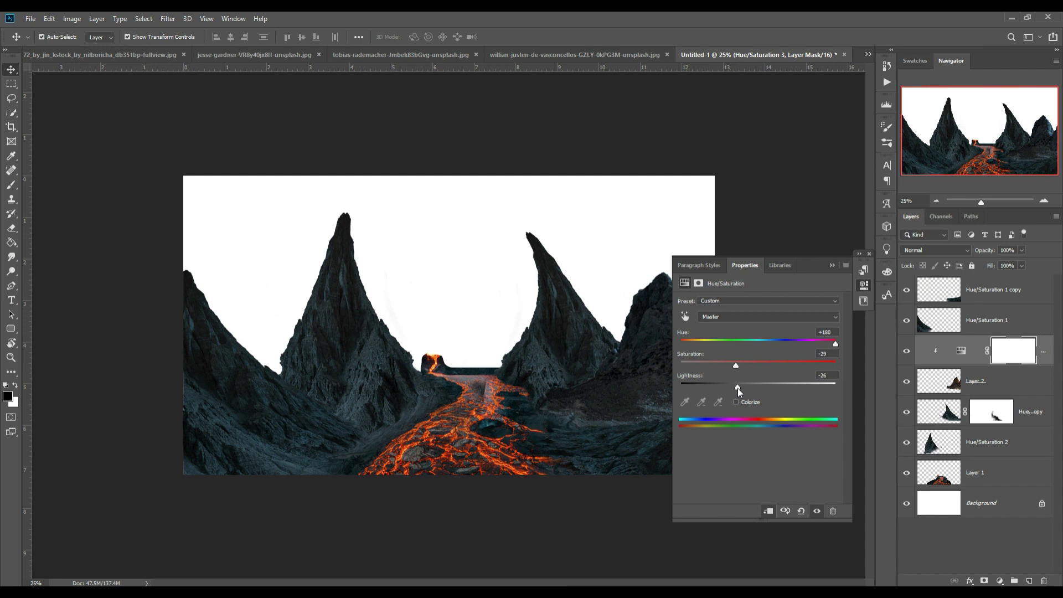
left_click(832, 265)
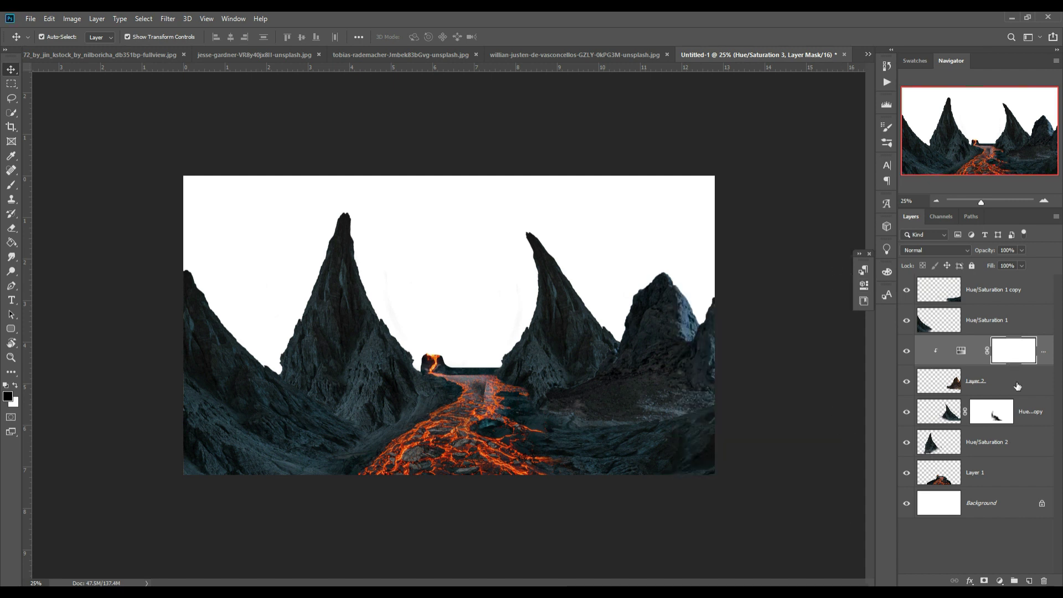
left_click_drag(1017, 386, 1016, 382)
Step: Paint black at 30% on Layer 2's mask over the lower-right rocks, then restore some texture with white
key("b")
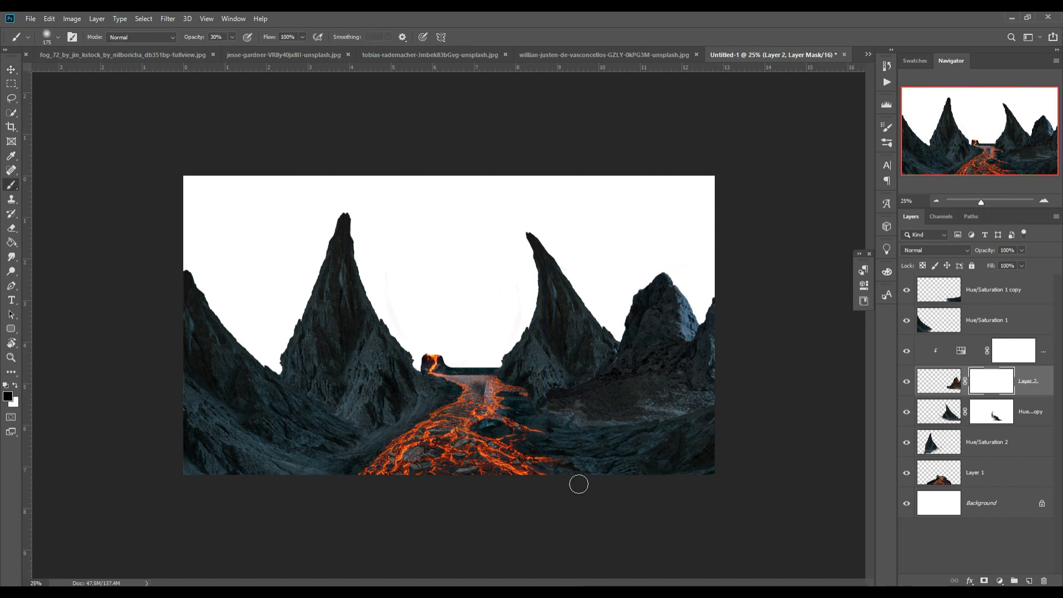
mouse_move(578, 454)
left_mouse_down()
mouse_move(686, 456)
mouse_move(652, 463)
left_mouse_up()
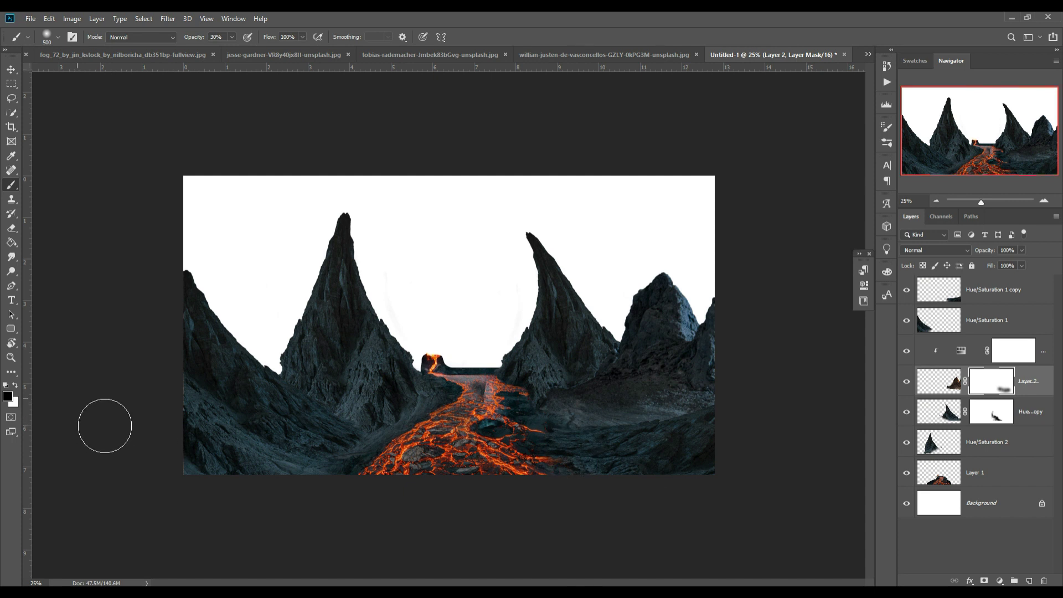
left_click(17, 386)
mouse_move(569, 434)
left_mouse_down()
mouse_move(722, 444)
mouse_move(605, 438)
left_mouse_up()
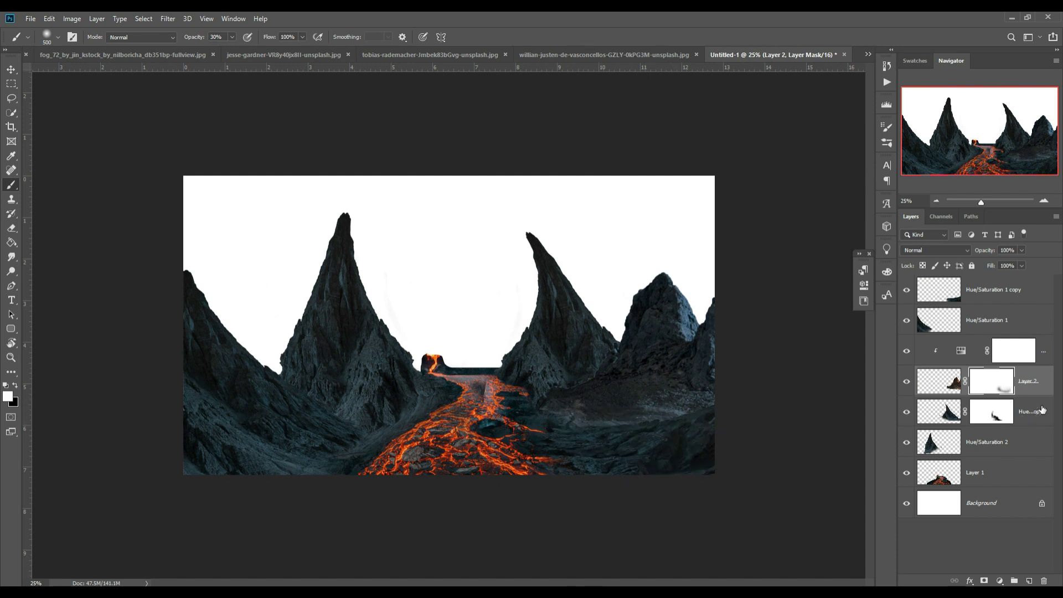
Step: Add clipped Layer 3 and brush a sampled dark teal over the peaks' lower-right ground
key("ctrl+2")
left_click(1030, 581)
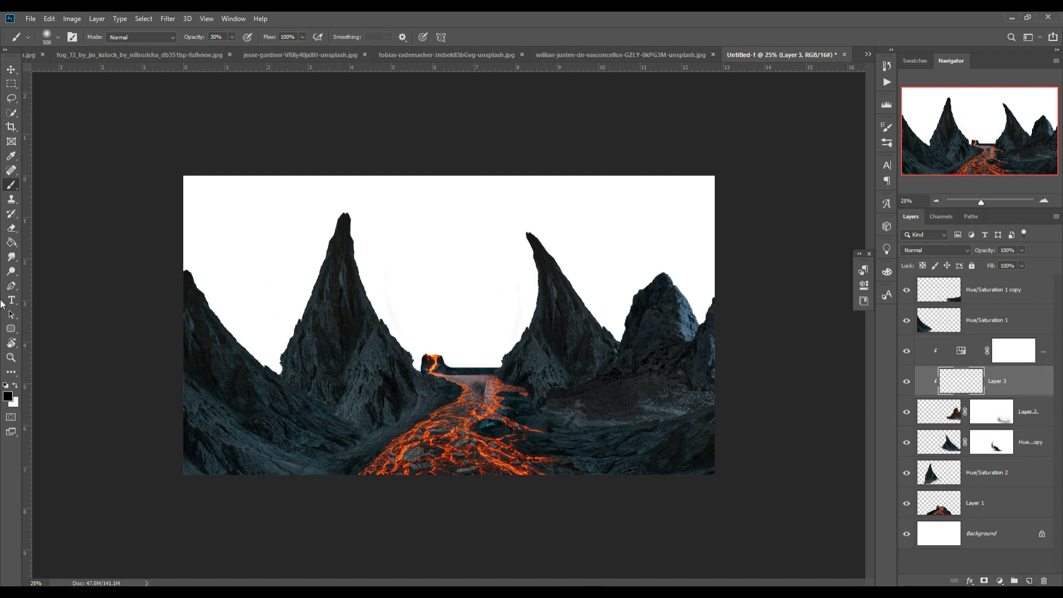
left_click(8, 396)
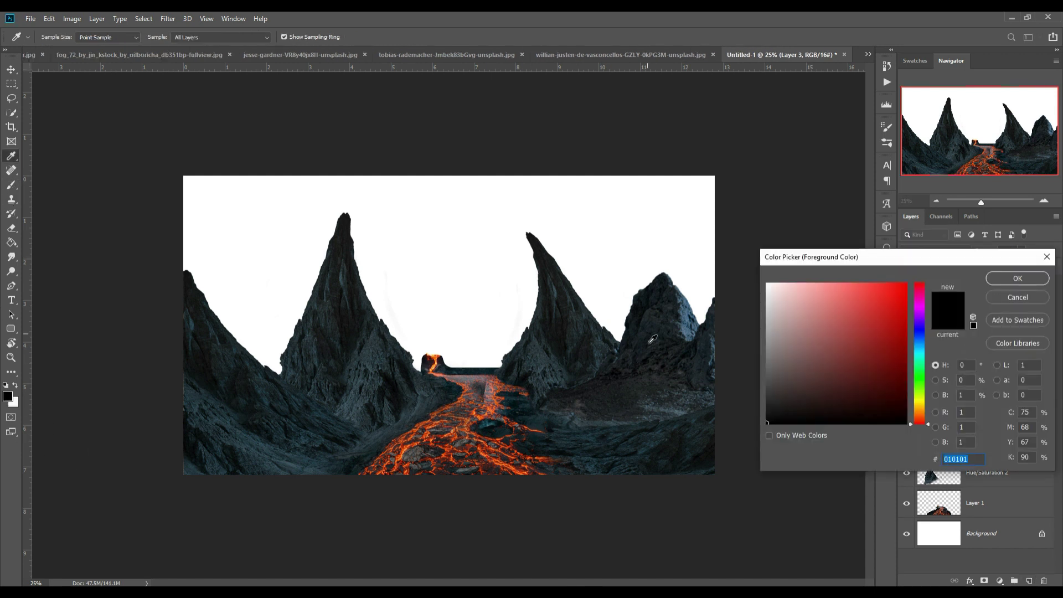
left_click(672, 446)
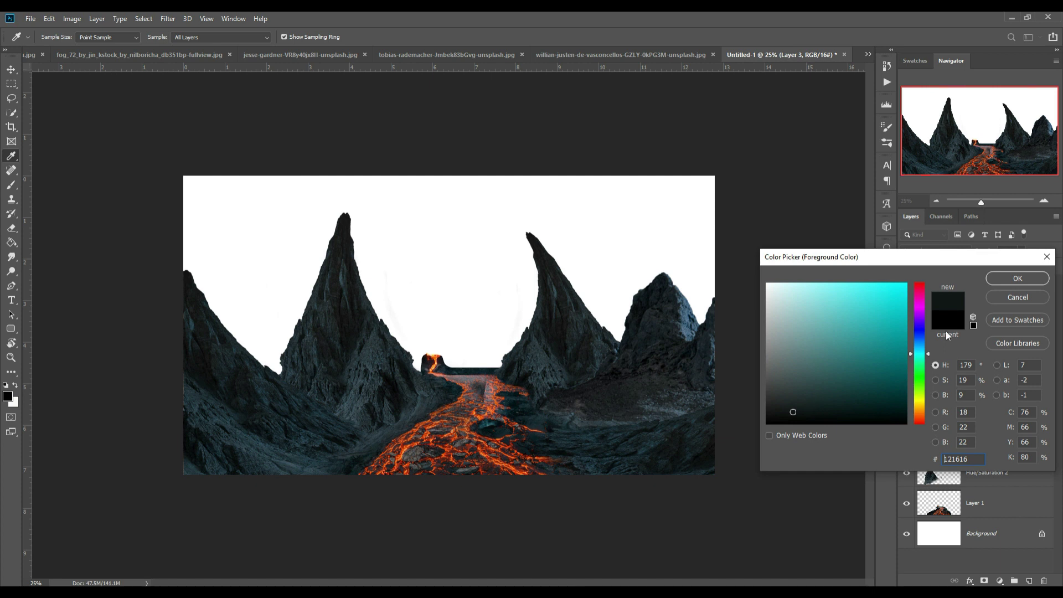
left_click(1018, 278)
key("b")
mouse_move(624, 459)
left_mouse_down()
mouse_move(596, 452)
mouse_move(717, 449)
mouse_move(668, 459)
left_mouse_up()
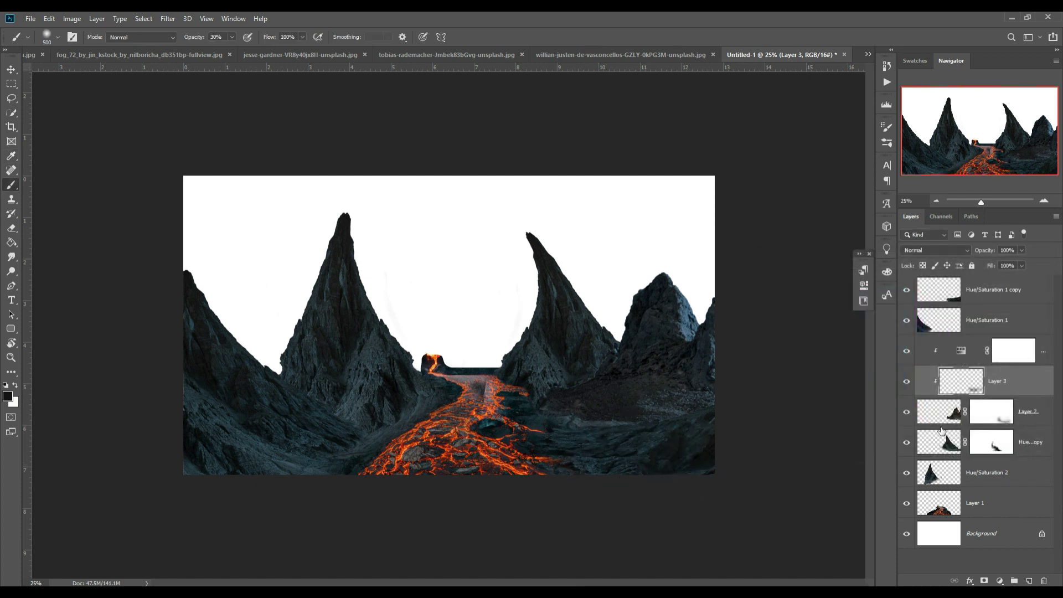
left_click(908, 387)
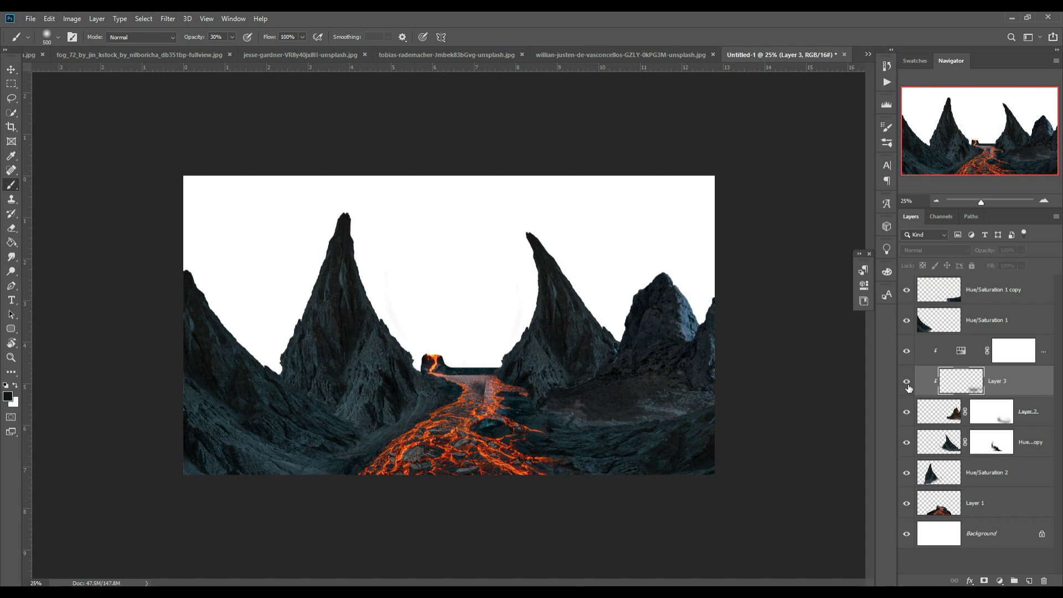
left_click(912, 416)
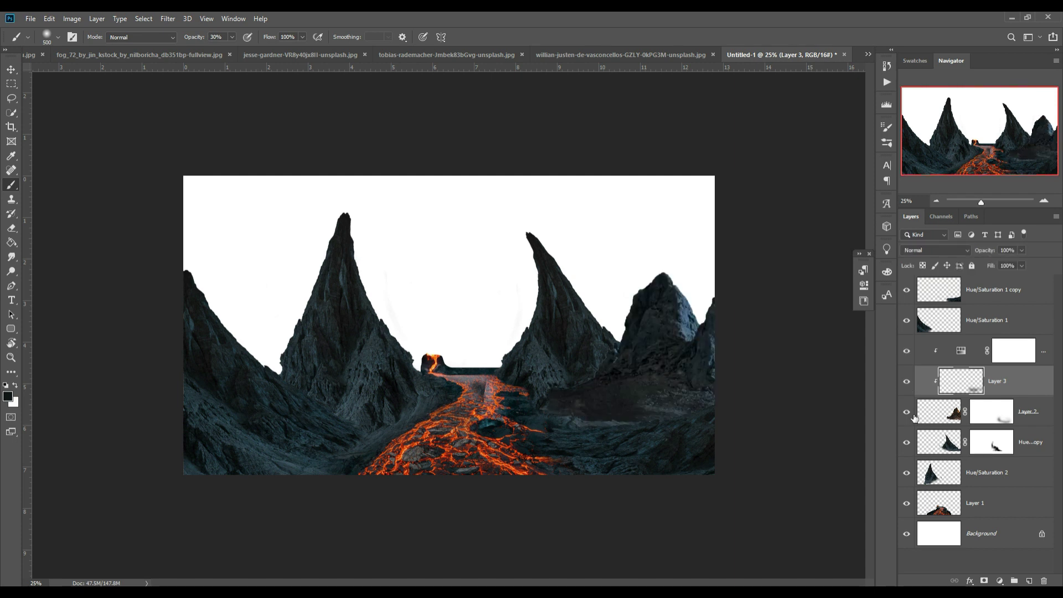
Step: Paint black on Layer 2's mask to soften the peaks' lower-right edge, brush size 175
left_click(994, 419)
key("x")
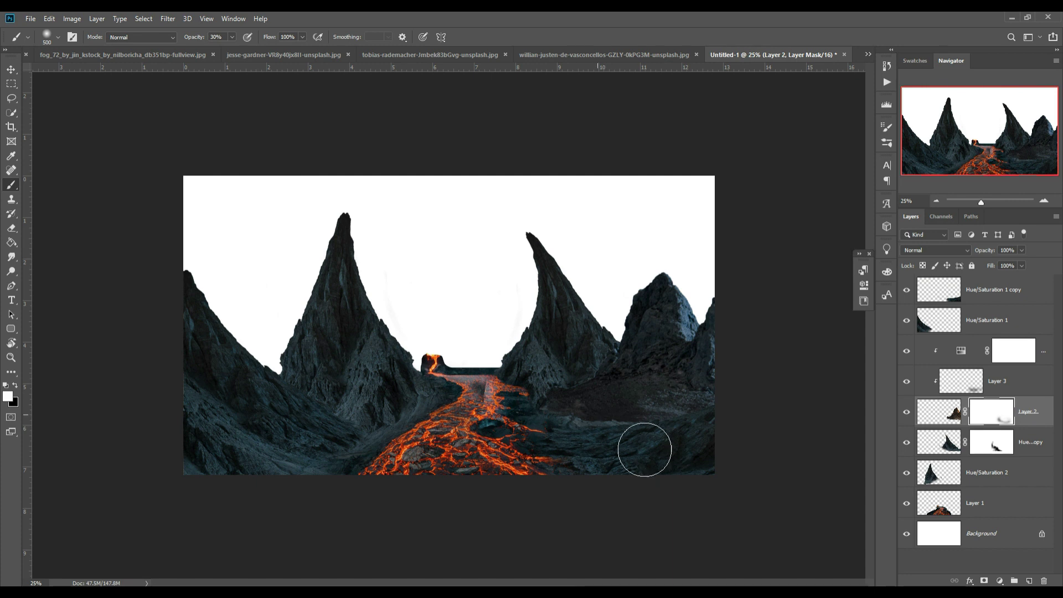
left_click(16, 386)
mouse_move(620, 438)
left_mouse_down()
mouse_move(582, 441)
mouse_move(679, 458)
mouse_move(598, 434)
mouse_move(686, 481)
mouse_move(646, 433)
mouse_move(623, 427)
mouse_move(655, 465)
left_mouse_up()
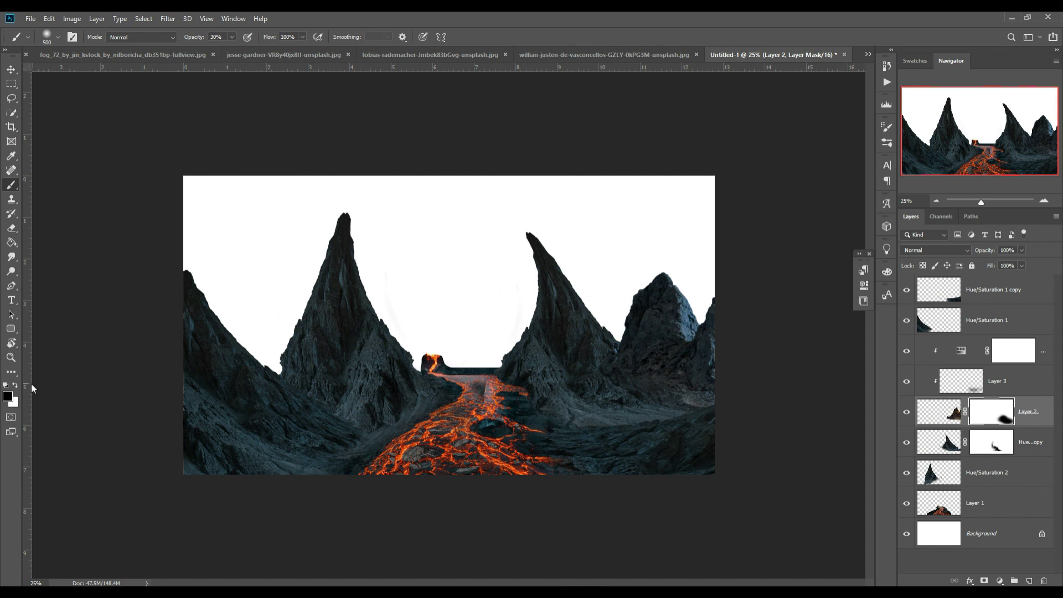
key("bracketleft")
key("bracketleft")
key("bracketleft")
key("bracketleft")
key("bracketleft")
key("v")
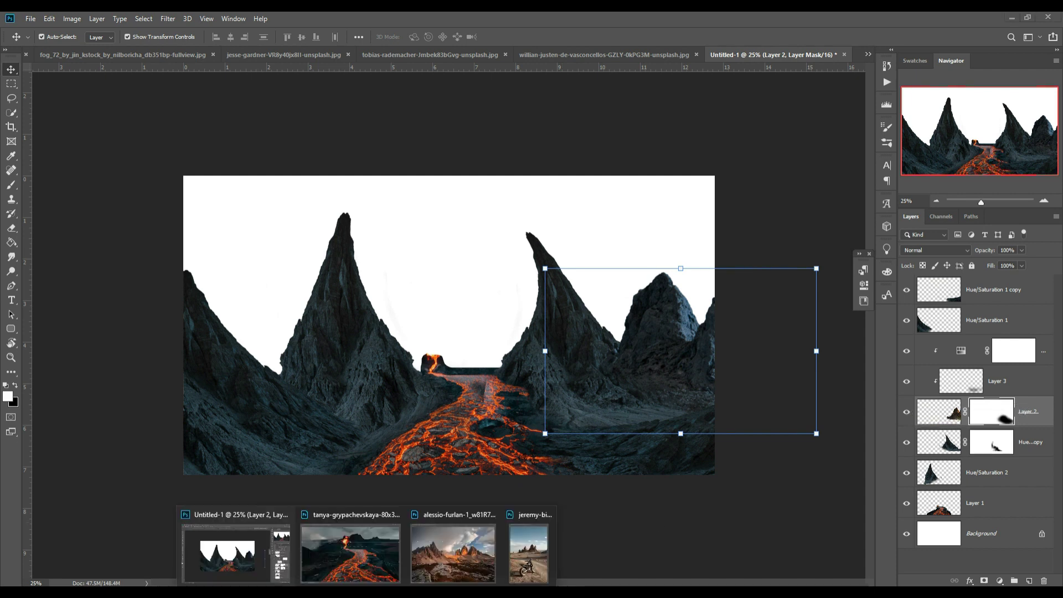
Step: Bring the brown rock cutout into Untitled-1, release its clipping mask, and enlarge it to about 120%
left_click(529, 550)
left_click_drag(823, 367, 293, 268)
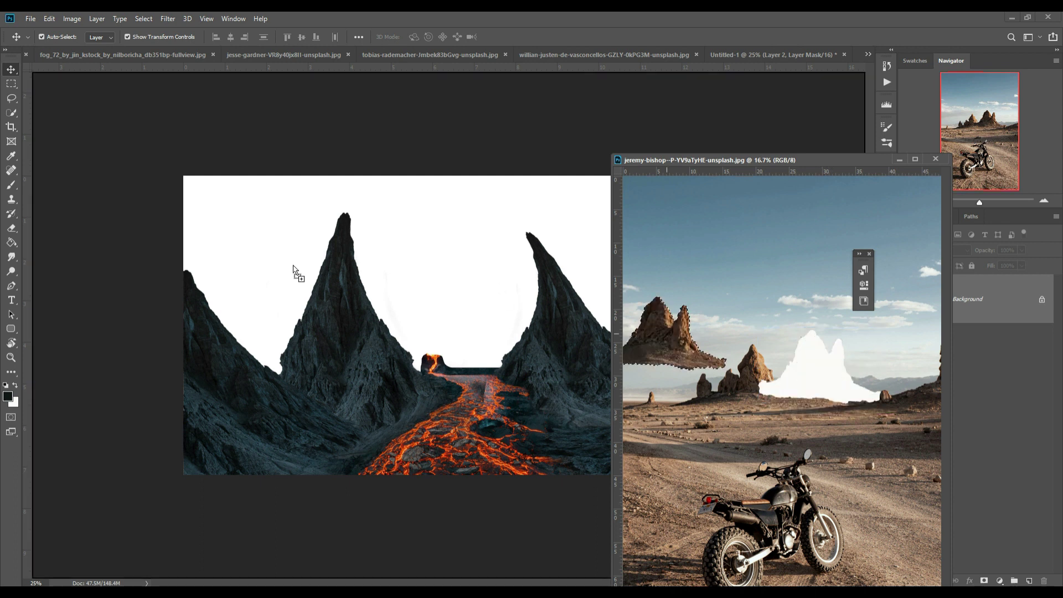
left_click_drag(386, 315, 387, 309)
left_click(900, 159)
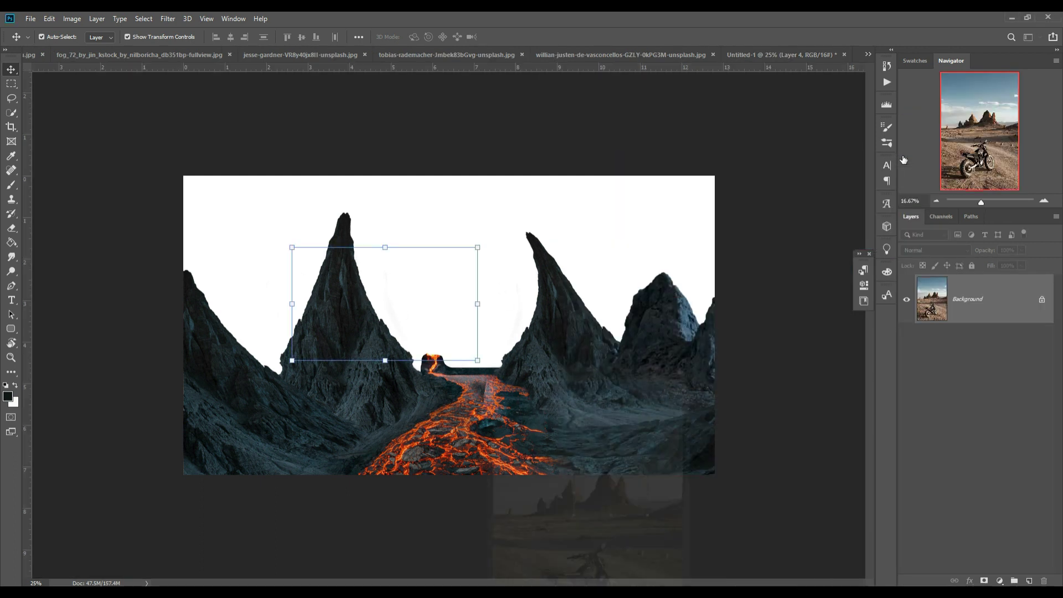
left_click_drag(1015, 411, 1014, 349)
right_click(1009, 344)
left_click(930, 332)
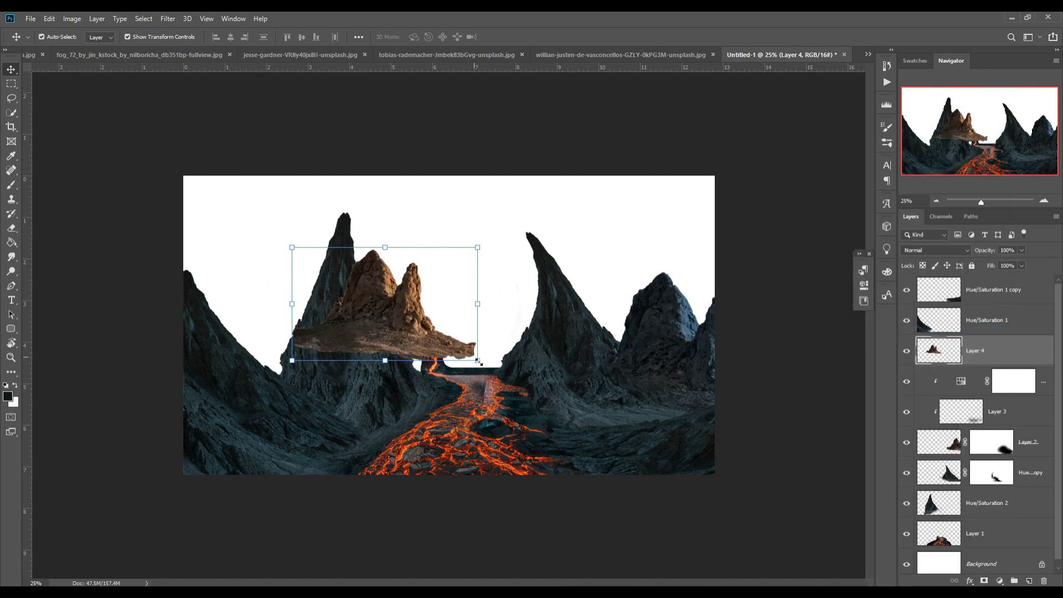
left_click_drag(478, 361, 515, 383)
left_click_drag(422, 329, 490, 339)
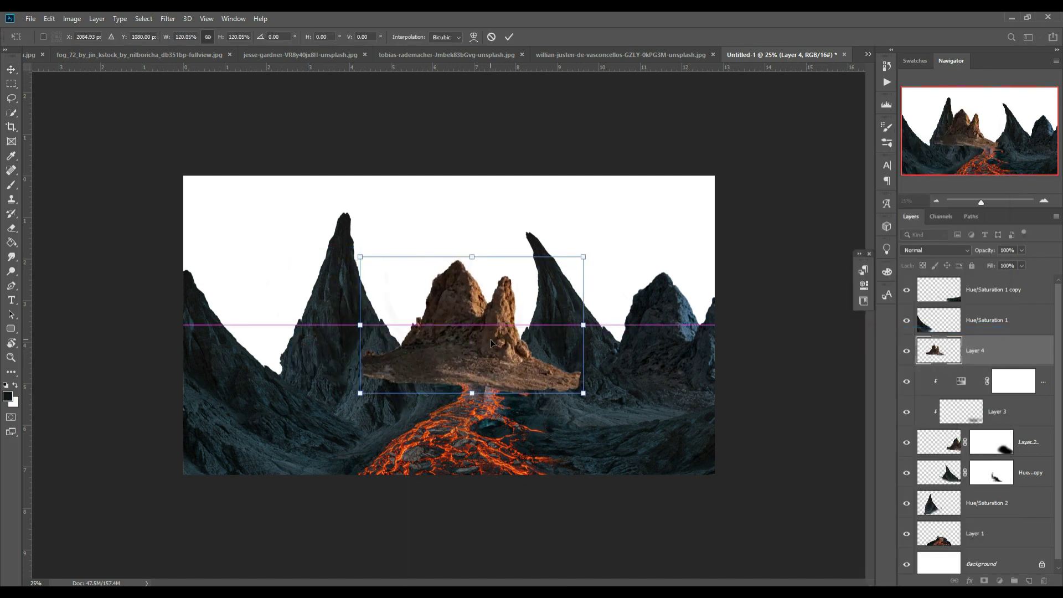
left_click(508, 36)
Step: Move Layer 4 just above Background, scaled to about 97%, at the lava river's end
left_click_drag(996, 351, 986, 548)
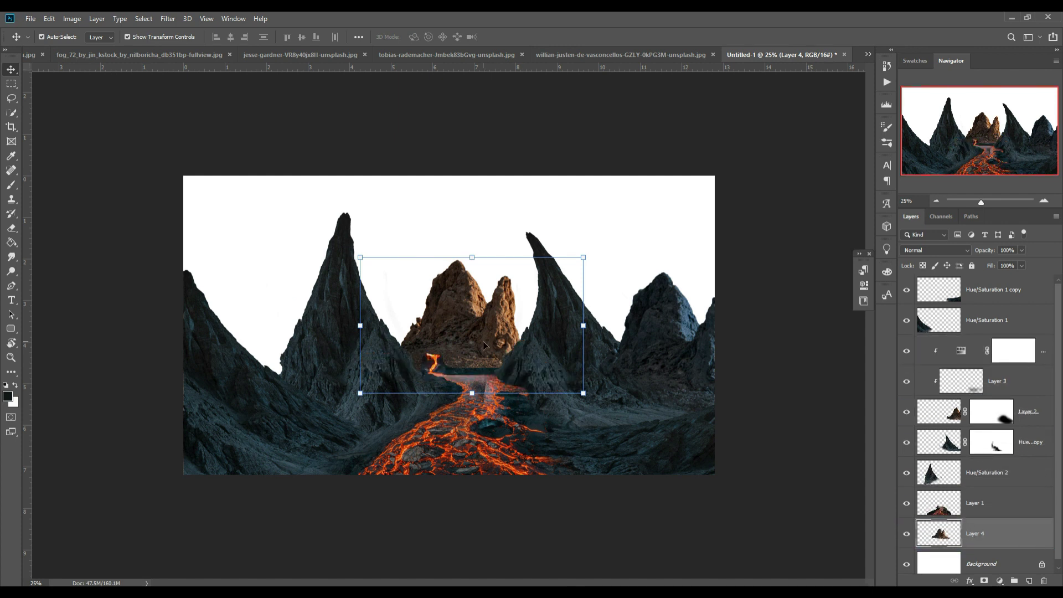
left_click_drag(584, 258, 584, 269)
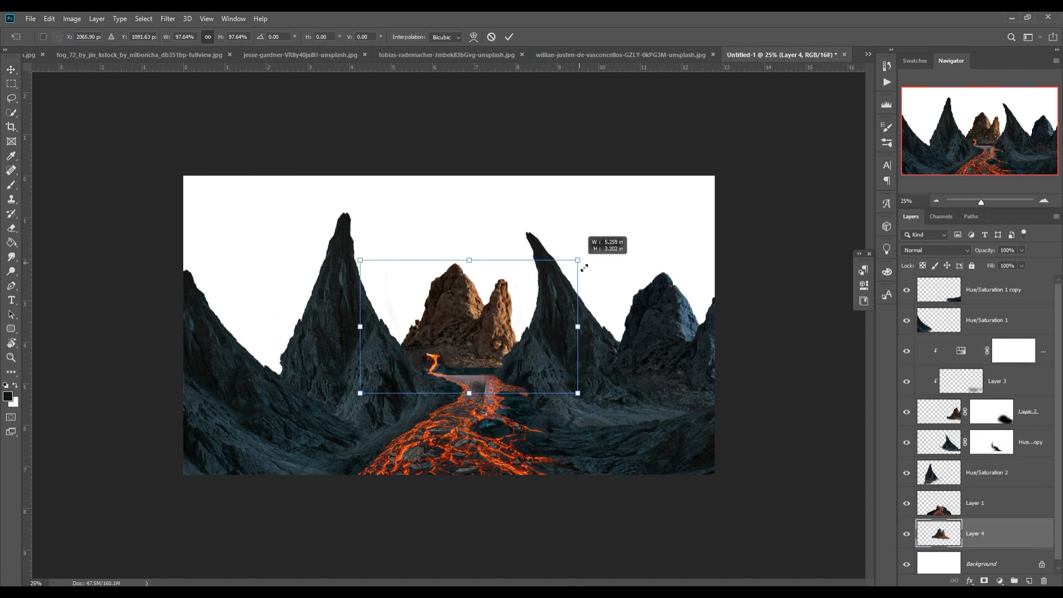
mouse_move(471, 327)
left_mouse_down()
mouse_move(460, 333)
mouse_move(483, 344)
left_mouse_up()
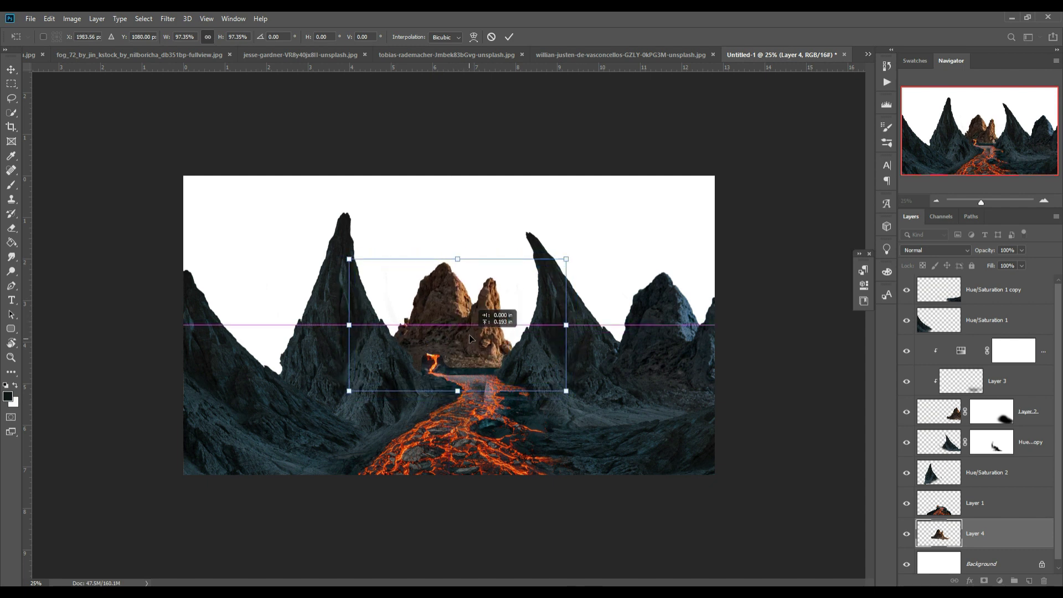
left_click(510, 40)
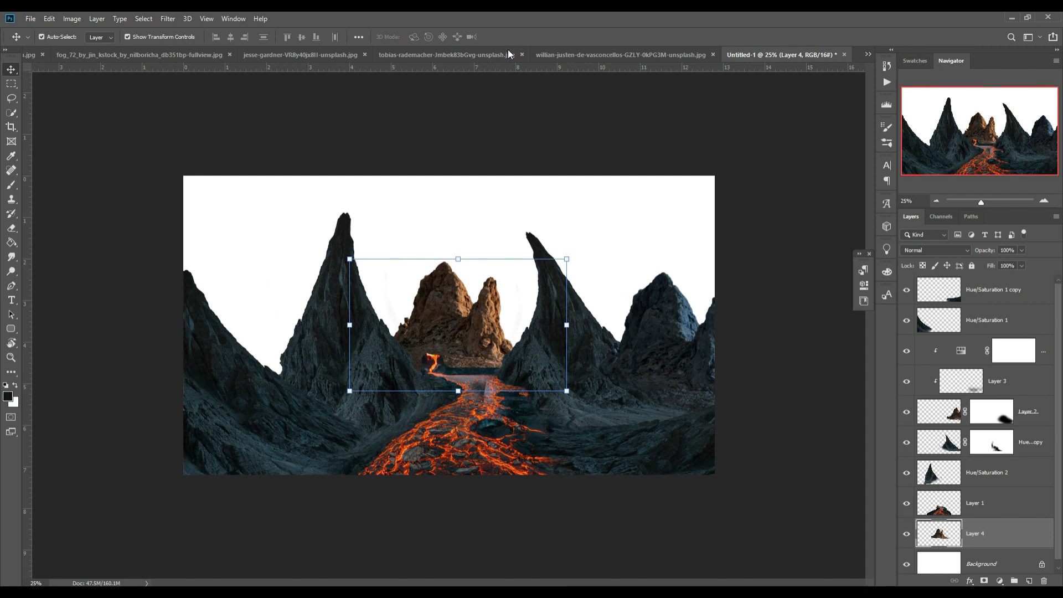
Step: Clip a Hue/Saturation adjustment to Layer 4 with Hue +180, Saturation -53, Lightness -46
left_click(1000, 580)
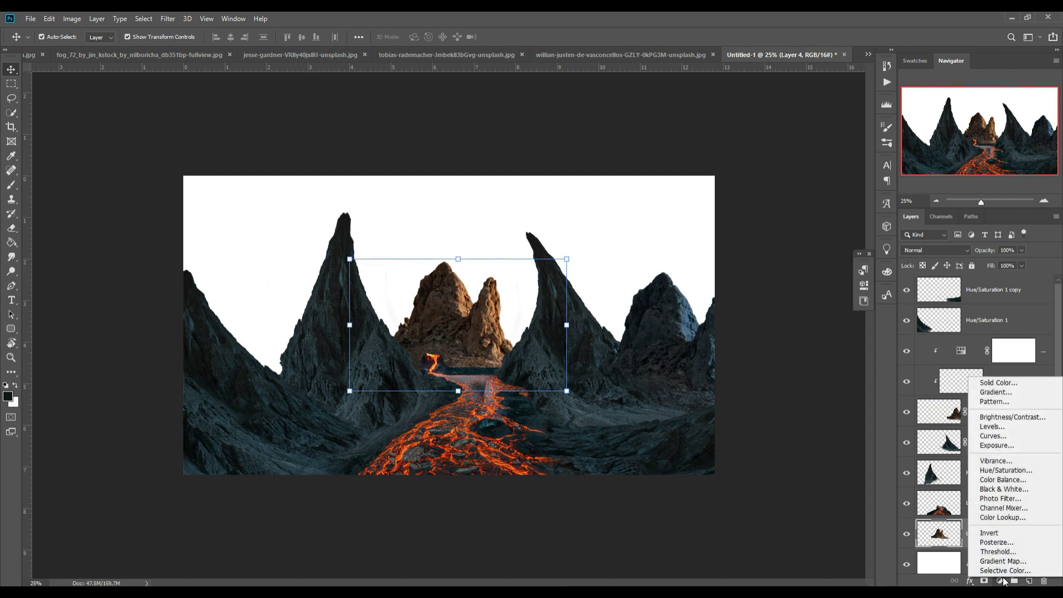
left_click(1009, 472)
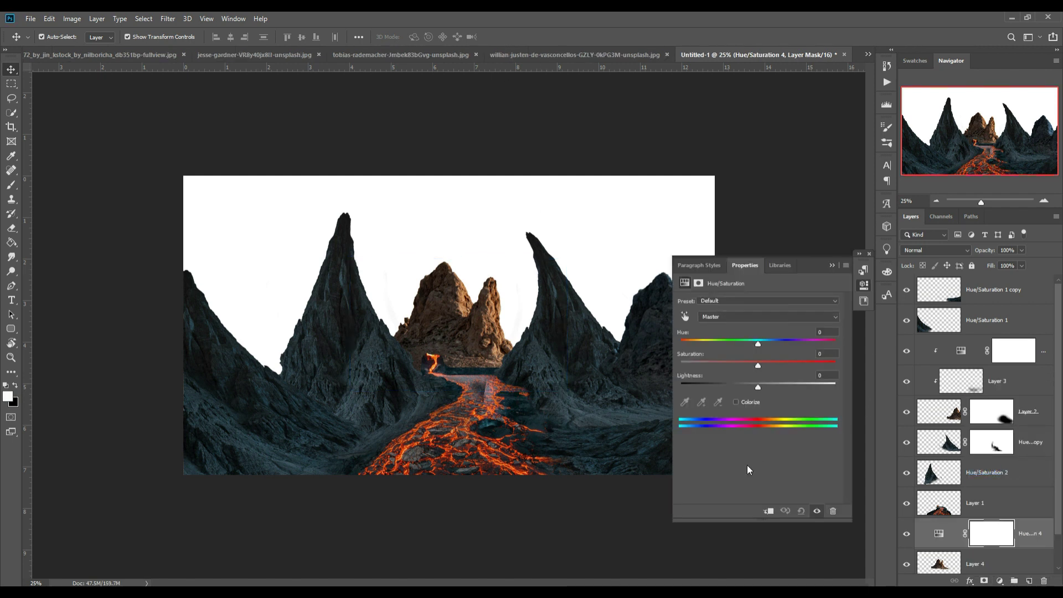
left_click(769, 511)
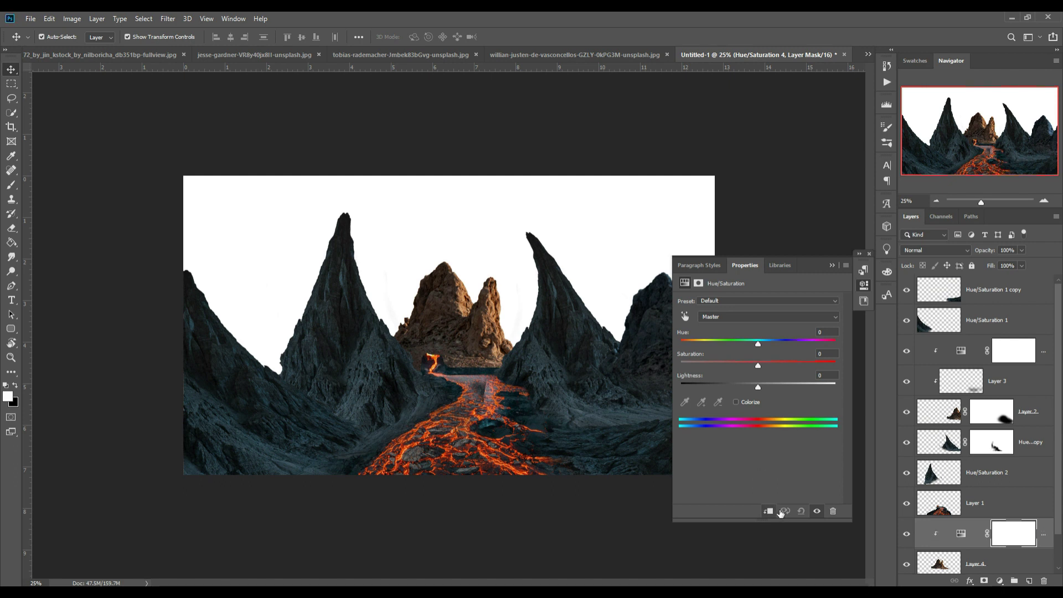
left_click_drag(759, 367, 707, 363)
left_click_drag(756, 388, 679, 363)
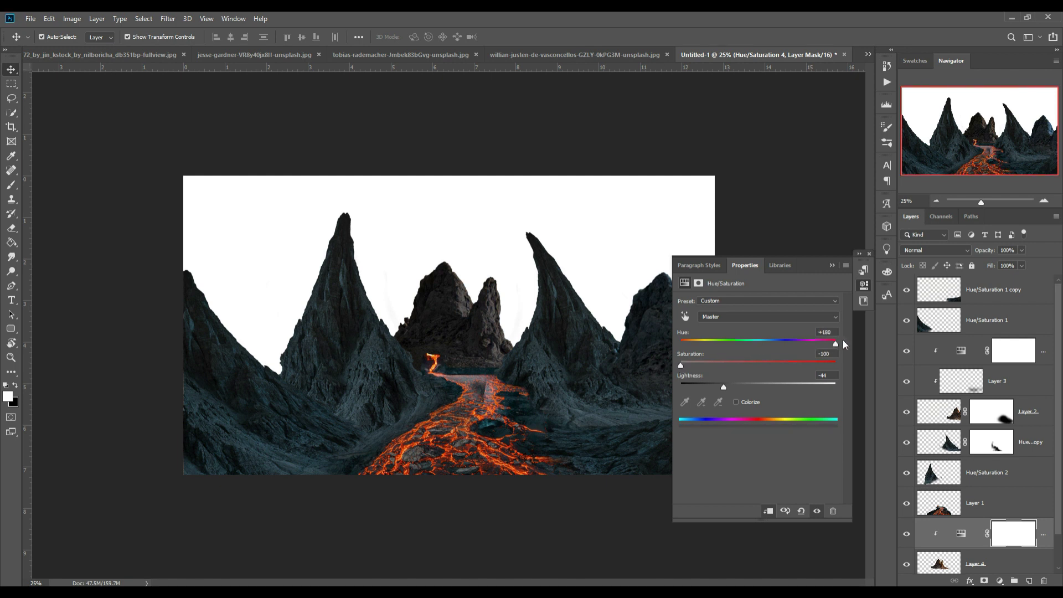
left_click_drag(682, 366, 713, 363)
left_click(832, 265)
left_click(991, 505)
Step: Mask Layer 1 and paint black at 30% to hide the bright lava tongue near the peaks
left_click(985, 581)
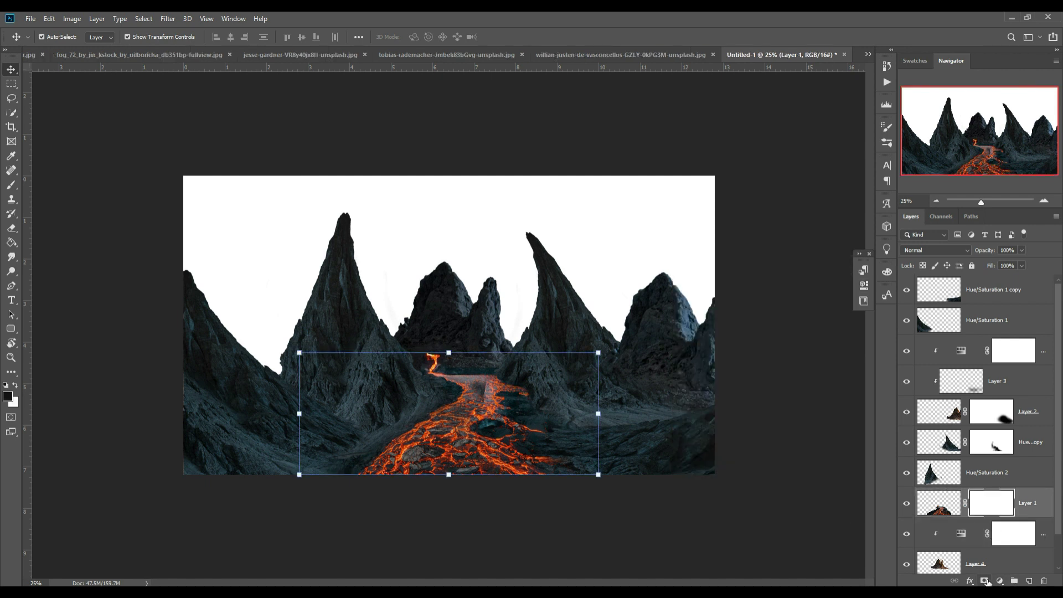
key("b")
key("x")
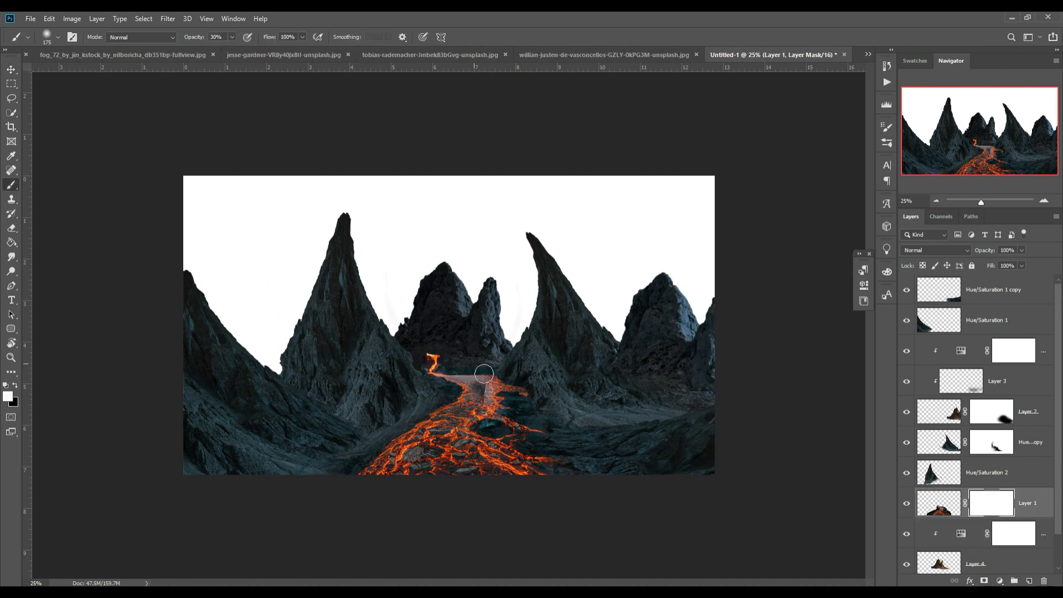
left_click(15, 385)
mouse_move(443, 364)
left_mouse_down()
mouse_move(479, 375)
mouse_move(466, 374)
left_mouse_up()
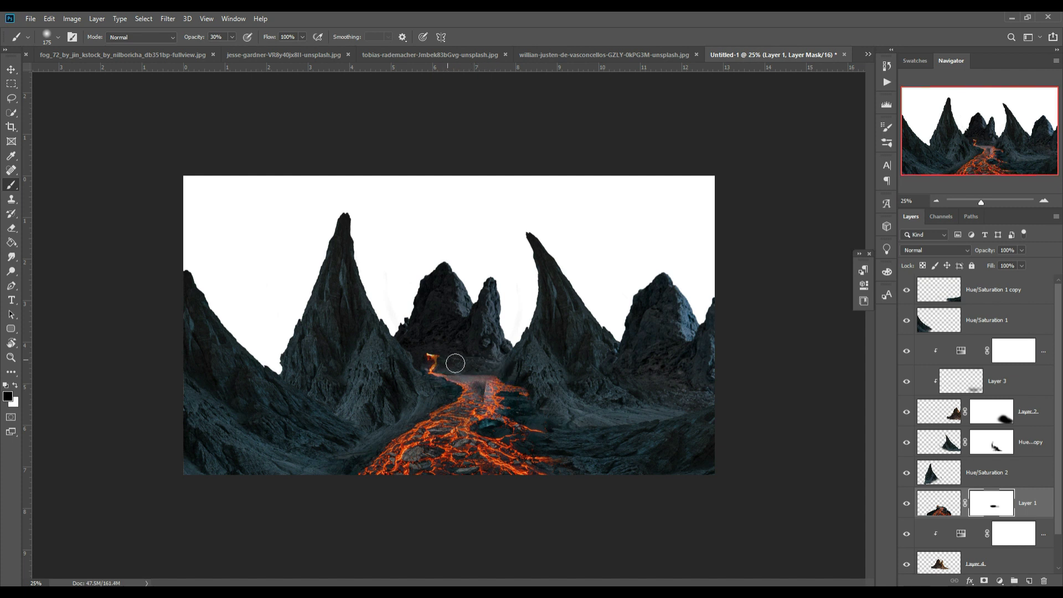
left_click_drag(455, 363, 446, 357)
key("v")
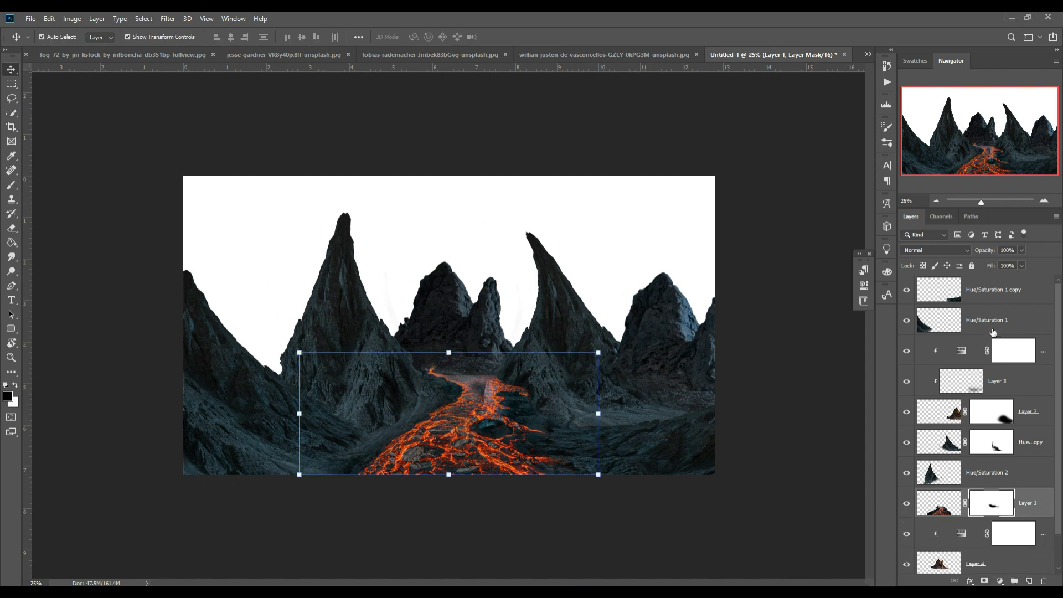
Step: Toggle the spire and brown rock layers' visibility to compare the blend
left_click(911, 294)
left_click(908, 443)
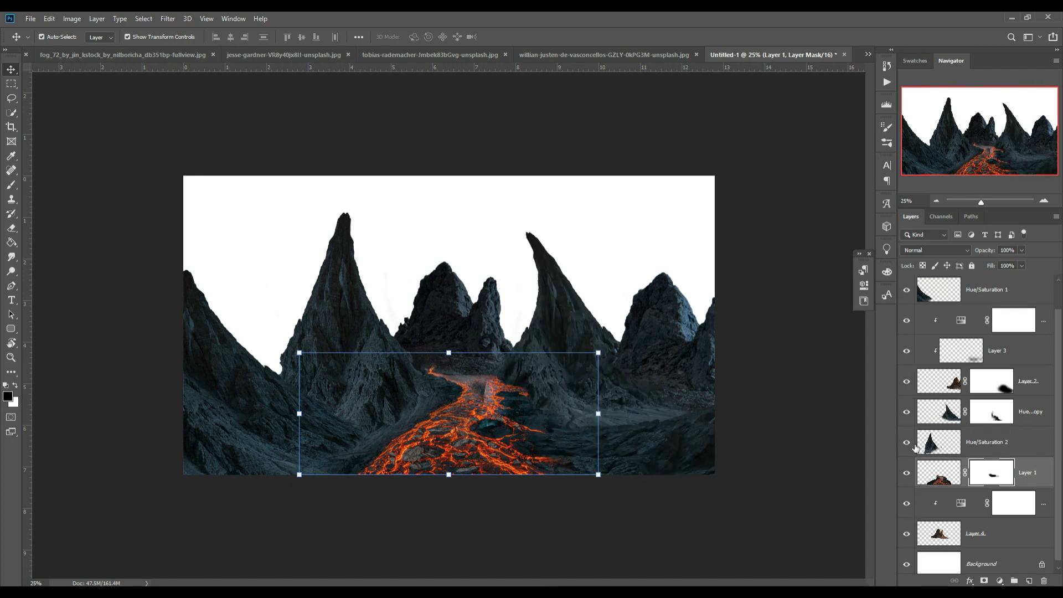
scroll(912, 449, "down", 1)
left_click(907, 528)
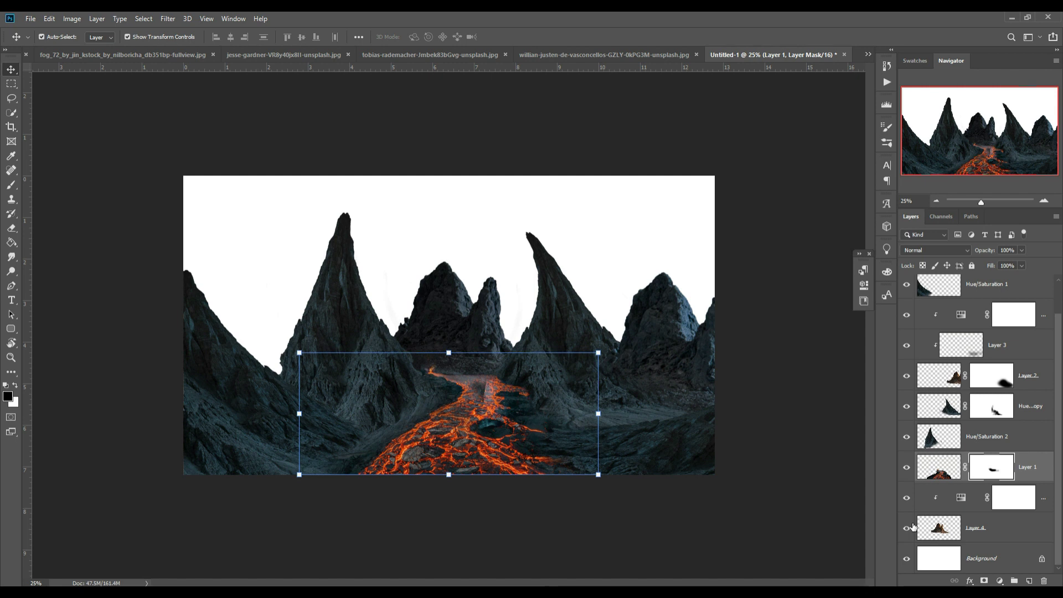
left_click(908, 441)
Step: Mask Hue/Saturation 2 and paint out the left spire's edge to reveal the lava
left_click(948, 443)
left_click(984, 581)
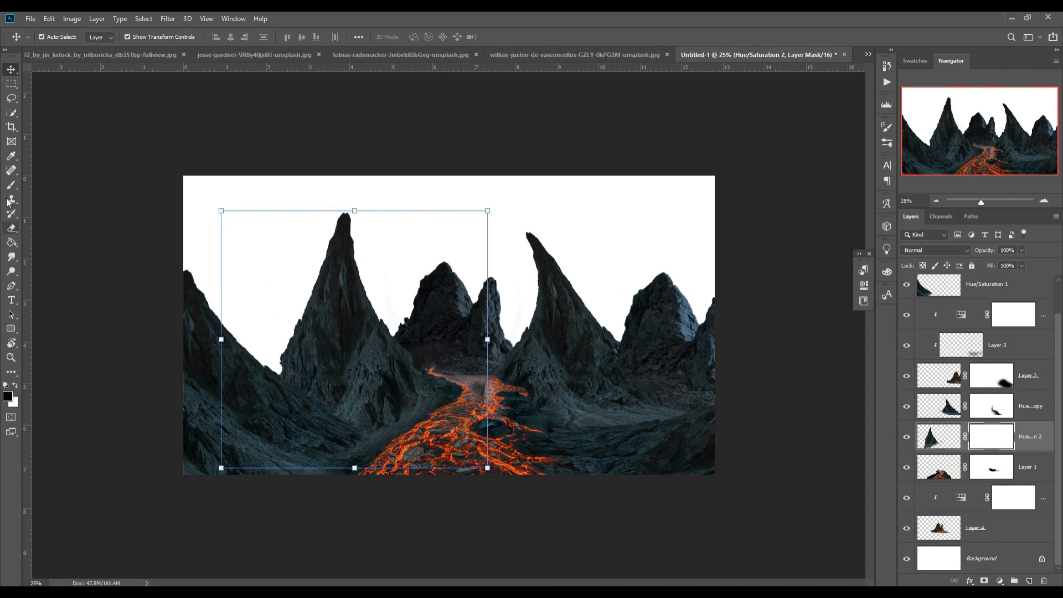
key("b")
left_click_drag(487, 377, 491, 396)
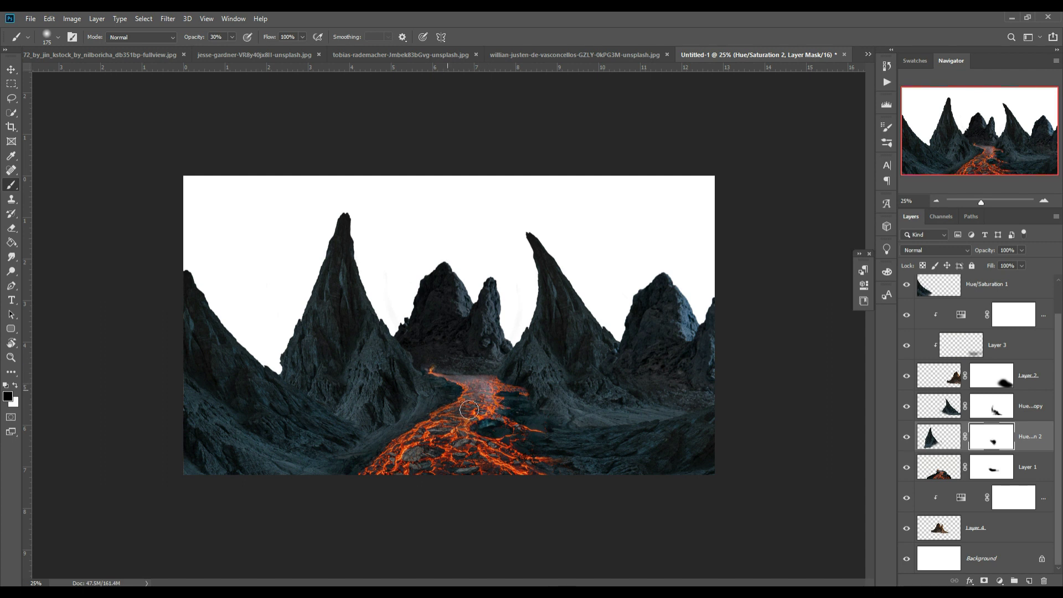
left_click(12, 71)
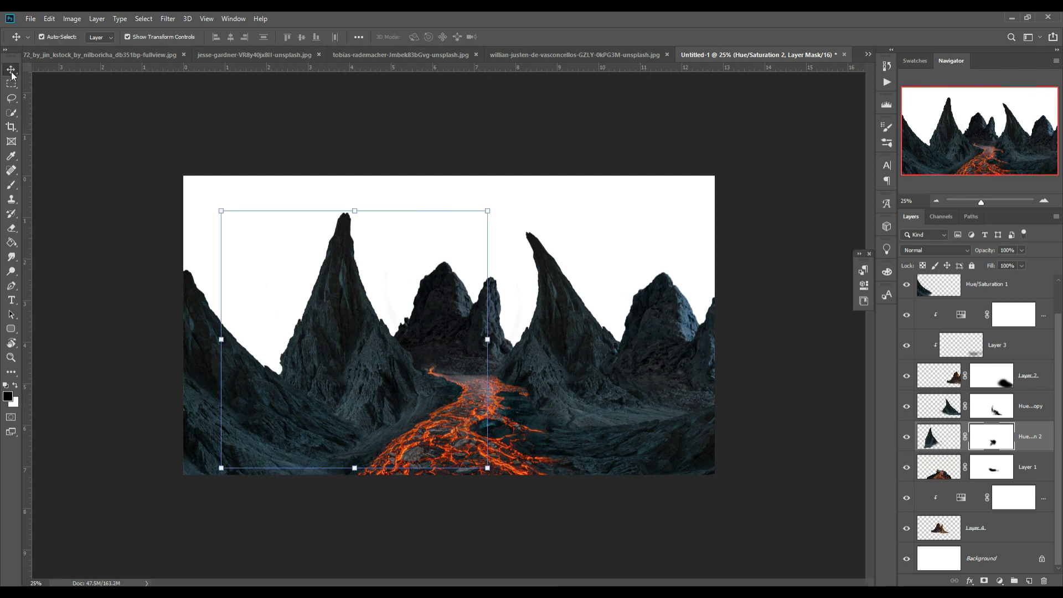
left_click(403, 52)
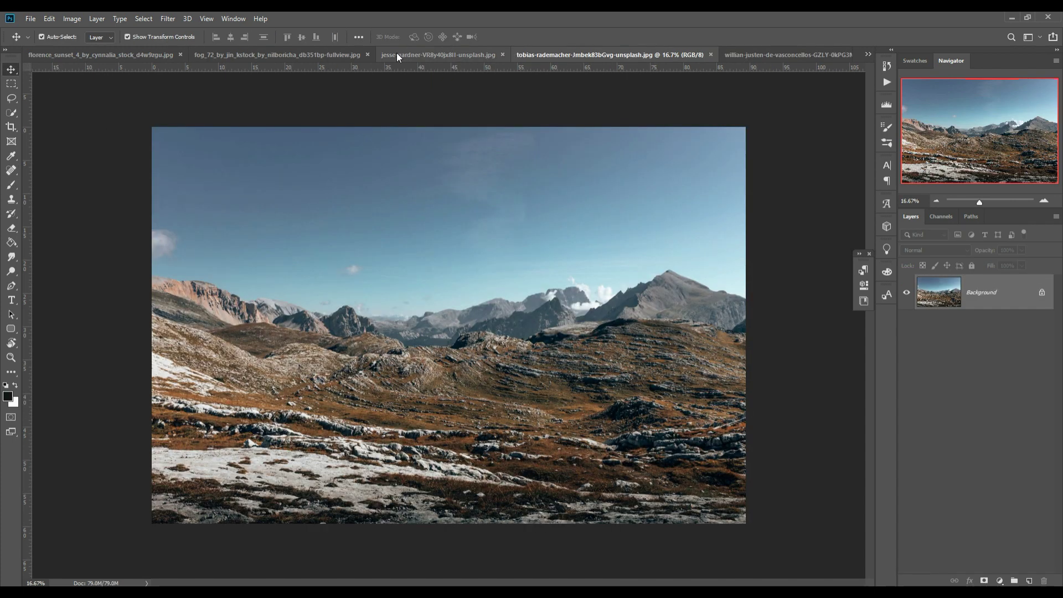
Step: Marquee-select the cloudy sky in florence_sunset and drag it into the Untitled-1 composite
left_click(287, 55)
left_click(113, 55)
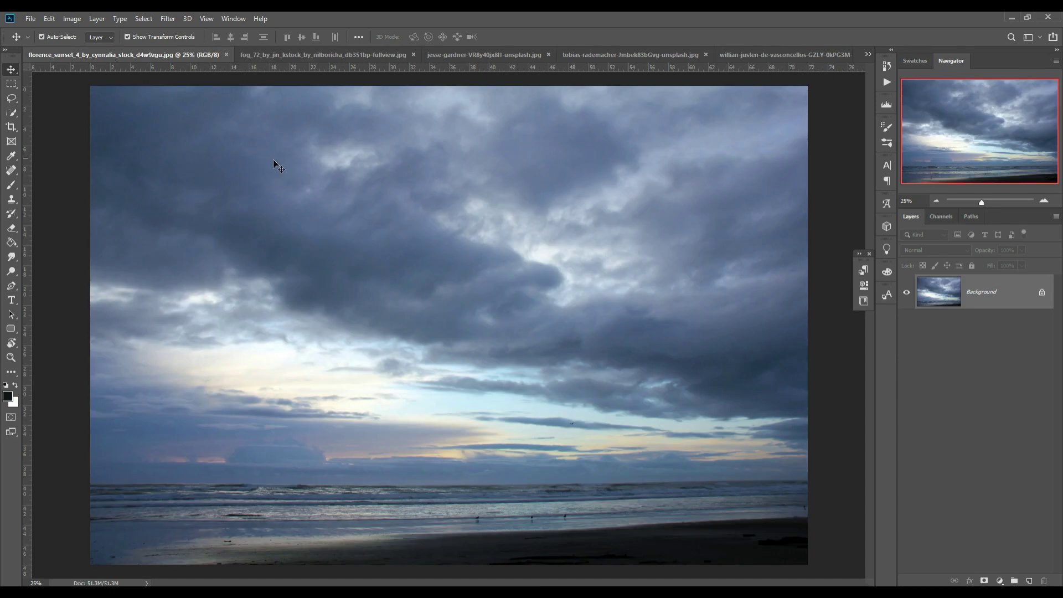
left_click(11, 85)
left_click_drag(91, 87, 828, 454)
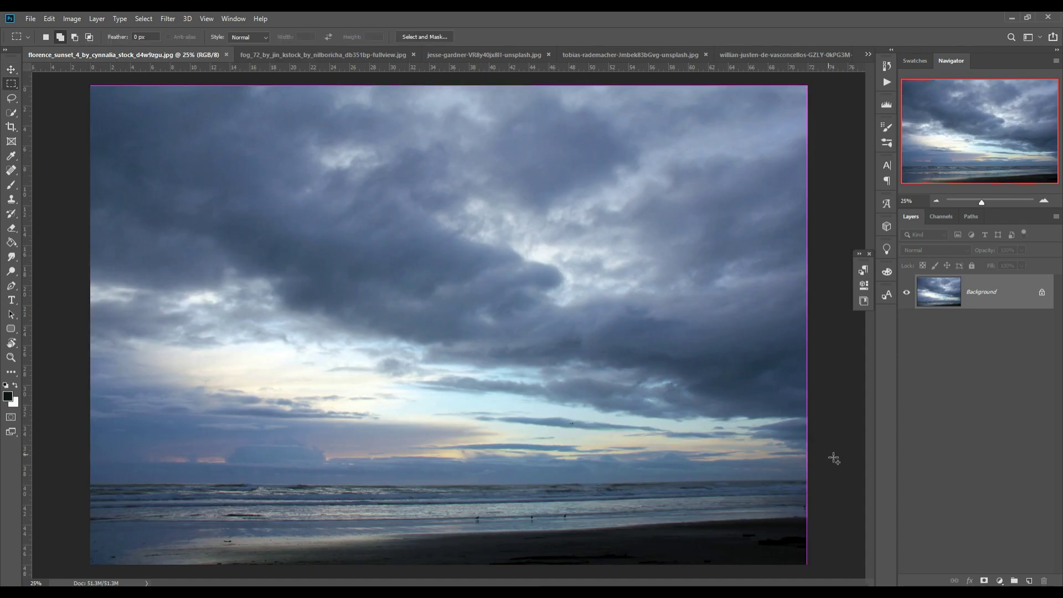
left_click(11, 70)
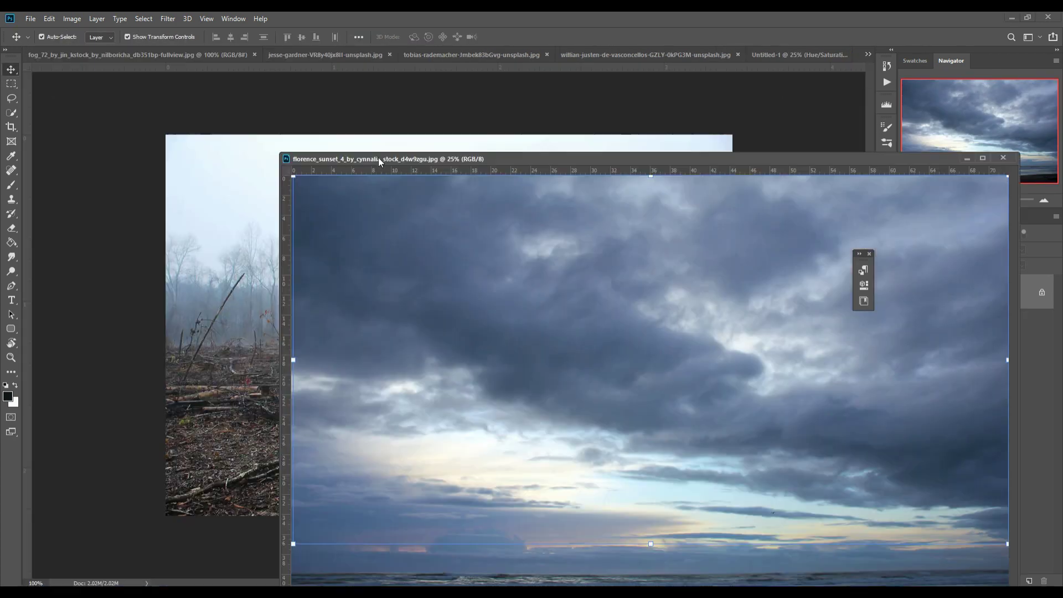
left_click_drag(113, 55, 568, 160)
left_click(785, 55)
left_click_drag(765, 234, 327, 202)
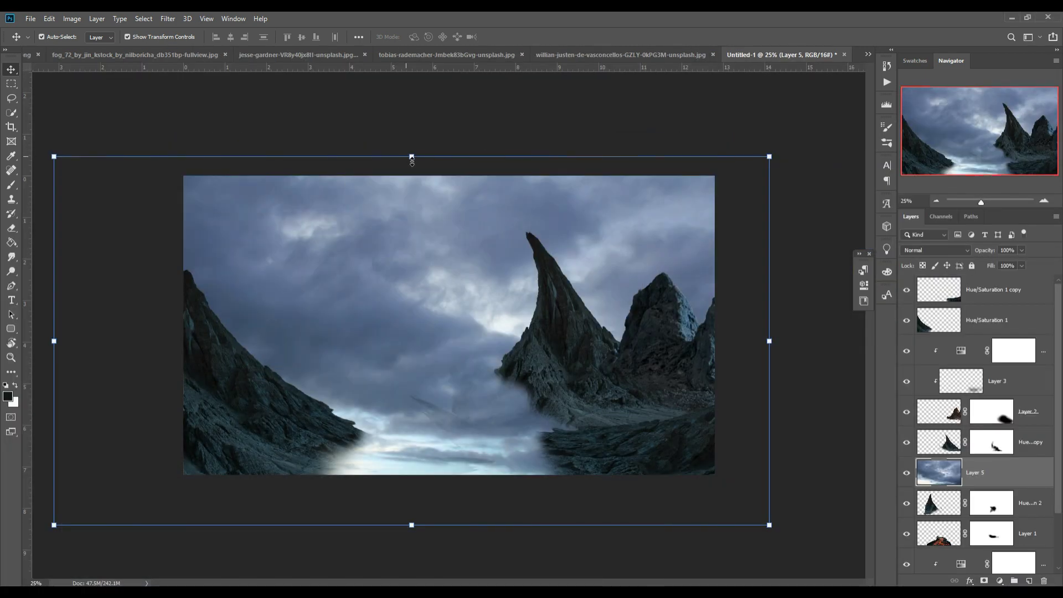
Step: Scale the sky to about 74% across the canvas top and move Layer 5 above Background
left_click_drag(411, 157, 411, 403)
left_click_drag(437, 443, 323, 211)
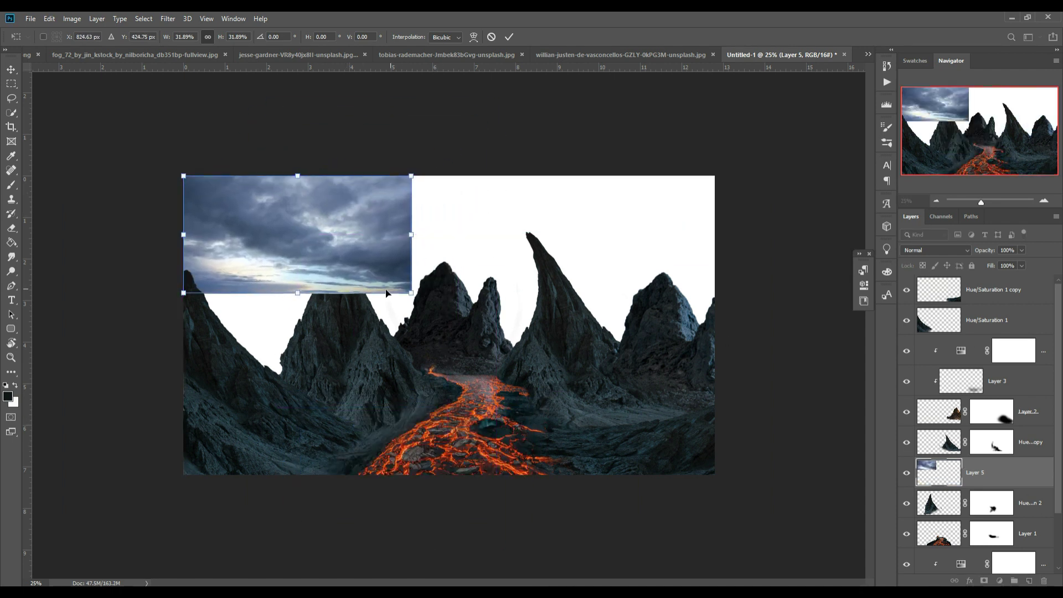
left_click_drag(417, 299, 760, 380)
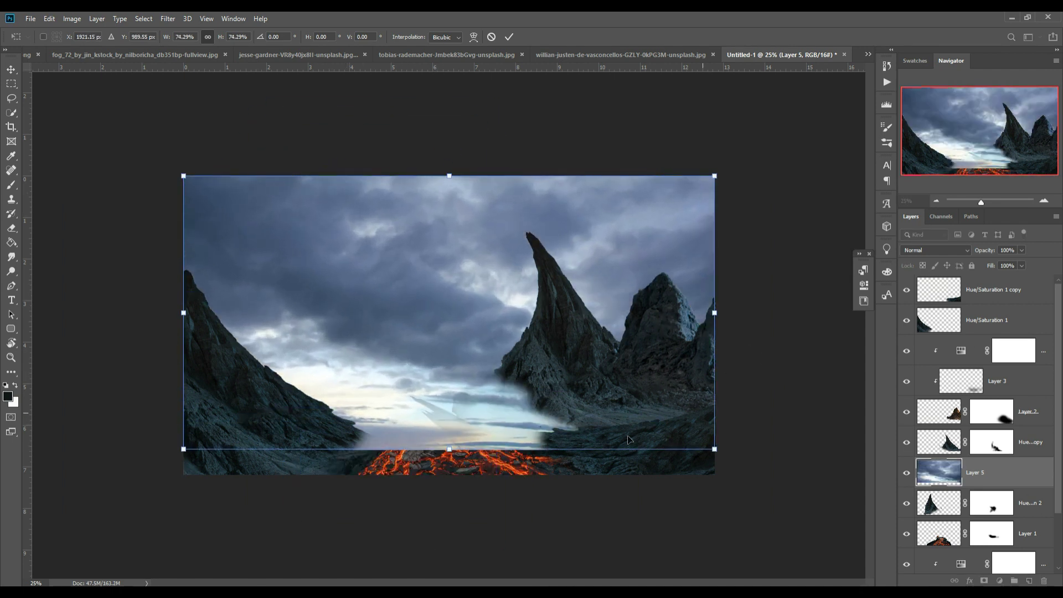
left_click_drag(455, 451, 456, 391)
left_click_drag(465, 397, 465, 398)
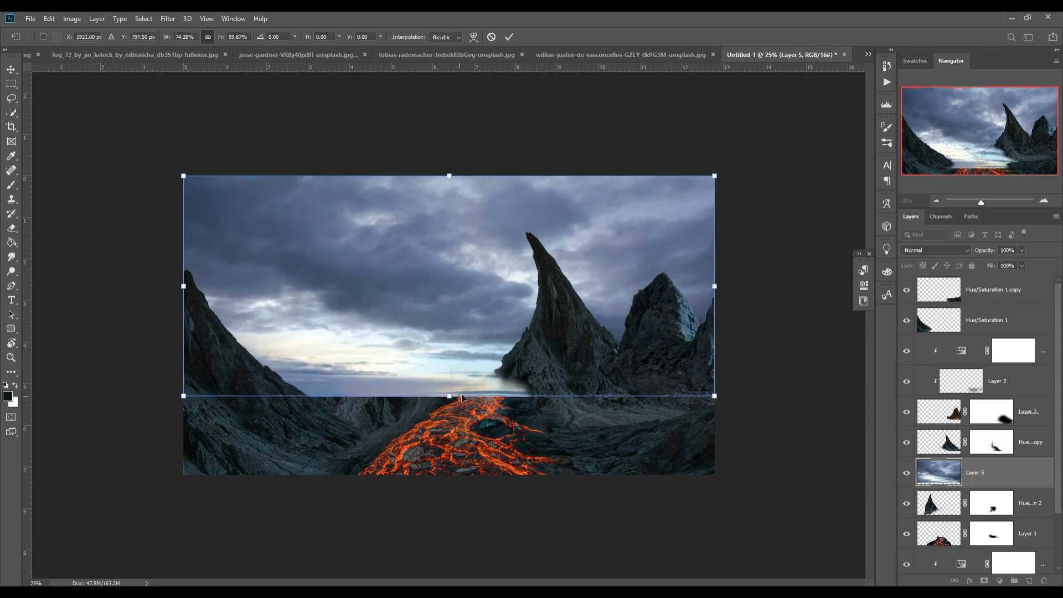
left_click(509, 37)
left_click_drag(1022, 473, 1023, 552)
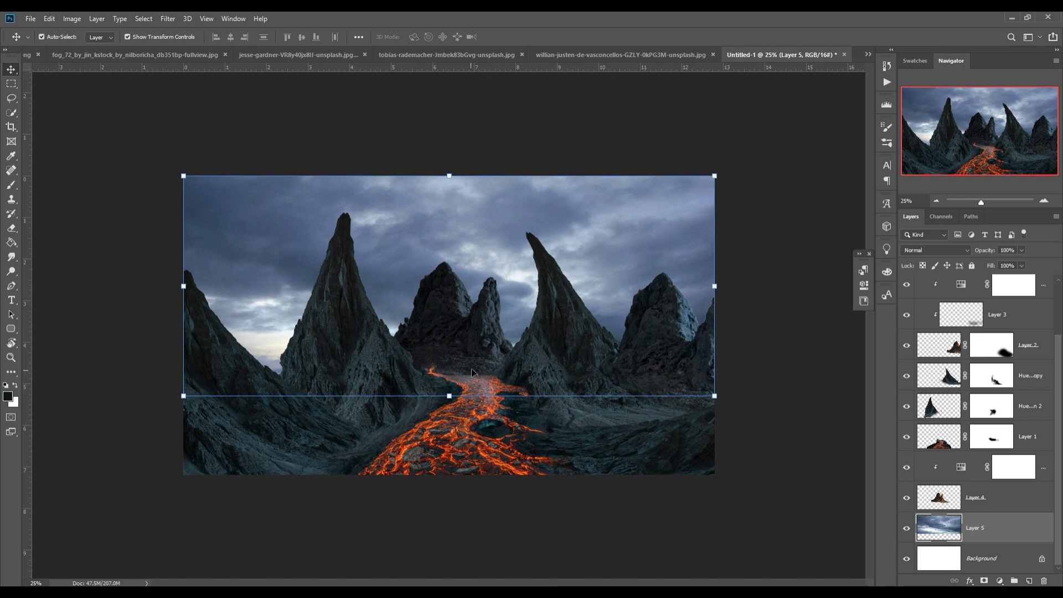
Step: Duplicate the left spire layer, shrink the copy to about 68%, and place it behind the other peak
left_click(982, 384)
left_click(347, 310)
right_click(1031, 409)
left_click(922, 181)
left_click(616, 176)
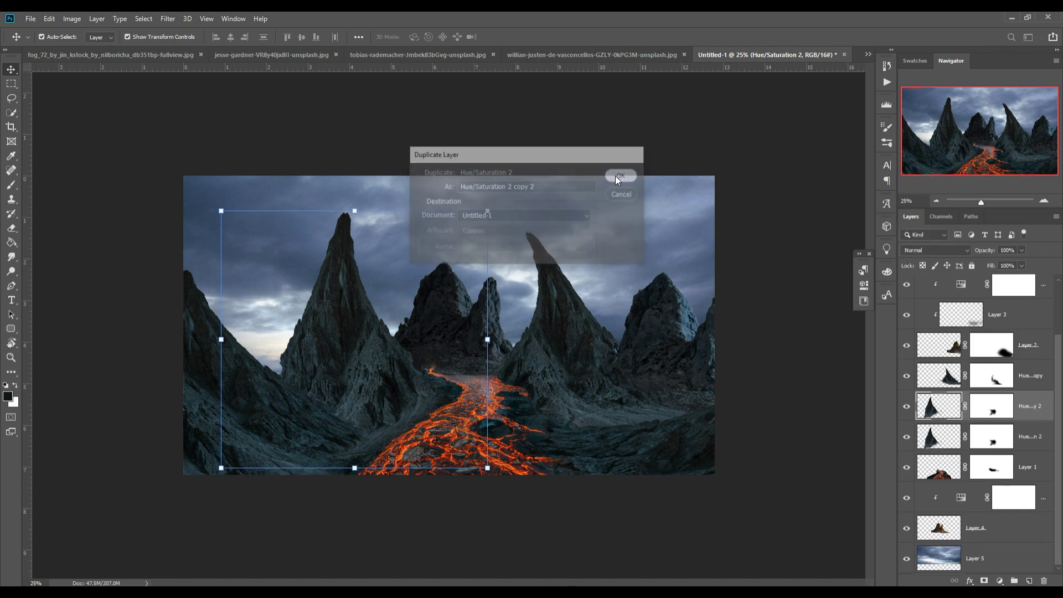
left_click_drag(491, 215, 402, 295)
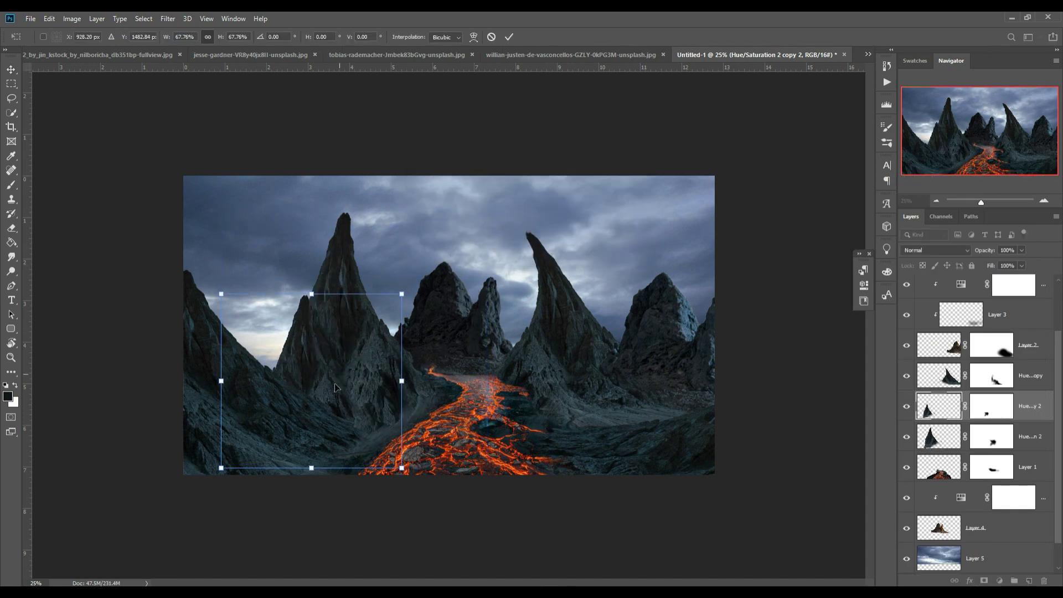
left_click_drag(334, 384, 284, 360)
left_click(509, 37)
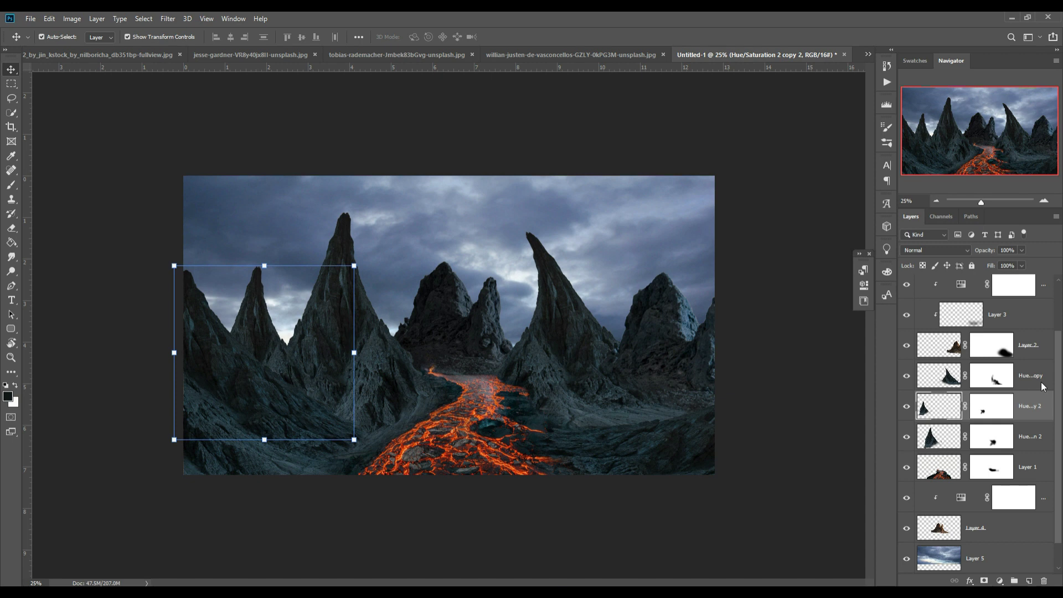
left_click_drag(1046, 455, 1041, 457)
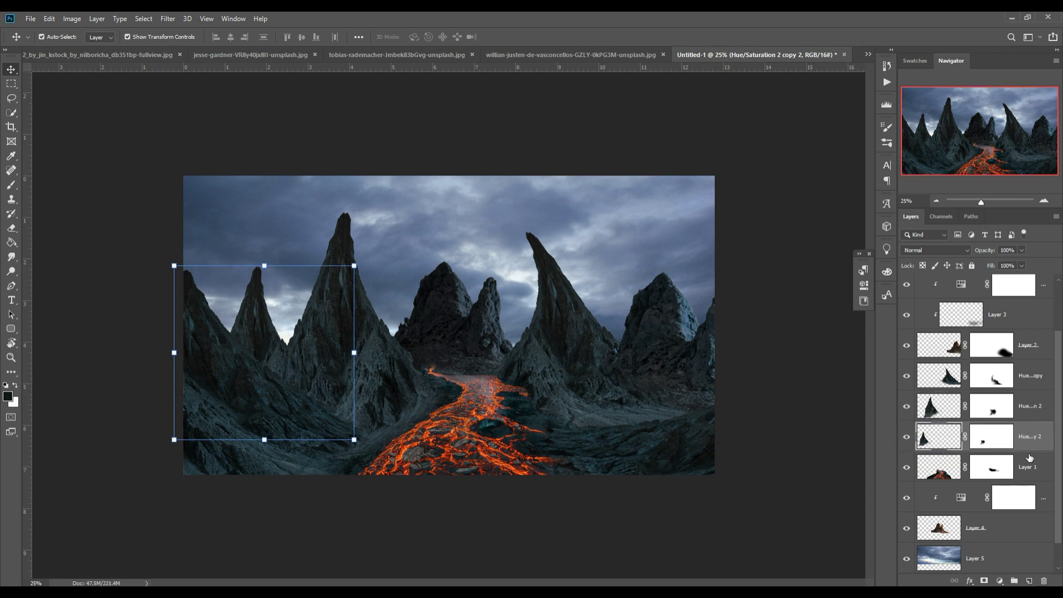
Step: Brighten the distant peak with a clipped Hue/Saturation 5 at +14 lightness, then duplicate both layers
left_click(1000, 581)
left_click(991, 471)
left_click_drag(761, 387, 769, 388)
left_click(768, 510)
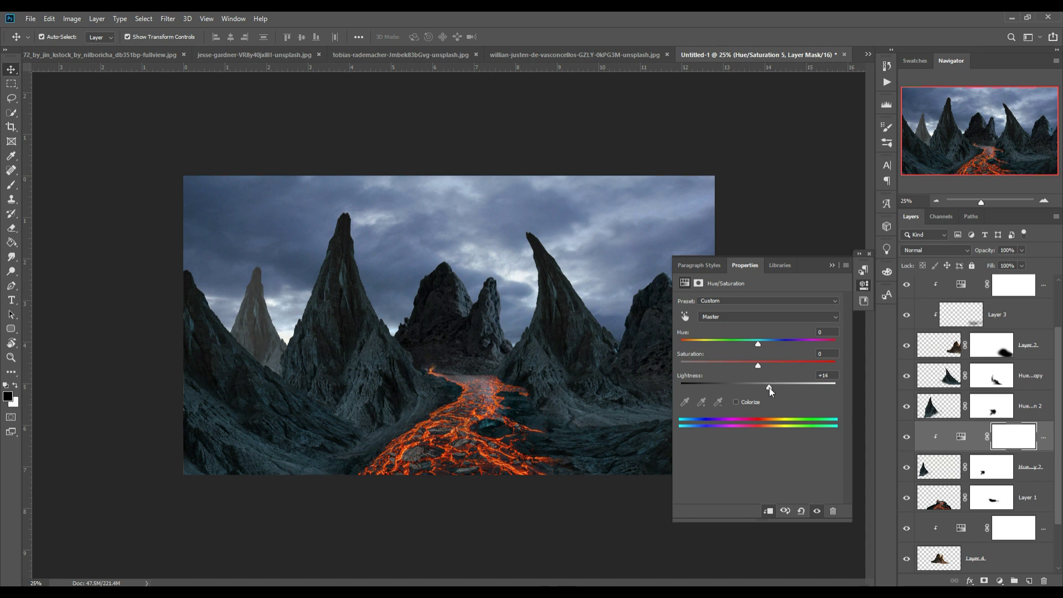
left_click(831, 266)
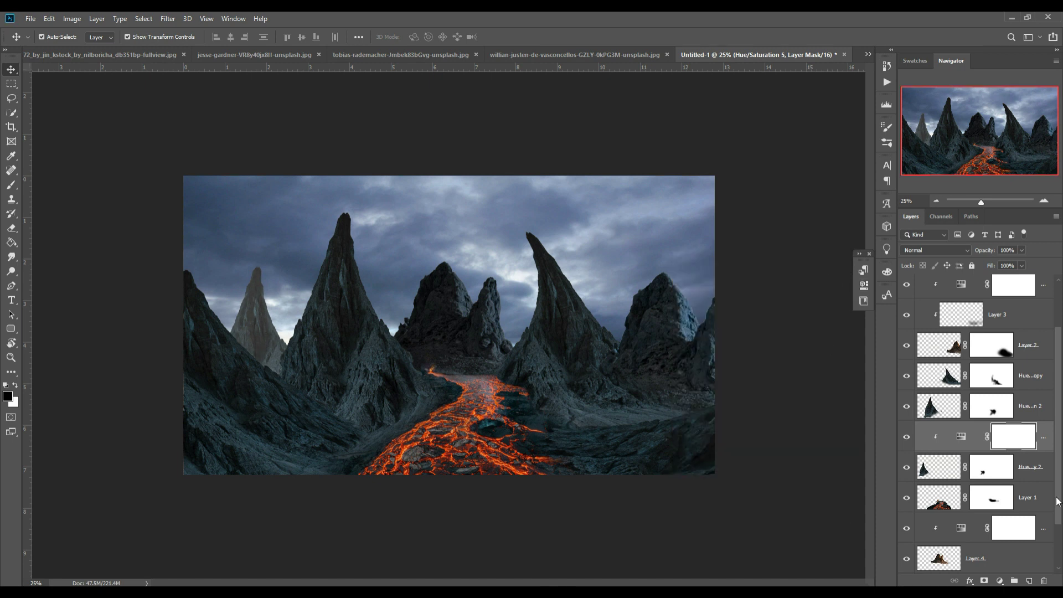
left_click(1032, 470, "shift")
right_click(1031, 470)
left_click(922, 183)
Step: Scale down the duplicated peak and move it to the right
key("Return")
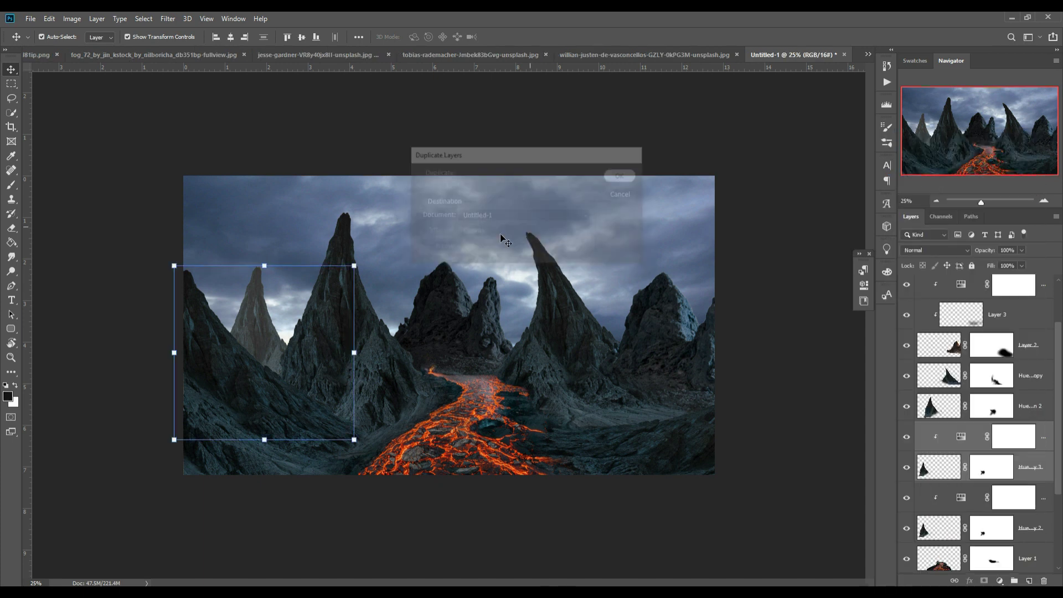
key("ctrl+t")
left_click_drag(354, 266, 338, 278)
left_click_drag(314, 323, 675, 306)
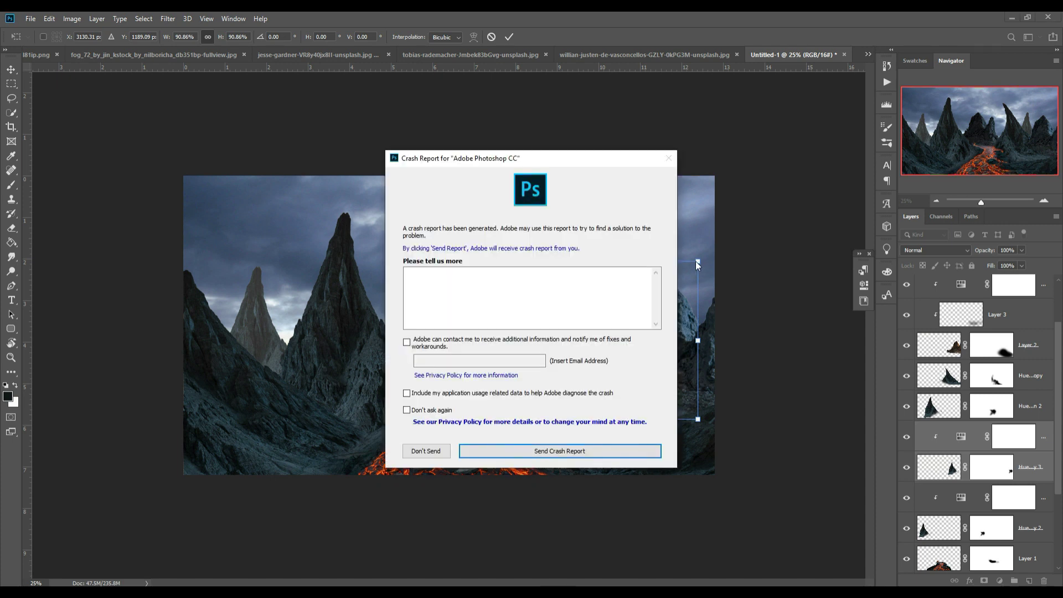
Step: Dismiss the crash report and add a layer mask to Hue/Saturation 2 in the recovered file
left_click(430, 452)
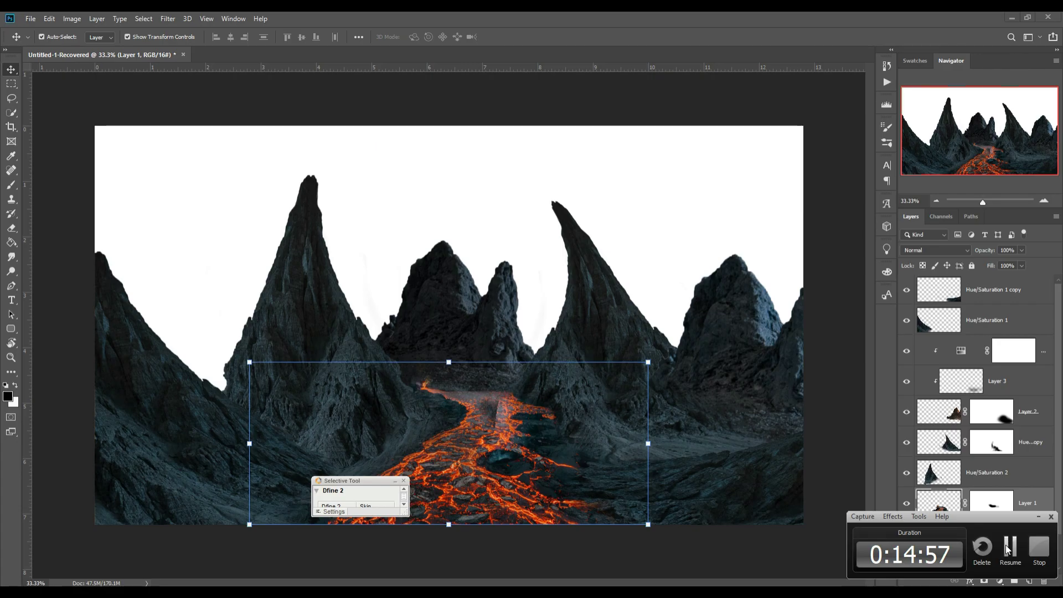
left_click(974, 476)
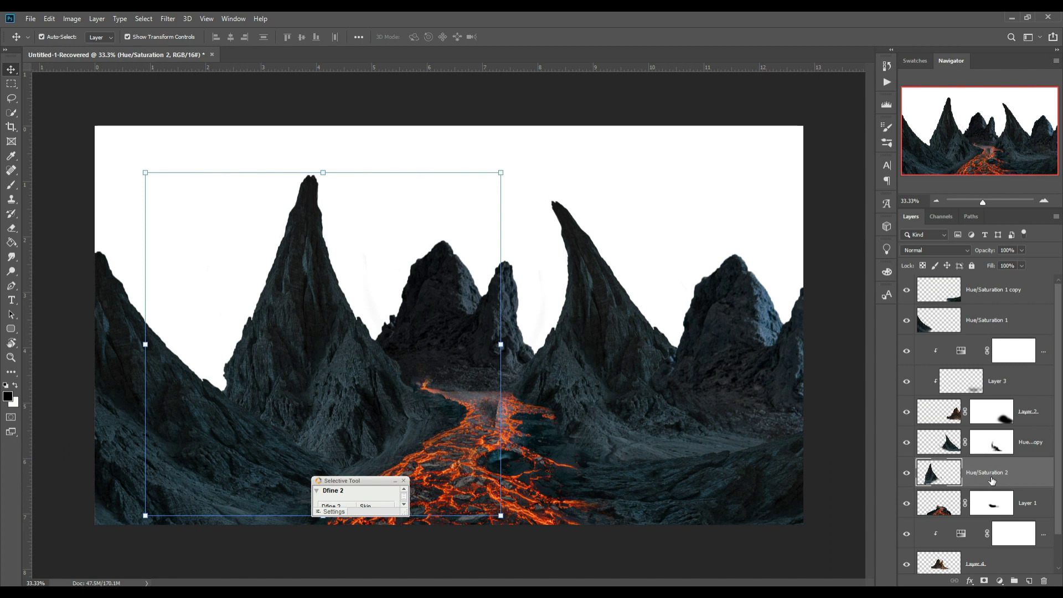
left_click(985, 580)
key("b")
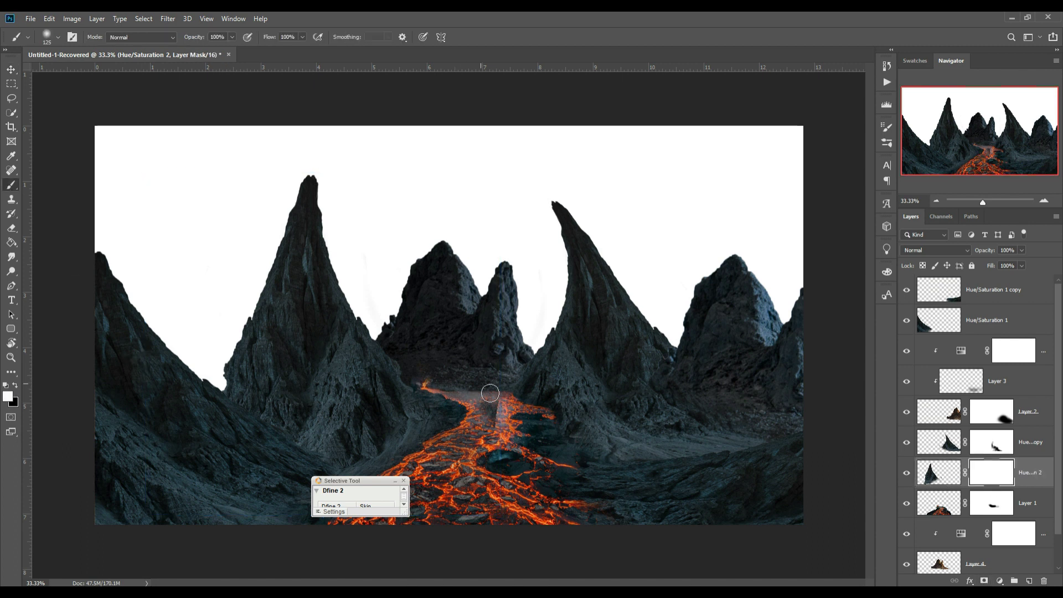
Step: Paint black on the Hue/Saturation 2 mask to erase the pale streak over the lava river
left_click(15, 386)
left_click_drag(506, 368, 490, 447)
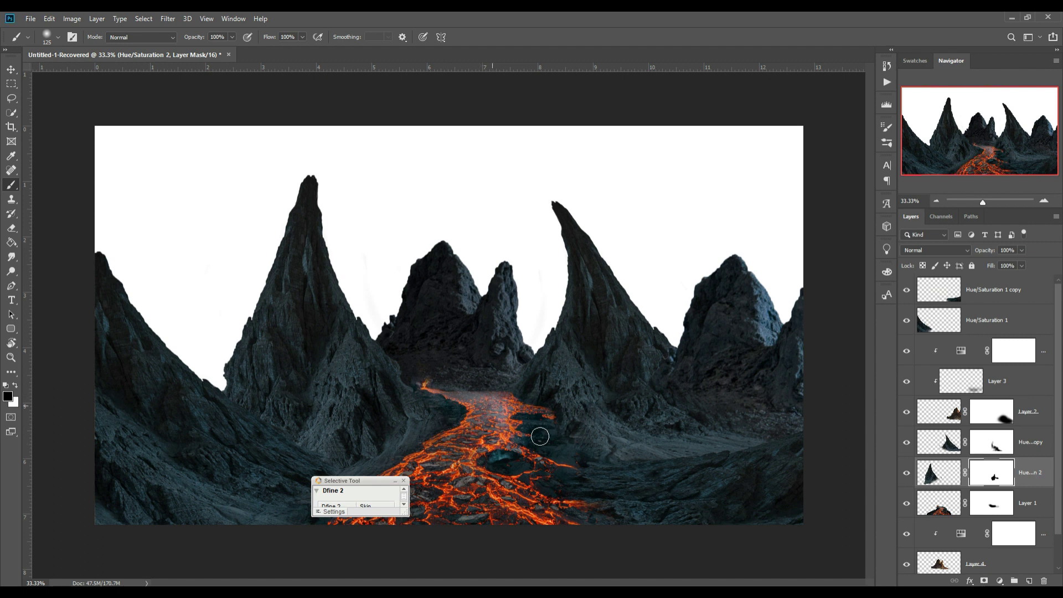
scroll(1056, 468, "down", 1)
left_click(1054, 445)
key("v")
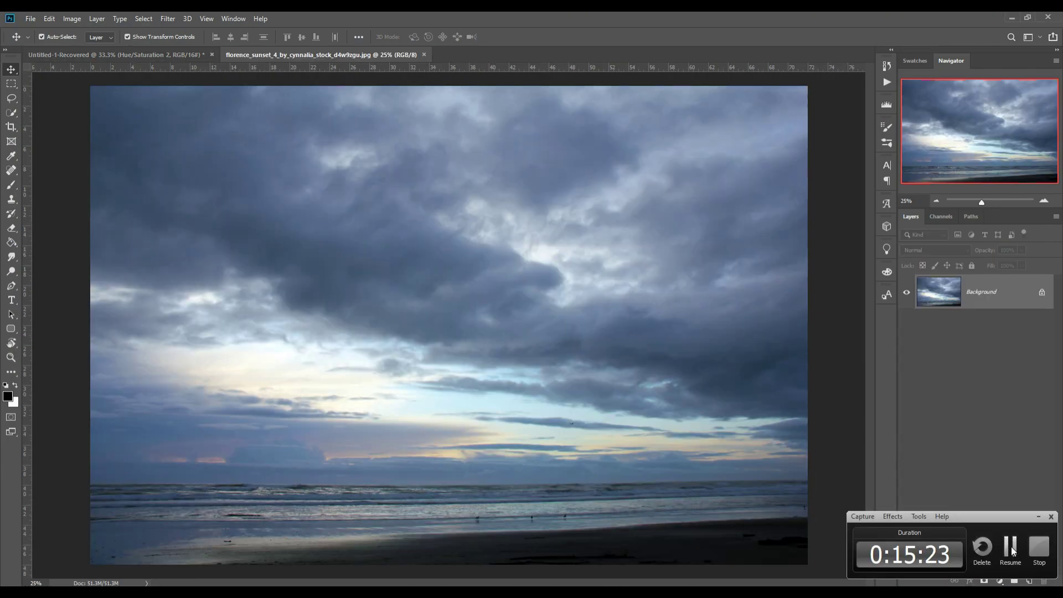
Step: Drag the marquee-selected cloudy sky into the recovered composite as Layer 5, just above Background
key("m")
left_click_drag(90, 86, 853, 478)
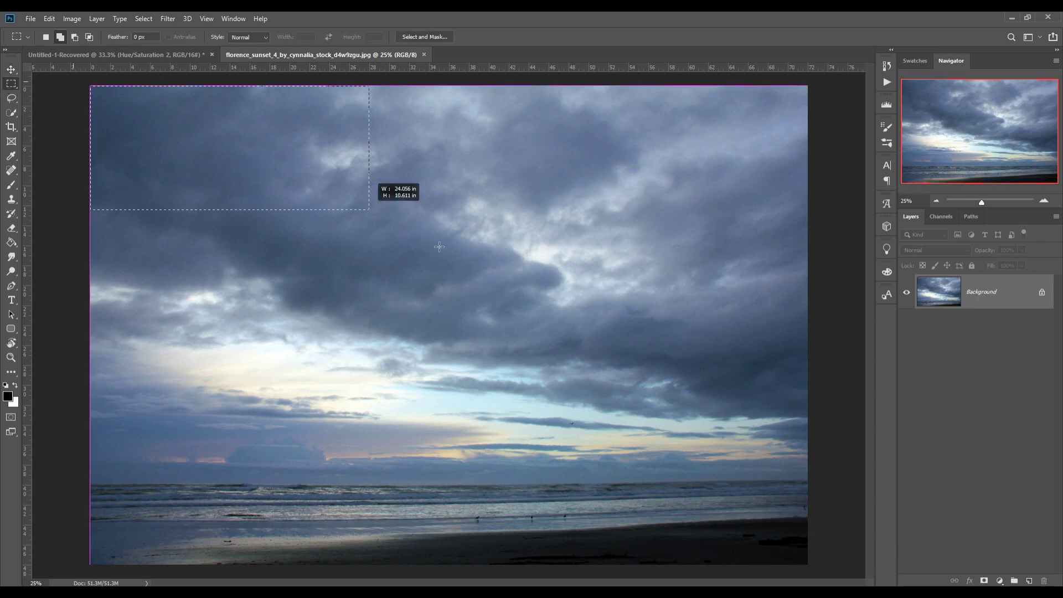
key("v")
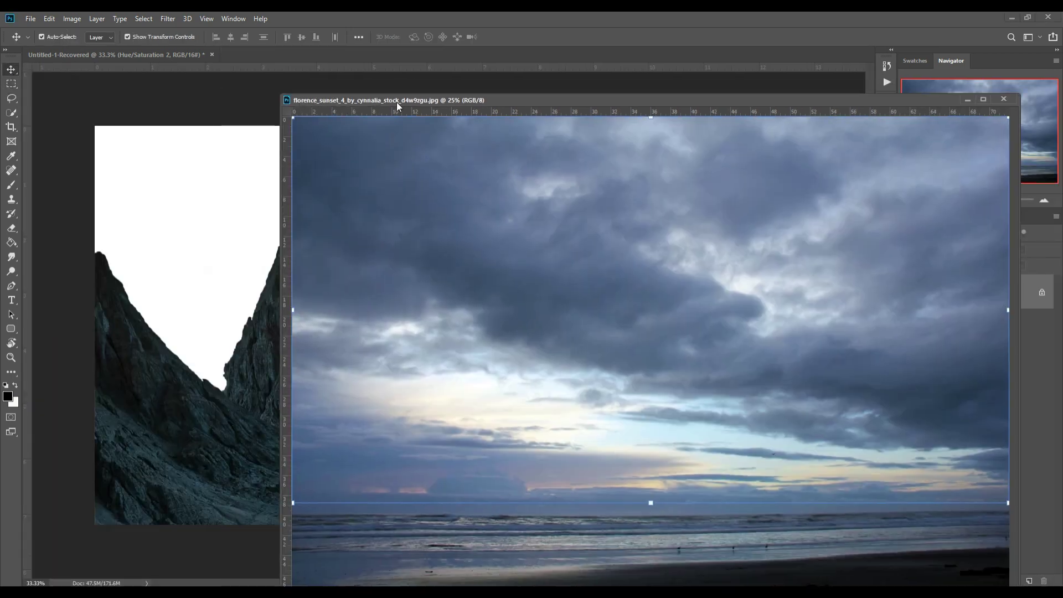
left_click_drag(312, 54, 559, 105)
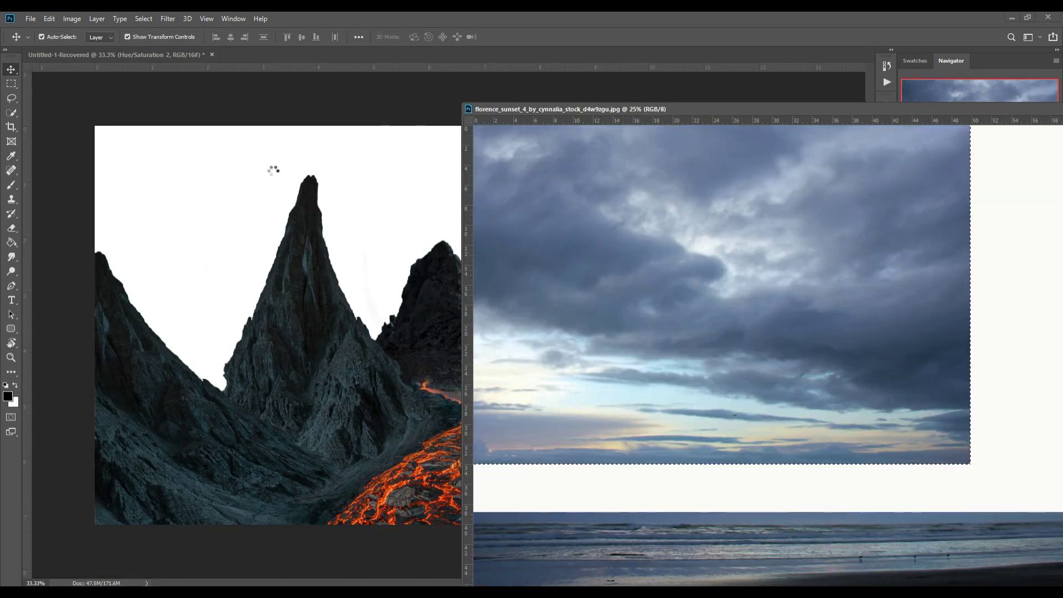
left_click_drag(681, 269, 273, 171)
left_click_drag(1041, 113, 703, 198)
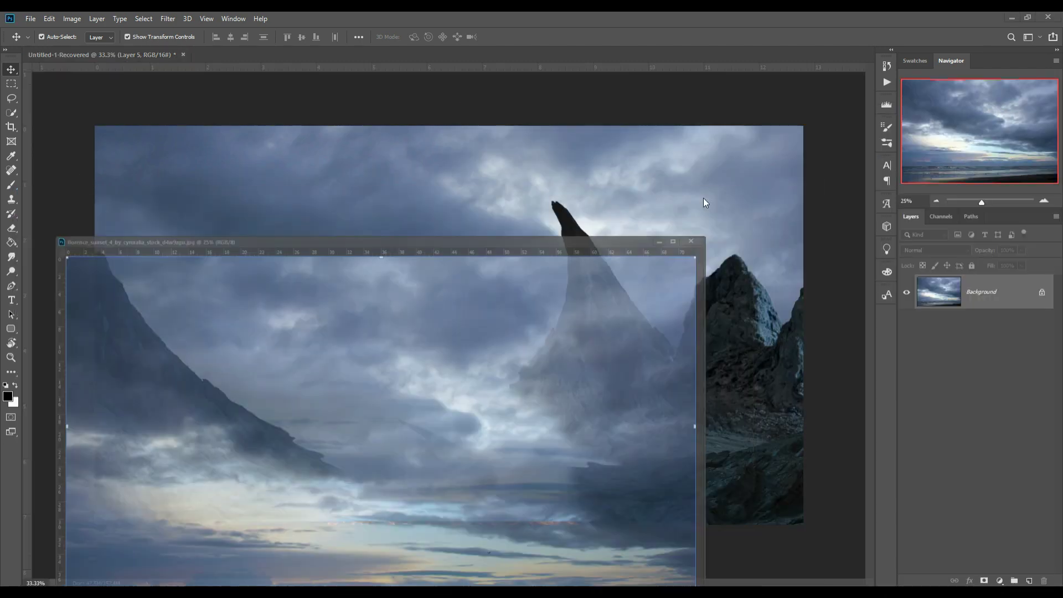
key("ctrl+w")
scroll(1015, 526, "down", 2)
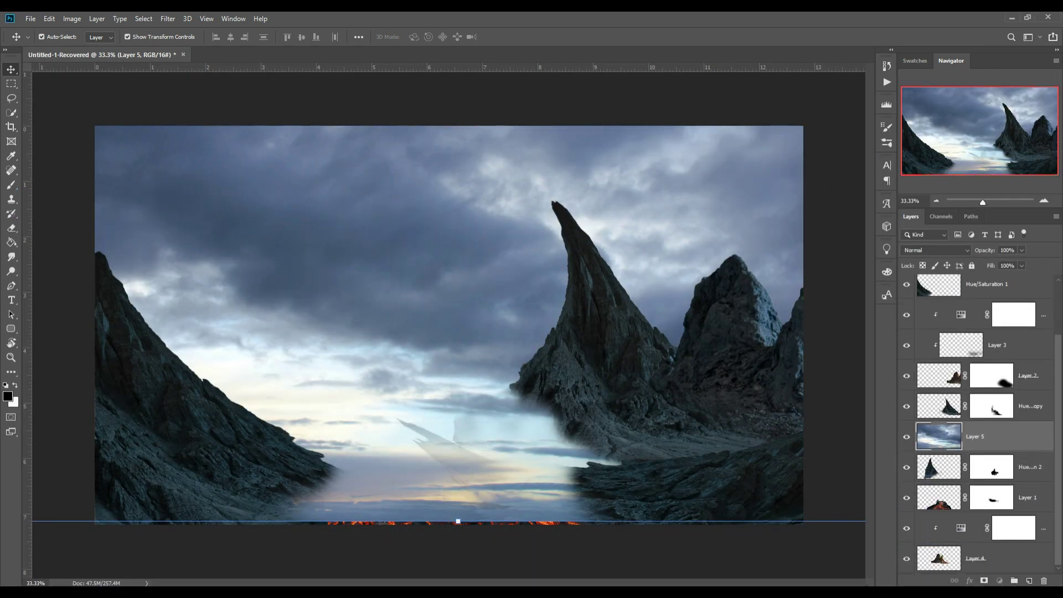
left_click_drag(1015, 550, 1015, 545)
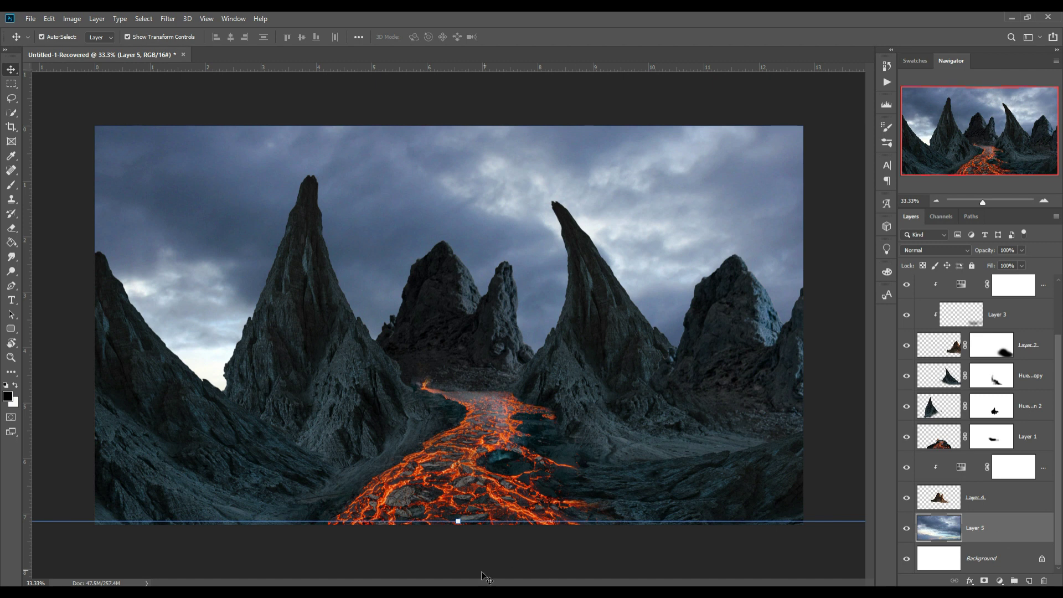
Step: Stretch the sky layer to about 74% across the full canvas width behind the peaks
key("ctrl+t")
mouse_move(460, 520)
left_mouse_down()
mouse_move(455, 204)
mouse_move(344, 319)
left_mouse_up()
mouse_move(589, 270)
left_mouse_down()
mouse_move(733, 297)
mouse_move(615, 302)
left_mouse_up()
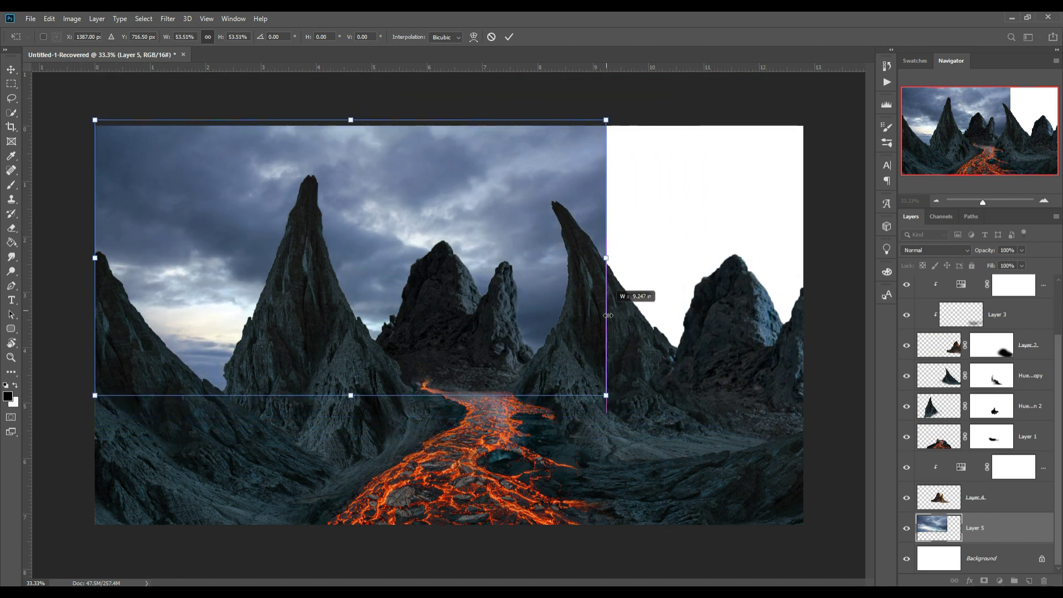
left_click_drag(600, 266, 803, 267)
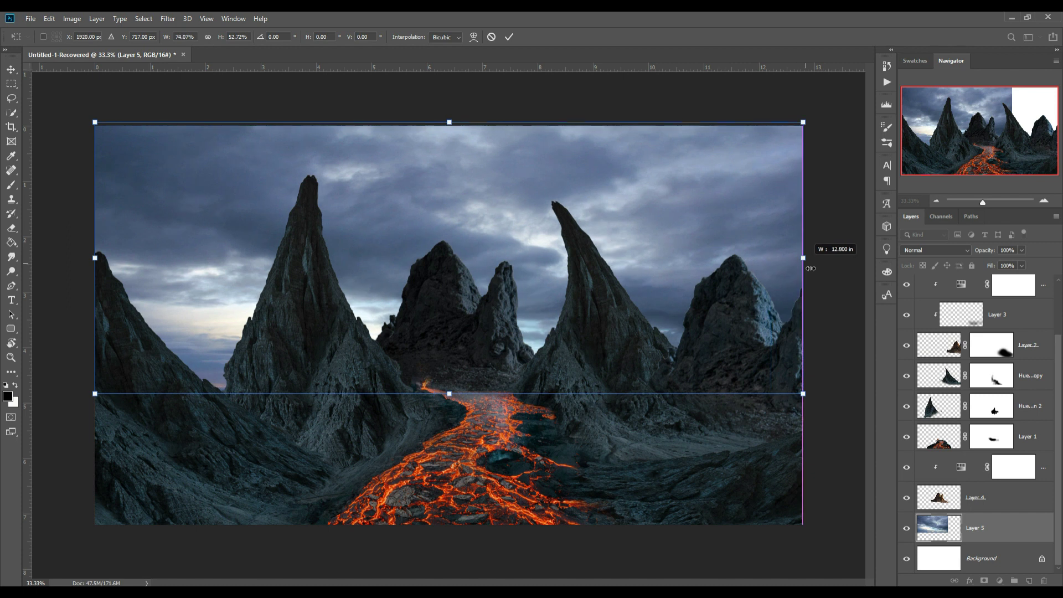
left_click(510, 37)
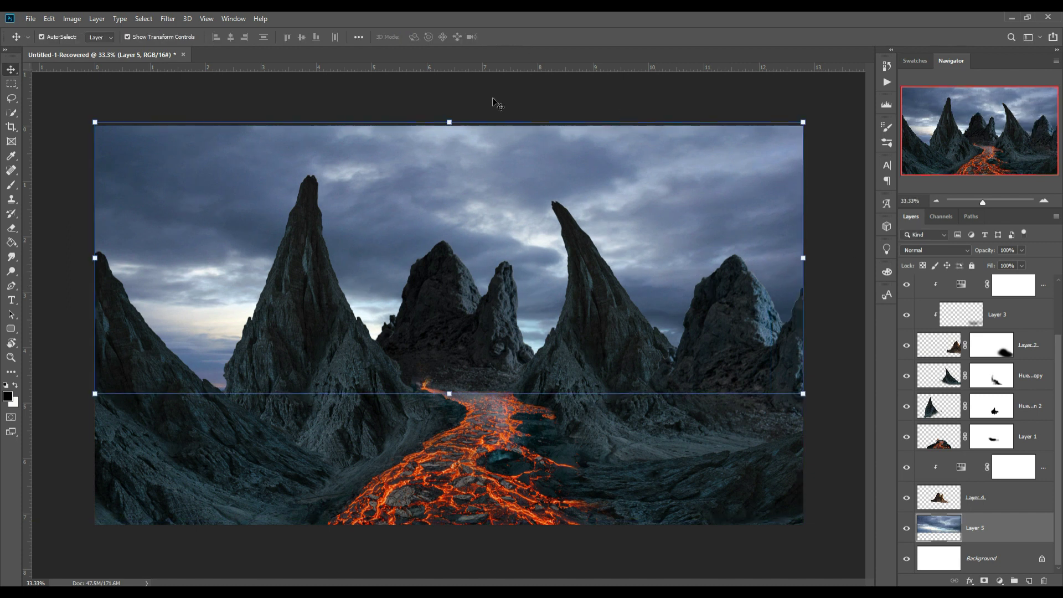
left_click(1022, 418)
right_click(1021, 419)
Step: Duplicate the Hue/Saturation 2 peak, scale it to 67% at the far left, and place it below Layer 1
left_click(908, 169)
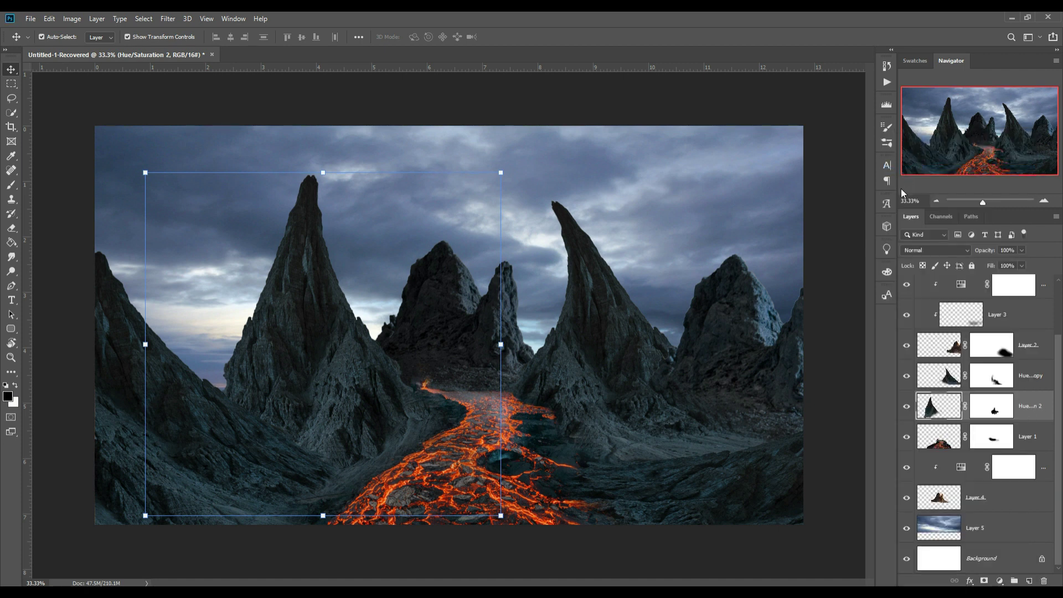
right_click(1033, 414)
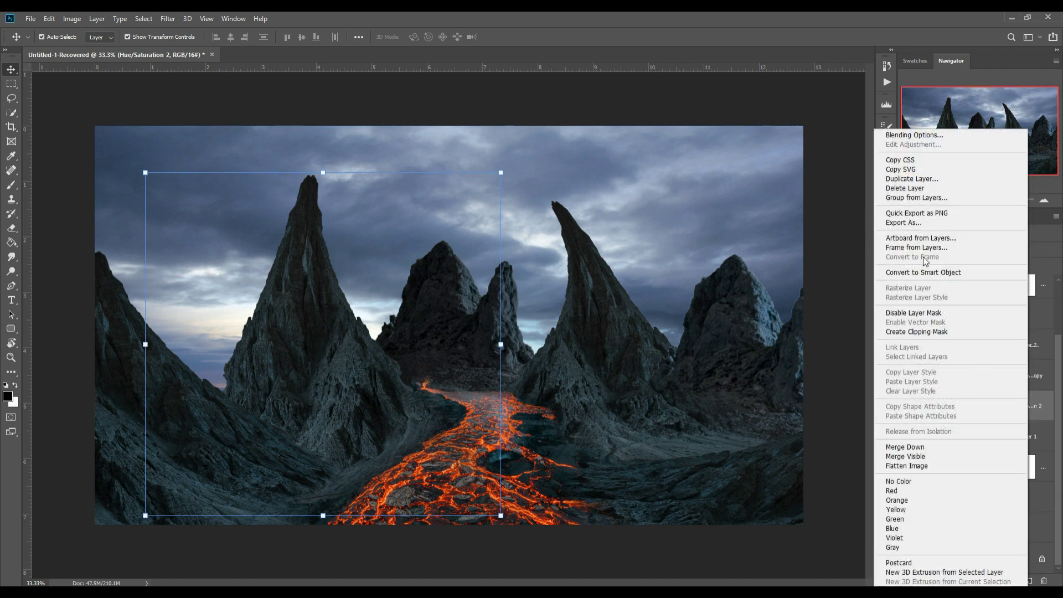
left_click(912, 178)
left_click(623, 176)
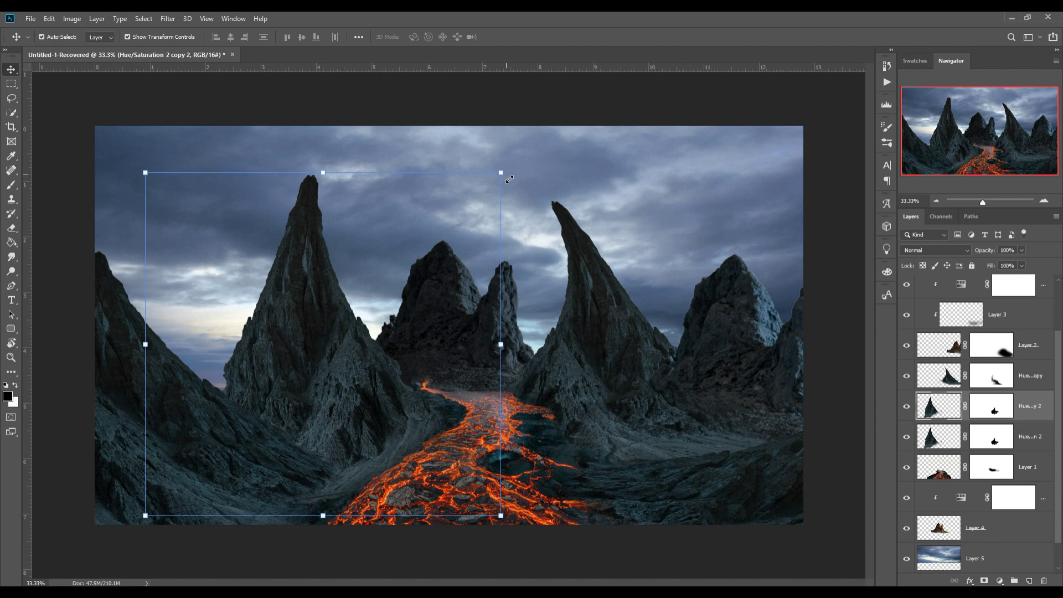
left_click_drag(509, 179, 392, 291)
left_click_drag(277, 385, 225, 320)
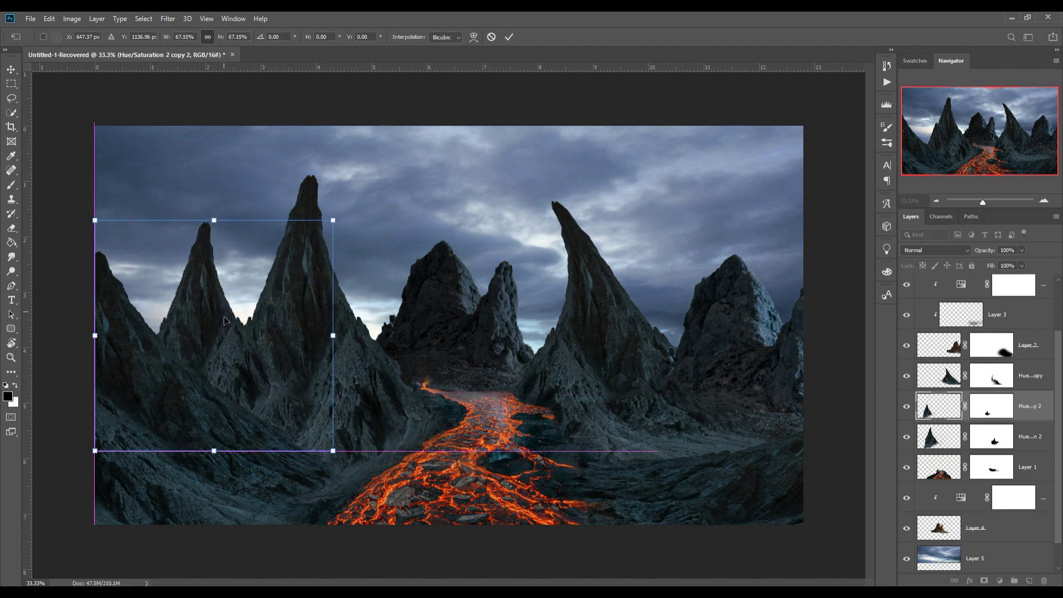
left_click(509, 36)
left_click_drag(1037, 415, 1041, 481)
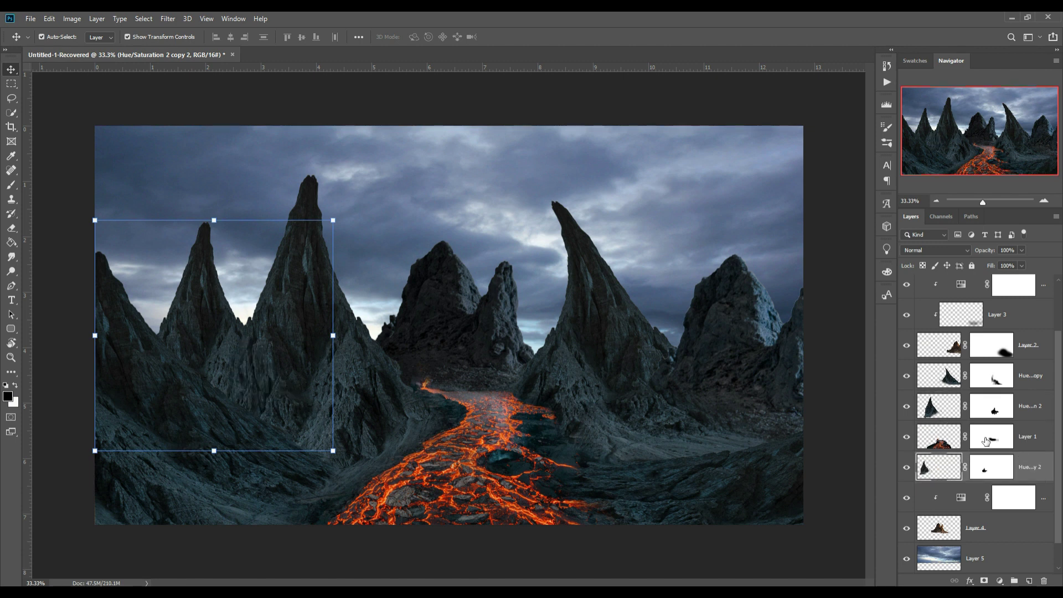
Step: Add a Hue/Saturation adjustment with Lightness +16 to haze the distant left peak
left_click(999, 581)
left_click(991, 472)
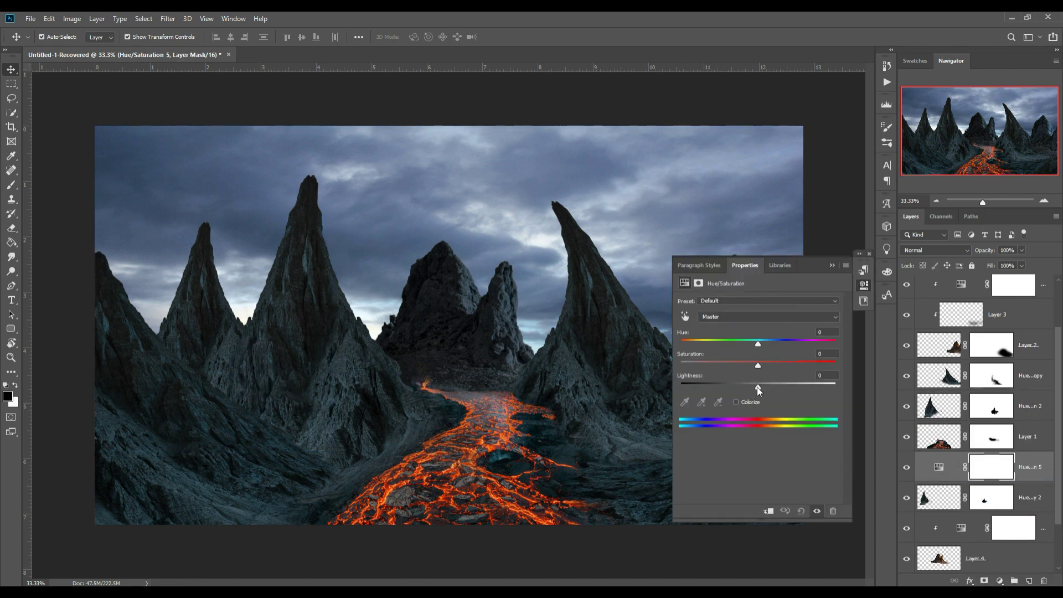
left_click(768, 510)
left_click_drag(758, 387, 768, 388)
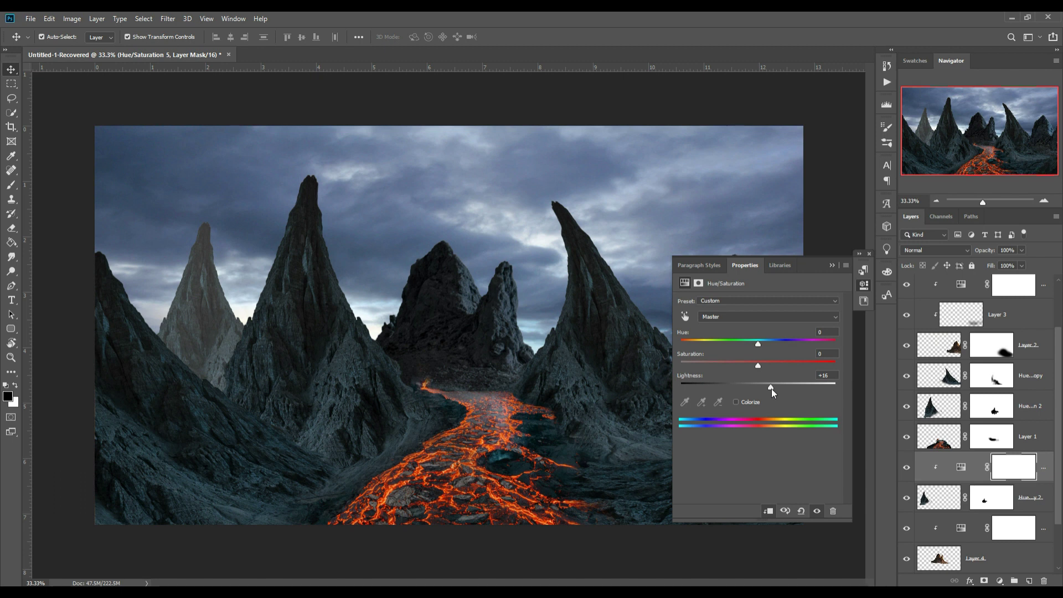
left_click(831, 265)
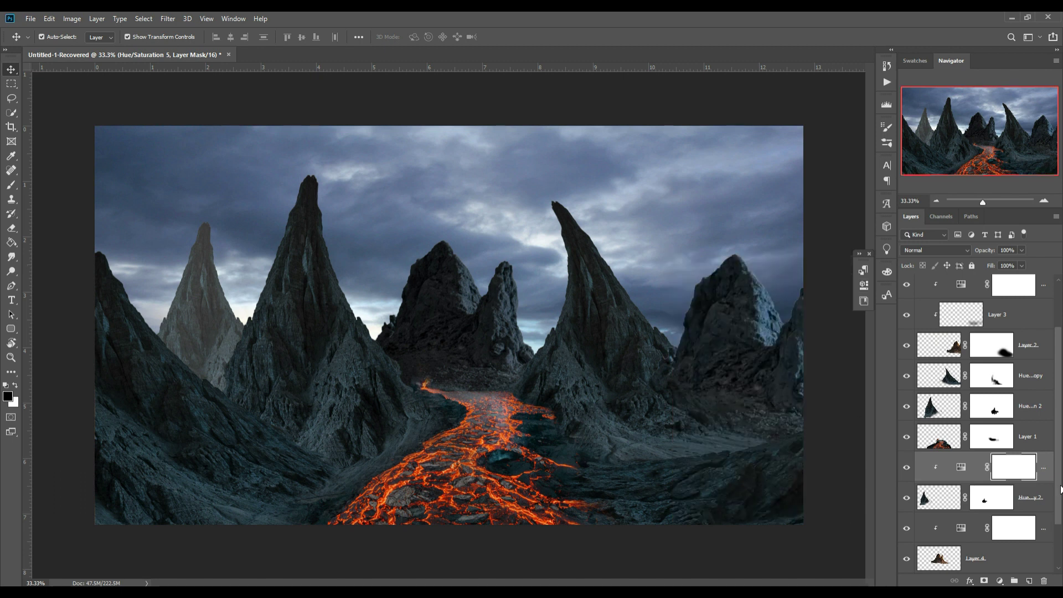
left_click(1046, 498)
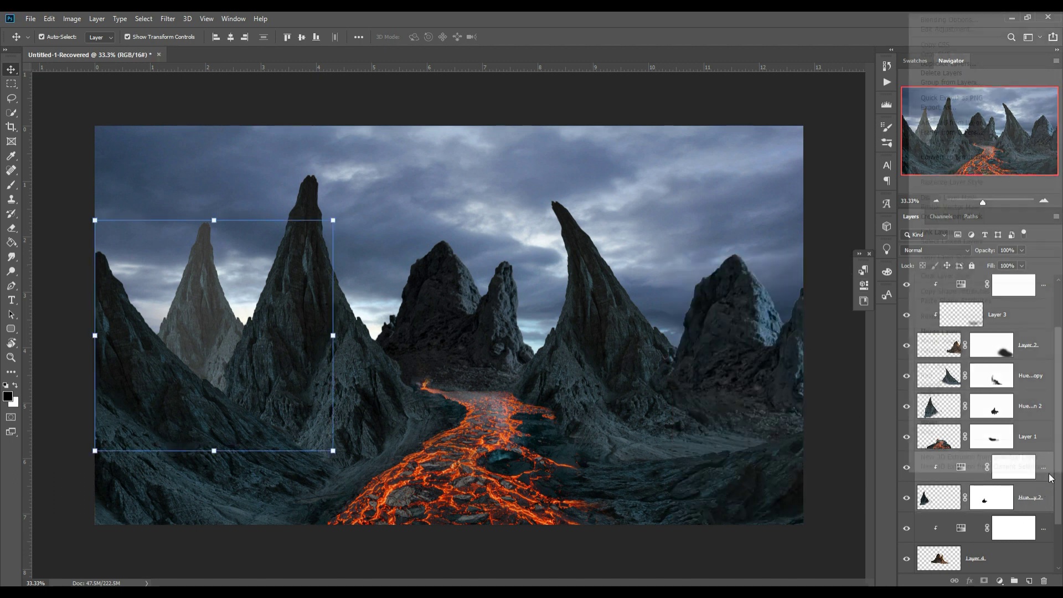
Step: Clip the Hue/Saturation adjustment to the peak copy and duplicate the lightened peak
right_click(1046, 499)
left_click(968, 216)
right_click(1028, 468)
left_click(907, 179)
key("Return")
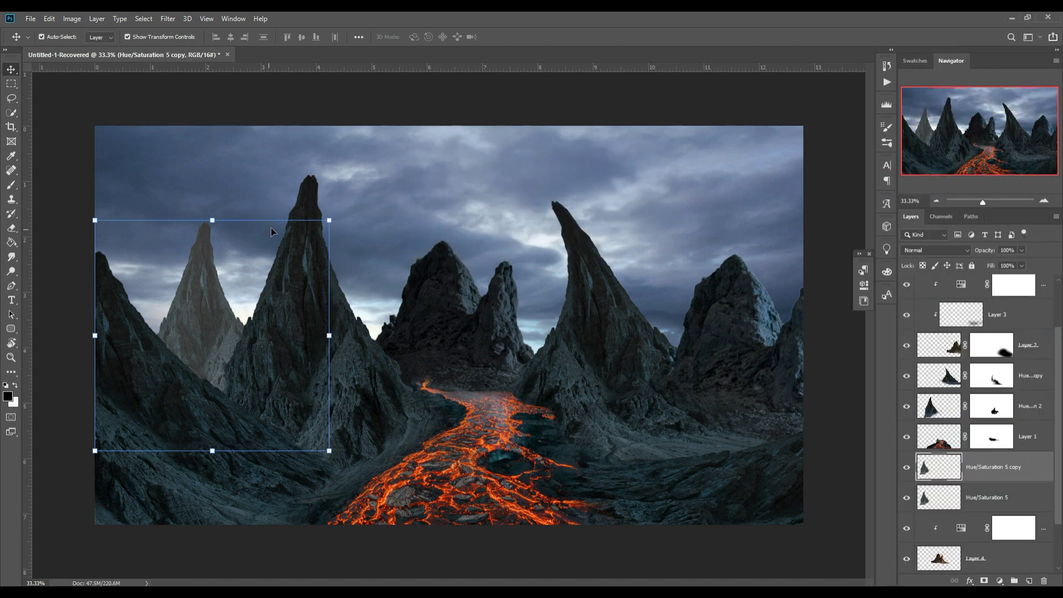
Step: Scale the new peak copy to 61% and tuck it between the right-hand mountains
left_click_drag(330, 220, 310, 240)
left_click_drag(242, 383, 714, 345)
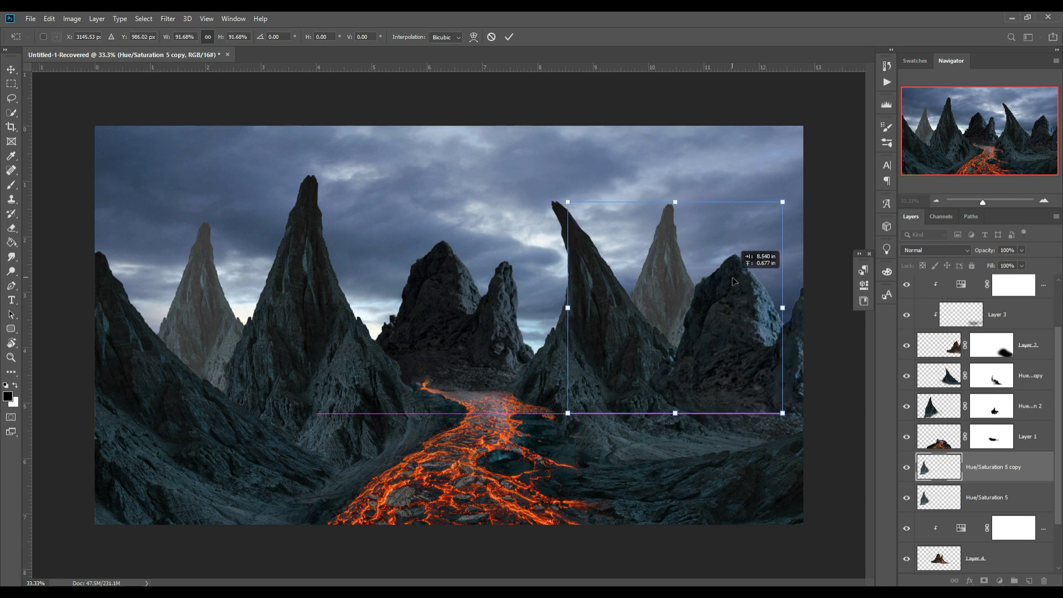
left_click_drag(792, 205, 720, 269)
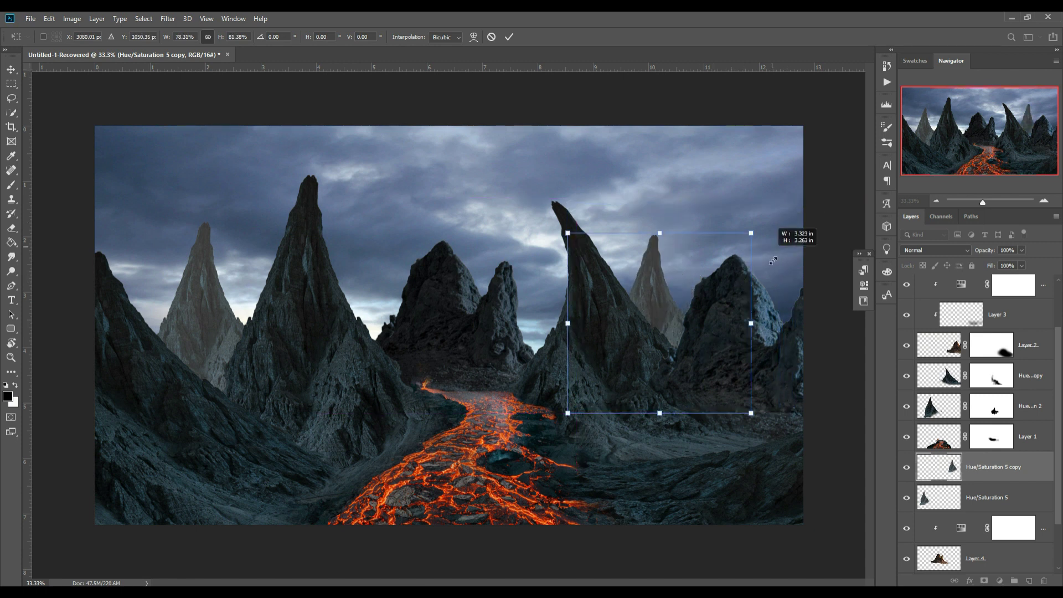
mouse_move(688, 372)
left_mouse_down()
mouse_move(729, 328)
mouse_move(721, 310)
left_mouse_up()
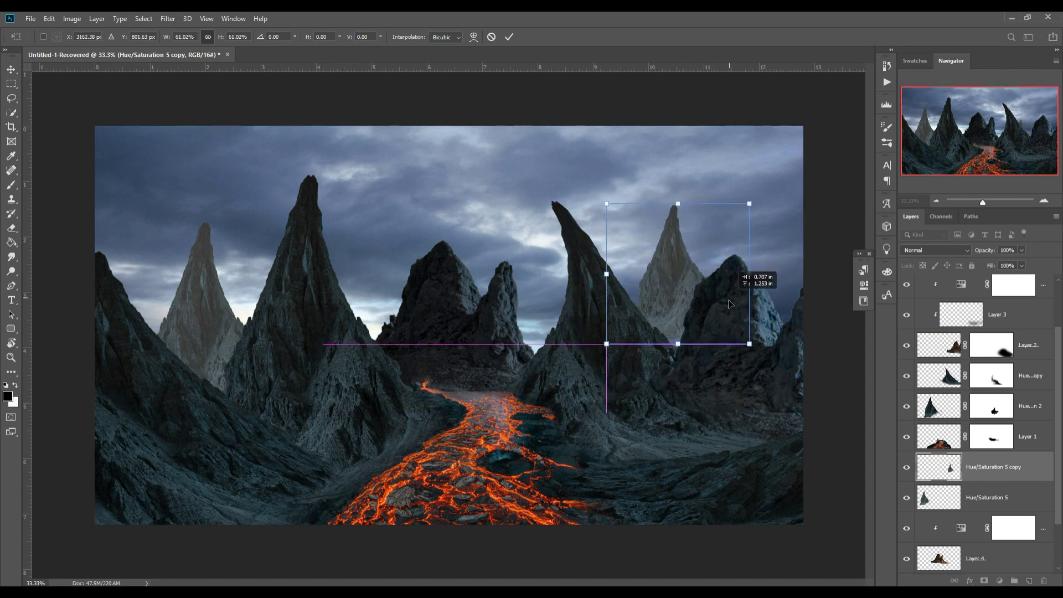
left_click(509, 38)
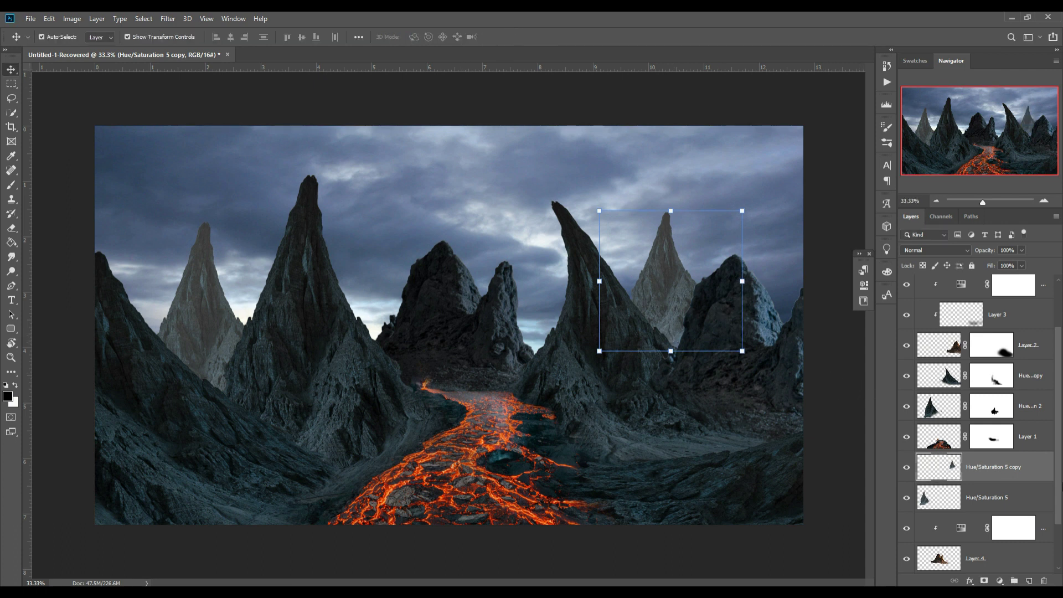
Step: Select the cloudy sky layer, Layer 5
left_click(1048, 387)
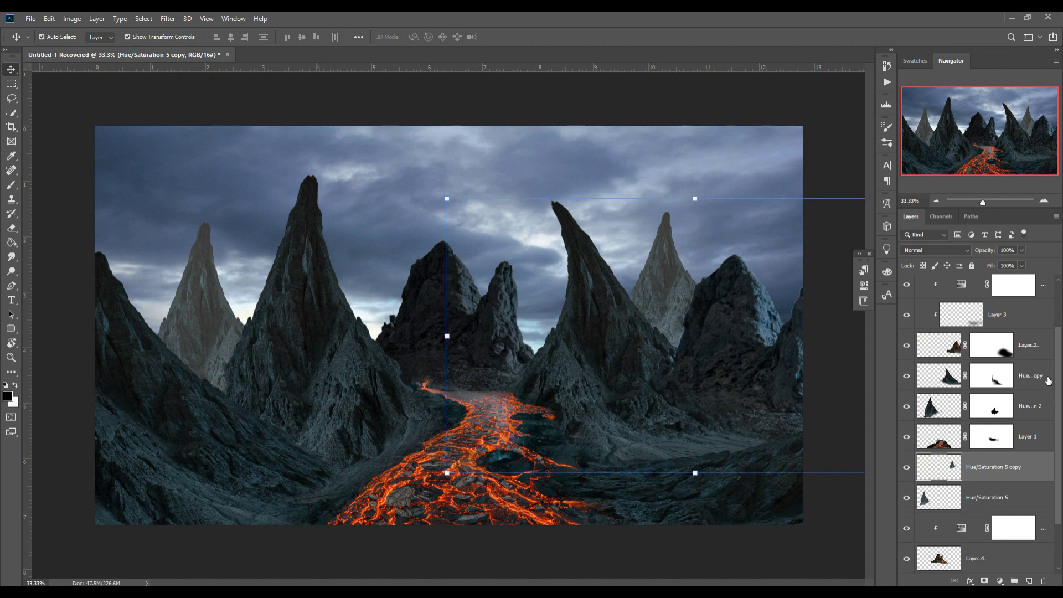
scroll(1041, 416, "down", 1)
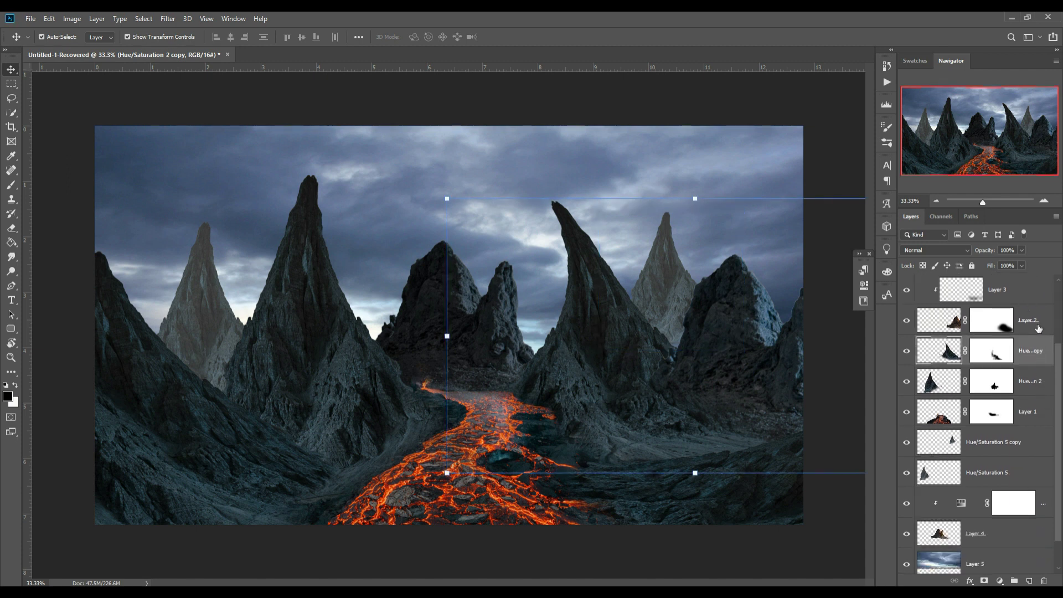
left_click(1009, 563)
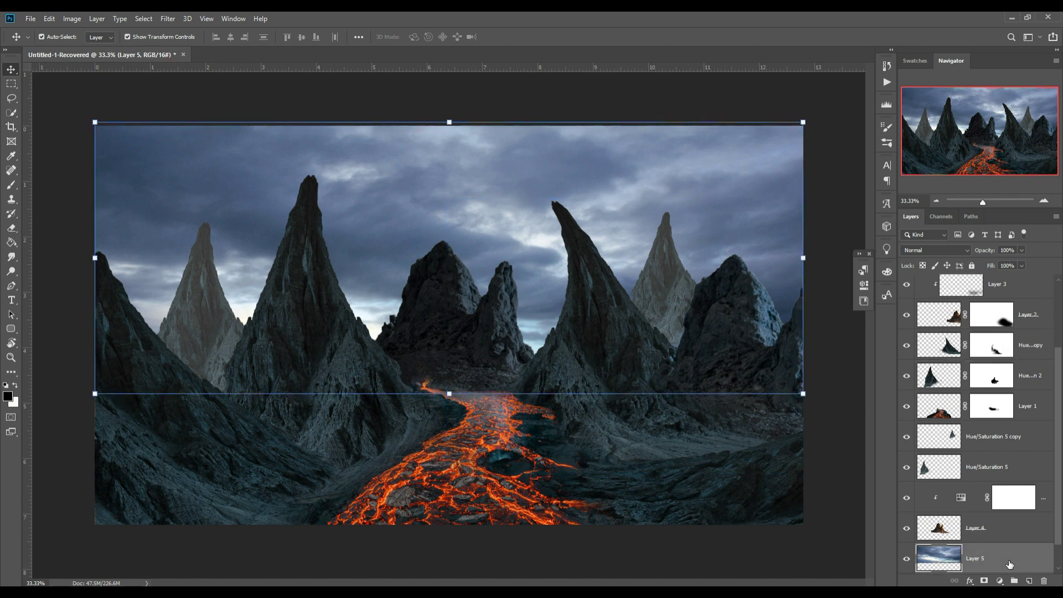
Step: Darken the cloudy sky with a Curves adjustment and merge it into Layer 5
left_click(1000, 581)
left_click(1008, 437)
left_click(771, 390)
left_click_drag(777, 396, 787, 398)
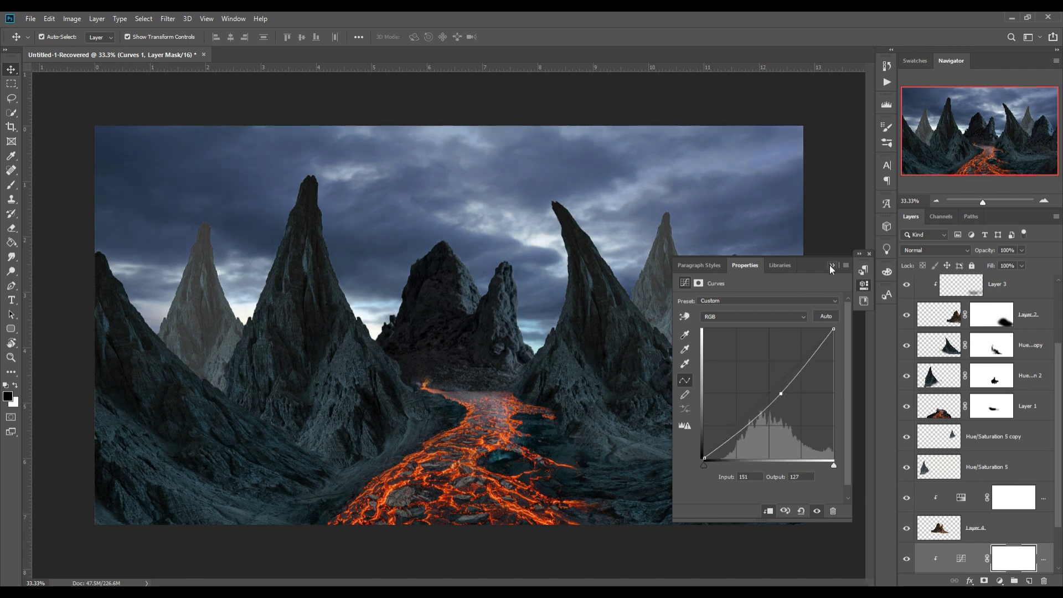
left_click(831, 266)
scroll(985, 499, "down", 2)
left_click(986, 527)
right_click(985, 528)
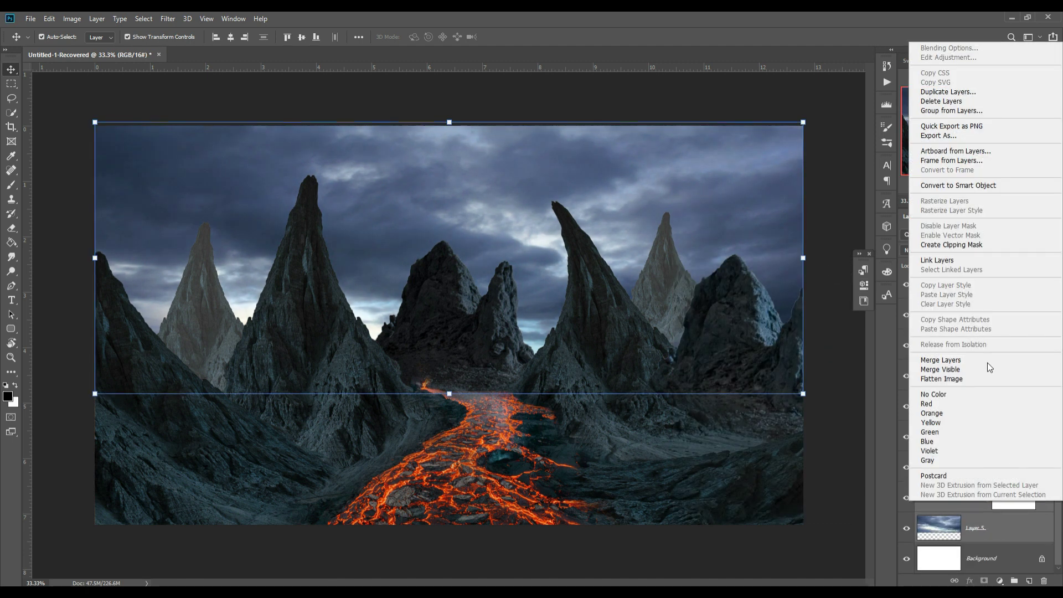
left_click(948, 359)
Step: Duplicate the merged sky, move the copy to the top of the stack, and add a layer mask
right_click(985, 527)
left_click(941, 113)
key("Return")
left_click_drag(985, 528, 1005, 286)
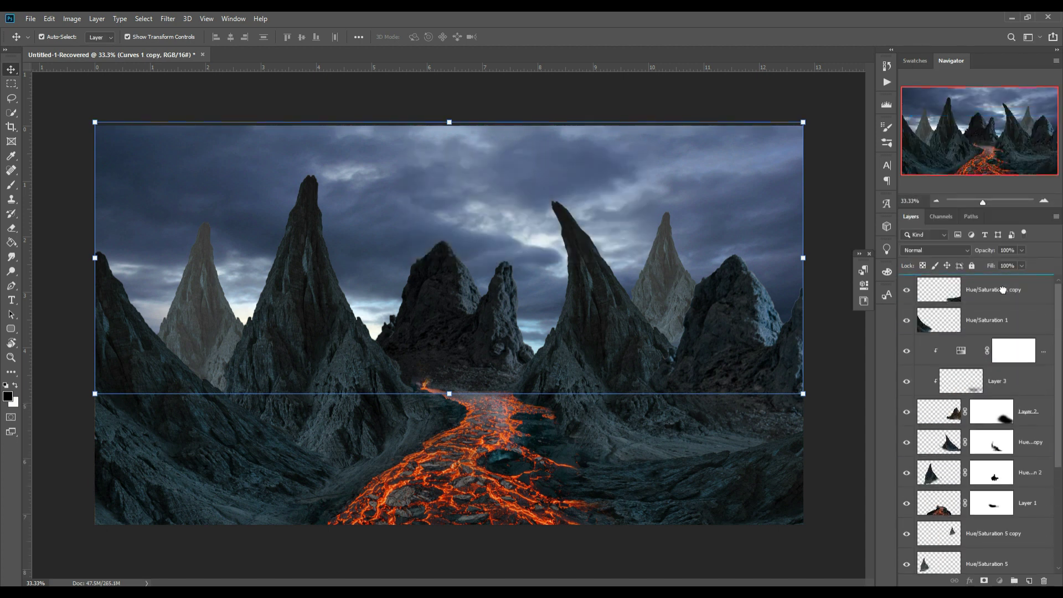
left_click(984, 580)
left_click(8, 189)
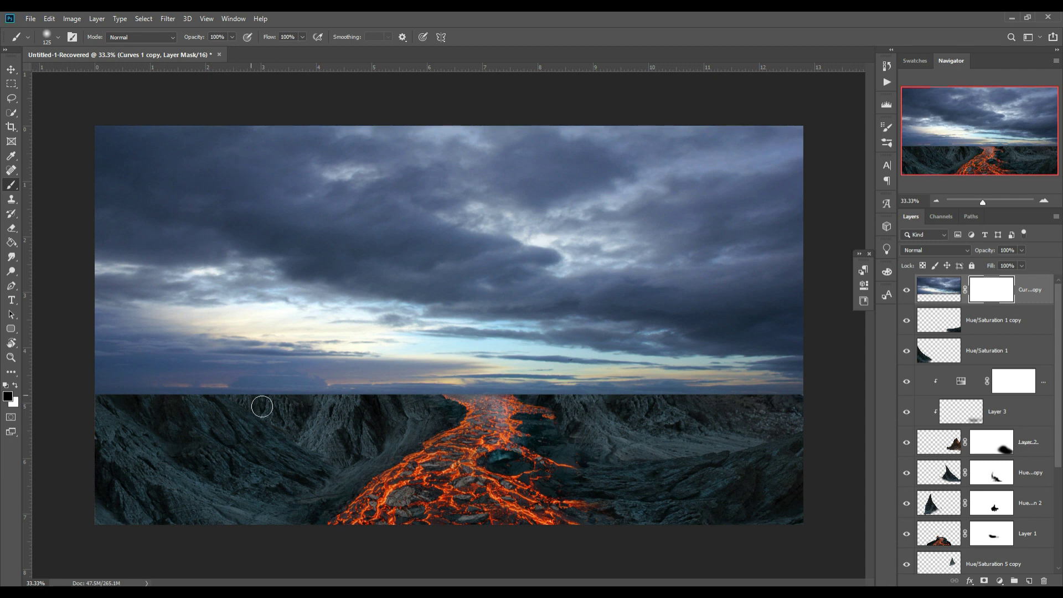
Step: Set a 1200 px black brush at 19% opacity
key("bracketright")
key("bracketright")
key("bracketright")
key("bracketright")
key("bracketright")
key("bracketright")
key("bracketright")
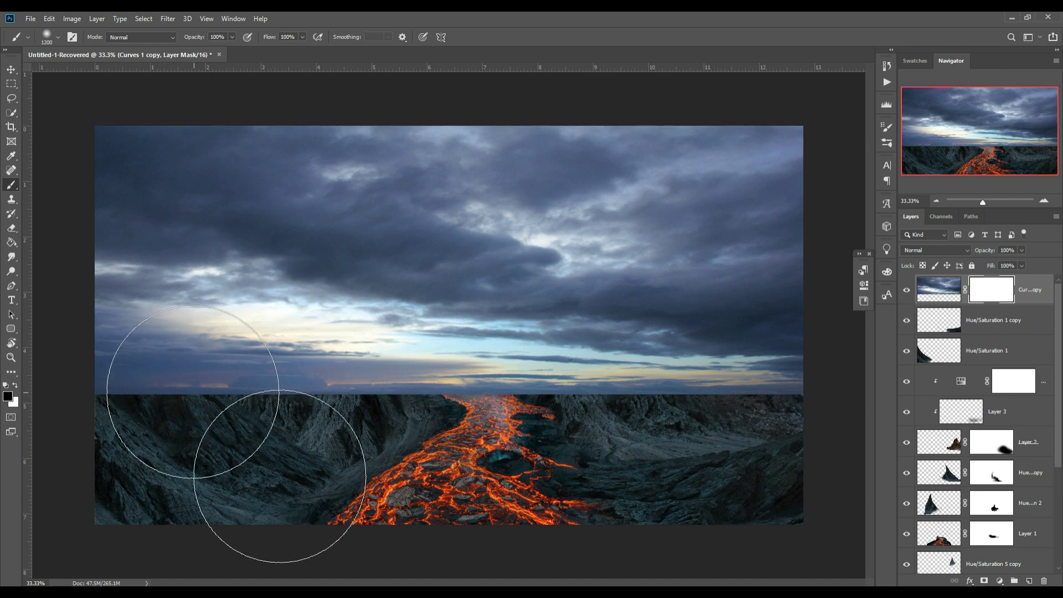
left_click(232, 38)
left_click_drag(198, 51, 192, 51)
left_click(142, 399)
Step: Paint the Curves 1 copy mask to reveal the left, central and right peaks through haze
mouse_move(131, 439)
left_mouse_down()
mouse_move(201, 380)
mouse_move(285, 463)
mouse_move(133, 372)
mouse_move(138, 356)
mouse_move(266, 392)
mouse_move(322, 385)
mouse_move(440, 332)
mouse_move(486, 392)
mouse_move(448, 354)
mouse_move(421, 388)
mouse_move(432, 420)
mouse_move(335, 412)
mouse_move(319, 393)
mouse_move(321, 320)
mouse_move(297, 332)
mouse_move(285, 321)
mouse_move(249, 347)
mouse_move(214, 308)
mouse_move(190, 333)
left_mouse_up()
mouse_move(639, 441)
left_mouse_down()
mouse_move(603, 310)
mouse_move(700, 427)
mouse_move(747, 439)
mouse_move(723, 380)
mouse_move(675, 476)
mouse_move(710, 479)
mouse_move(771, 344)
mouse_move(755, 344)
mouse_move(765, 351)
left_mouse_up()
mouse_move(662, 356)
left_mouse_down()
mouse_move(676, 372)
mouse_move(572, 244)
left_mouse_up()
mouse_move(627, 403)
left_mouse_down()
mouse_move(612, 348)
mouse_move(575, 332)
mouse_move(633, 374)
mouse_move(605, 379)
mouse_move(280, 339)
mouse_move(455, 368)
mouse_move(721, 376)
left_mouse_up()
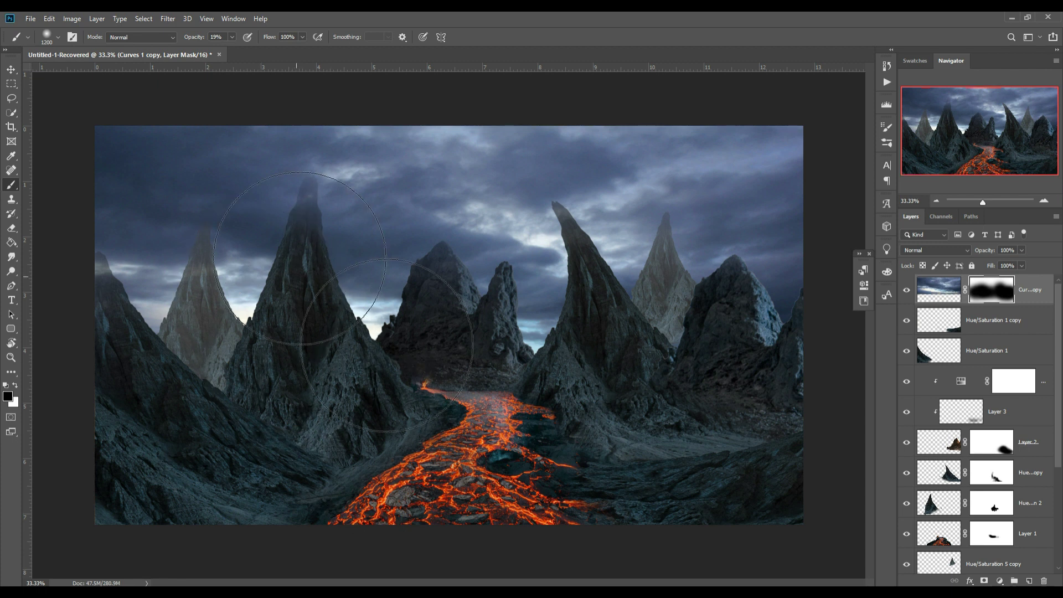
left_click(8, 74)
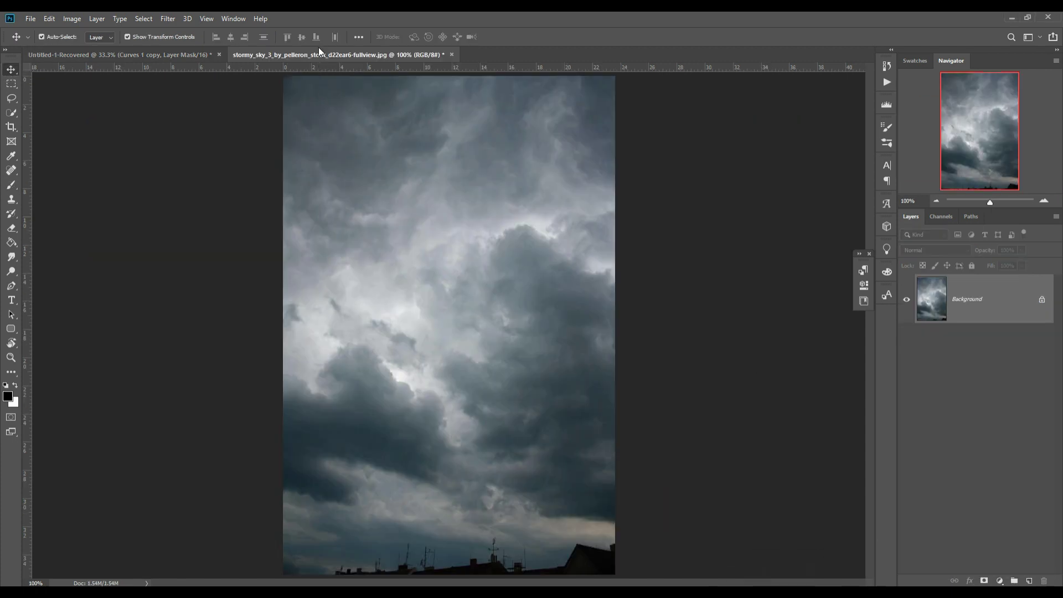
Step: Select the top of the stormy sky photo and drag it into the lava composite
key("m")
left_click_drag(578, 310, 671, 302)
key("v")
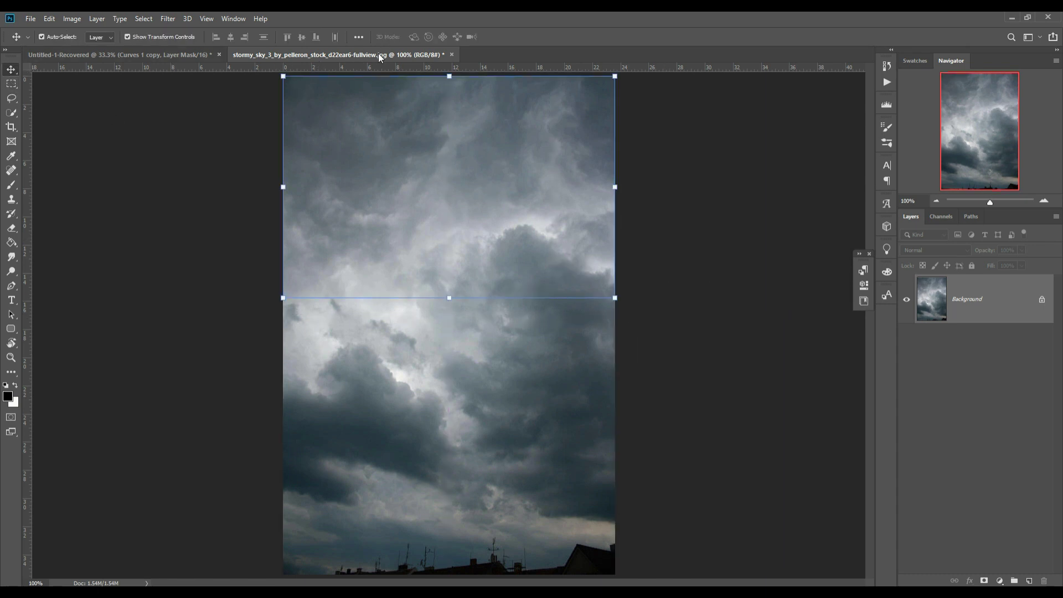
left_click_drag(380, 58, 852, 138)
left_click_drag(837, 191, 517, 200)
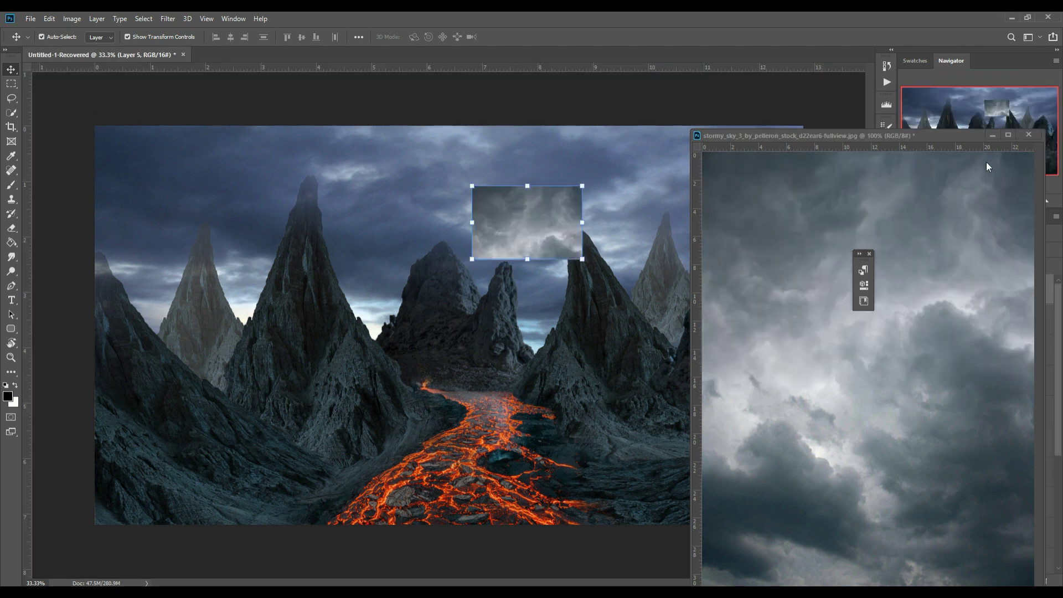
left_click(1029, 134)
Step: Scale the pasted clouds to 425% across the canvas top and add a layer mask
key("ctrl+t")
left_click_drag(582, 259, 943, 496)
left_click_drag(540, 299, 238, 247)
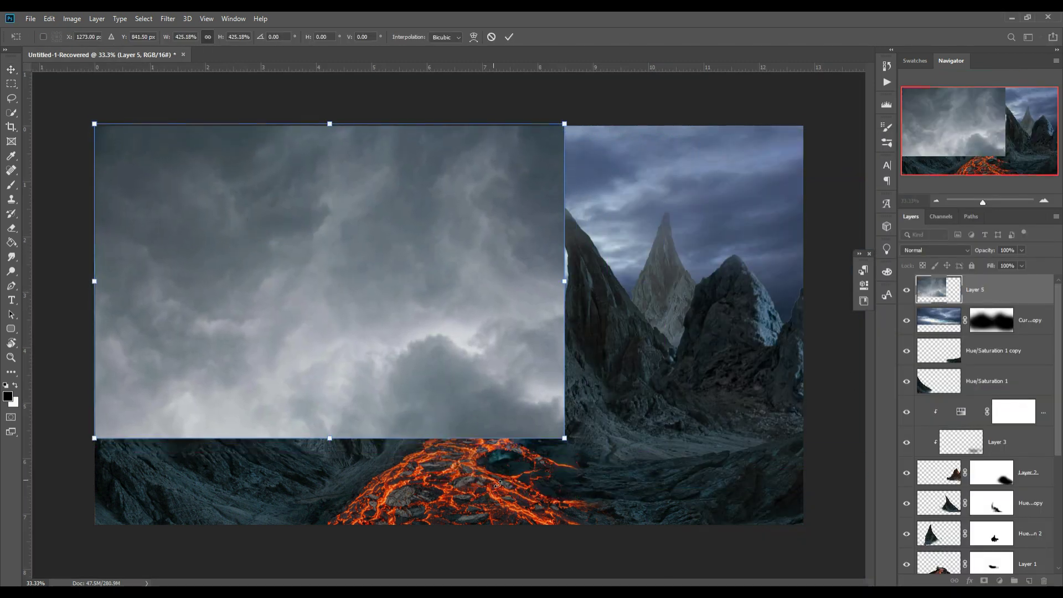
mouse_move(565, 438)
left_mouse_down()
mouse_move(829, 374)
mouse_move(804, 377)
left_mouse_up()
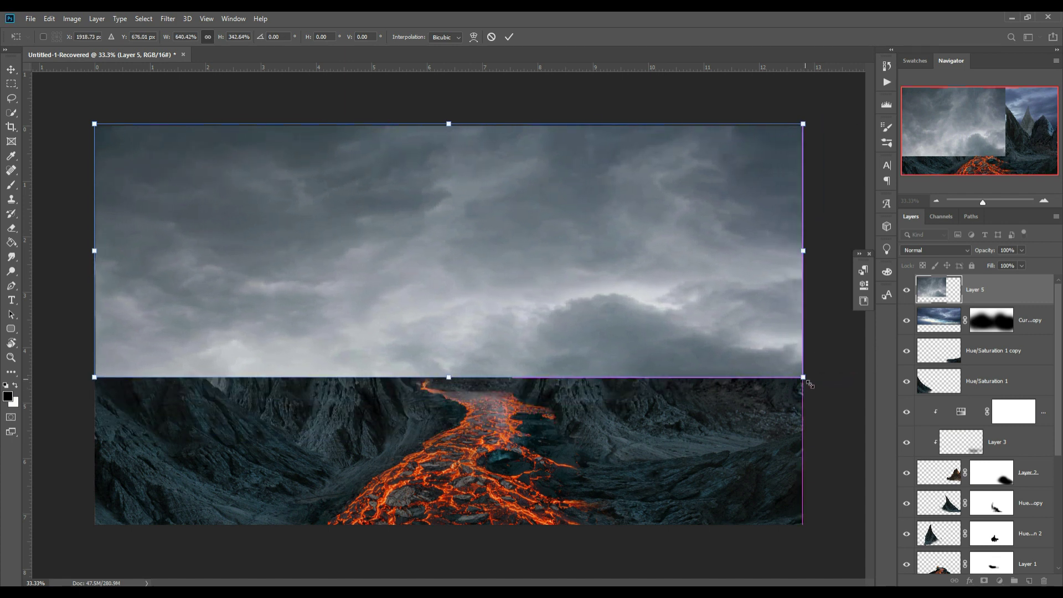
left_click(509, 36)
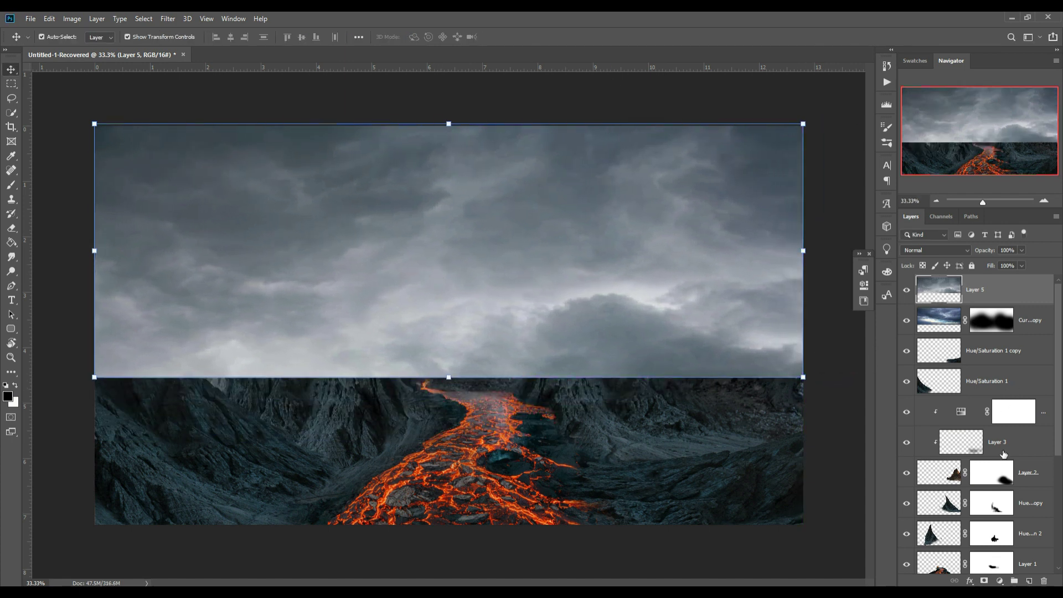
left_click(1000, 581)
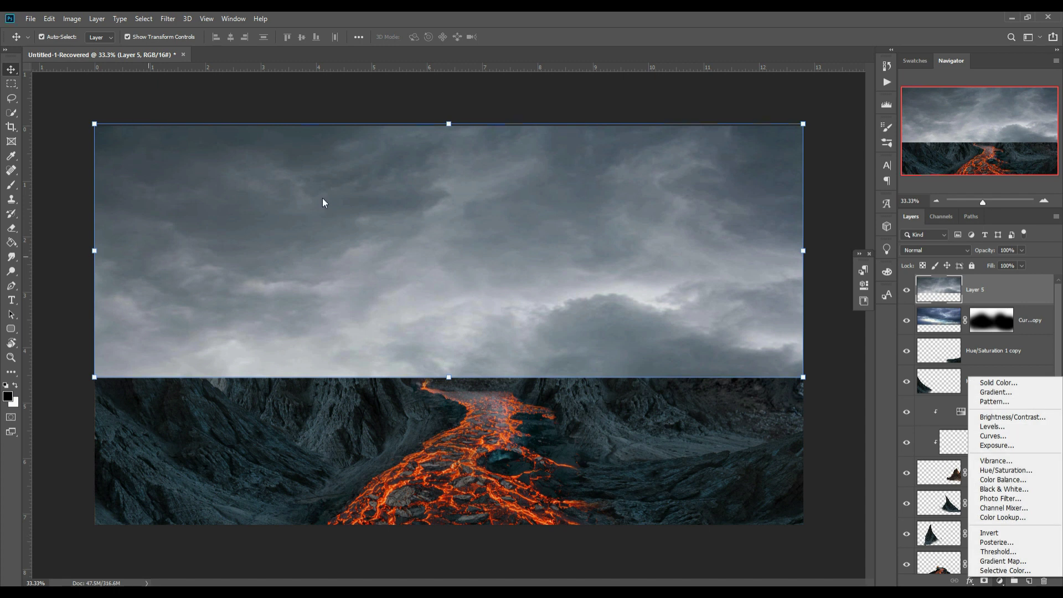
left_click(997, 287)
left_click(985, 580)
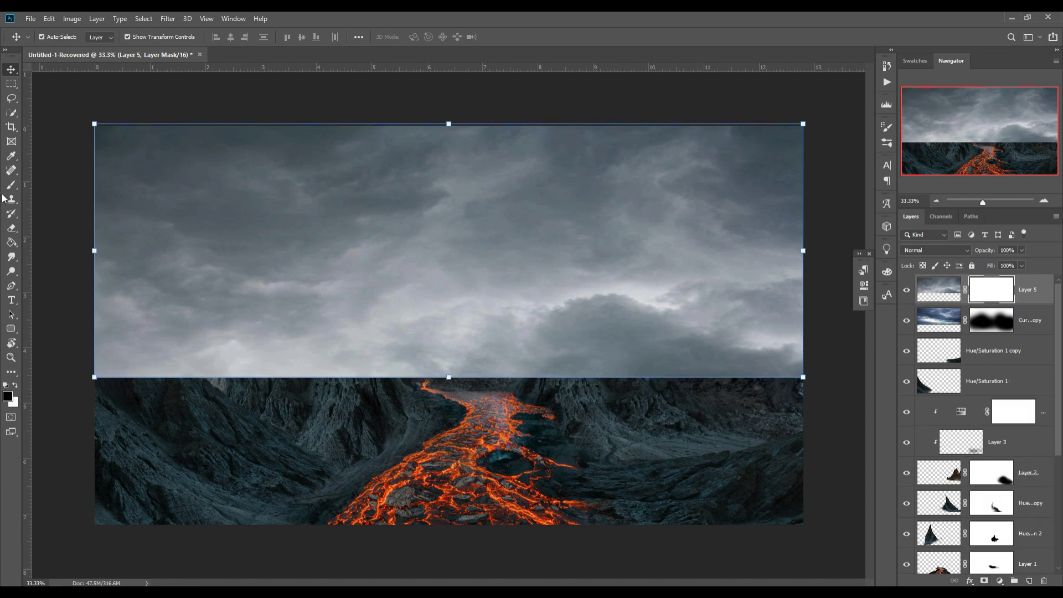
Step: Brush black on Layer 5's mask so the peaks show through the clouds with misty tips
key("b")
mouse_move(190, 368)
left_mouse_down()
mouse_move(130, 364)
mouse_move(143, 427)
mouse_move(162, 399)
mouse_move(150, 375)
mouse_move(187, 371)
mouse_move(266, 408)
mouse_move(130, 368)
mouse_move(131, 404)
mouse_move(293, 384)
mouse_move(285, 426)
mouse_move(332, 416)
mouse_move(352, 370)
mouse_move(332, 391)
mouse_move(404, 421)
mouse_move(379, 392)
mouse_move(462, 344)
mouse_move(465, 321)
mouse_move(451, 365)
mouse_move(570, 364)
mouse_move(629, 344)
mouse_move(613, 356)
mouse_move(666, 357)
mouse_move(712, 392)
mouse_move(748, 332)
mouse_move(676, 332)
mouse_move(684, 417)
mouse_move(475, 284)
mouse_move(450, 320)
mouse_move(306, 284)
mouse_move(208, 308)
mouse_move(399, 367)
mouse_move(688, 321)
mouse_move(700, 356)
mouse_move(760, 300)
left_mouse_up()
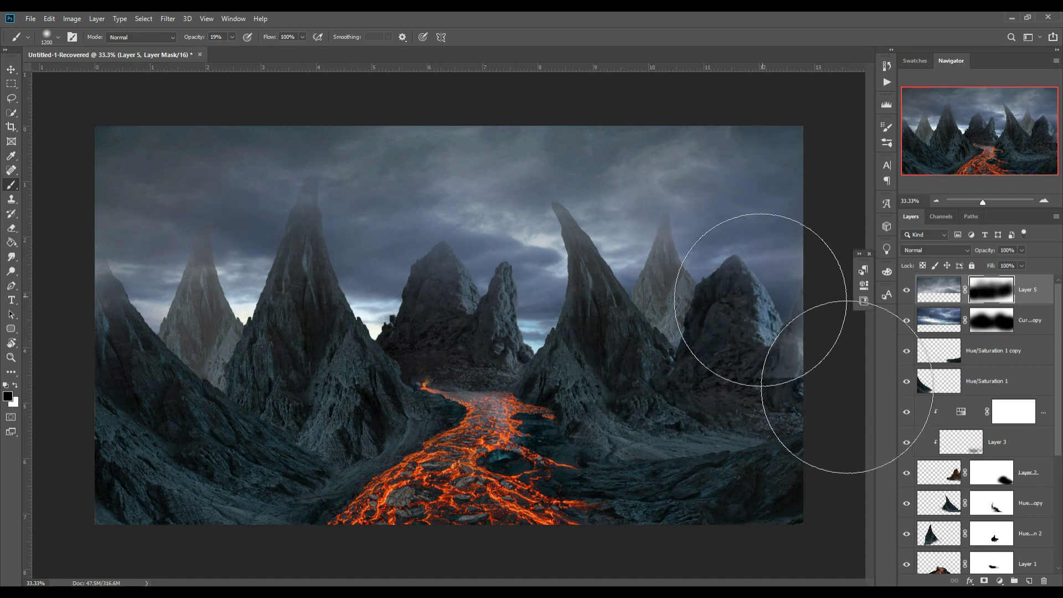
scroll(985, 443, "down", 3)
Step: Add a clipped Hue/Saturation adjustment to Curves 1 with Saturation -67 and Lightness -21
left_click(1017, 534)
left_click(1000, 581)
left_click(1015, 470)
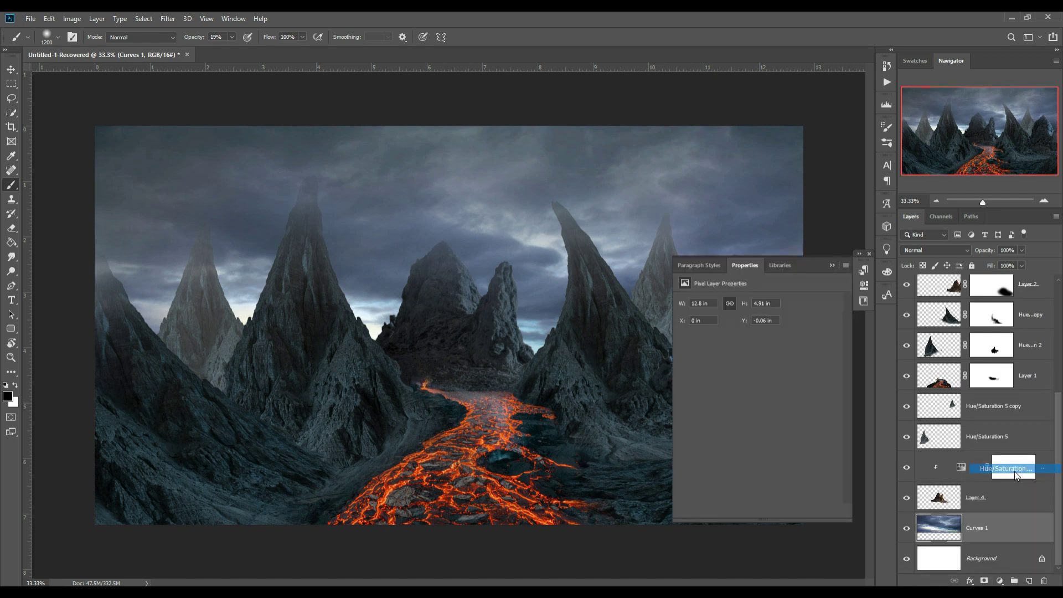
mouse_move(759, 365)
left_mouse_down()
mouse_move(720, 365)
mouse_move(745, 391)
left_mouse_up()
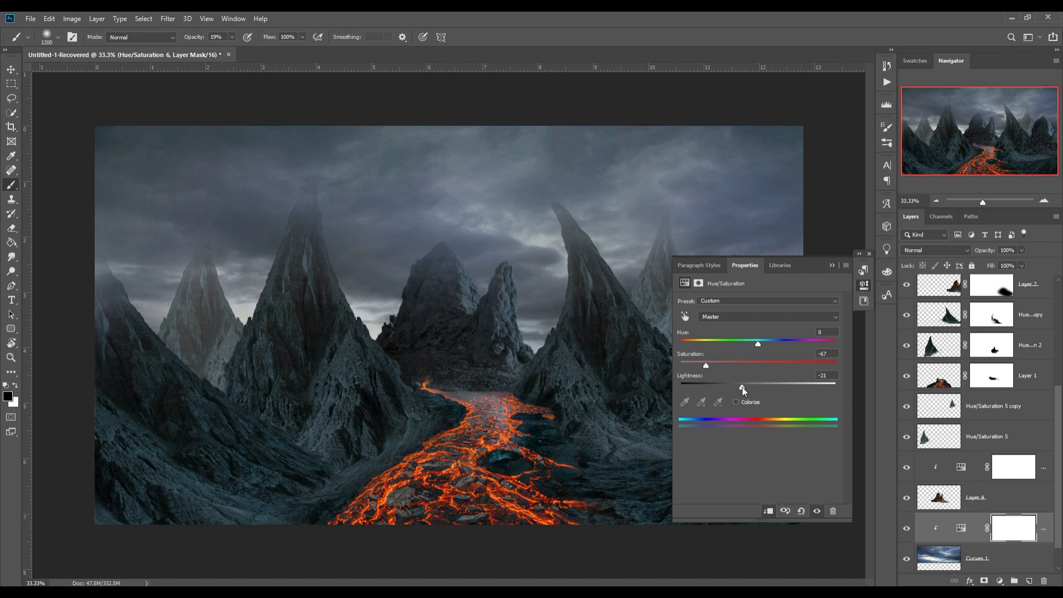
left_click(832, 265)
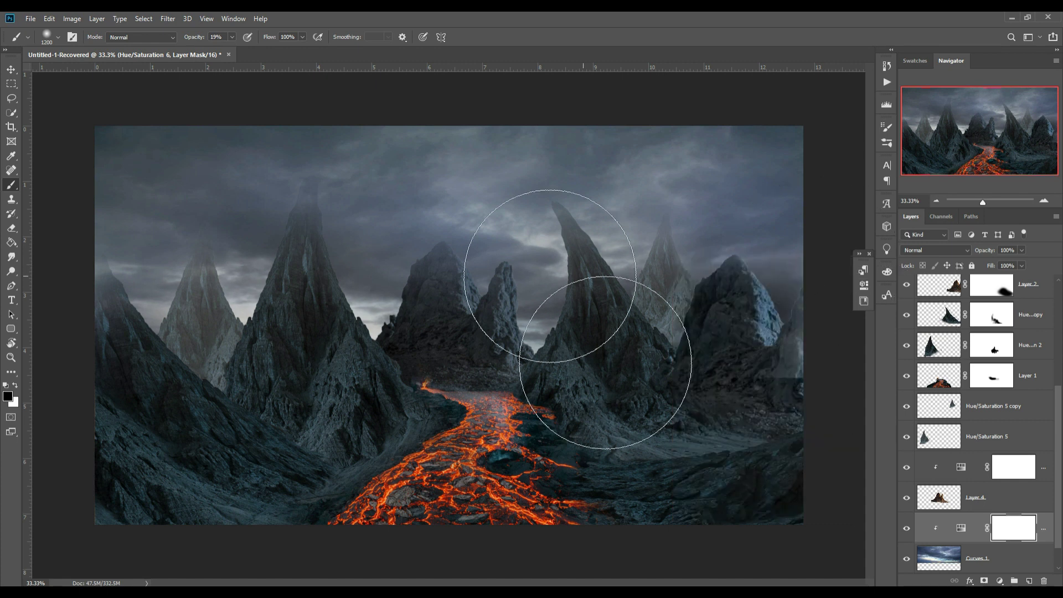
left_click(11, 70)
left_click(714, 504)
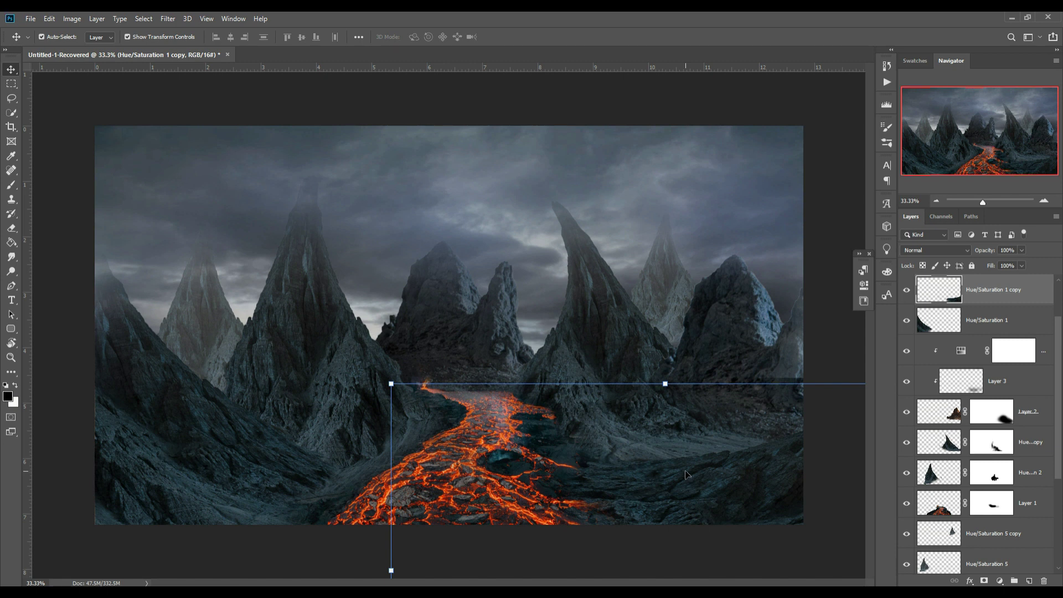
Step: Add a new empty layer above the Curves 1 adjustment and set the paint colour to dark grey 2e2c2c
scroll(1018, 475, "up", 1)
scroll(1018, 473, "down", 1)
scroll(1017, 471, "up", 1)
scroll(1018, 466, "up", 1)
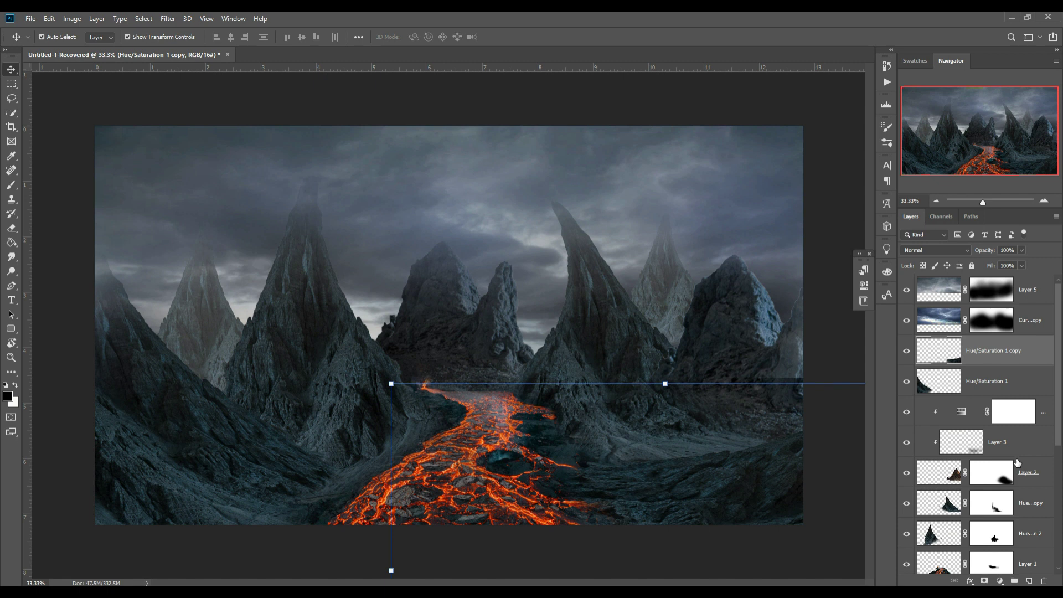
scroll(1014, 451, "down", 3)
scroll(1014, 448, "down", 3)
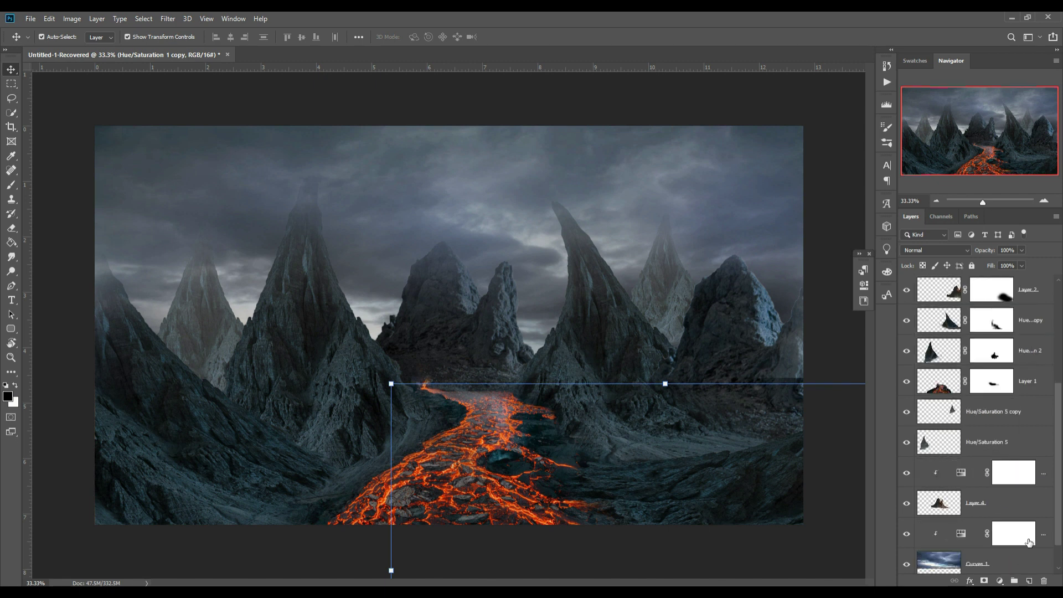
left_click(1049, 531)
left_click(1029, 581)
left_click(11, 186)
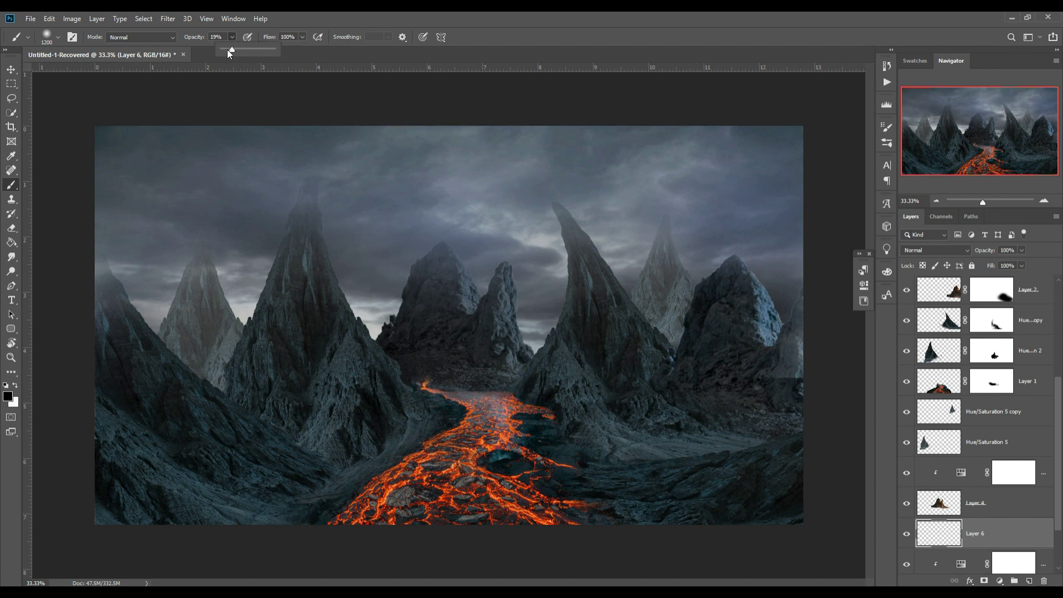
left_click(15, 385)
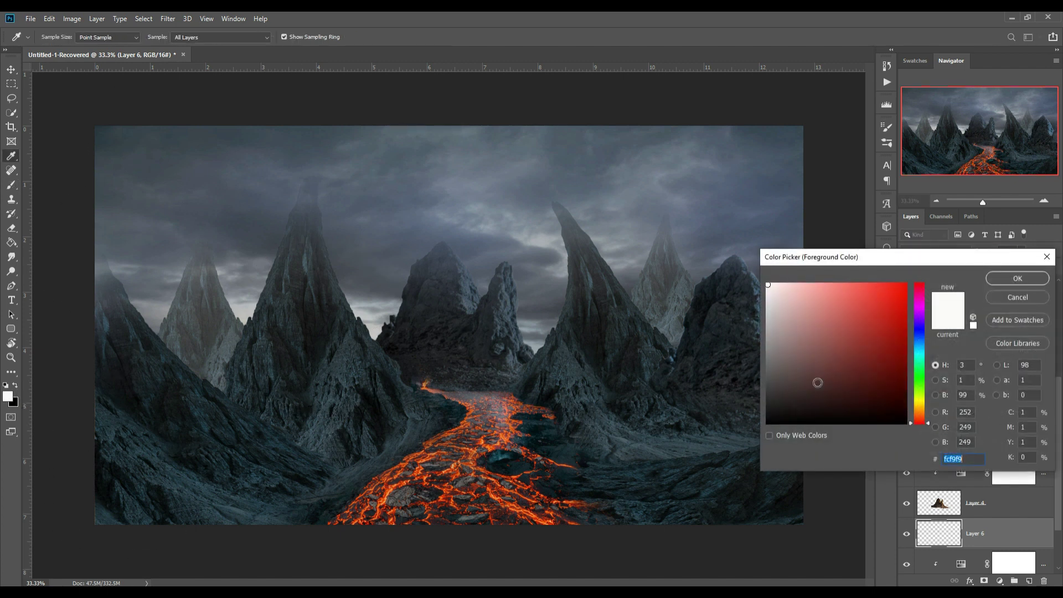
left_click(774, 412)
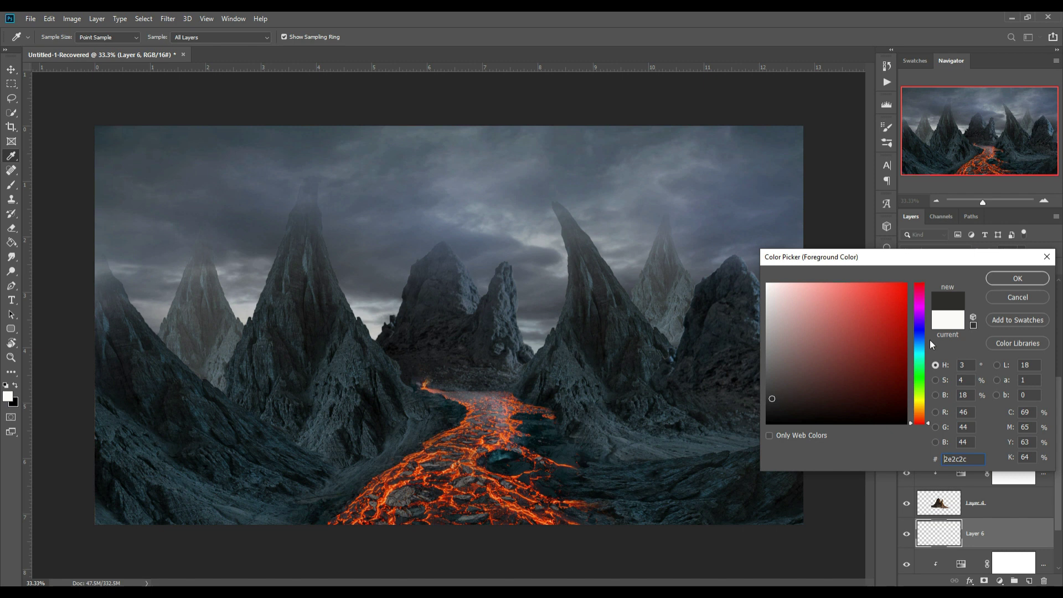
left_click(1005, 280)
Step: Brush soft dark shading over the left, central and right mountains
left_click_drag(260, 338, 244, 299)
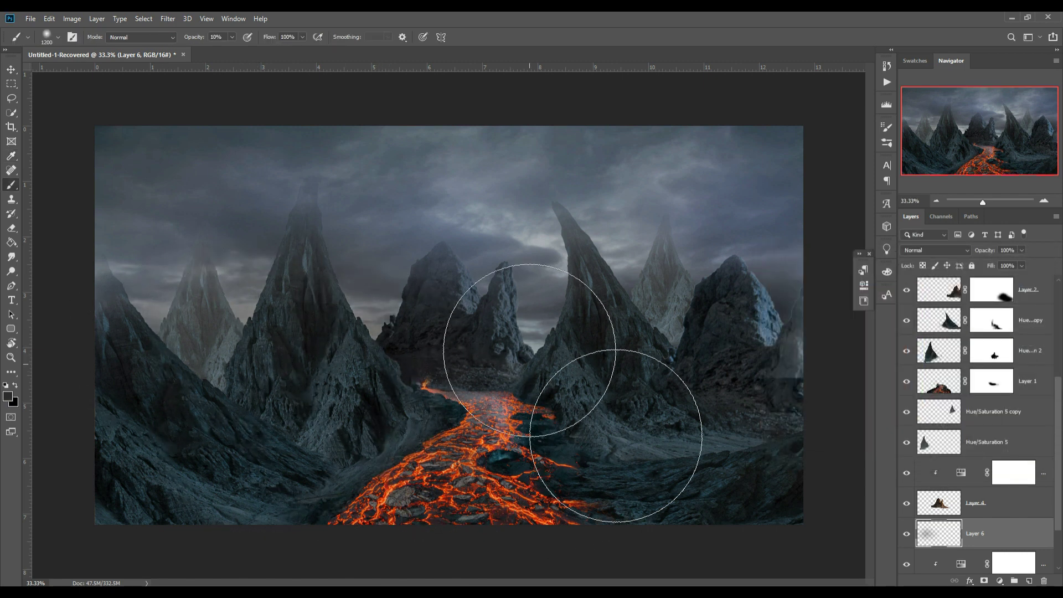
left_click_drag(737, 427, 788, 485)
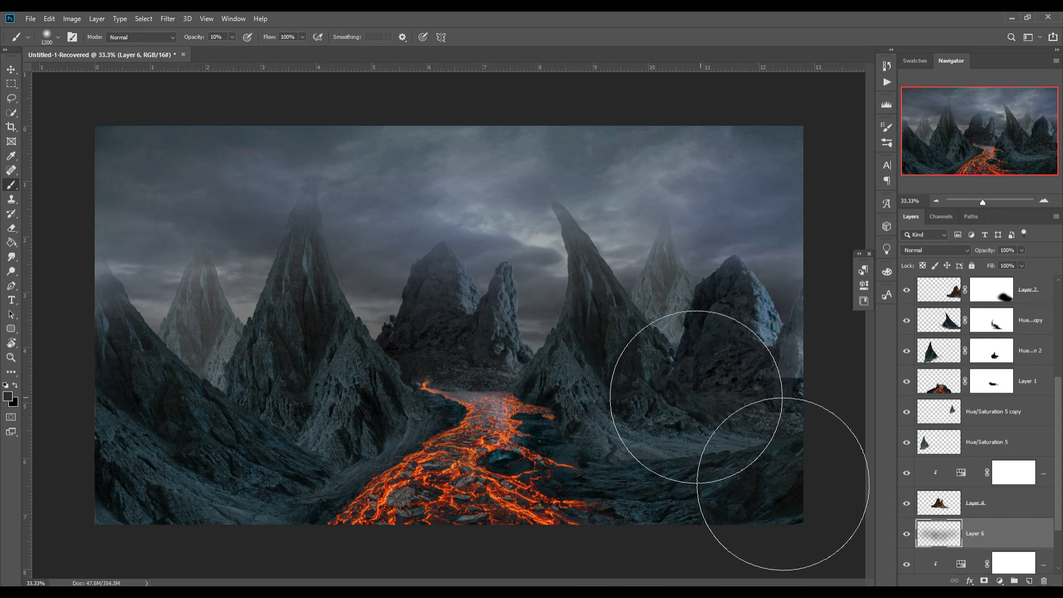
mouse_move(646, 327)
left_mouse_down()
mouse_move(664, 329)
mouse_move(613, 320)
left_mouse_up()
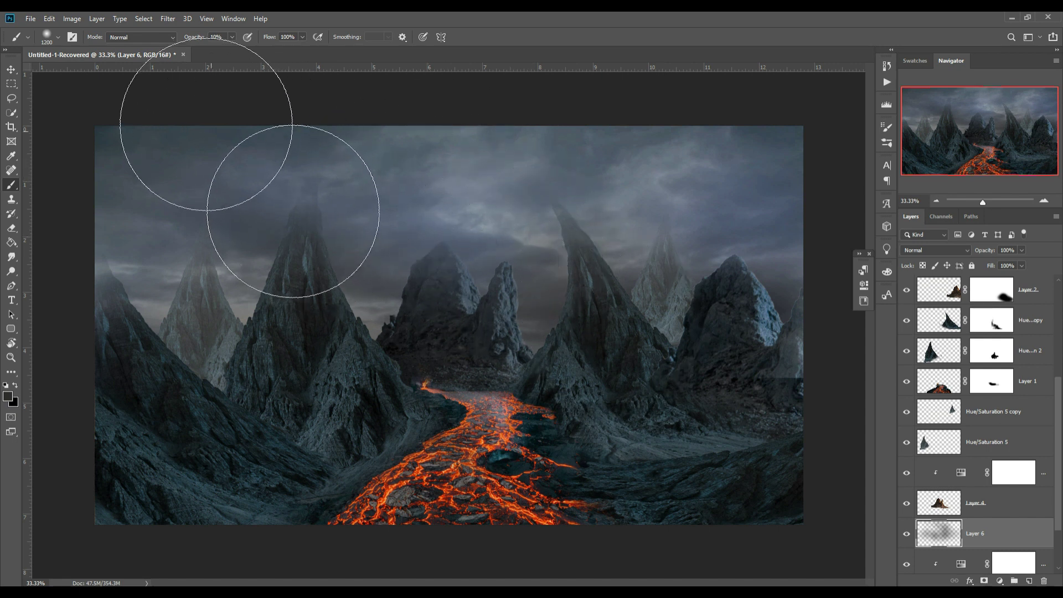
left_click_drag(239, 214, 205, 309)
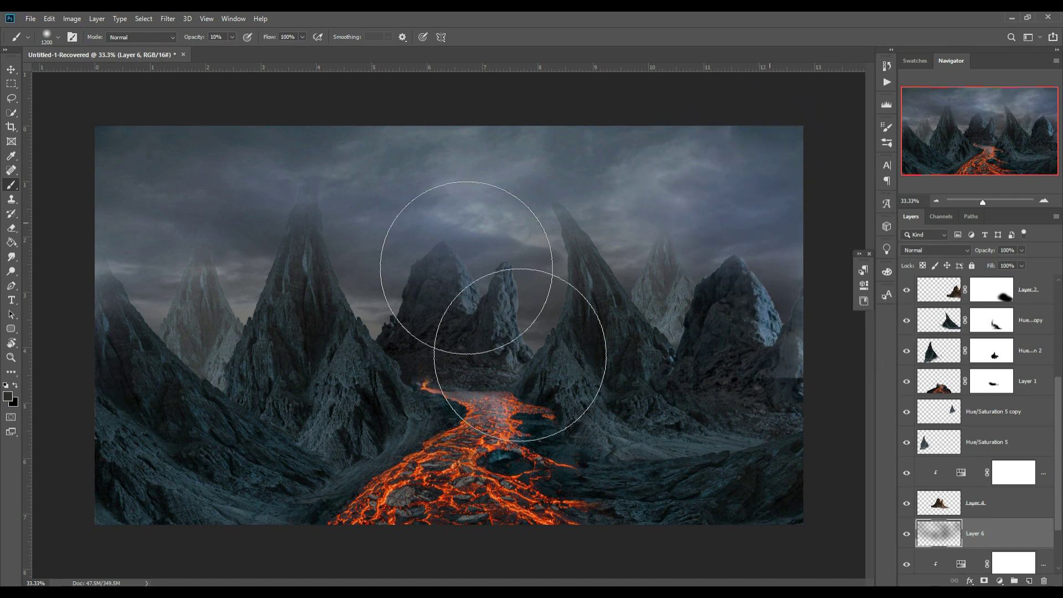
left_click_drag(640, 225, 609, 289)
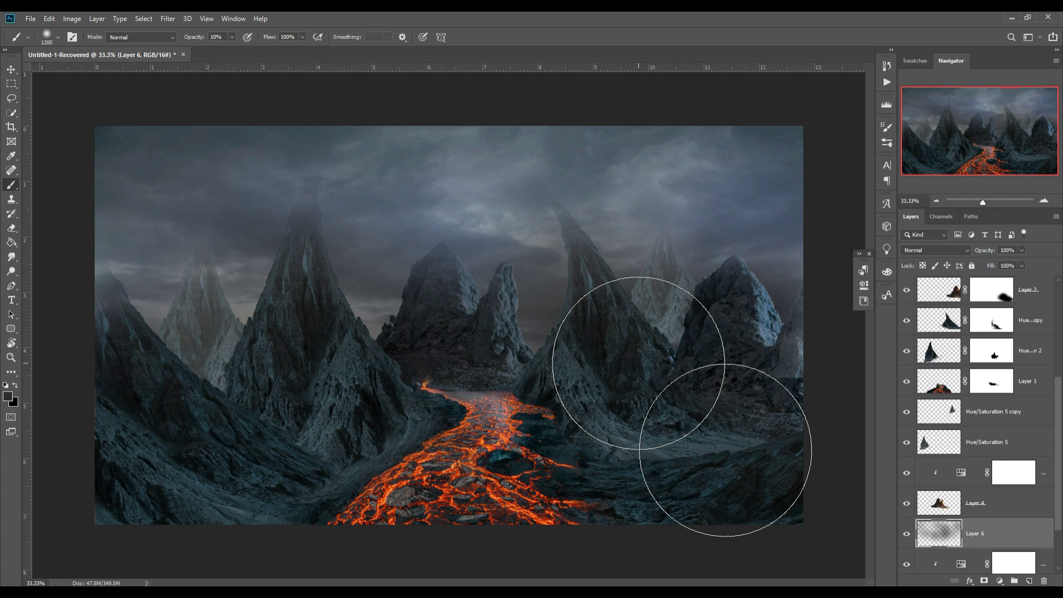
Step: On a new Layer 7, brush faint white (#ffffff) mist across the mountains
left_click(1036, 581)
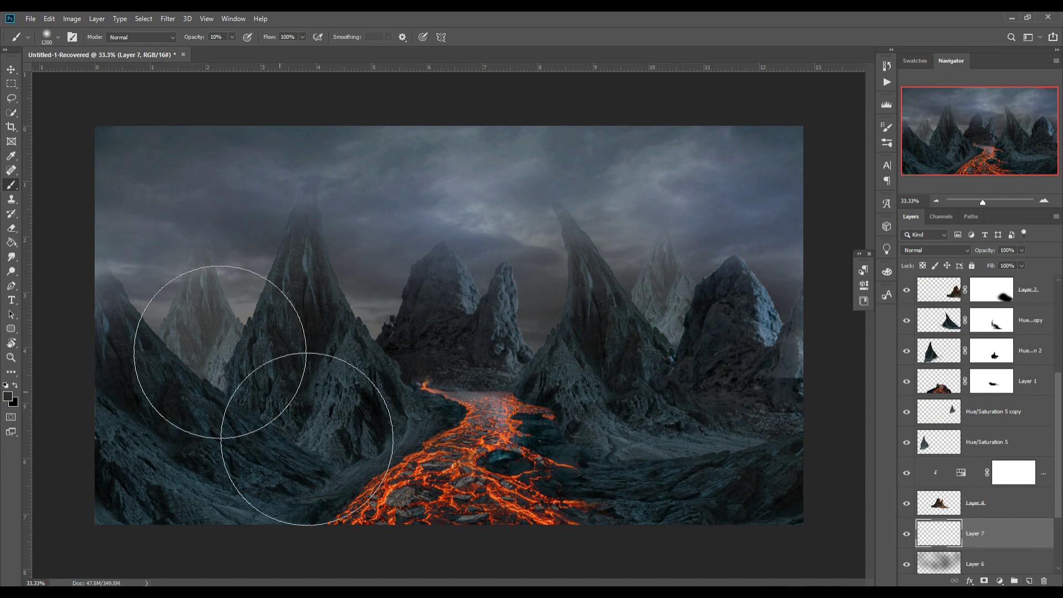
left_click_drag(249, 354, 265, 337)
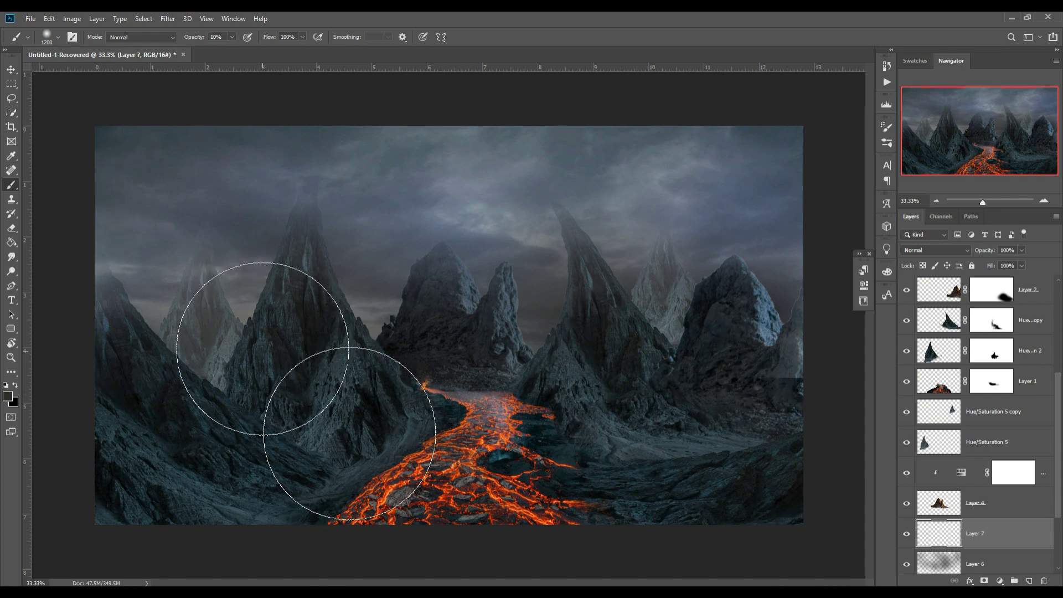
left_click(12, 398)
type("ffffff")
left_click(1029, 279)
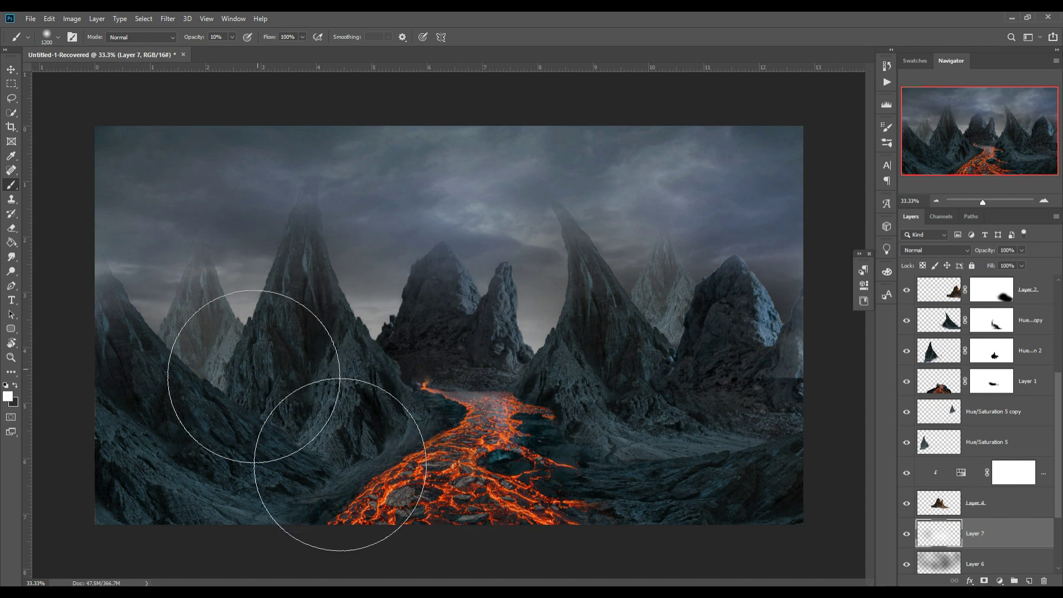
mouse_move(166, 368)
left_mouse_down()
mouse_move(709, 327)
mouse_move(771, 308)
mouse_move(613, 320)
mouse_move(451, 309)
mouse_move(435, 254)
mouse_move(408, 225)
mouse_move(356, 344)
mouse_move(271, 216)
mouse_move(233, 251)
mouse_move(178, 344)
mouse_move(190, 301)
mouse_move(190, 332)
mouse_move(511, 415)
mouse_move(648, 252)
mouse_move(665, 302)
mouse_move(660, 337)
mouse_move(721, 314)
mouse_move(546, 356)
mouse_move(280, 190)
mouse_move(55, 86)
left_mouse_up()
left_click(11, 70)
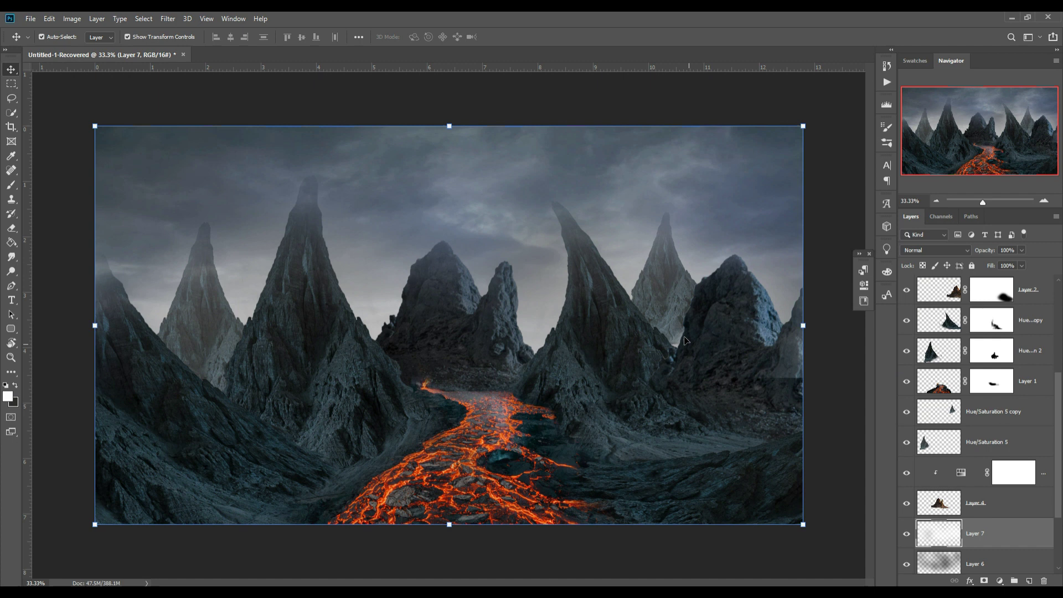
Step: Duplicate the Hue/Saturation 2 copy rock, shrink it to about 78%, and move it below Layer 5
scroll(1041, 301, "up", 3)
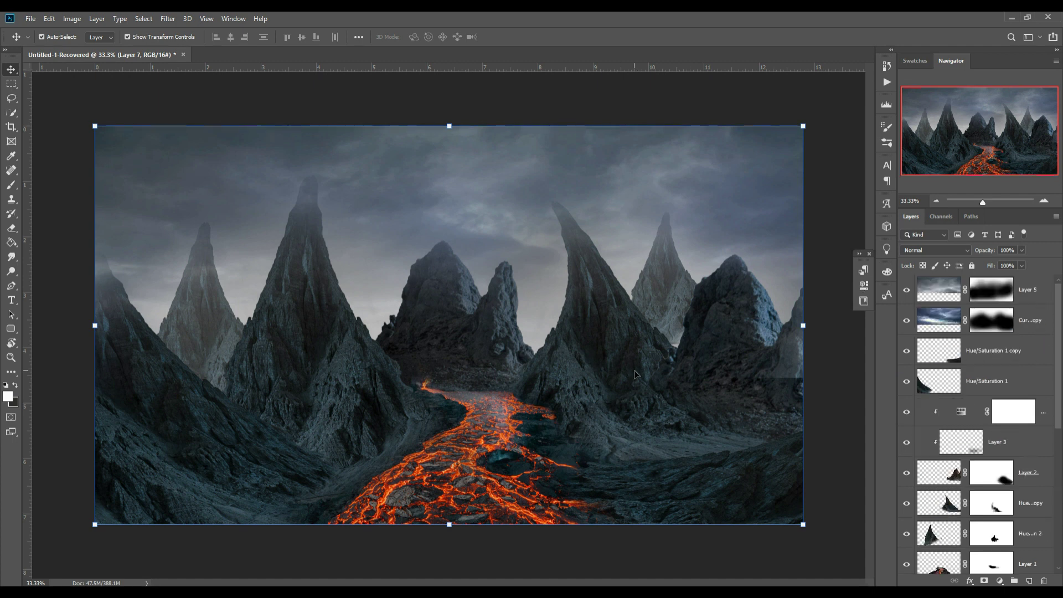
left_click(603, 333)
right_click(1041, 502)
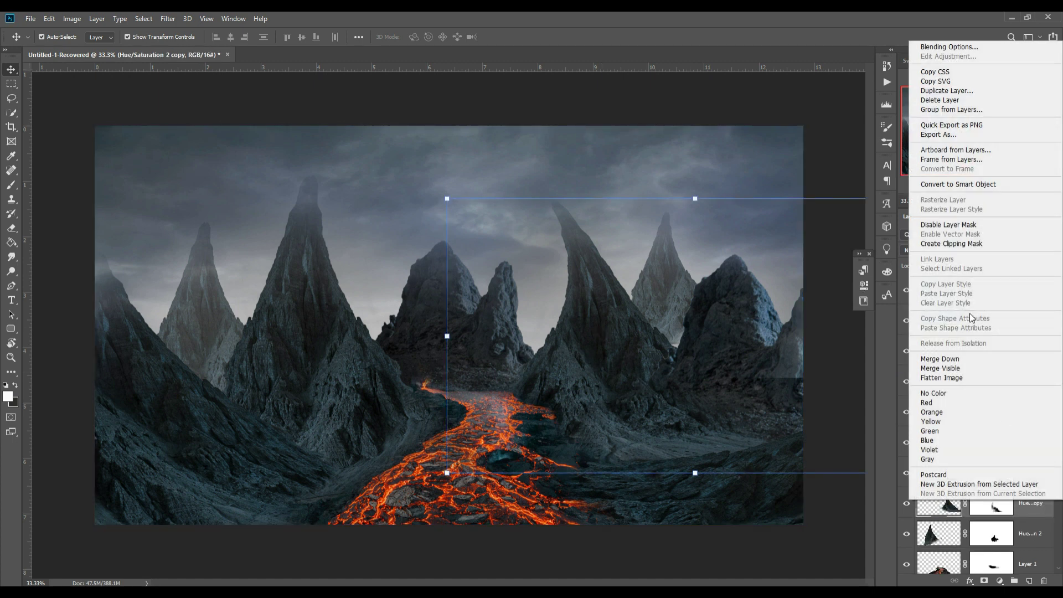
left_click(942, 93)
left_click(622, 176)
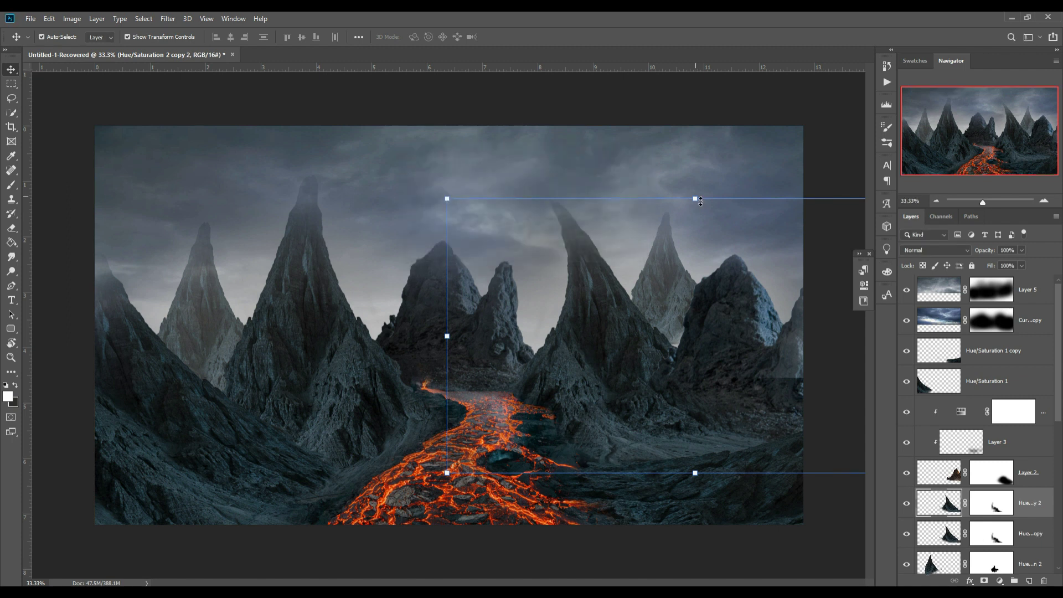
key("ctrl+t")
left_click_drag(695, 198, 695, 258)
left_click_drag(670, 211, 768, 278)
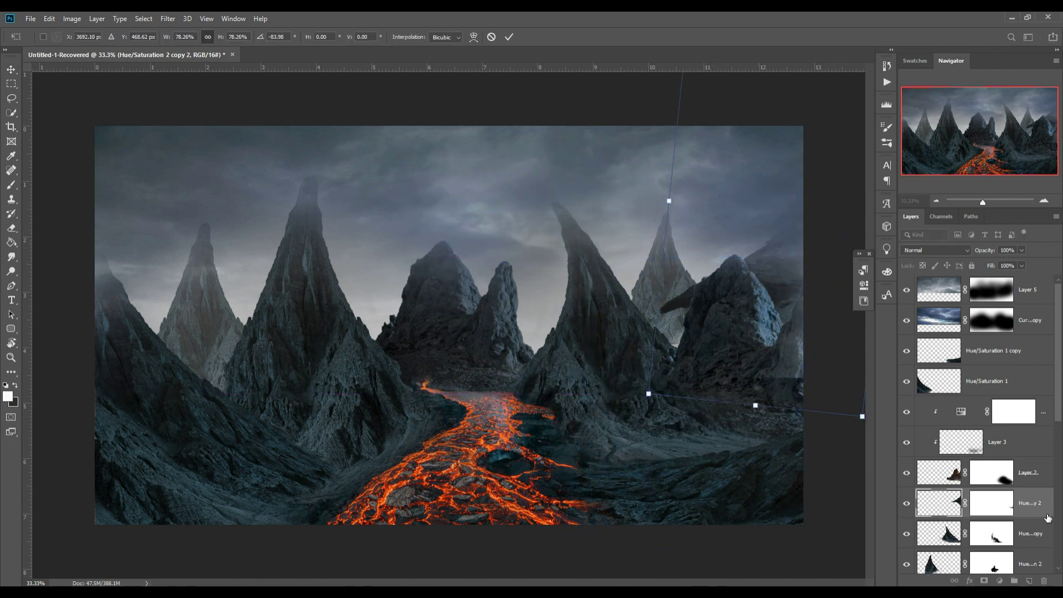
left_click_drag(997, 503, 1013, 305)
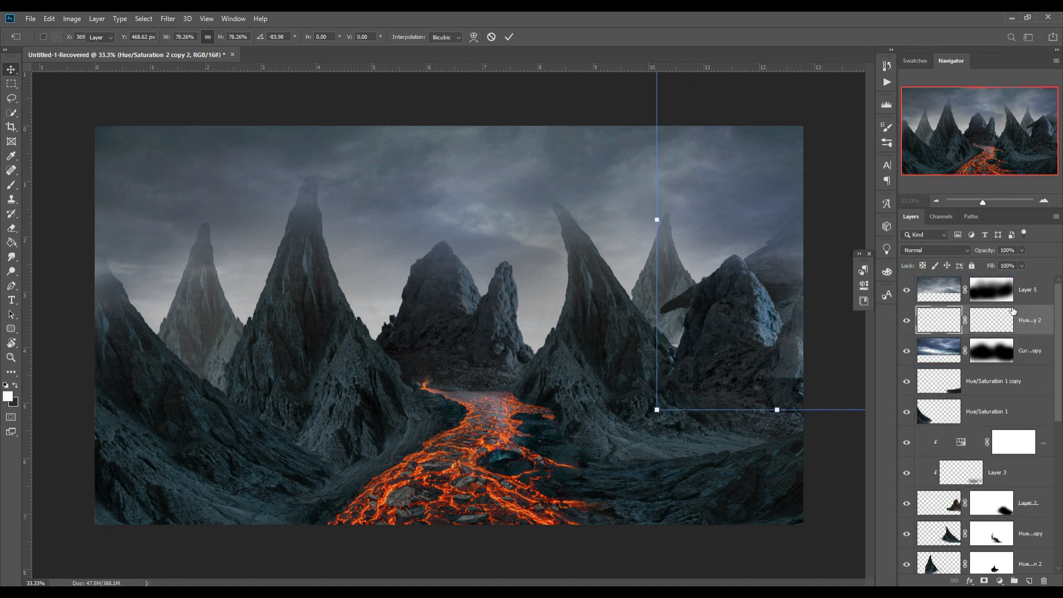
key("Return")
Step: Rotate the rock copy 61.5 degrees and position it over the lava river
mouse_move(692, 284)
left_mouse_down()
mouse_move(722, 377)
mouse_move(714, 457)
left_mouse_up()
key("ctrl+t")
left_click_drag(828, 176, 910, 402)
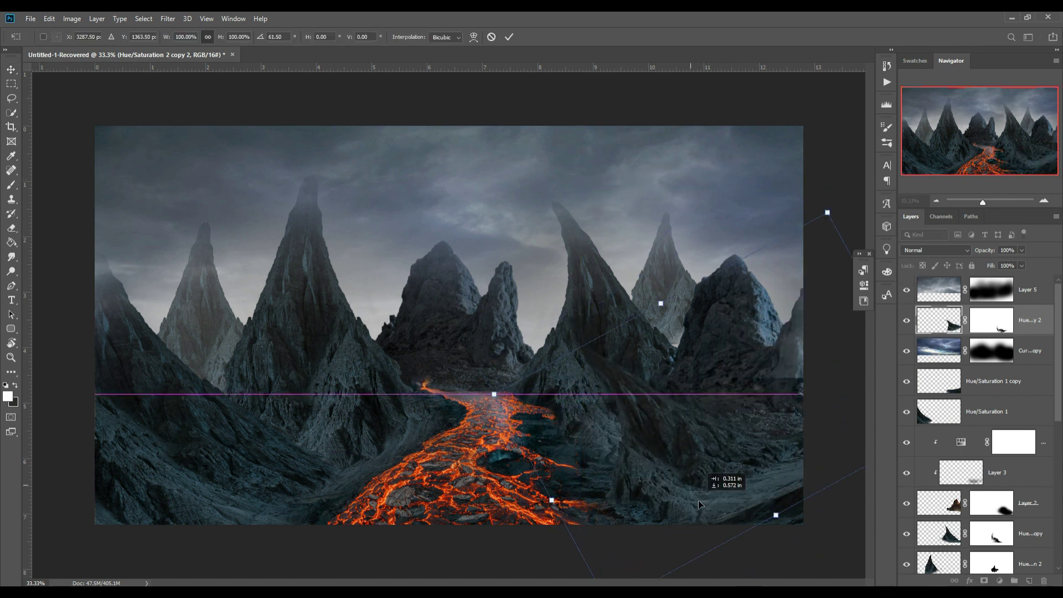
left_click_drag(666, 416, 702, 482)
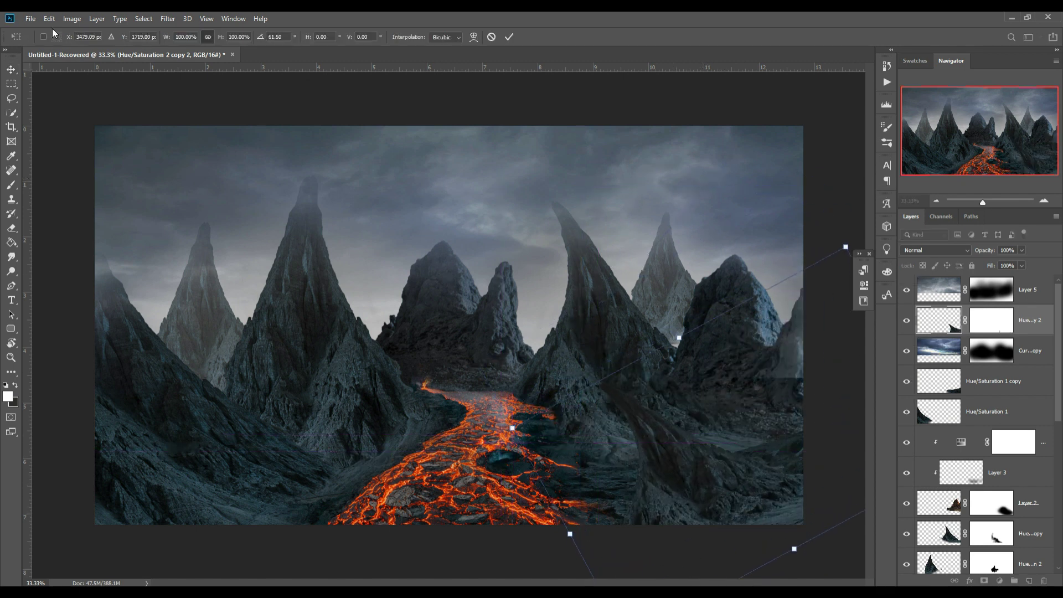
left_click(509, 37)
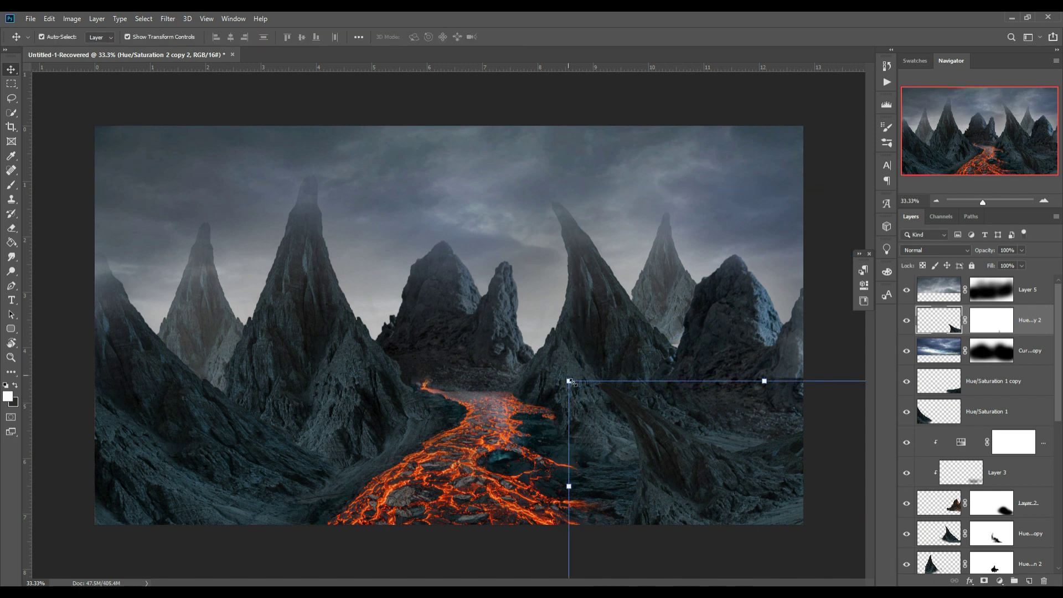
Step: Stretch the rock slab to about 163% wide so it spans the lava river
key("ctrl+t")
left_click_drag(574, 388, 723, 500)
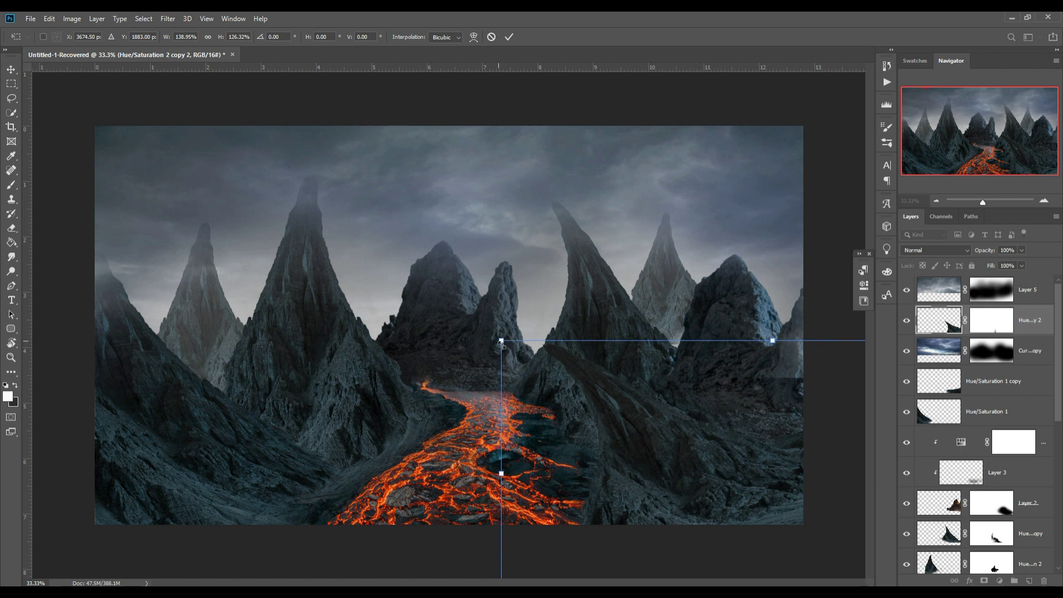
left_click_drag(500, 340, 408, 338)
mouse_move(675, 490)
left_mouse_down()
mouse_move(741, 497)
mouse_move(717, 501)
left_mouse_up()
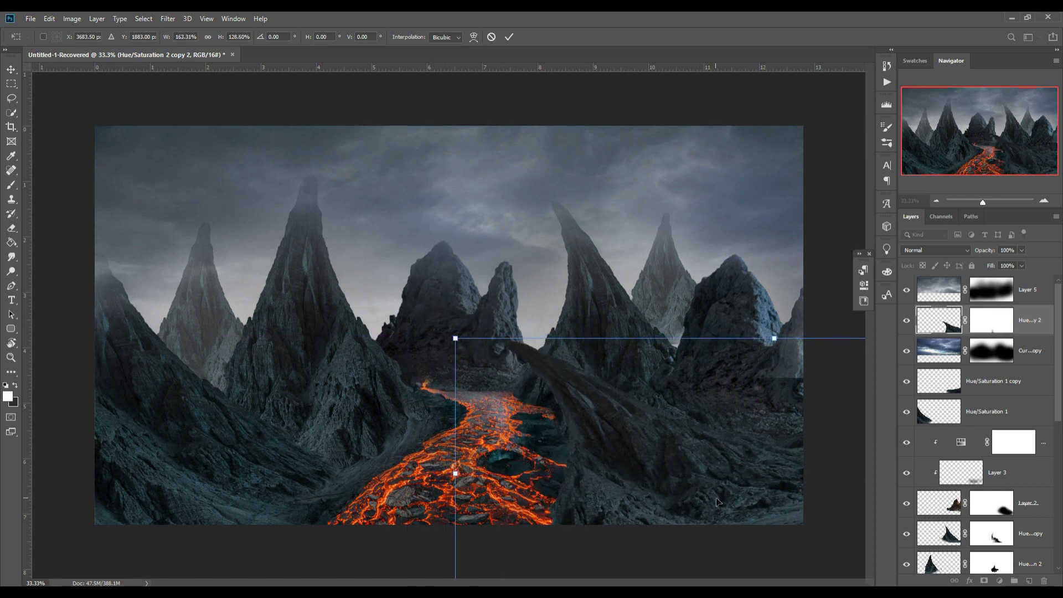
left_click(509, 37)
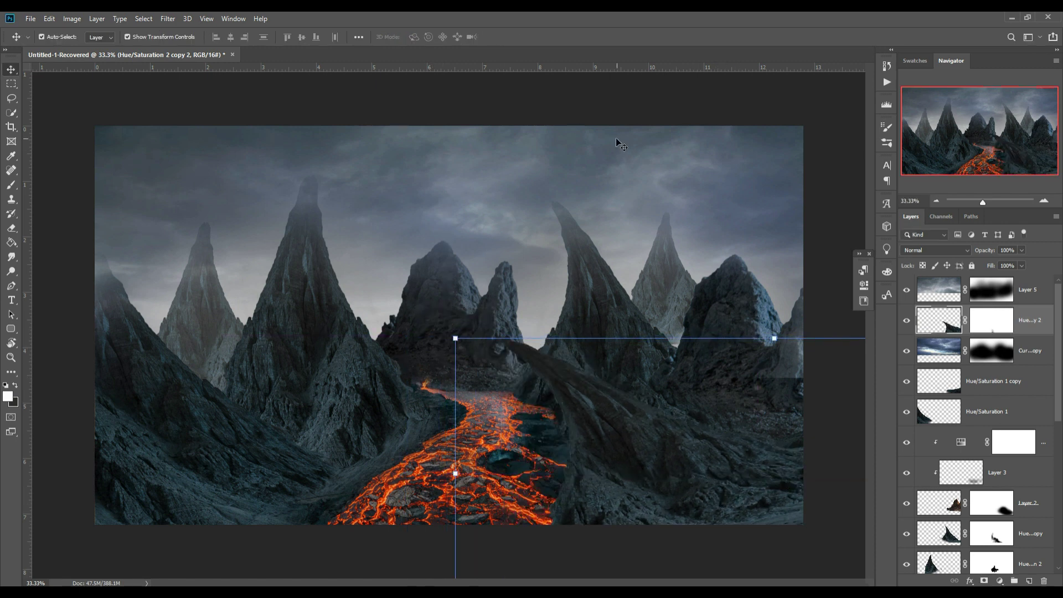
Step: Warp the rock slab into an arch with its left end resting on the peak, then commit
left_click(49, 19)
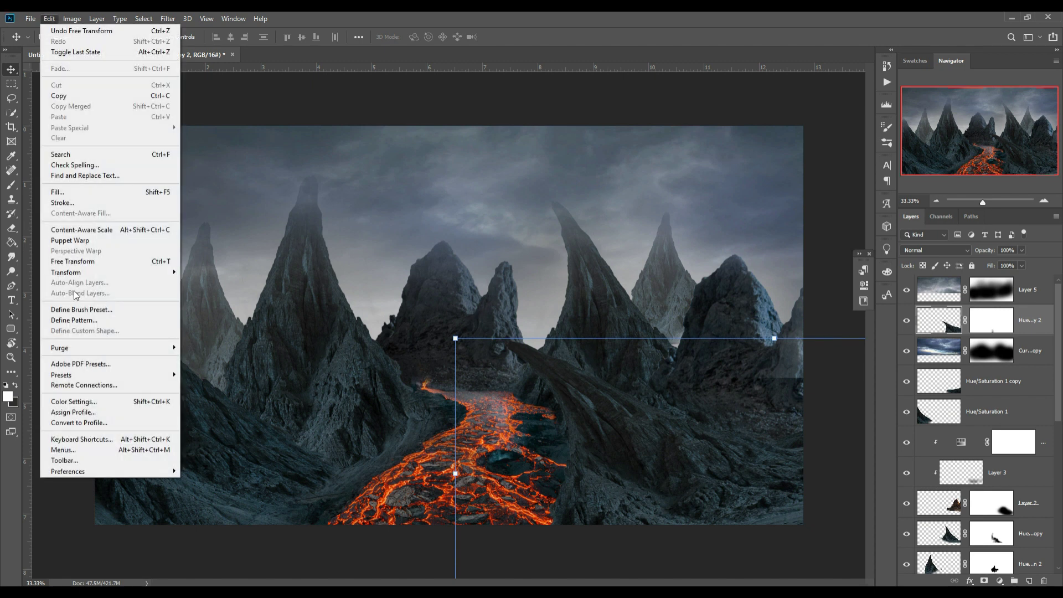
left_click(191, 341)
left_click_drag(511, 348, 449, 319)
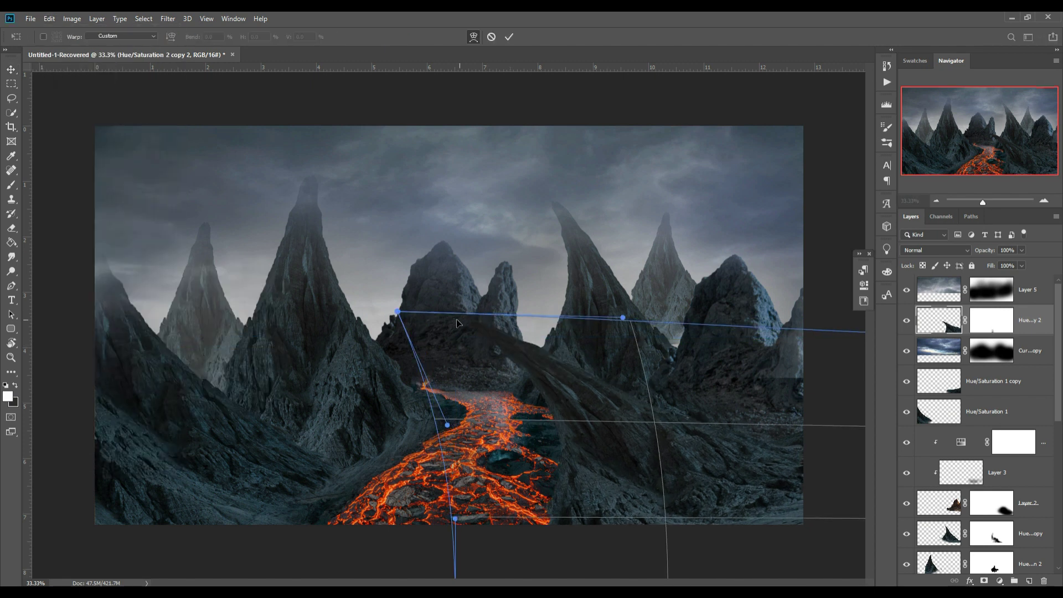
mouse_move(586, 388)
left_mouse_down()
mouse_move(599, 370)
mouse_move(569, 461)
left_mouse_up()
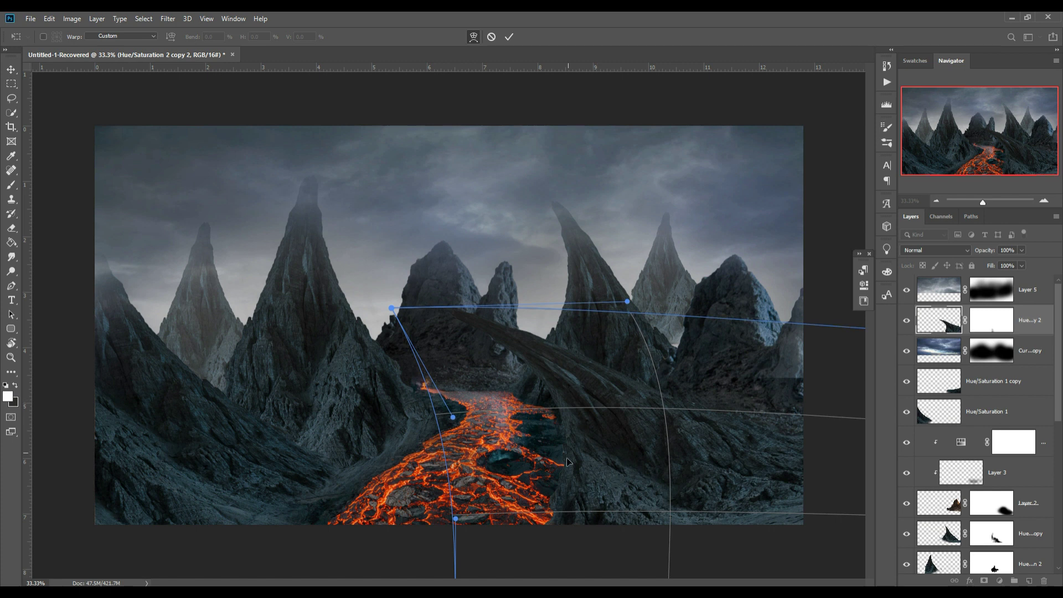
left_click_drag(392, 308, 391, 321)
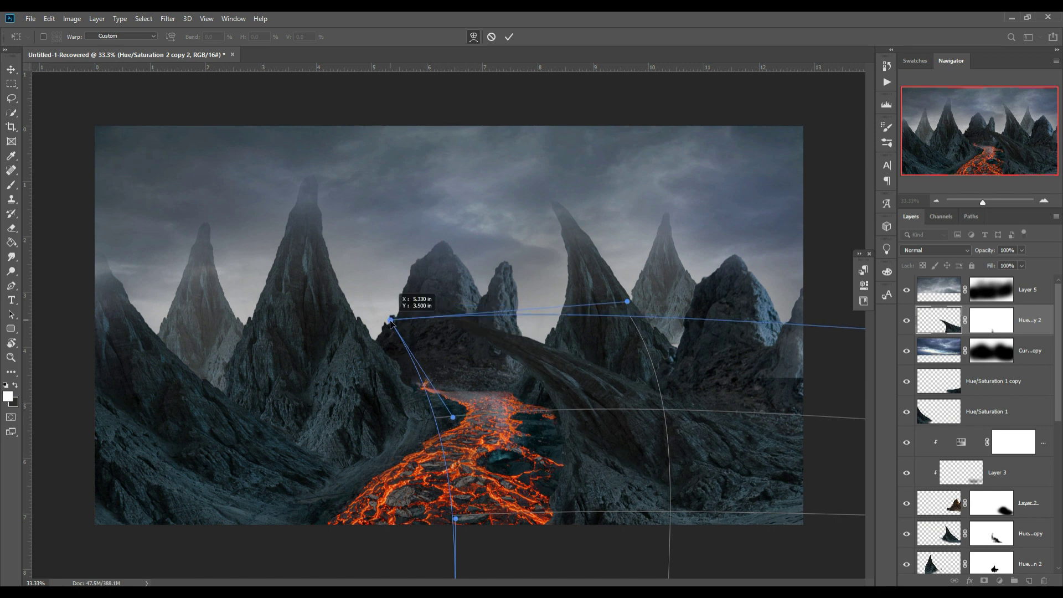
left_click_drag(562, 363, 562, 369)
left_click(509, 37)
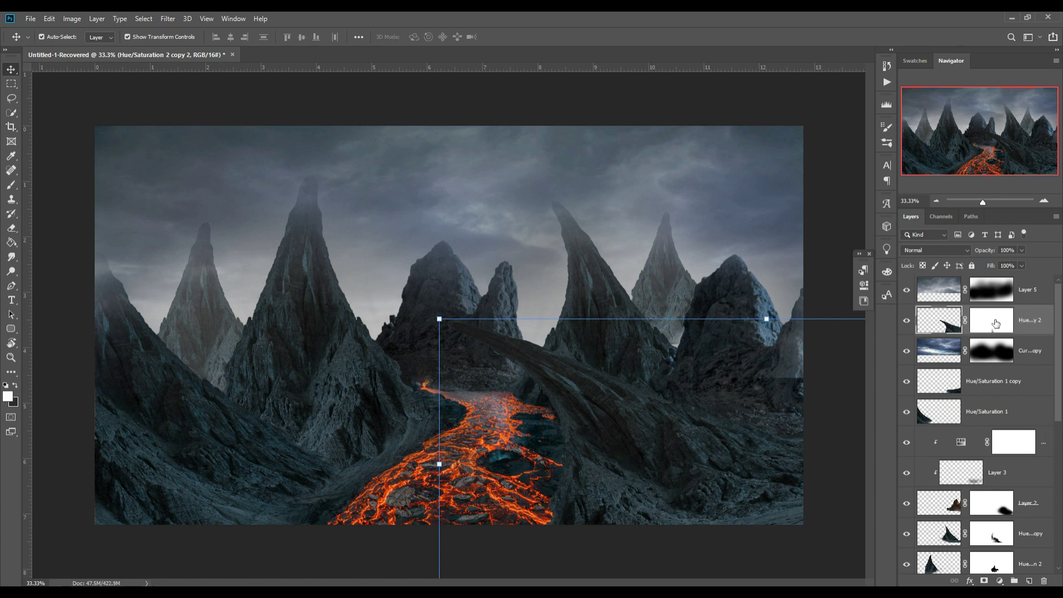
Step: Paint black on the rock copy's layer mask to hide the arch base and reveal lava
left_click(995, 323)
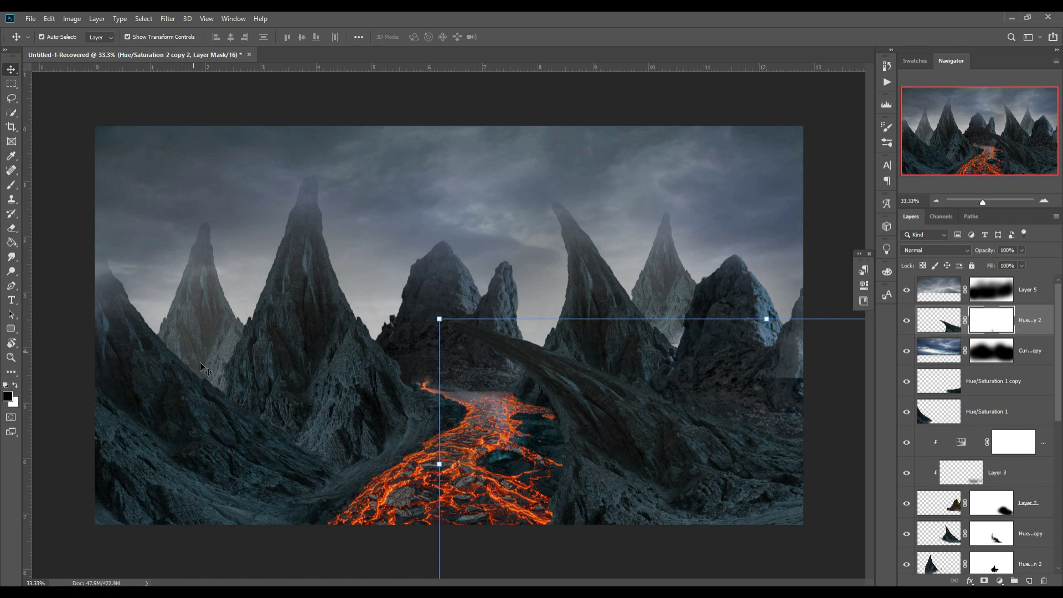
left_click(10, 189)
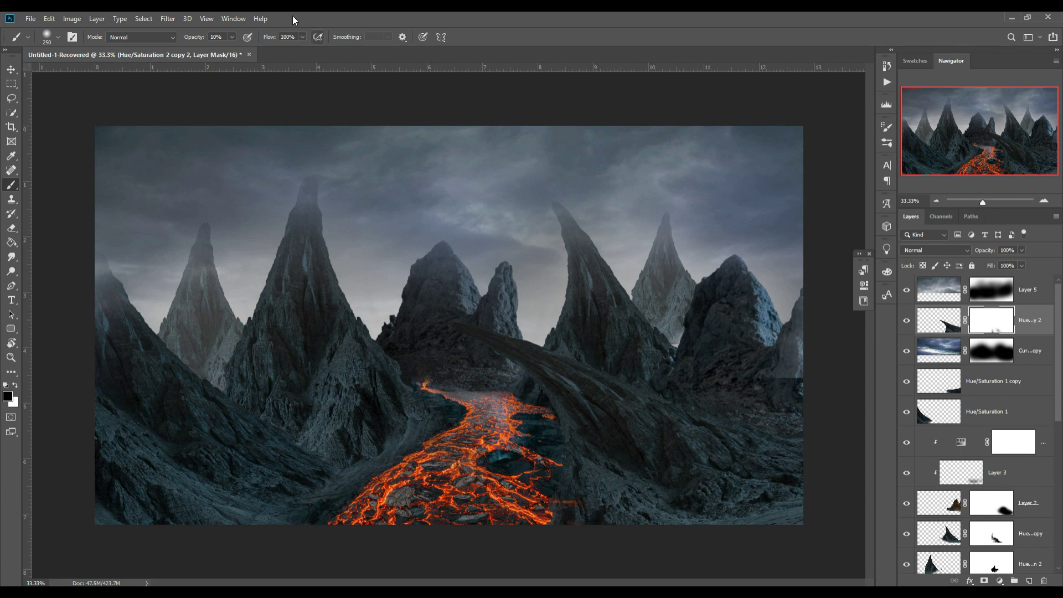
left_click_drag(619, 528, 587, 535)
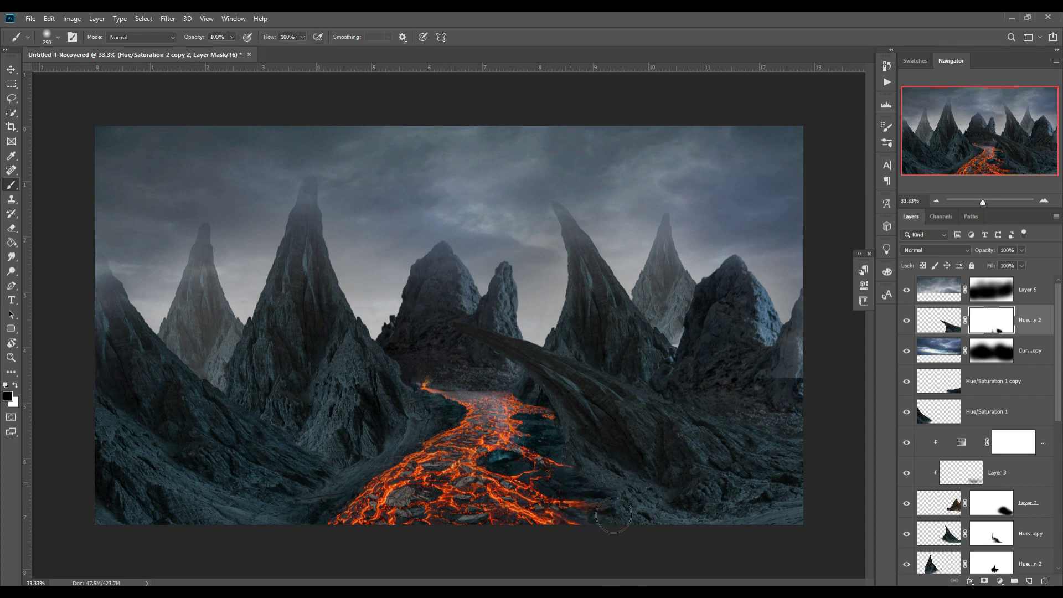
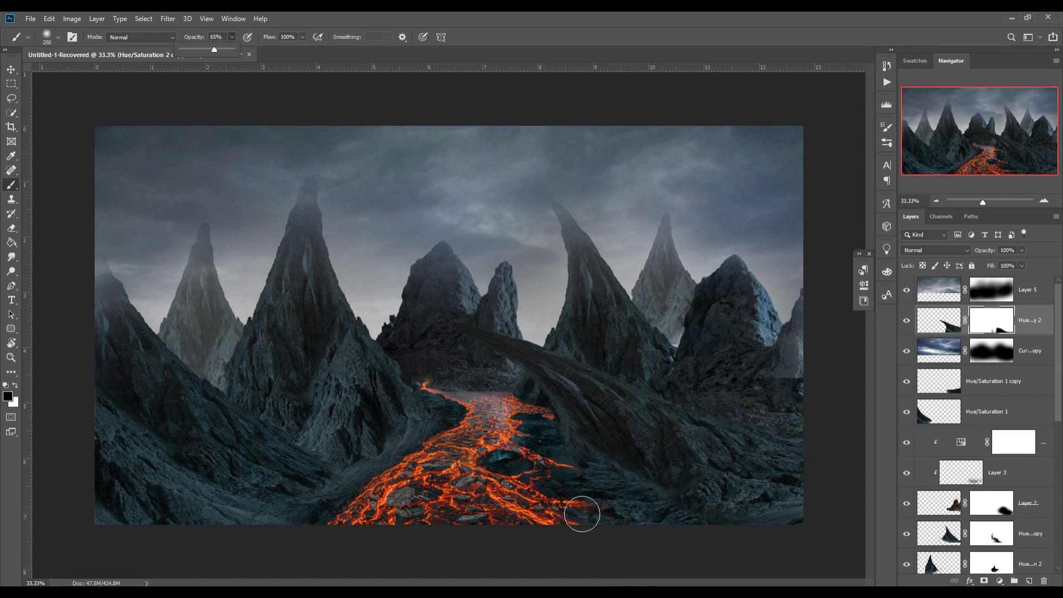
Step: Switch to the Move tool and select the arching rock spike layer
left_click(645, 522)
left_click(17, 67)
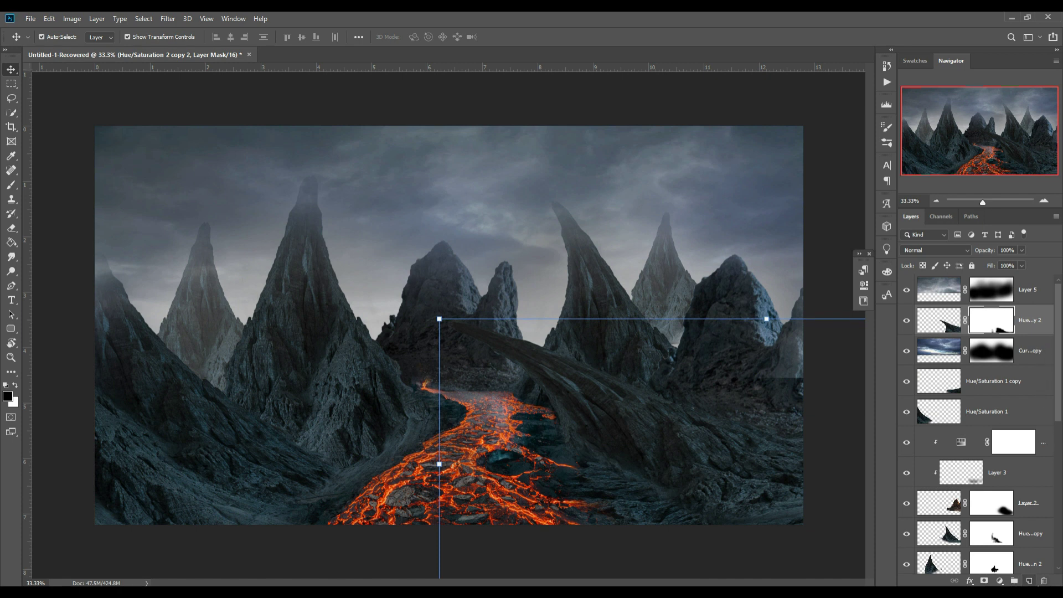
left_click(1028, 581)
right_click(1009, 324)
key("Escape")
Step: Add a Hue/Saturation adjustment clipped to the spike, then delete it
left_click(1024, 327)
left_click(999, 581)
left_click(1005, 475)
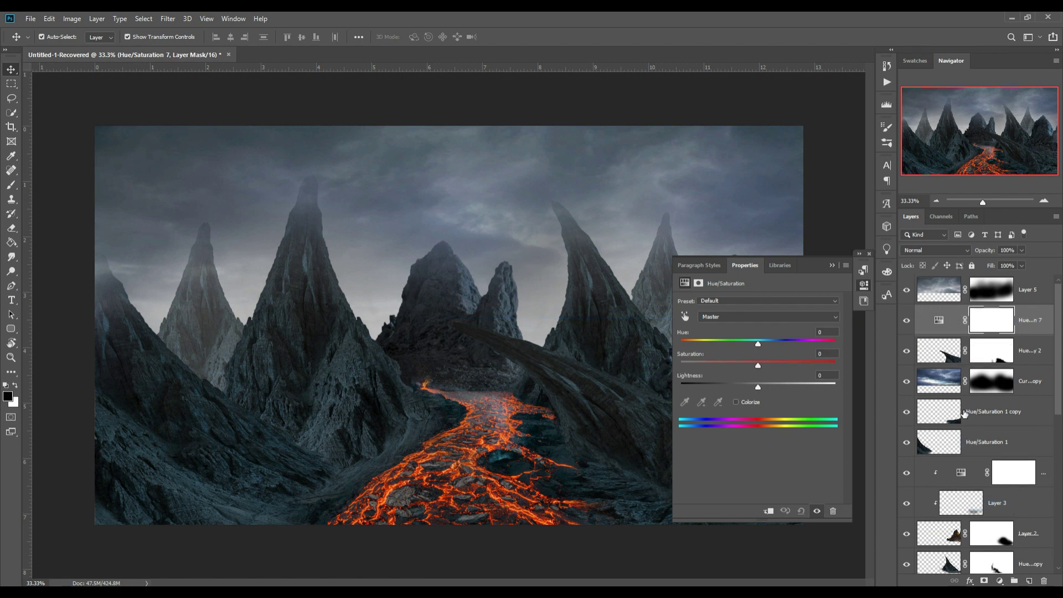
left_click(769, 513)
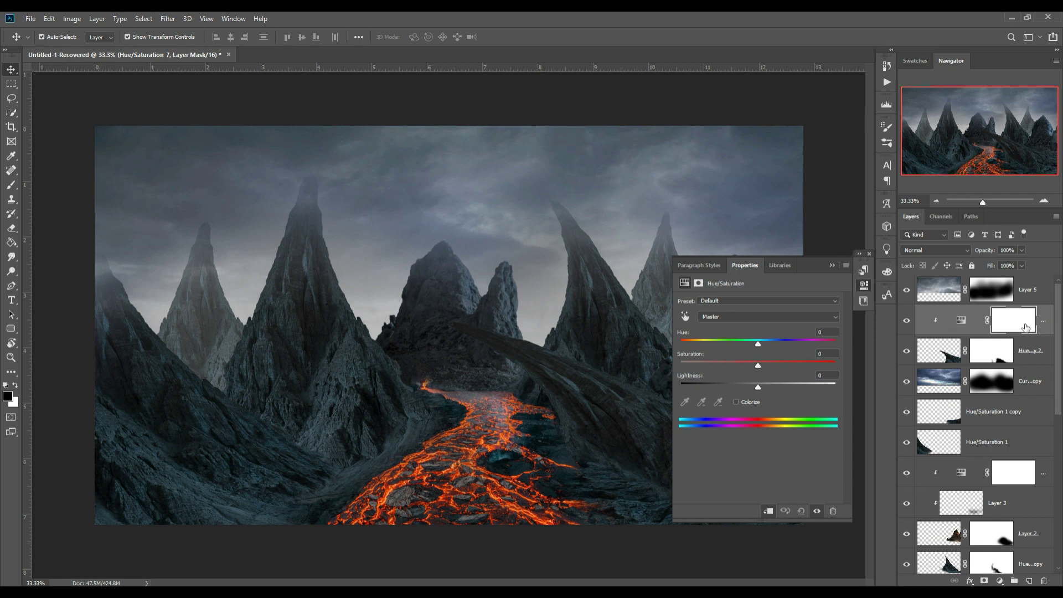
left_click(1055, 337)
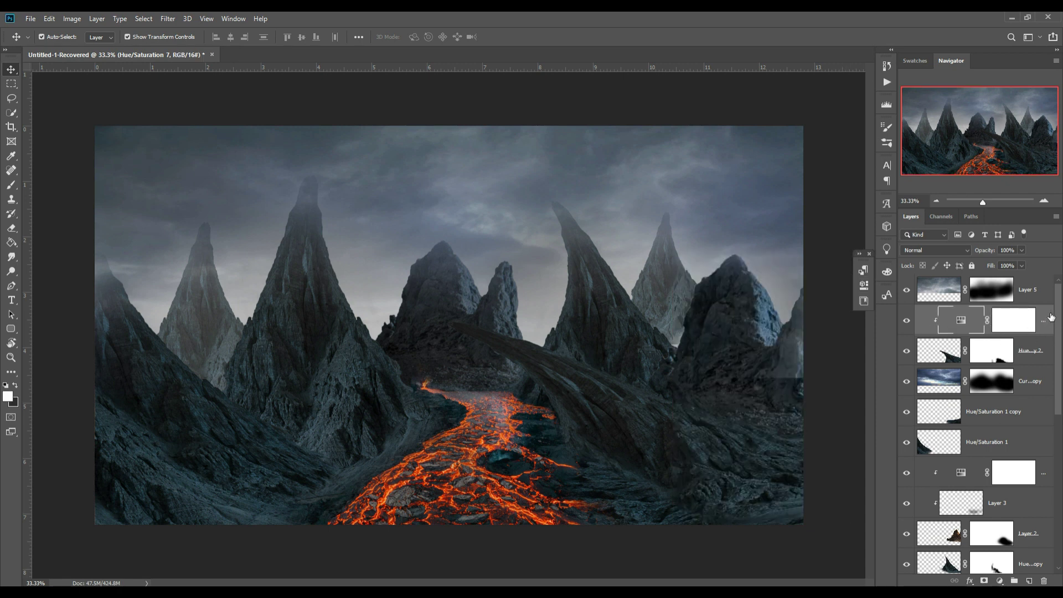
key("Delete")
Step: Create a new empty Layer 8 above the spike layer and open its options menu
left_click(1000, 581)
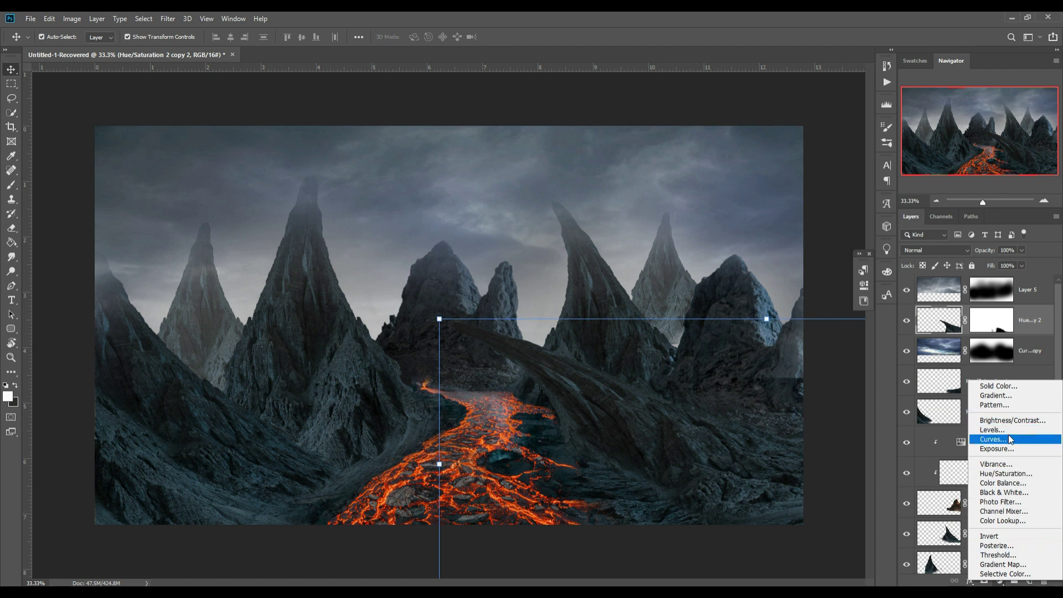
key("Escape")
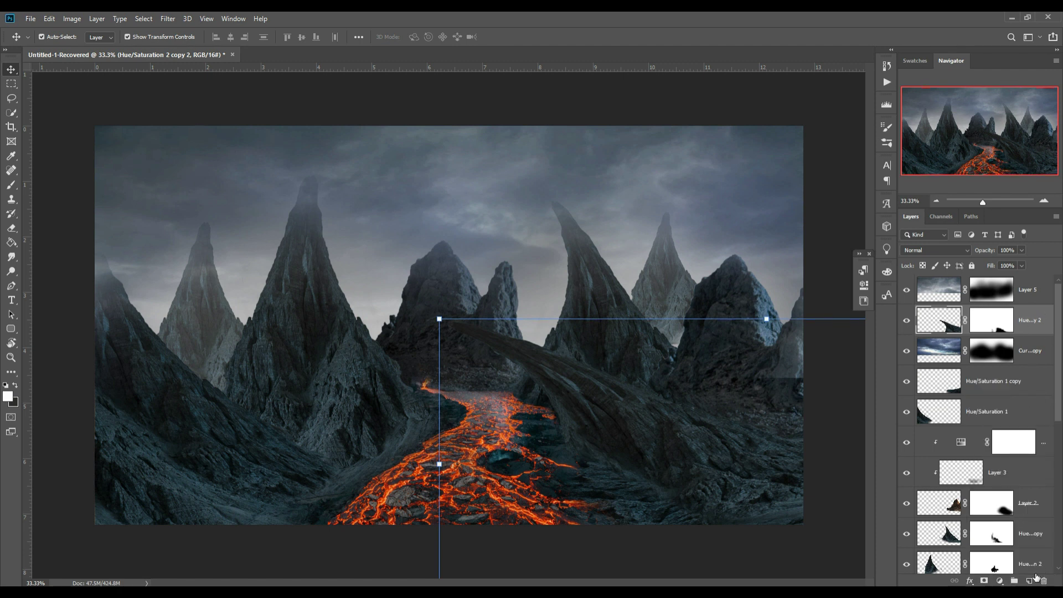
left_click(1029, 581)
right_click(999, 329)
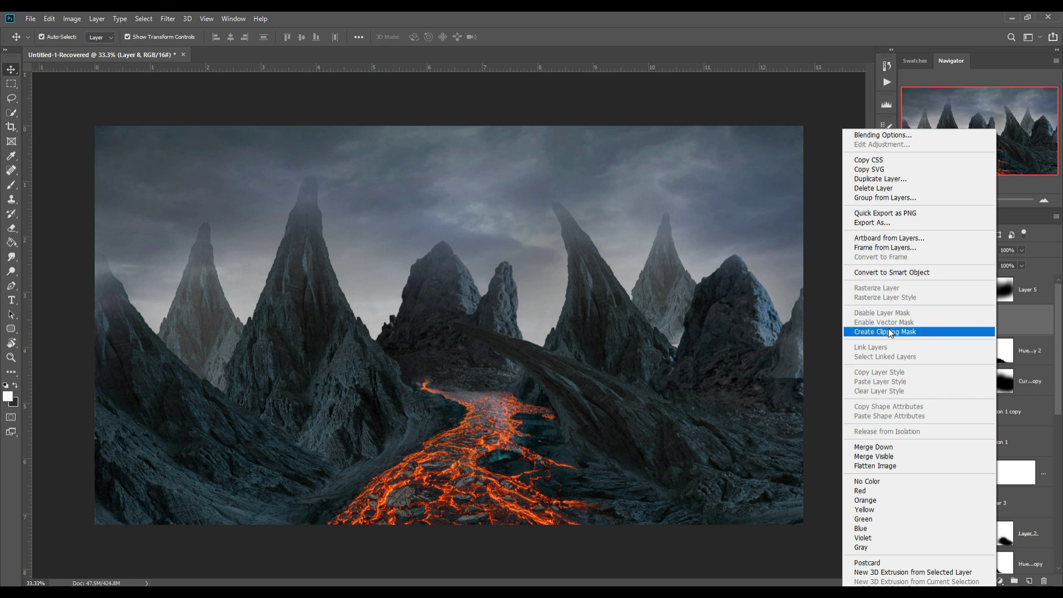
Step: Clip Layer 8 to the rock spike and set its blend mode to Linear Dodge (Add)
left_click(889, 332)
left_click(958, 249)
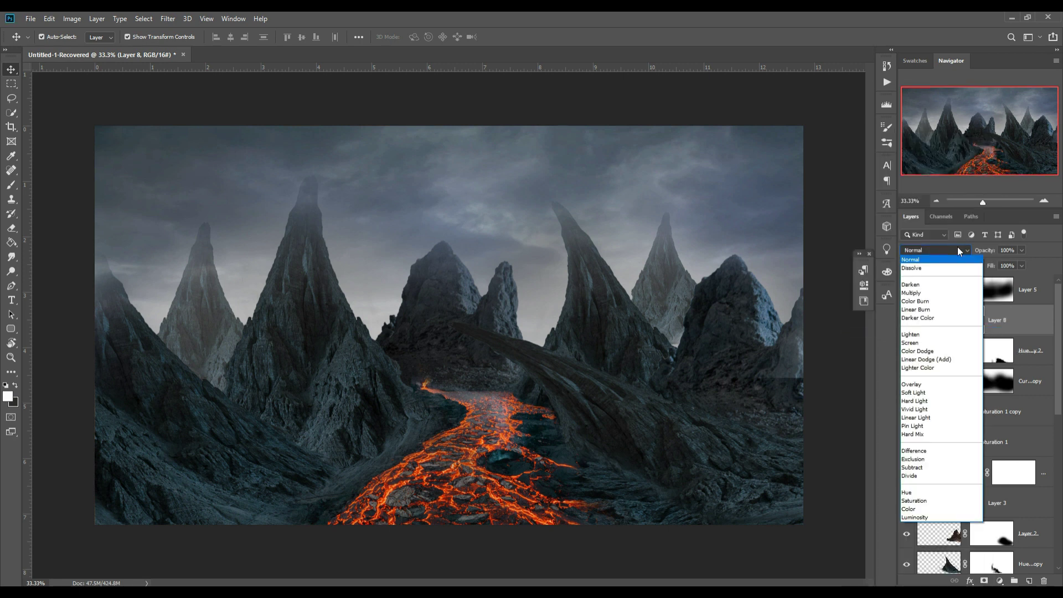
left_click(942, 360)
Step: Add an orange-red fc3804 Solid Color fill and invert its mask to hide it
left_click(1000, 581)
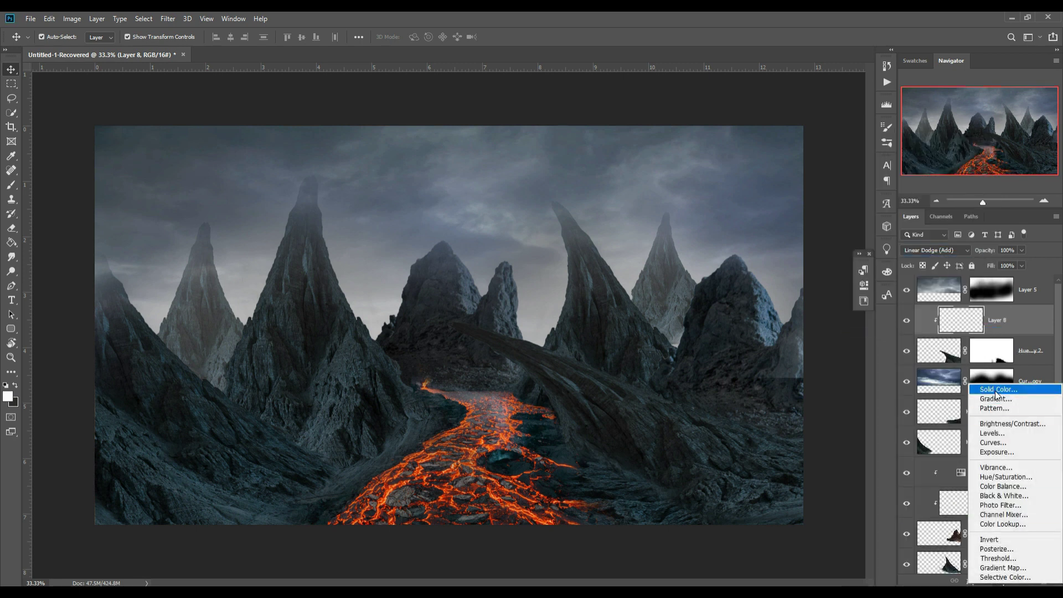
left_click(997, 393)
left_click_drag(900, 323, 905, 285)
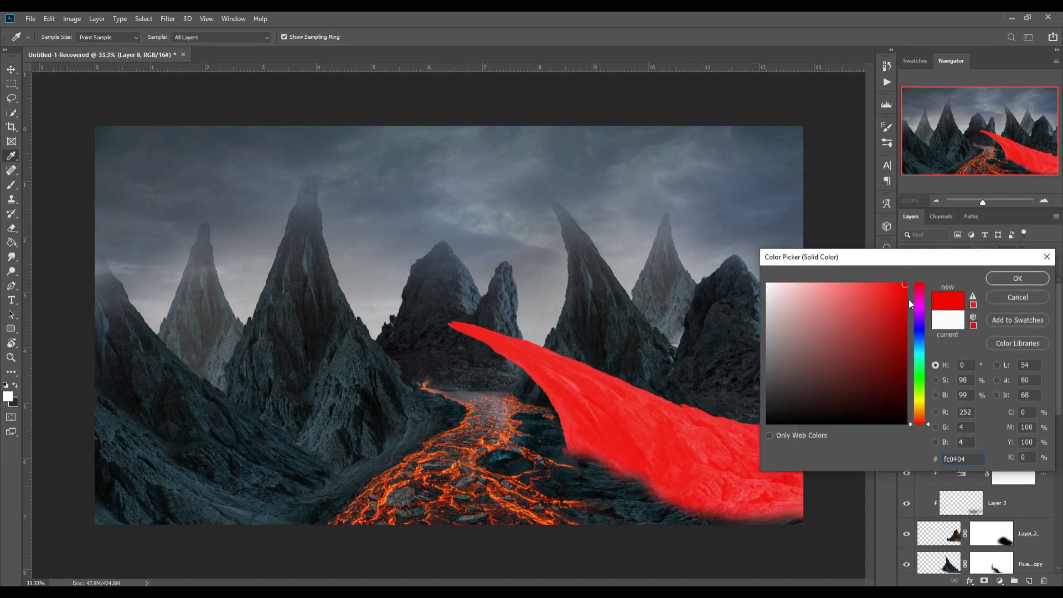
left_click_drag(930, 429, 931, 424)
left_click(1018, 278)
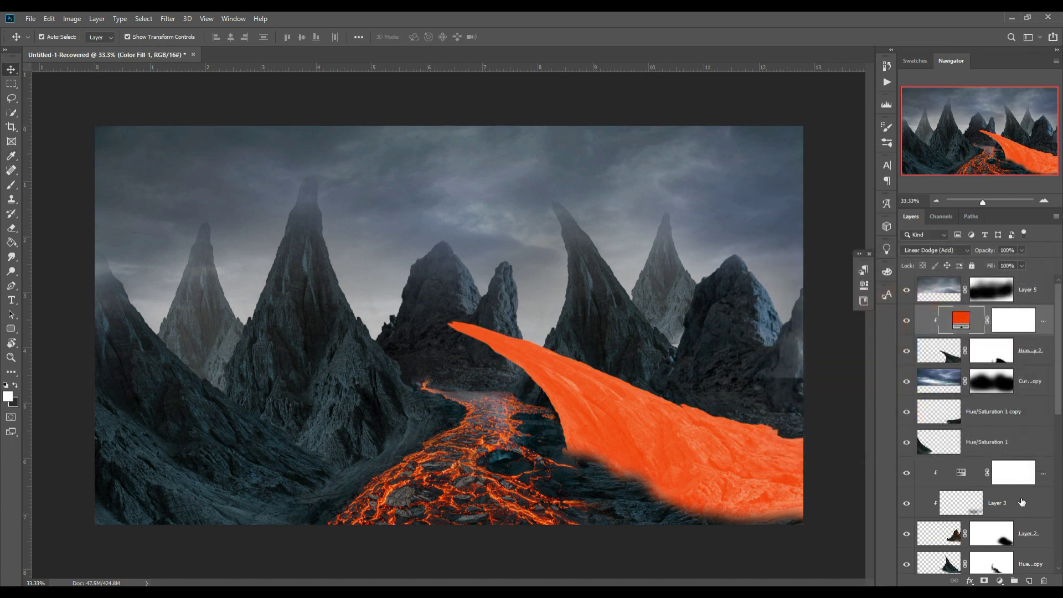
left_click(1017, 327)
key("ctrl+i")
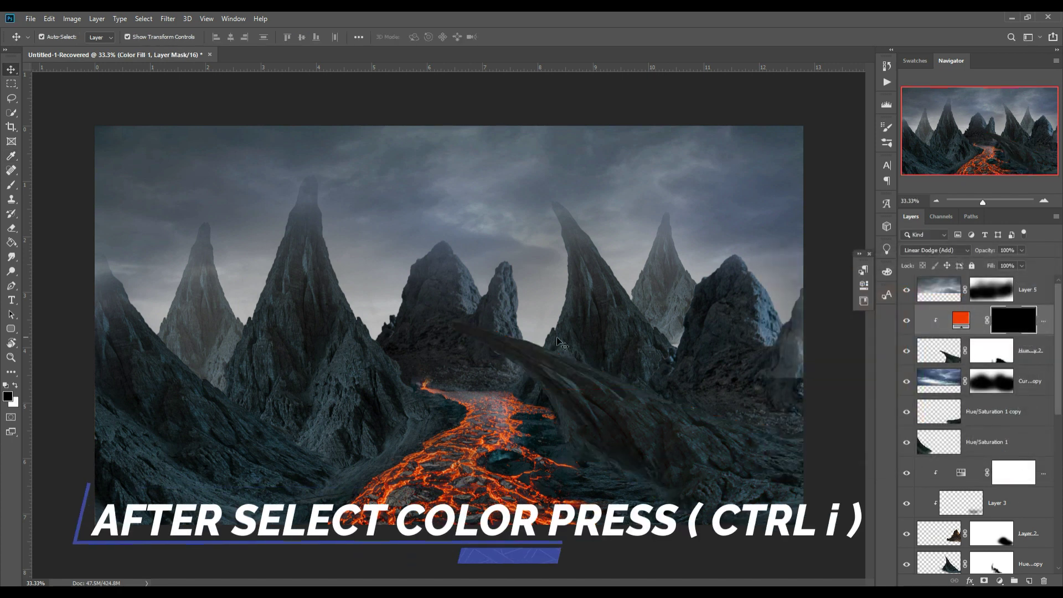
Step: Zoom in and brush orange glow along the spike's lower edge with a soft brush
left_click(11, 185)
key("ctrl+plus")
key("ctrl+plus")
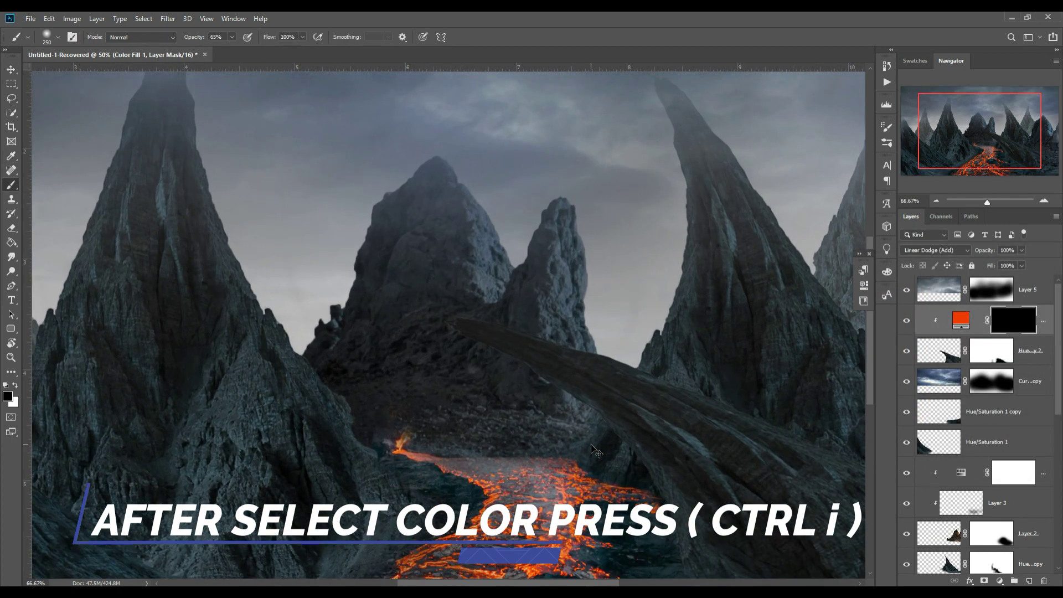
key("ctrl+plus")
key("ctrl+plus")
key("bracketleft")
key("bracketleft")
key("bracketleft")
key("bracketleft")
key("bracketleft")
key("bracketleft")
key("bracketleft")
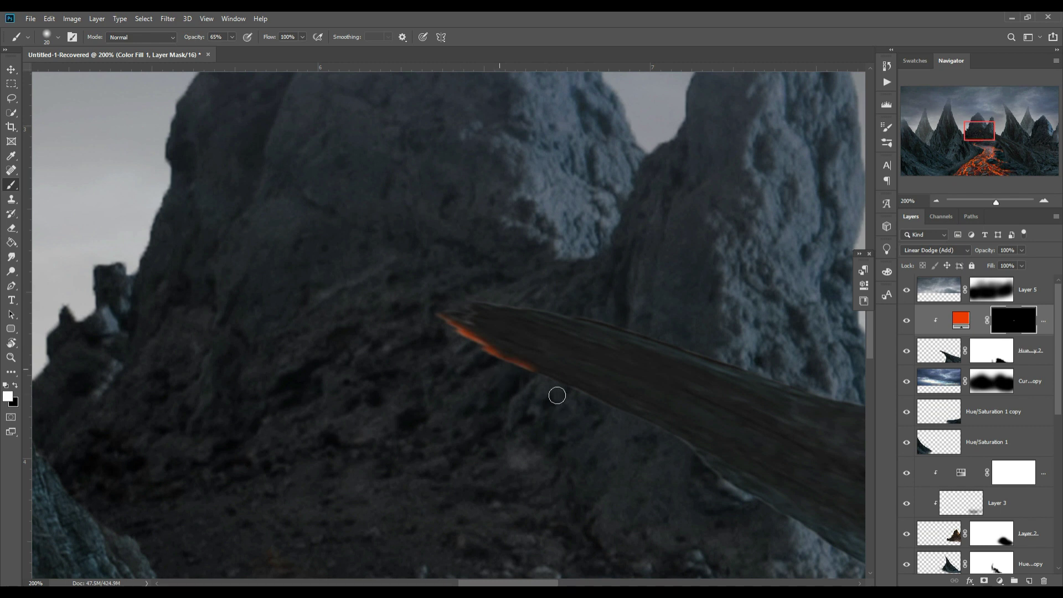
mouse_move(609, 421)
left_mouse_down()
mouse_move(706, 457)
mouse_move(819, 540)
mouse_move(487, 316)
mouse_move(410, 249)
mouse_move(499, 323)
mouse_move(619, 460)
mouse_move(666, 543)
mouse_move(575, 391)
left_mouse_up()
left_click_drag(567, 334, 622, 496)
left_click_drag(634, 549, 682, 538)
Step: With a smaller brush at 16% opacity, paint glow into the spike's cracks
left_click(231, 38)
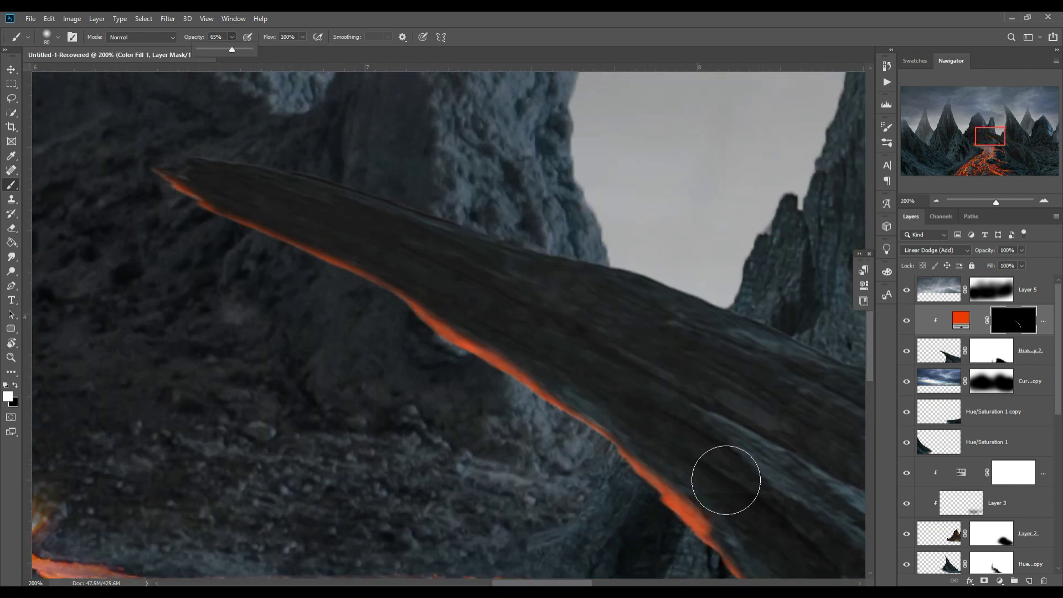
key("bracketleft")
key("bracketleft")
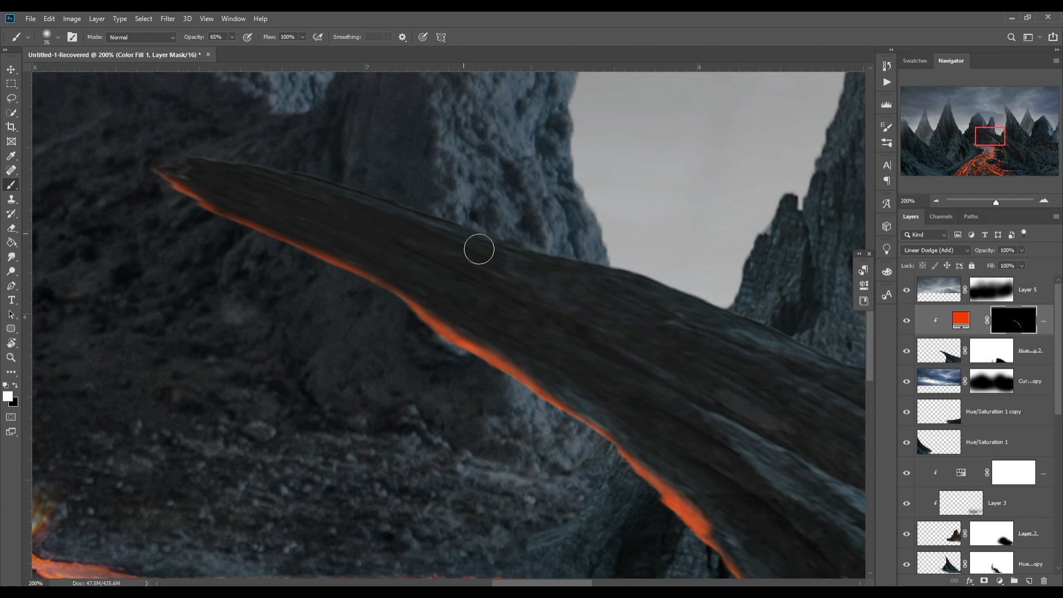
left_click_drag(213, 51, 206, 51)
left_click_drag(702, 417, 390, 189)
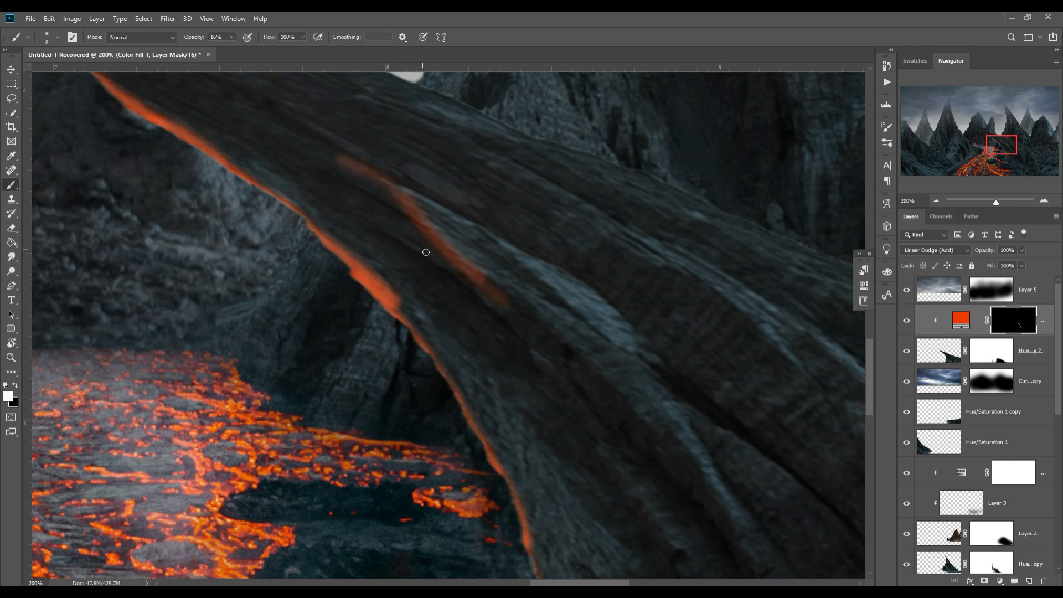
scroll(524, 367, "down", 3)
scroll(509, 198, "up", 2)
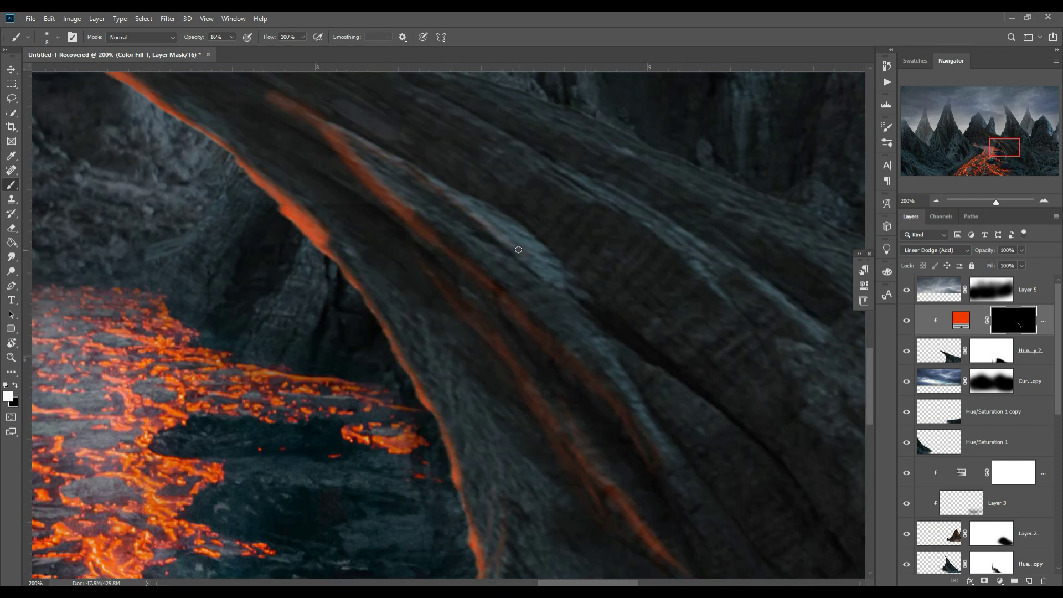
scroll(463, 207, "up", 2)
left_click_drag(817, 419, 495, 230)
mouse_move(540, 325)
left_mouse_down()
mouse_move(622, 399)
mouse_move(596, 434)
mouse_move(584, 349)
mouse_move(713, 454)
mouse_move(460, 290)
mouse_move(449, 417)
left_mouse_up()
Step: On a new Layer 9, paint soft orange glow around the rock spike's base
left_click(1029, 580)
left_click(9, 398)
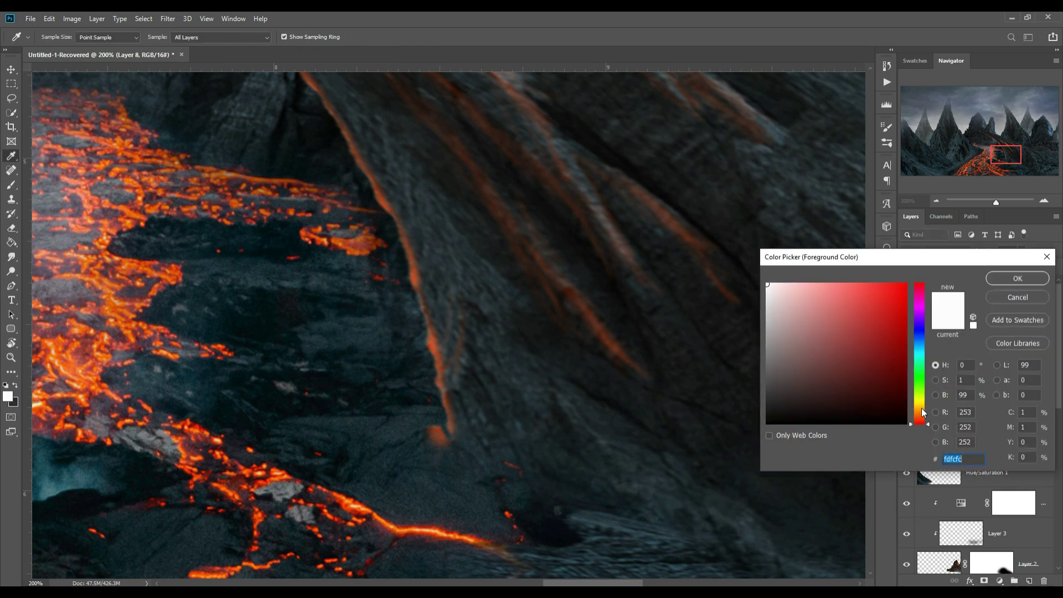
left_click(1004, 283)
key("b")
mouse_move(447, 472)
left_mouse_down()
mouse_move(358, 439)
mouse_move(507, 480)
left_mouse_up()
scroll(592, 450, "down", 3)
left_click_drag(592, 450, 574, 555)
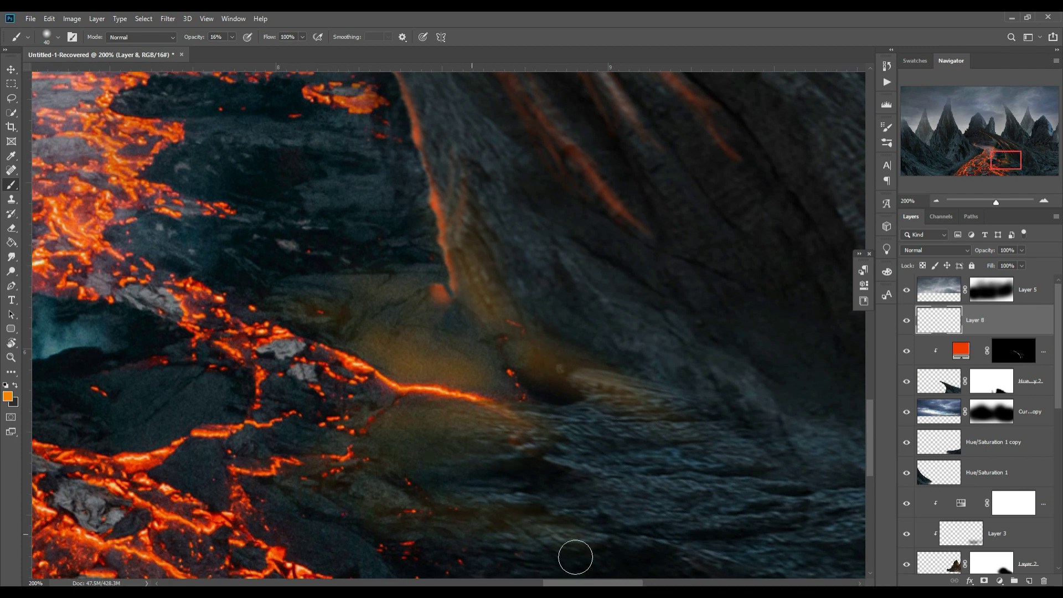
scroll(574, 556, "down", 2)
mouse_move(800, 549)
left_mouse_down()
mouse_move(452, 475)
mouse_move(426, 383)
mouse_move(596, 460)
left_mouse_up()
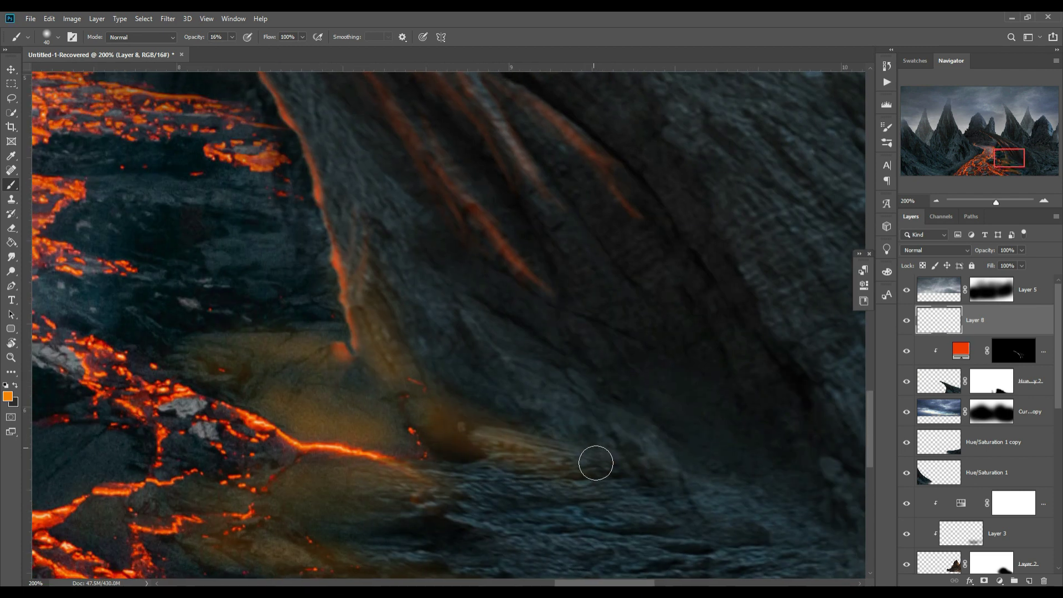
scroll(596, 460, "up", 2)
Step: Target the glow fill's mask, reset colours to white and black, and zoom out
key("alt+bracketleft")
key("d")
scroll(541, 371, "up", 3)
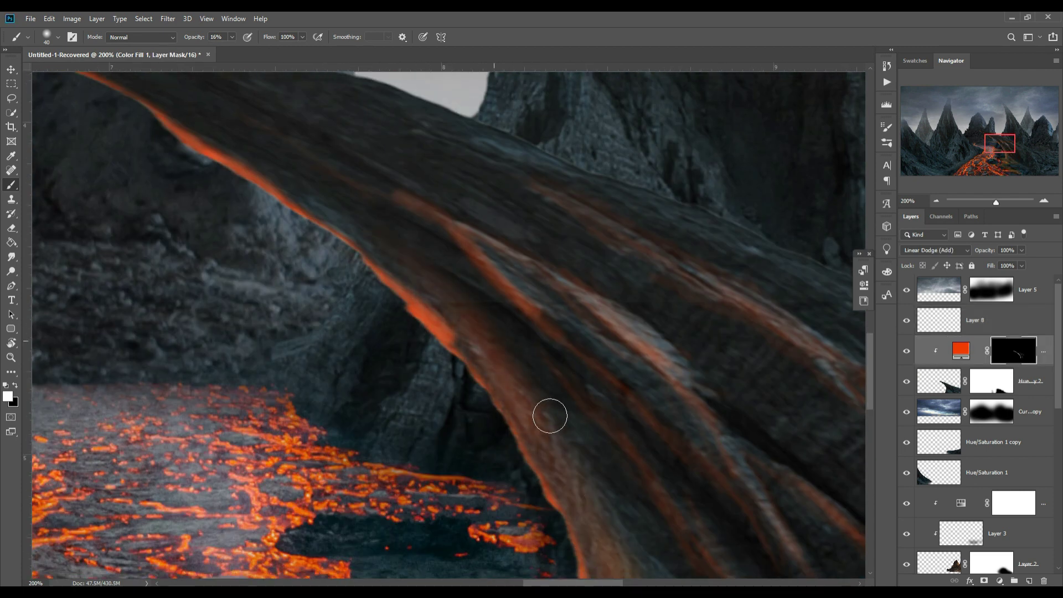
scroll(548, 415, "left", 3)
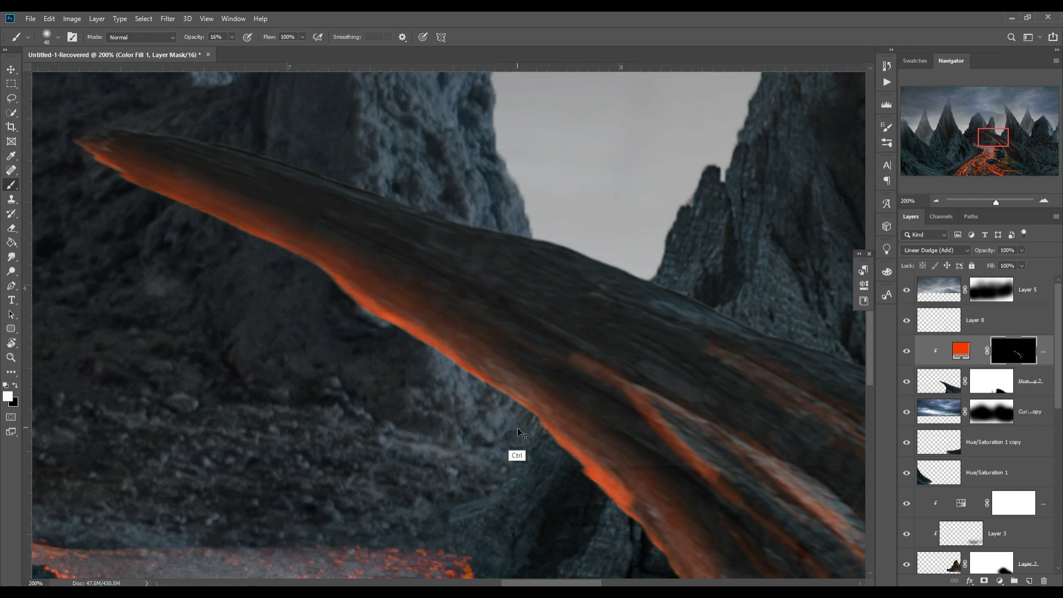
key("ctrl+minus")
key("ctrl+minus")
key("ctrl+minus")
Step: Paint red-orange glow along the lava's lower-left edge, then reset to default colours
left_click(7, 395)
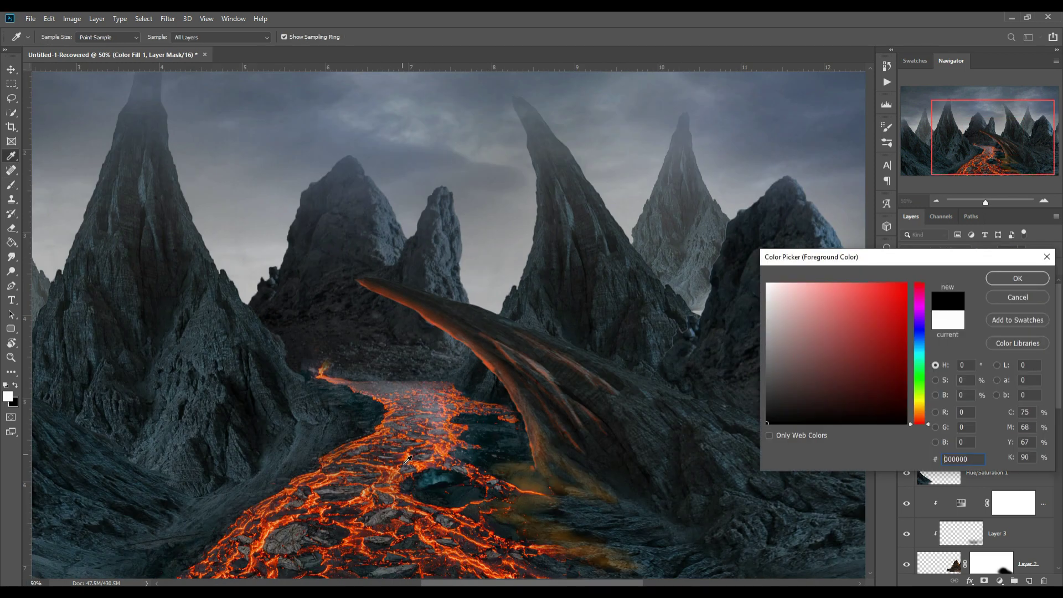
key("Return")
key("b")
left_click_drag(237, 512, 147, 557)
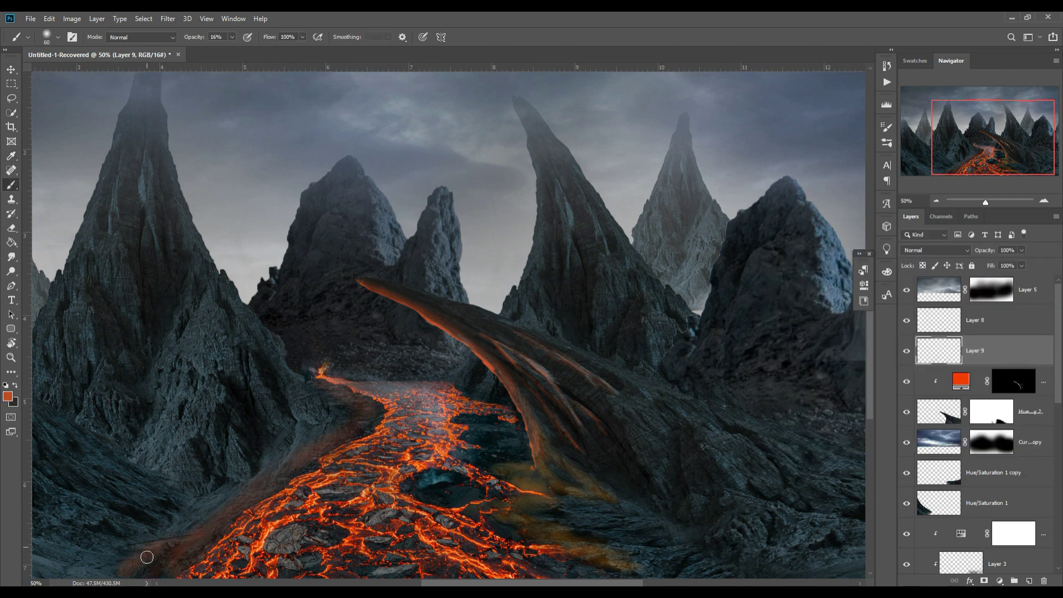
left_click_drag(228, 528, 278, 433)
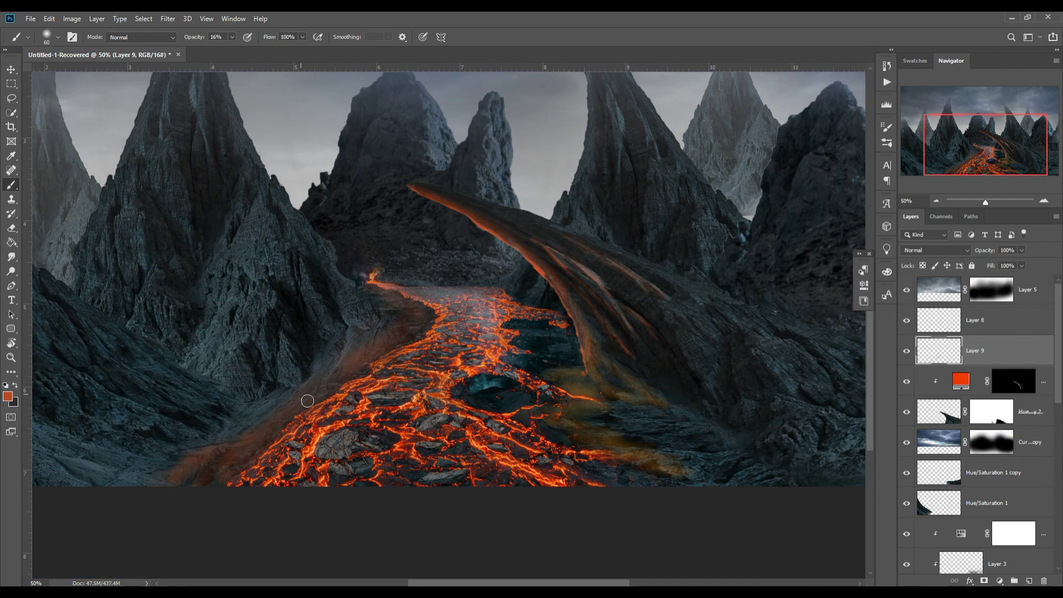
key("alt+bracketleft")
key("d")
Step: Switch to the Move tool and pan to the river below the bridge
key("v")
key("alt+bracketleft")
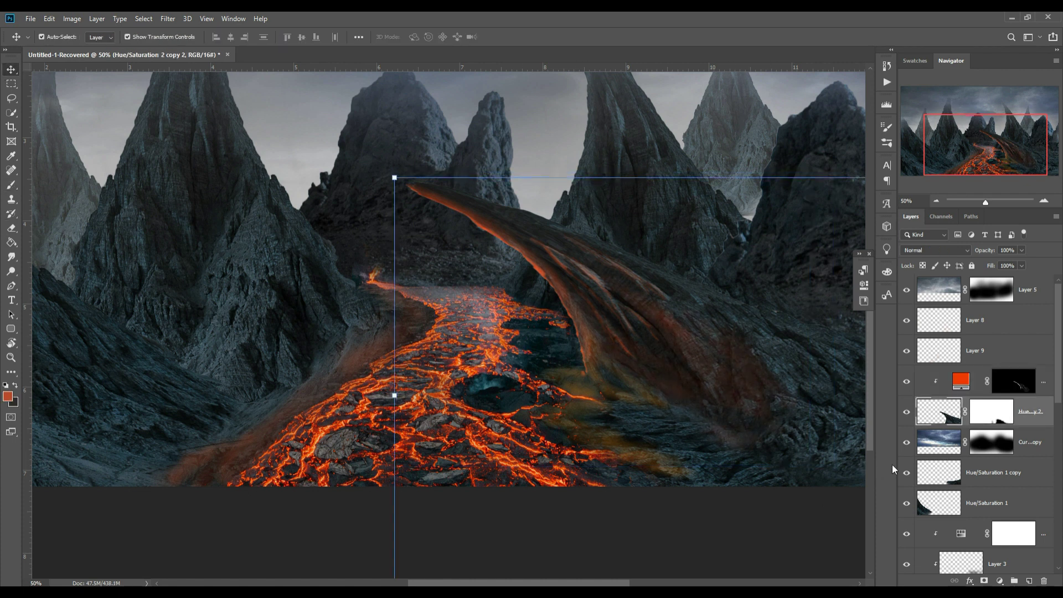
left_click_drag(727, 498, 581, 416)
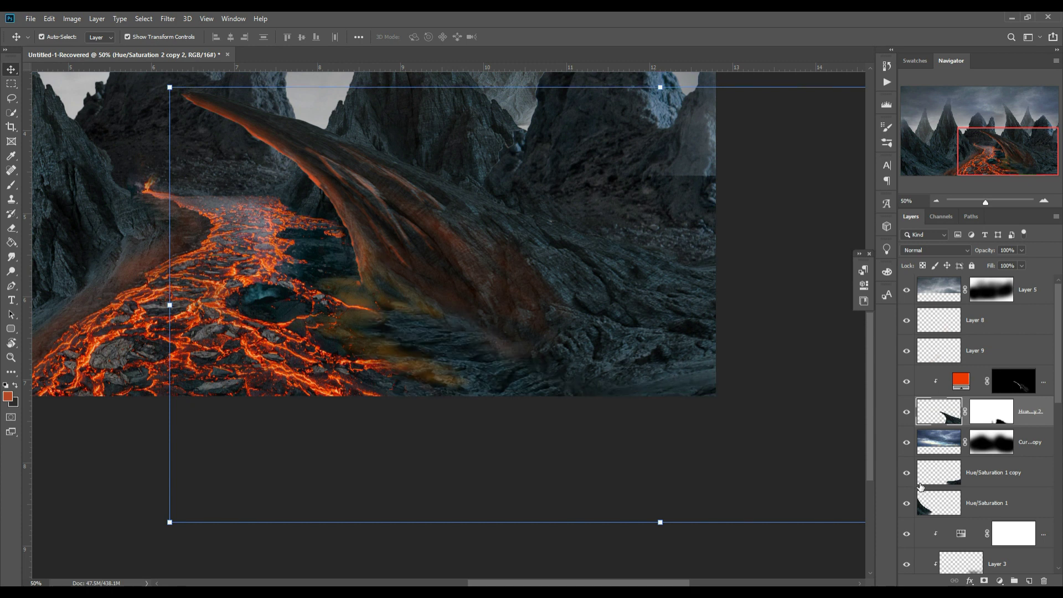
Step: Add a new clipped layer set to Linear Dodge (Add)
left_click(921, 486)
key("ctrl+shift+alt+n")
right_click(975, 473)
left_click(948, 218)
key("shift+alt+a")
Step: Add an orange Solid Color fill and invert its mask to hide it
left_click(999, 581)
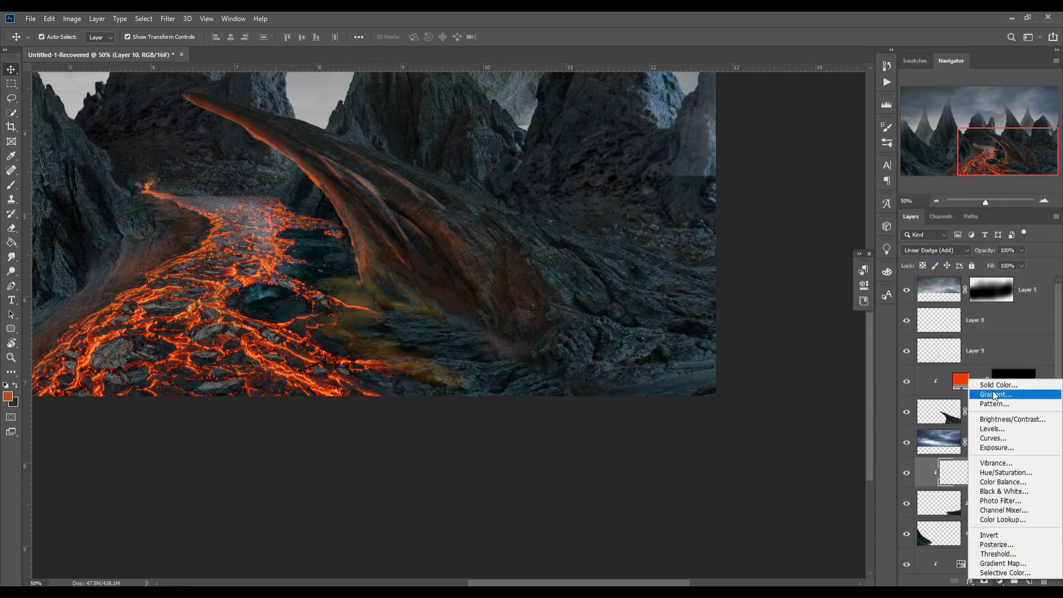
left_click(999, 385)
left_click(1016, 277)
key("d")
key("ctrl+i")
Step: Brush white onto the mask to reveal glow on the rocks right of the river
key("b")
left_click_drag(403, 331, 512, 402)
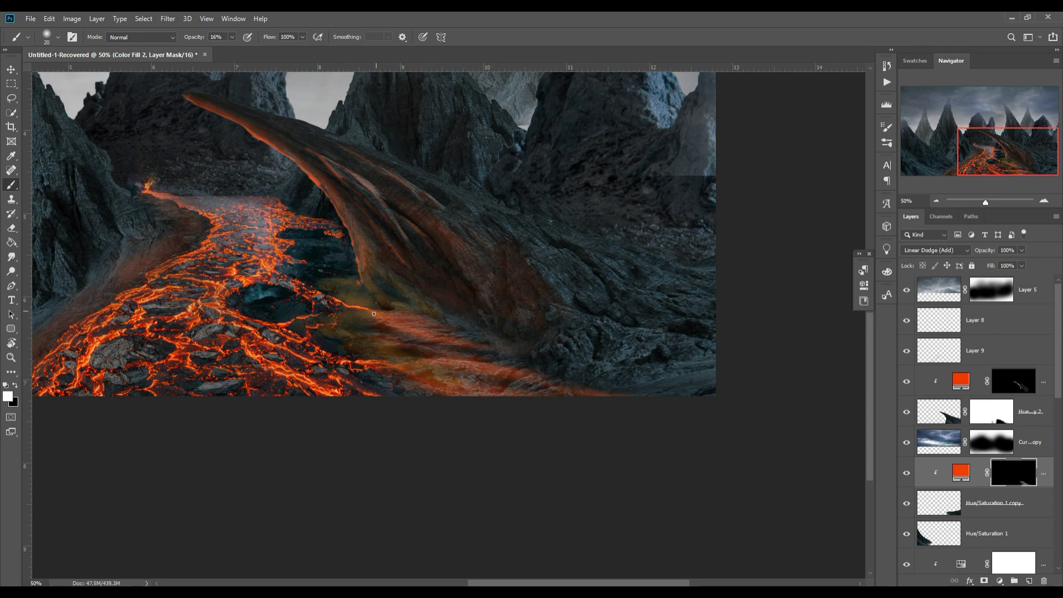
left_click(1005, 387)
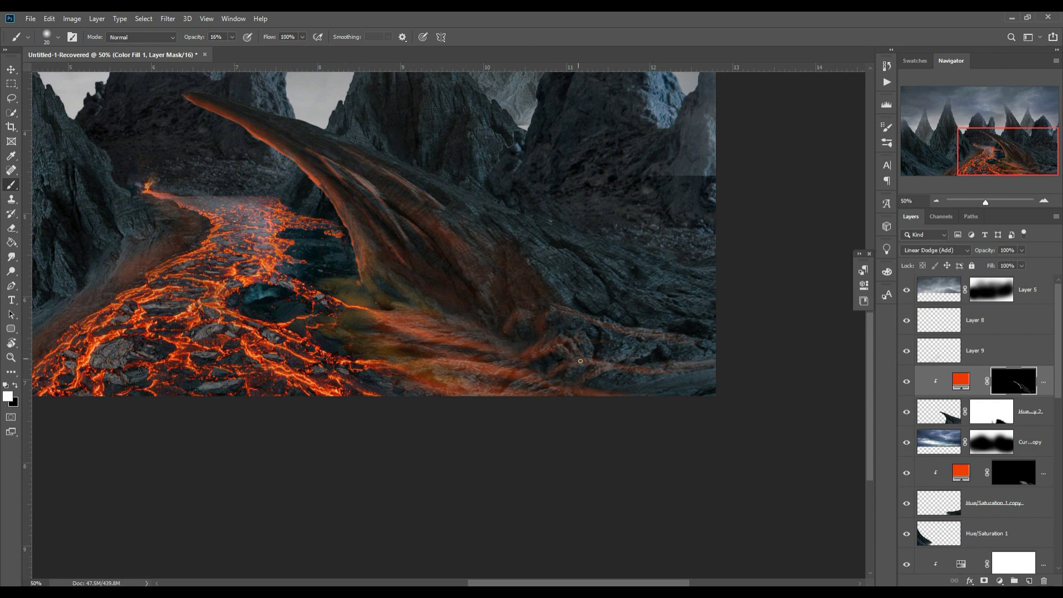
left_click_drag(475, 586, 386, 586)
Step: Add a clipped orange fill to the left mountain's Hue/Saturation 1 layer with an inverted mask
key("v")
left_click(991, 533)
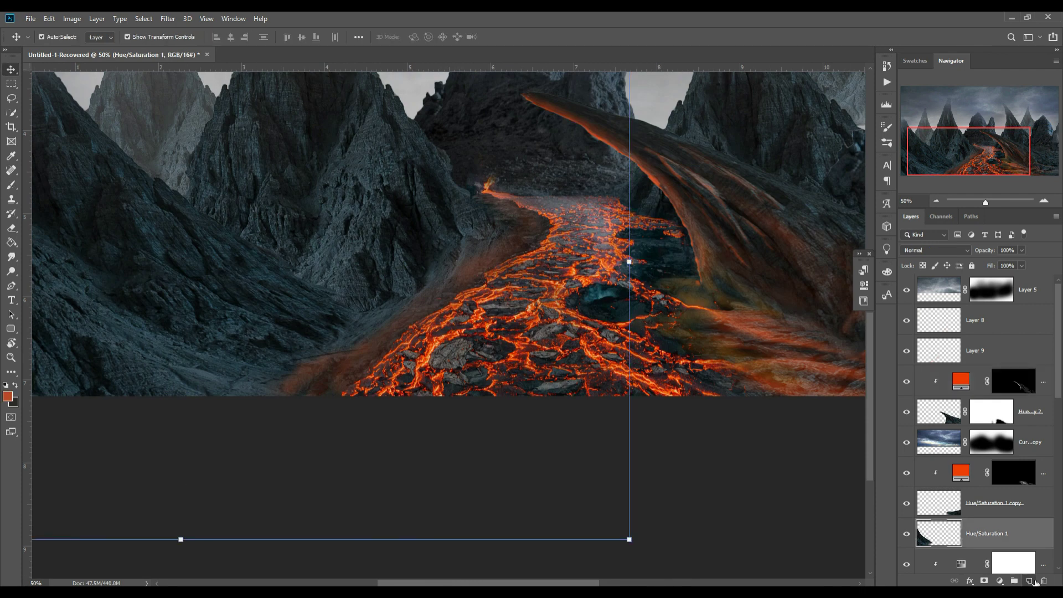
key("ctrl+shift+alt+n")
key("Return")
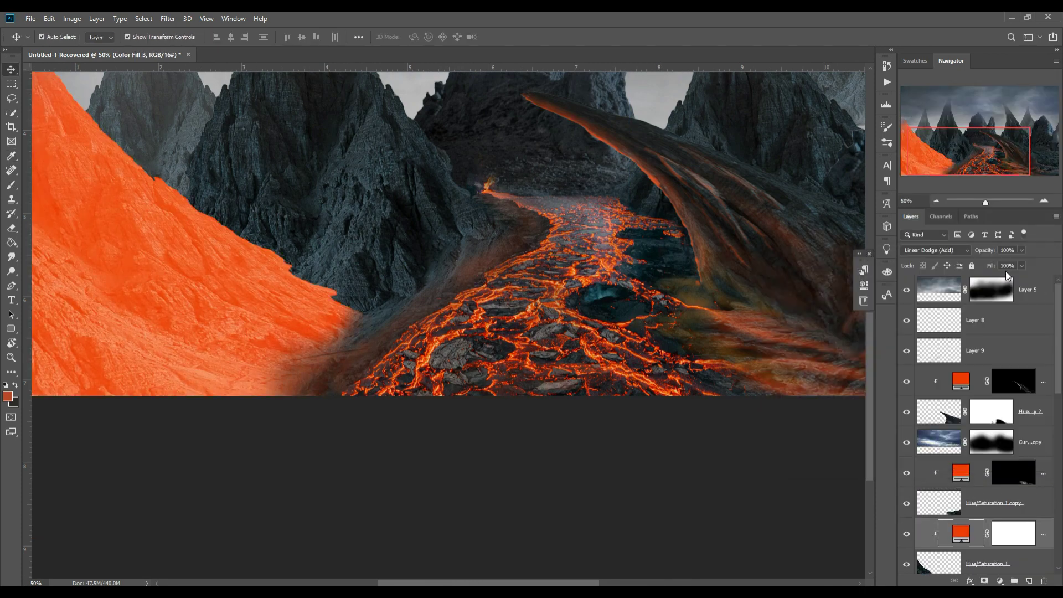
key("ctrl+i")
Step: Paint glow along the left mountain's ridge edge down to the valley
scroll(634, 491, "up", 3)
key("b")
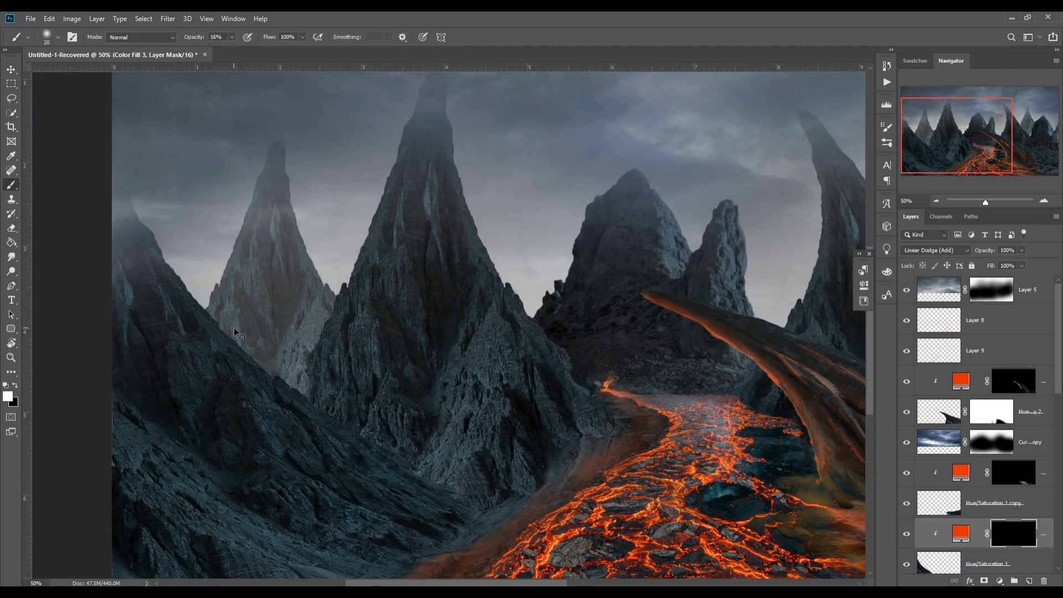
scroll(356, 218, "up", 2)
left_click_drag(339, 187, 301, 138)
mouse_move(245, 84)
left_mouse_down()
mouse_move(733, 486)
mouse_move(570, 331)
mouse_move(696, 439)
mouse_move(671, 460)
left_mouse_up()
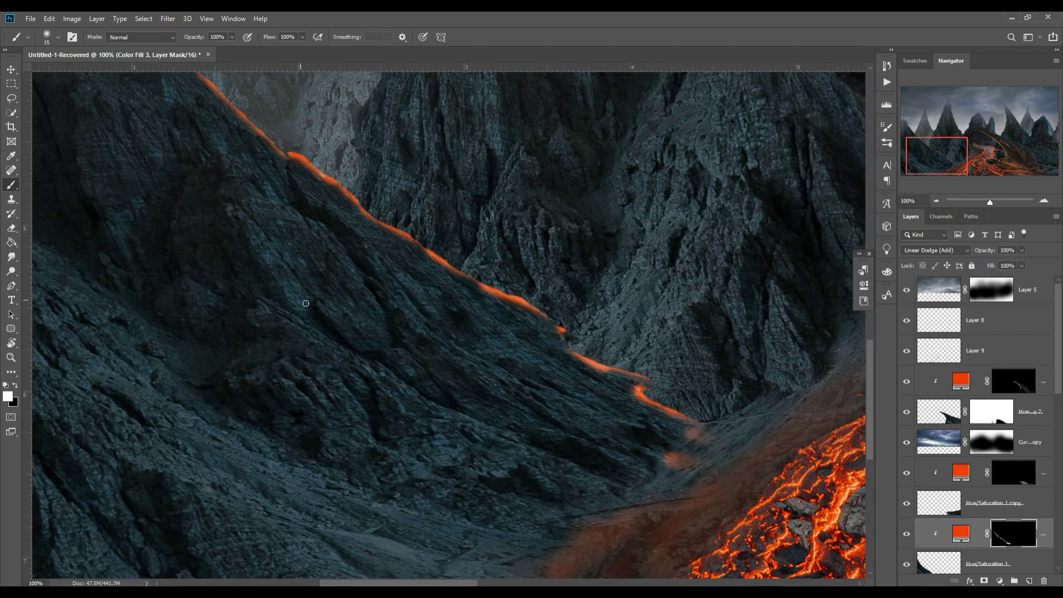
Step: With a smaller brush, paint several thin diagonal lava streaks across the slope
key("bracketleft")
left_click_drag(267, 299, 631, 490)
left_click_drag(540, 431, 650, 471)
left_click_drag(442, 339, 542, 392)
left_click_drag(436, 277, 565, 368)
left_click_drag(299, 208, 402, 324)
left_click_drag(227, 197, 332, 329)
Step: With a larger, lower-opacity brush, wash soft orange glow across the lower, middle and upper slope
key("3")
key("1")
key("bracketright")
key("bracketright")
mouse_move(293, 360)
left_mouse_down()
mouse_move(388, 443)
mouse_move(701, 475)
left_mouse_up()
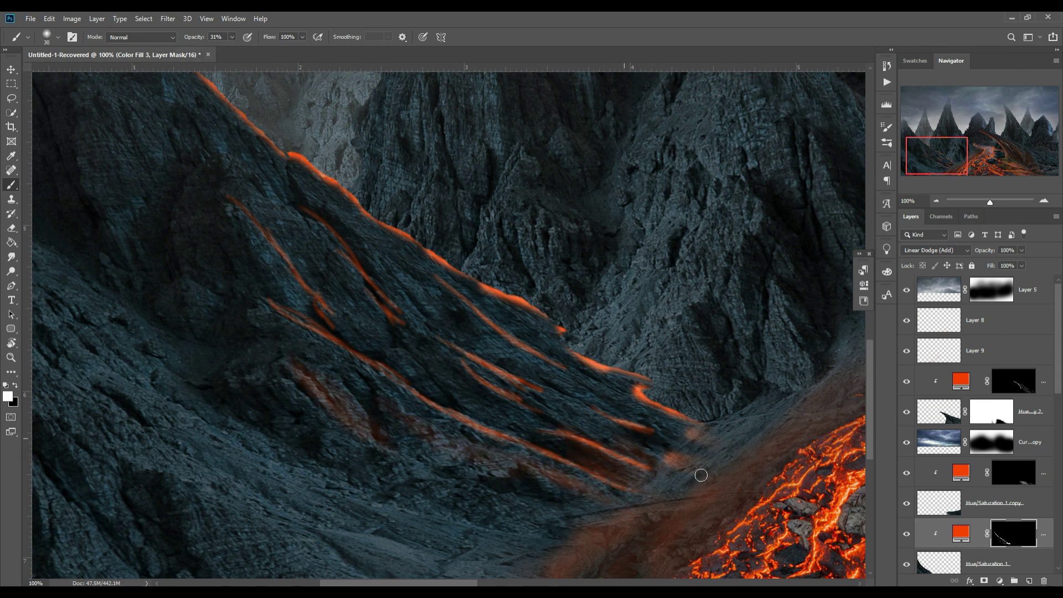
left_click_drag(678, 355, 501, 479)
left_click_drag(615, 443, 393, 526)
left_click_drag(564, 502, 385, 564)
left_click_drag(557, 514, 644, 412)
left_click_drag(543, 424, 327, 487)
mouse_move(388, 449)
left_mouse_down()
mouse_move(533, 463)
mouse_move(310, 337)
left_mouse_up()
left_click_drag(536, 399, 576, 271)
left_click_drag(528, 340, 615, 166)
left_click_drag(648, 266, 343, 166)
Step: Pan the view toward the central peaks
left_click_drag(299, 244, 437, 277)
mouse_move(473, 333)
left_mouse_down()
mouse_move(636, 451)
mouse_move(520, 434)
left_mouse_up()
scroll(910, 510, "down", 2)
scroll(910, 511, "down", 3)
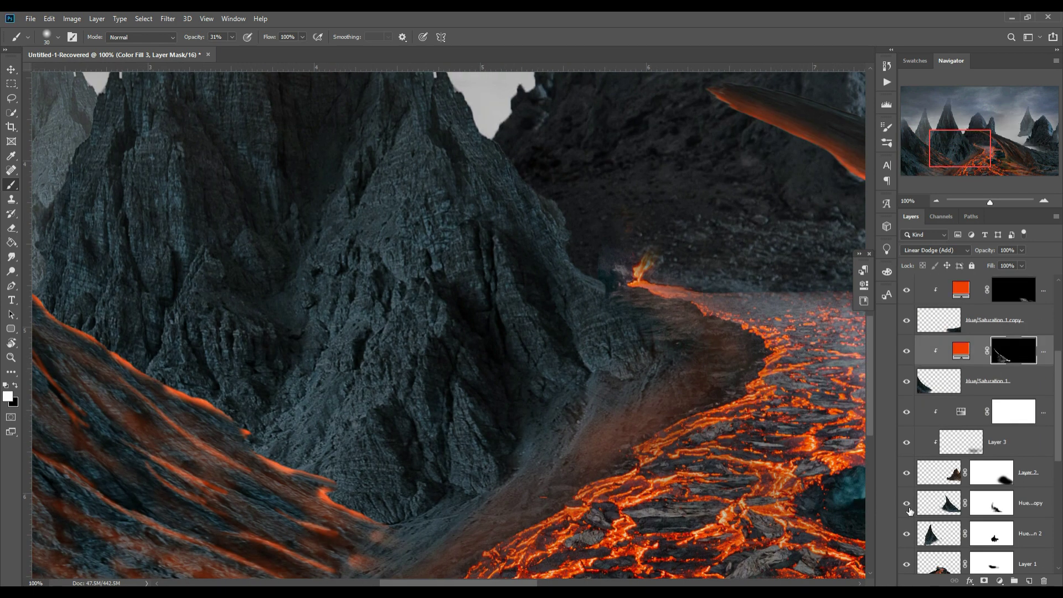
Step: Add a clipped orange Solid Color fill in Linear Dodge (Add) to the tall peak, mask inverted
left_click(941, 533)
key("ctrl+shift+alt+n")
right_click(996, 533)
left_click(958, 260)
left_click(999, 580)
left_click(986, 382)
key("Return")
key("shift+alt+w")
key("d")
key("ctrl+i")
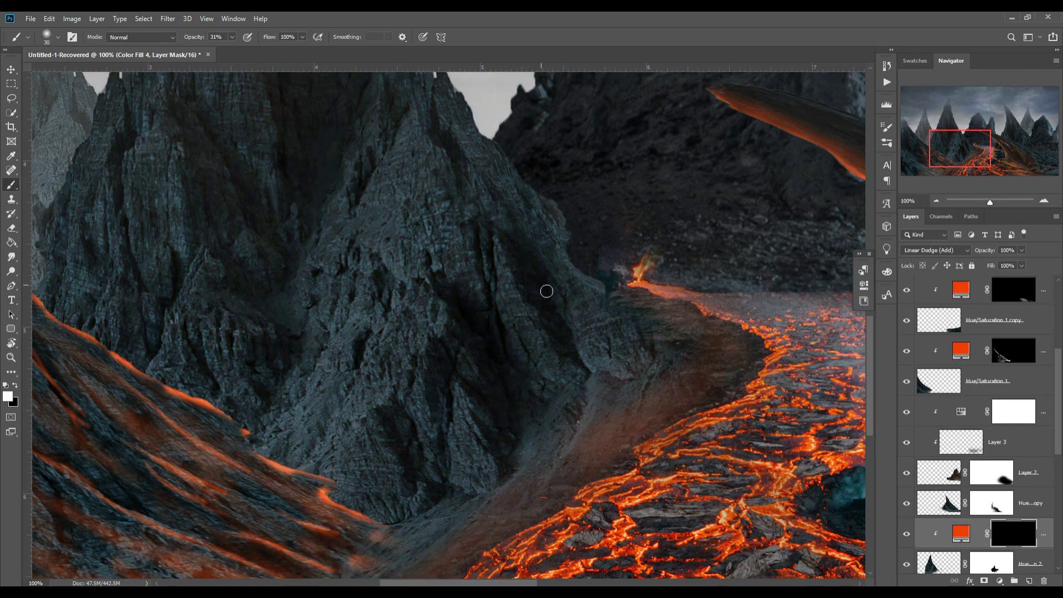
scroll(547, 291, "up", 5)
Step: Brush white on the mask to streak orange glow down the peak's edges, ridges and lower slopes
mouse_move(354, 183)
left_mouse_down()
mouse_move(584, 562)
mouse_move(467, 326)
mouse_move(605, 499)
left_mouse_up()
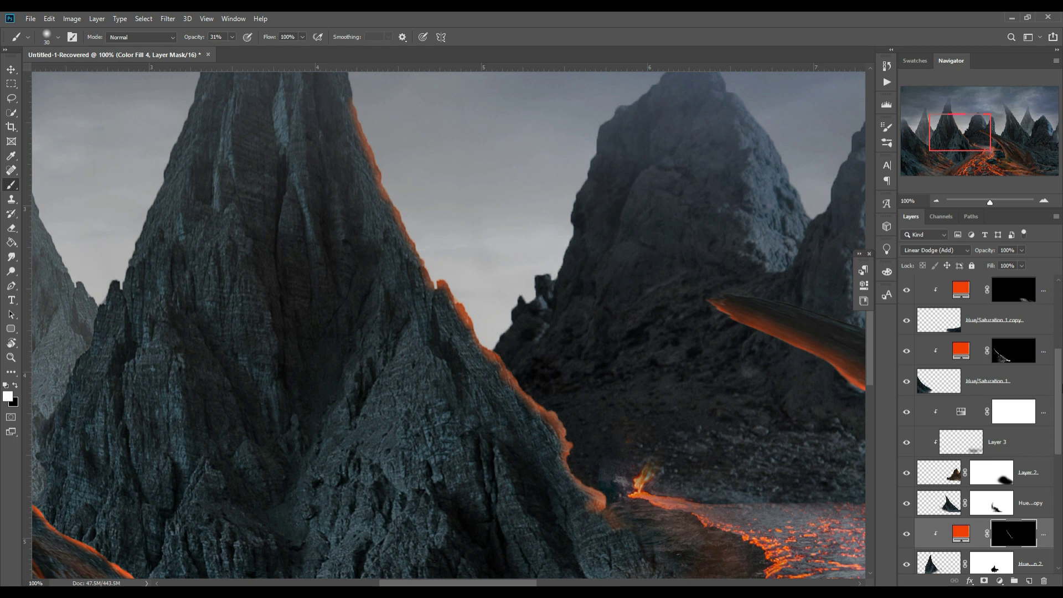
left_click_drag(368, 157, 310, 446)
mouse_move(425, 311)
left_mouse_down()
mouse_move(443, 459)
mouse_move(552, 453)
mouse_move(522, 534)
left_mouse_up()
mouse_move(648, 578)
left_mouse_down()
mouse_move(622, 468)
mouse_move(637, 448)
mouse_move(514, 508)
left_mouse_up()
mouse_move(429, 287)
left_mouse_down()
mouse_move(441, 204)
mouse_move(472, 506)
mouse_move(565, 473)
left_mouse_up()
mouse_move(388, 548)
left_mouse_down()
mouse_move(404, 334)
mouse_move(261, 195)
mouse_move(302, 321)
mouse_move(327, 476)
left_mouse_up()
mouse_move(326, 476)
left_mouse_down()
mouse_move(407, 439)
mouse_move(417, 406)
left_mouse_up()
left_click_drag(343, 543, 388, 421)
left_click_drag(437, 499, 520, 404)
mouse_move(410, 537)
left_mouse_down()
mouse_move(546, 408)
mouse_move(677, 391)
left_mouse_up()
Step: Zoom out, select the curved horn peak's layer, and start an orange Solid Color fill on it
key("ctrl+0")
key("ctrl+minus")
key("v")
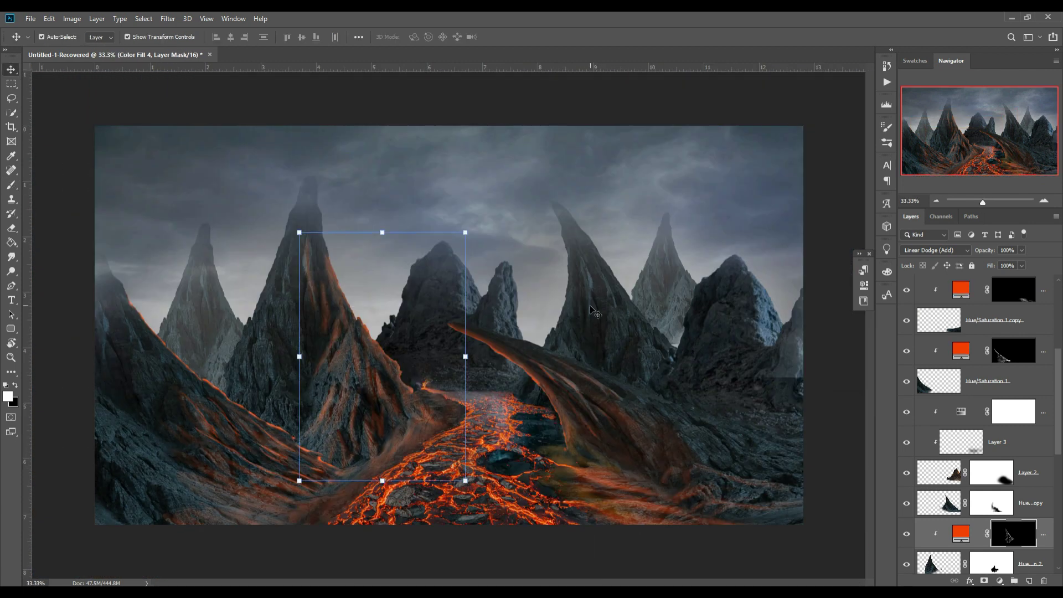
left_click(606, 349)
left_click(999, 581)
left_click(942, 60)
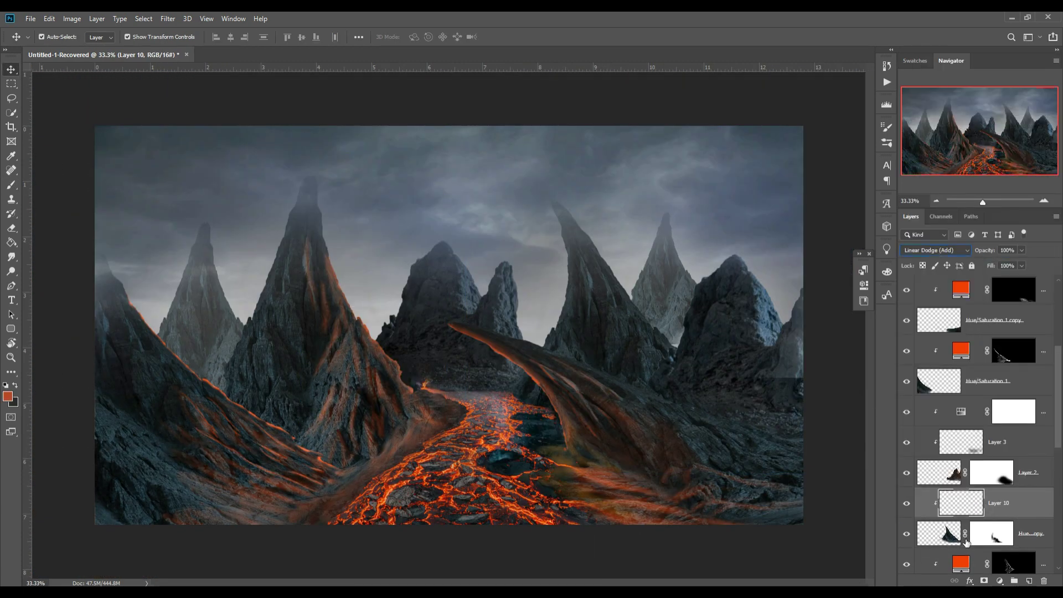
Step: Confirm the horn peak's orange fill, invert its mask, and zoom in on the peak
key("Return")
key("d")
key("ctrl+i")
key("b")
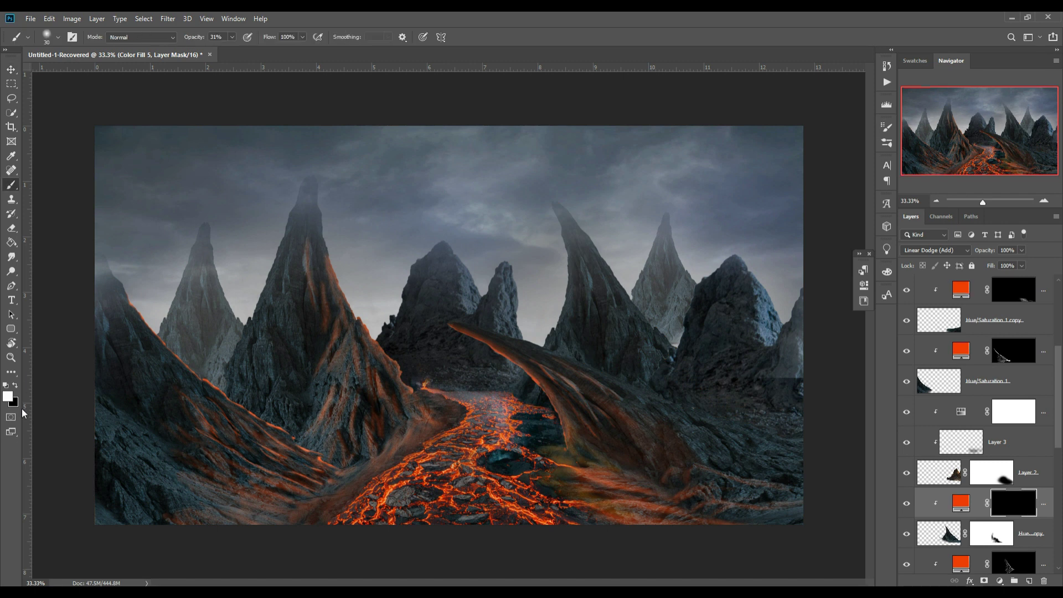
key("ctrl+plus")
key("ctrl+plus")
left_click_drag(680, 228, 611, 295)
Step: Paint a bright orange edge along the curved peak's left side at full brush opacity
left_click_drag(620, 256, 515, 515)
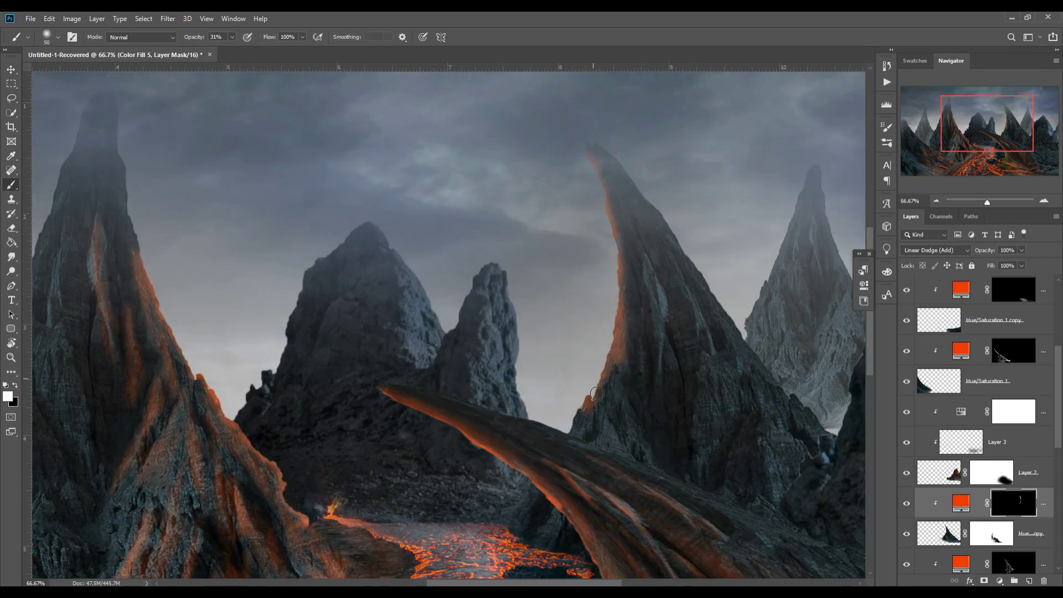
key("0")
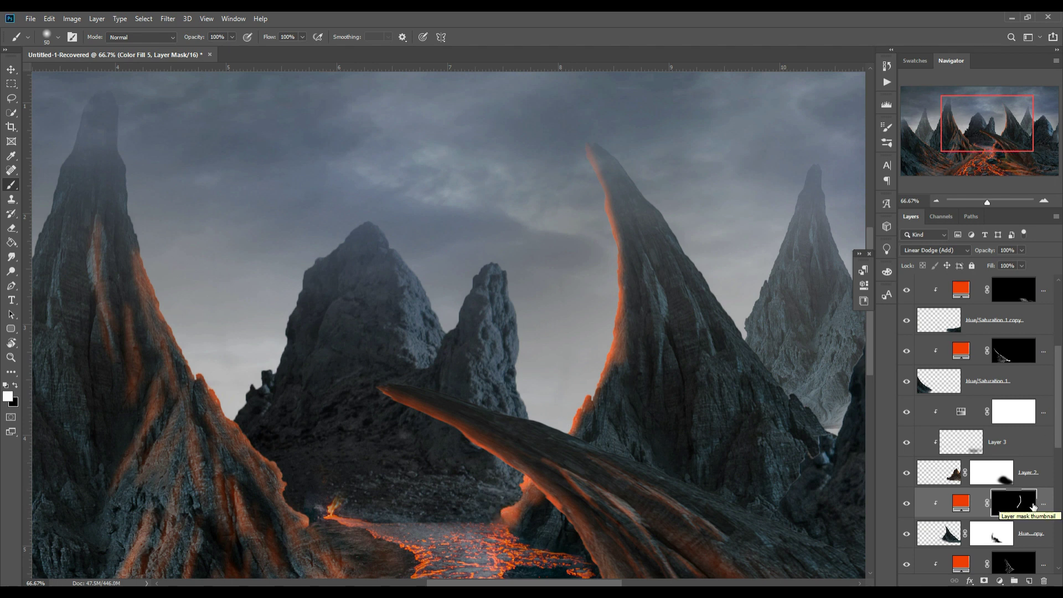
scroll(451, 415, "up", 2)
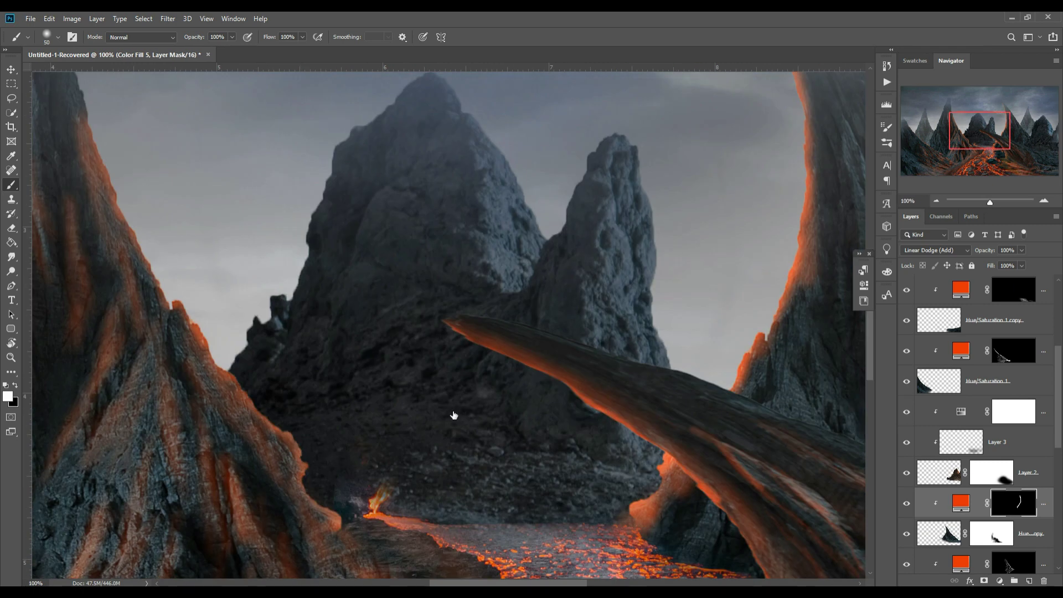
left_click_drag(232, 52, 188, 52)
Step: With a larger brush at 22% opacity, paint soft glow down the peak's face and base
key("bracketright")
key("bracketright")
key("bracketright")
left_click_drag(582, 249, 581, 515)
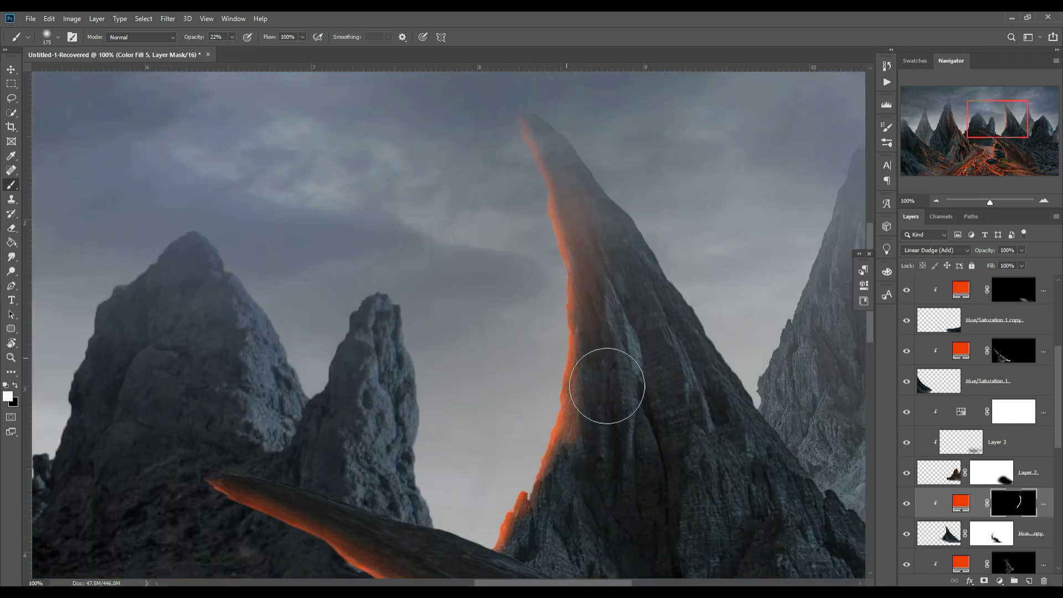
mouse_move(601, 310)
left_mouse_down()
mouse_move(613, 415)
mouse_move(545, 548)
mouse_move(541, 397)
left_mouse_up()
mouse_move(438, 487)
left_mouse_down()
mouse_move(476, 564)
mouse_move(561, 450)
left_mouse_up()
left_click_drag(631, 253, 632, 270)
key("ctrl+minus")
key("ctrl+minus")
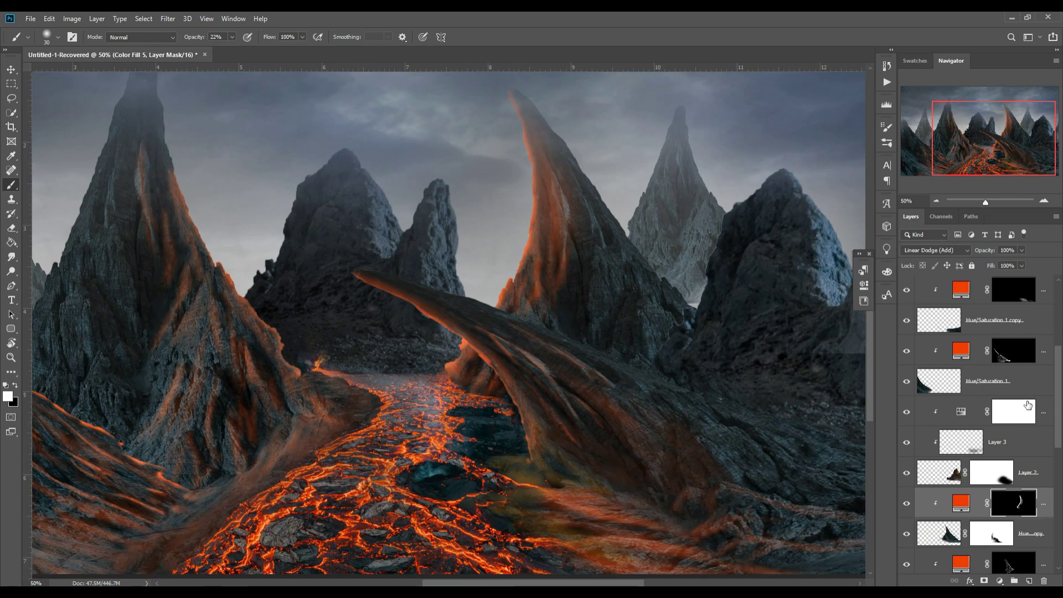
scroll(1028, 405, "down", 5)
Step: Add a clipped orange Solid Color fill to the central mountain with an inverted mask
left_click(1041, 532)
right_click(1052, 501)
left_click(999, 581)
left_click(936, 252)
left_click(1017, 278)
key("ctrl+i")
key("d")
key("b")
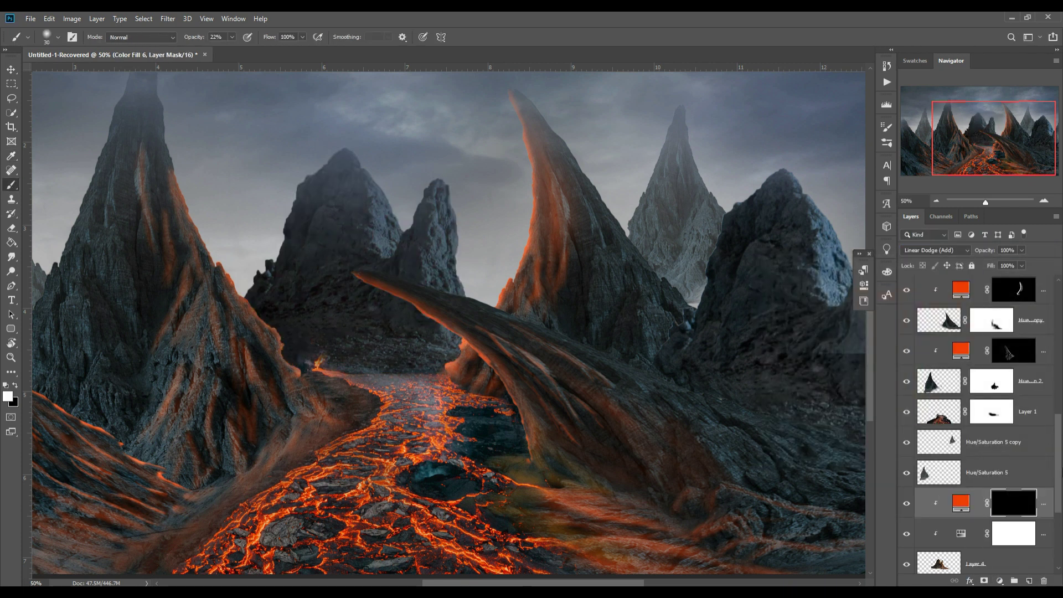
key("0")
key("bracketleft")
Step: Paint vertical orange lava streaks down the central mountain's face and left side
left_click_drag(320, 362, 318, 343)
left_click_drag(347, 207, 331, 283)
mouse_move(330, 207)
left_mouse_down()
mouse_move(310, 302)
mouse_move(274, 312)
left_mouse_up()
left_click_drag(299, 231, 264, 313)
left_click_drag(299, 255, 288, 335)
left_click_drag(315, 296, 326, 356)
left_click_drag(391, 214, 334, 293)
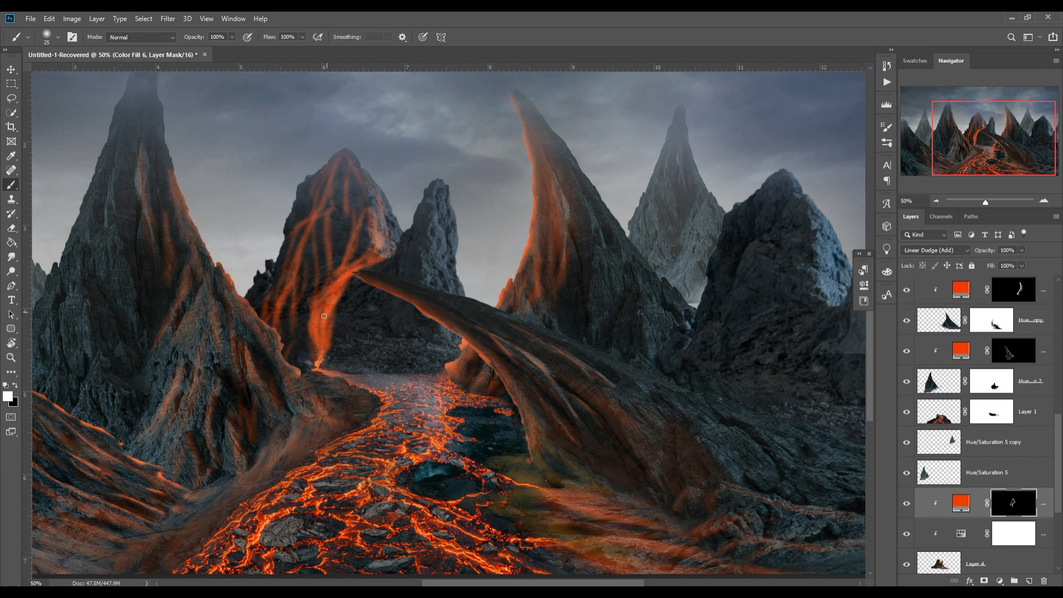
Step: Spread soft orange glow across the valley floor at the mountain's base
left_click_drag(232, 38, 198, 56)
mouse_move(351, 351)
left_mouse_down()
mouse_move(310, 343)
mouse_move(463, 385)
mouse_move(419, 372)
left_mouse_up()
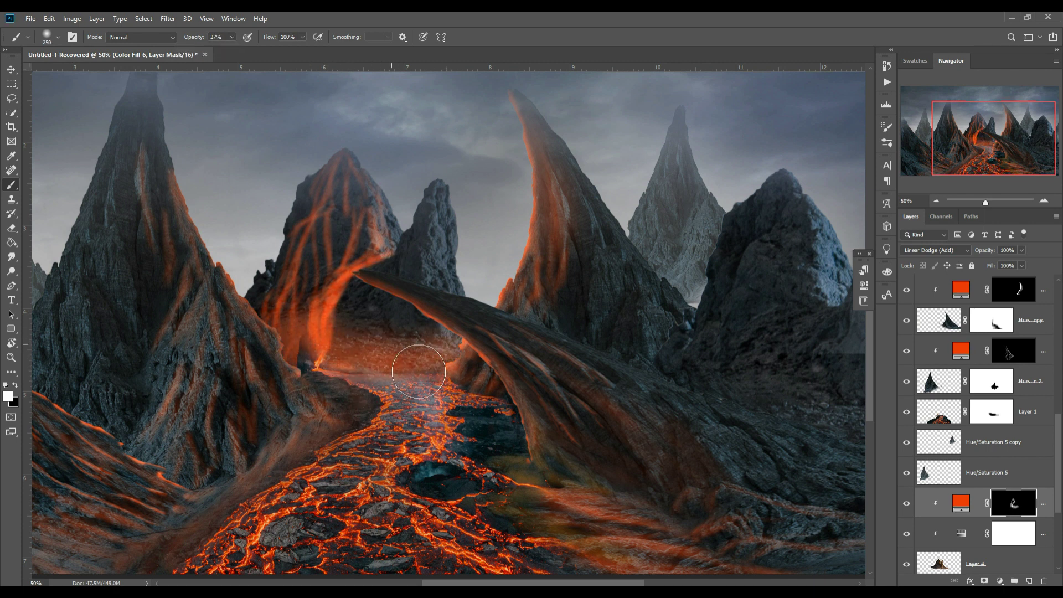
left_click_drag(399, 328, 413, 352)
scroll(1019, 338, "up", 5)
scroll(1019, 337, "up", 5)
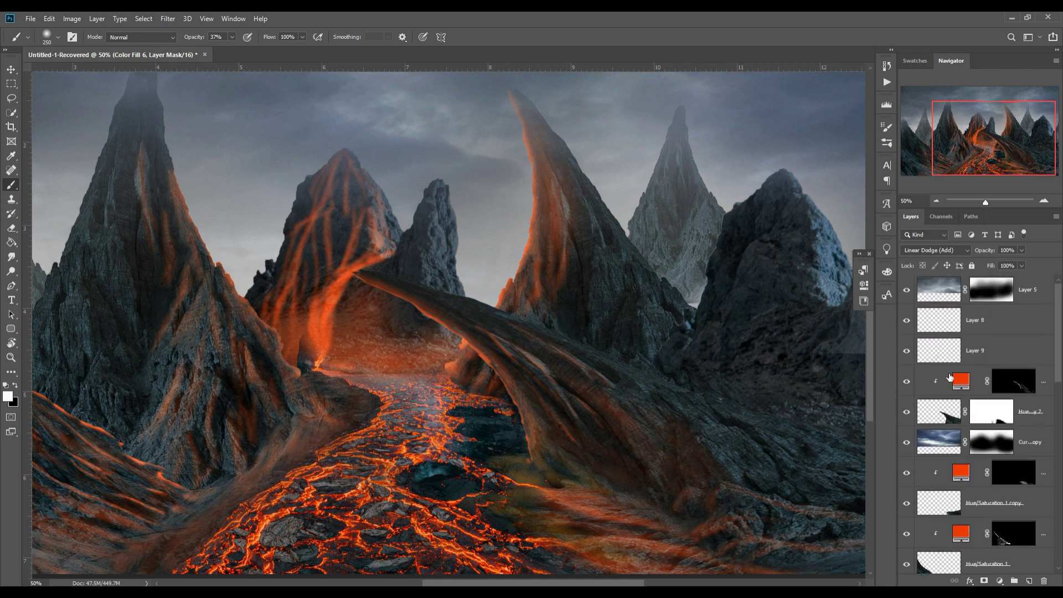
Step: Add a new layer above Layer 8 and paint the figure and hanging rock spike details
left_click(1022, 322)
key("ctrl+shift+alt+n")
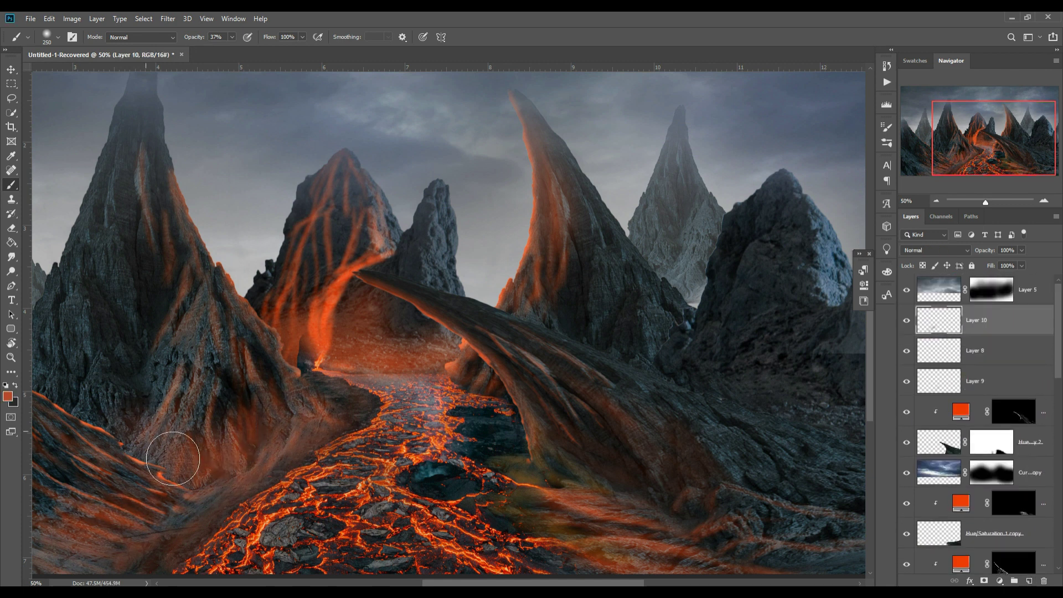
left_click_drag(593, 480, 159, 360)
key("ctrl+0")
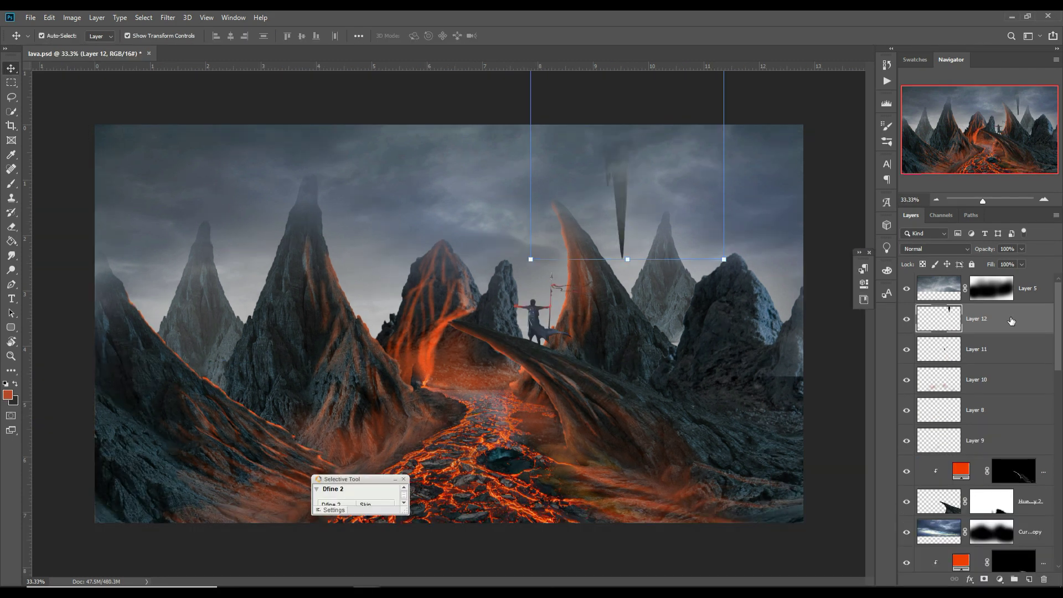
right_click(1011, 321)
Step: Duplicate Layer 12, scale the copy to about 39%, and place it in the upper sky
left_click(886, 195)
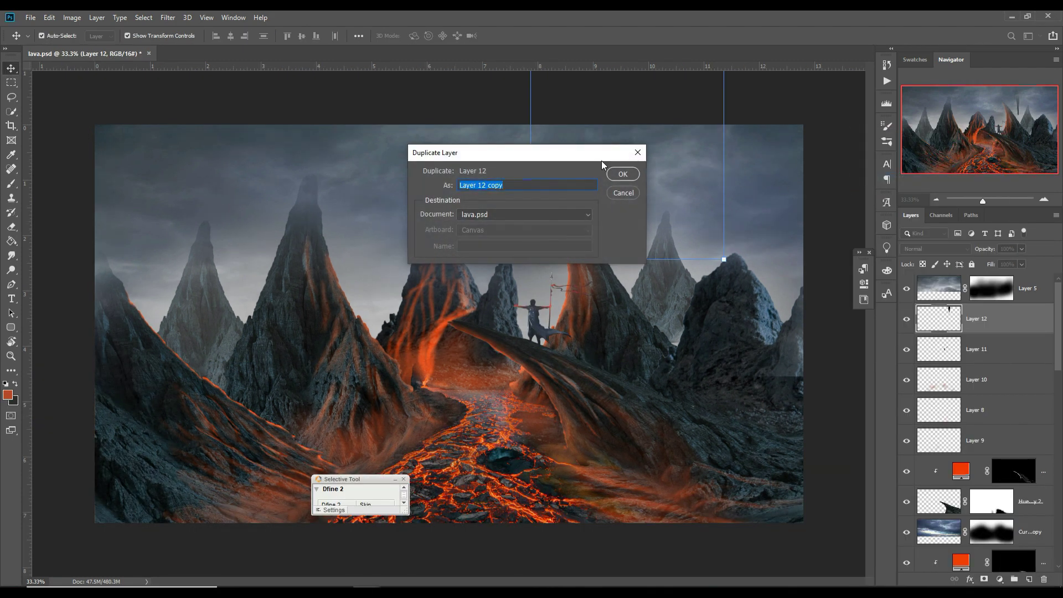
left_click(621, 174)
left_click_drag(733, 181, 616, 178)
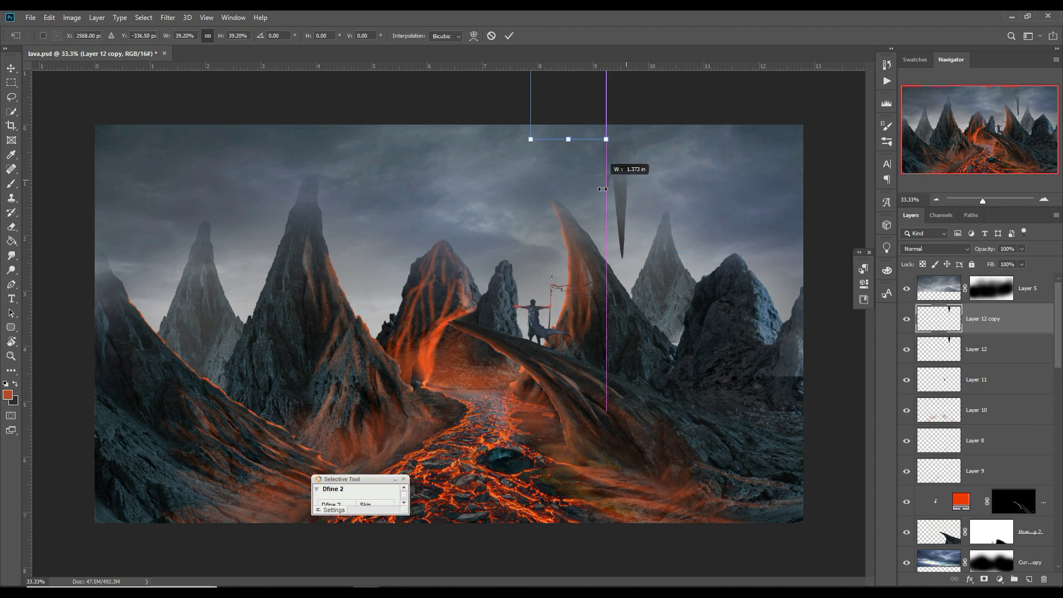
left_click_drag(562, 118, 371, 228)
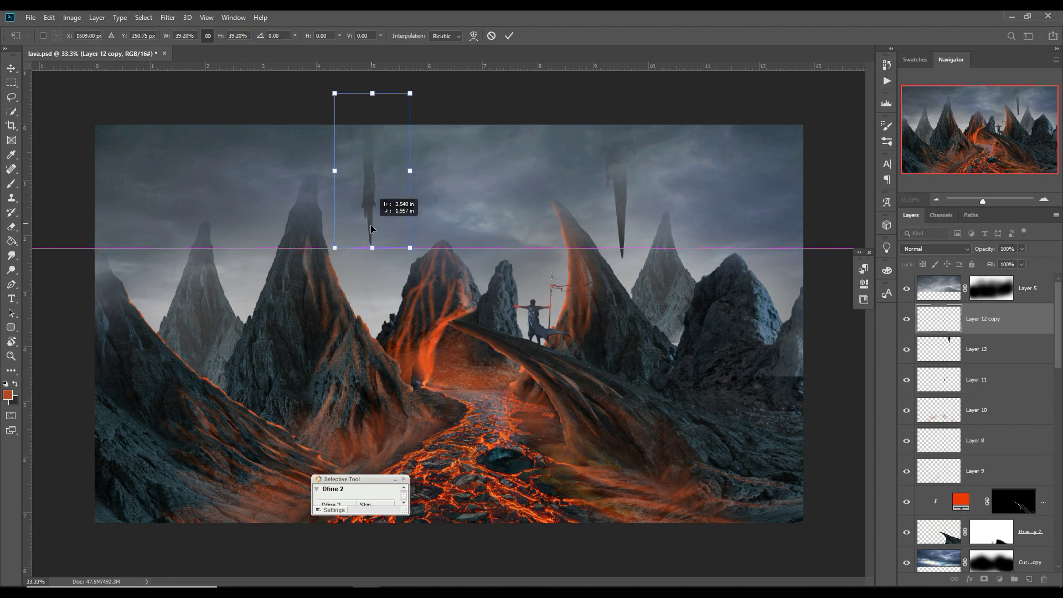
key("Return")
Step: Make a second spike copy at about 75%, move it upper-left, and stretch it taller
right_click(1008, 320)
left_click(895, 177)
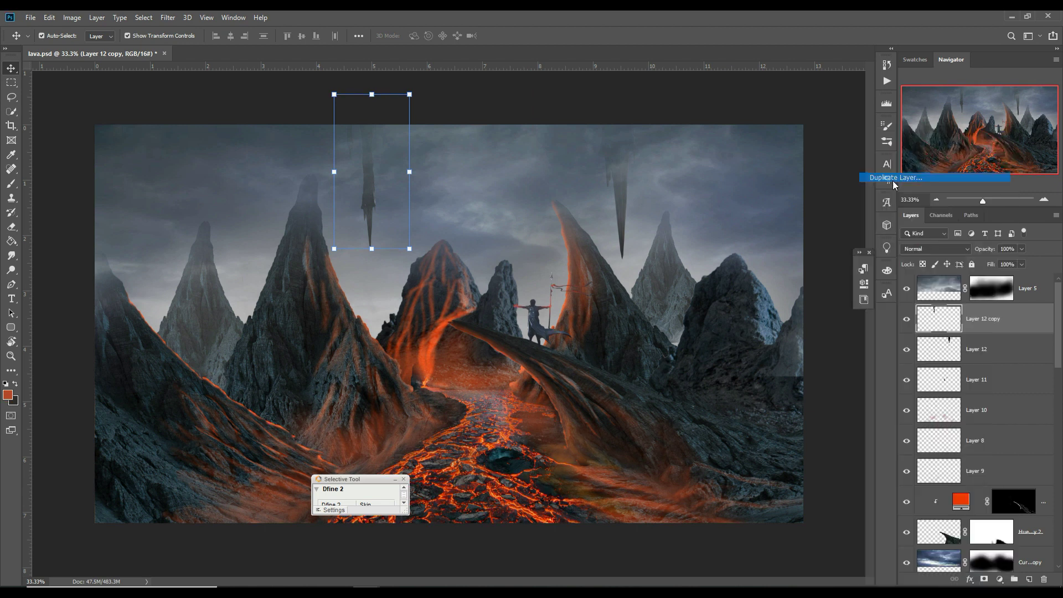
left_click(624, 174)
left_click_drag(418, 99, 398, 139)
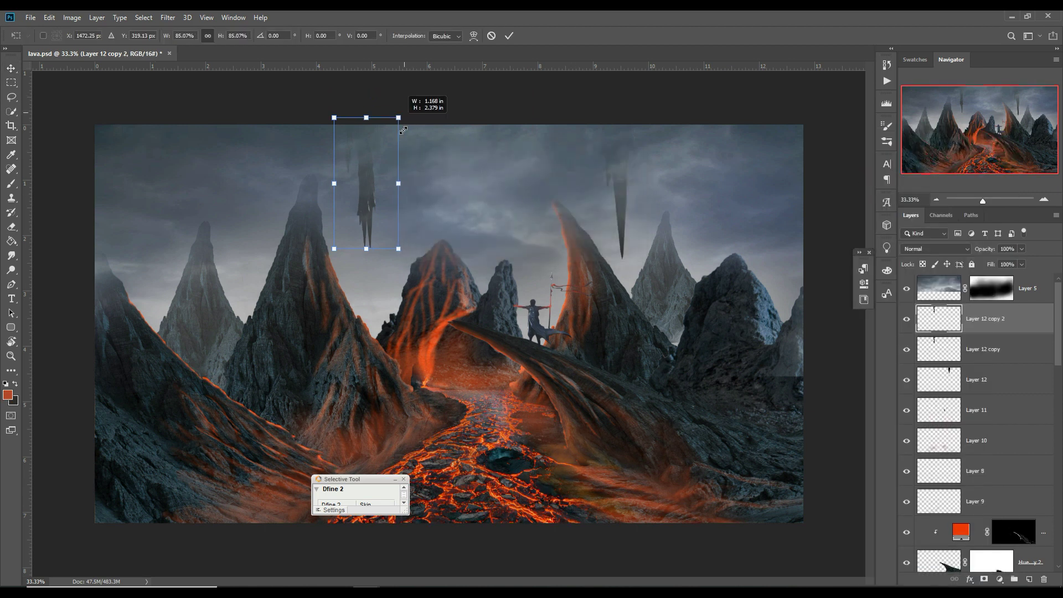
mouse_move(348, 172)
left_mouse_down()
mouse_move(252, 163)
mouse_move(231, 211)
left_mouse_up()
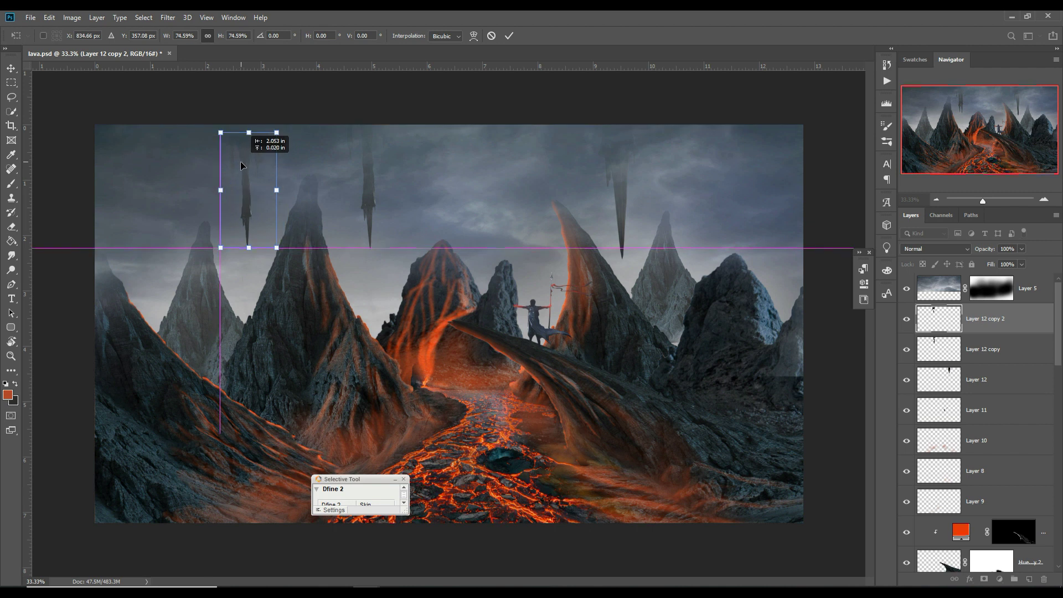
left_click_drag(245, 178, 243, 121)
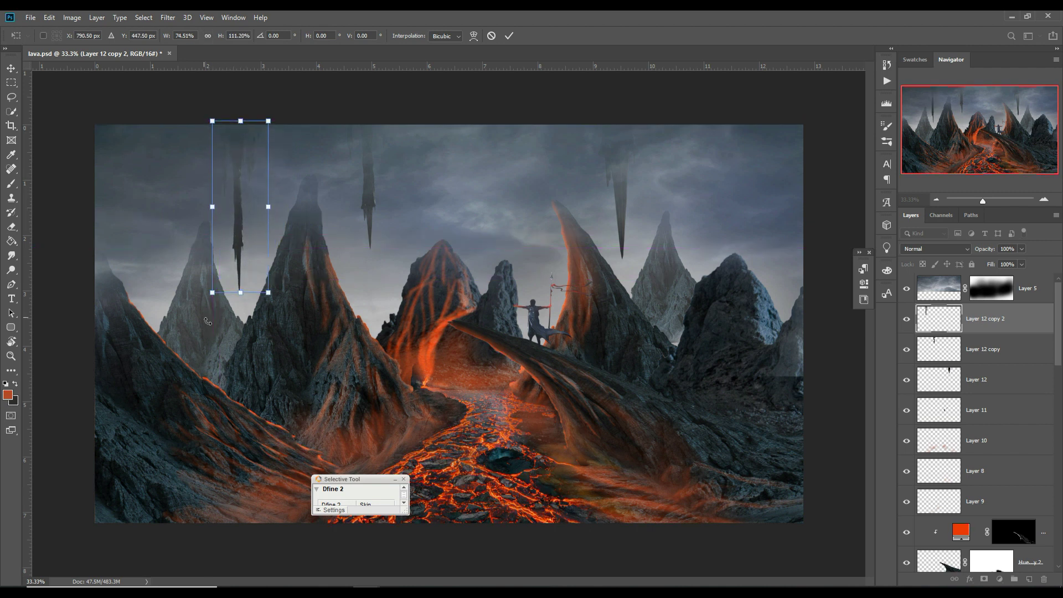
left_click(511, 36)
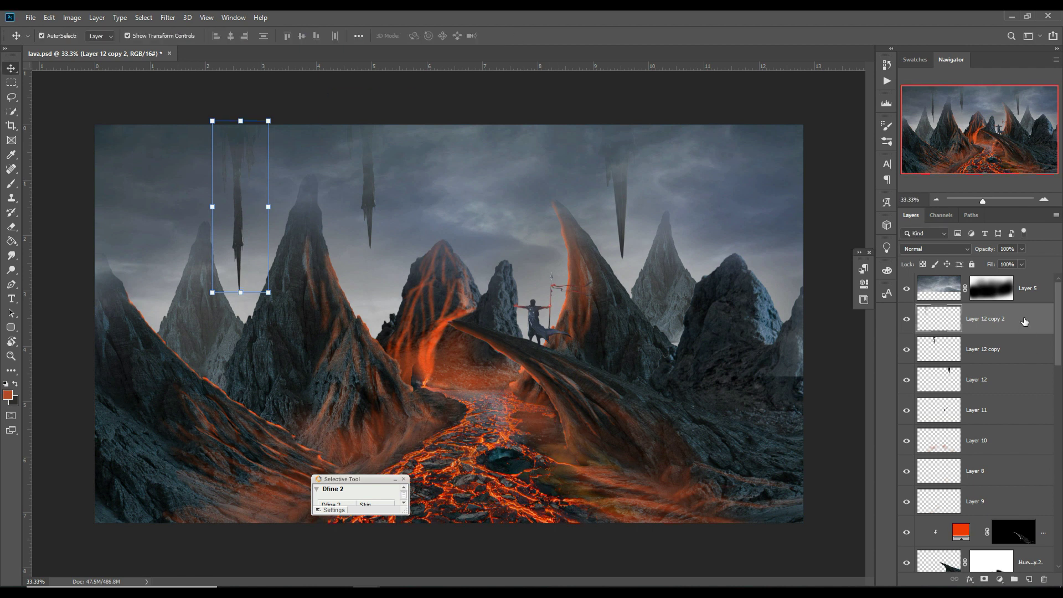
scroll(1024, 321, "down", 3)
scroll(1033, 377, "down", 4)
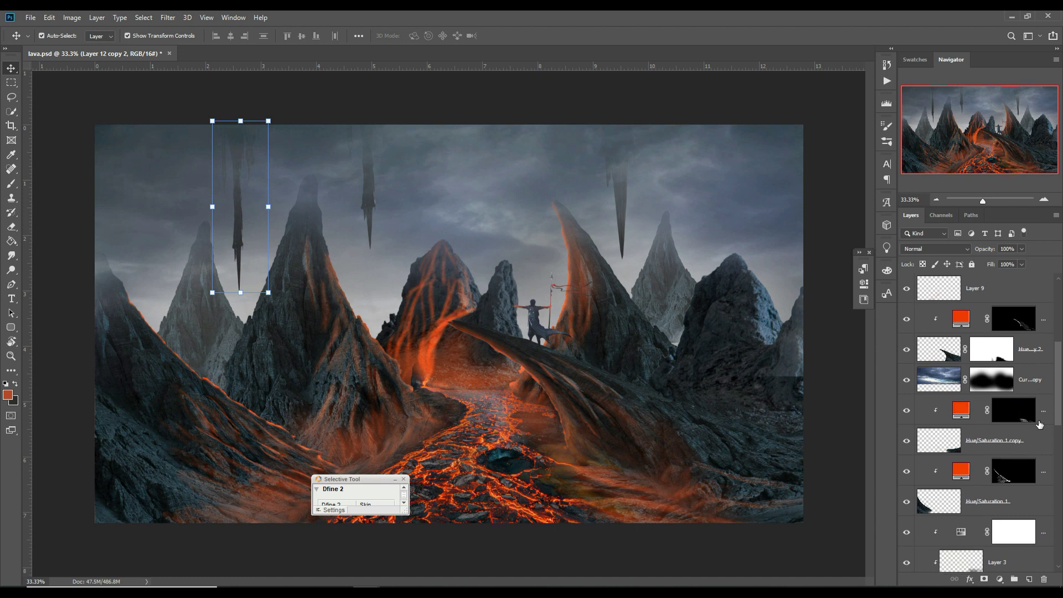
scroll(1039, 424, "down", 3)
scroll(1040, 412, "down", 2)
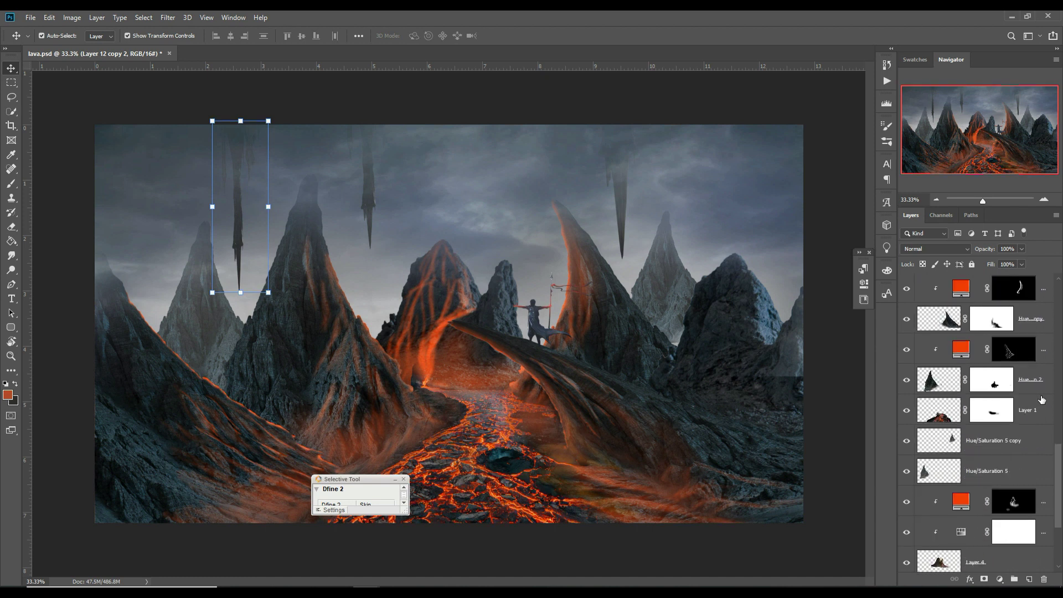
scroll(1041, 400, "down", 2)
scroll(1040, 399, "up", 2)
scroll(1040, 399, "up", 4)
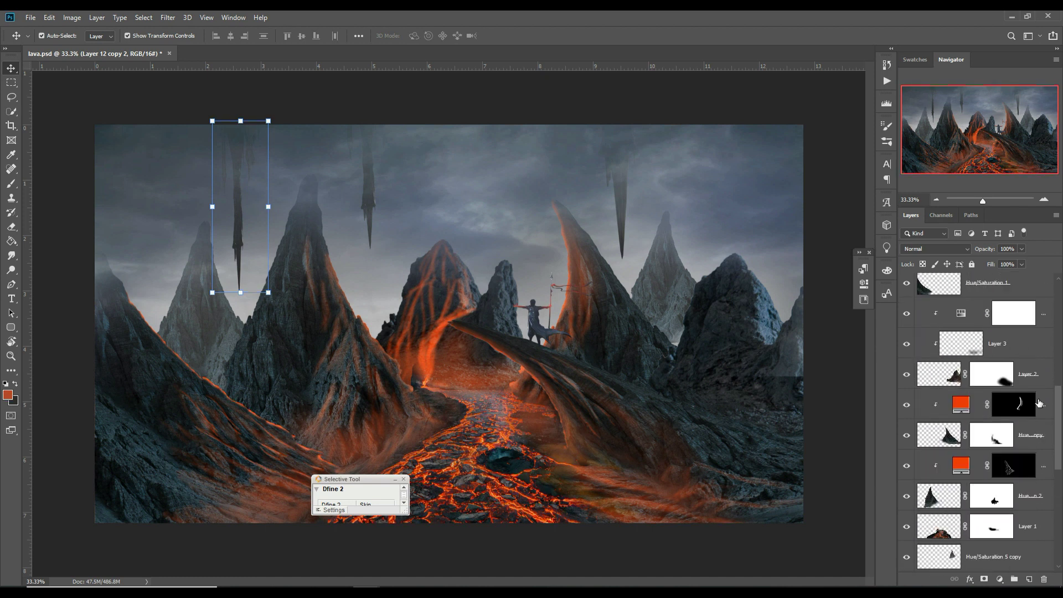
scroll(1040, 399, "up", 4)
scroll(1040, 399, "up", 4)
Step: Add a Color Balance adjustment clipped to sky Layer 5, midtones nudged toward red and yellow
left_click(1036, 289)
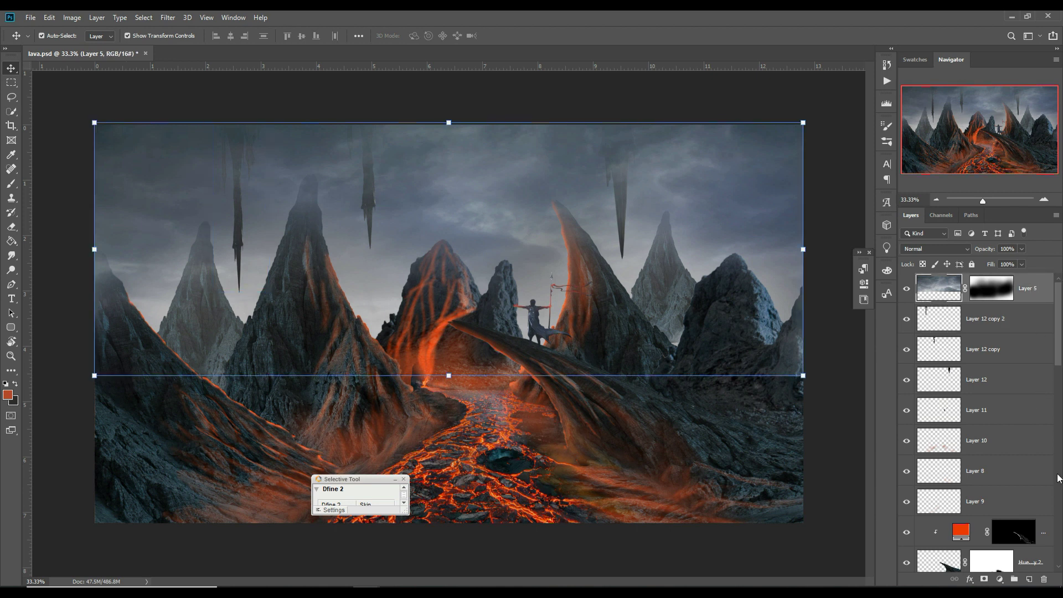
left_click(1000, 579)
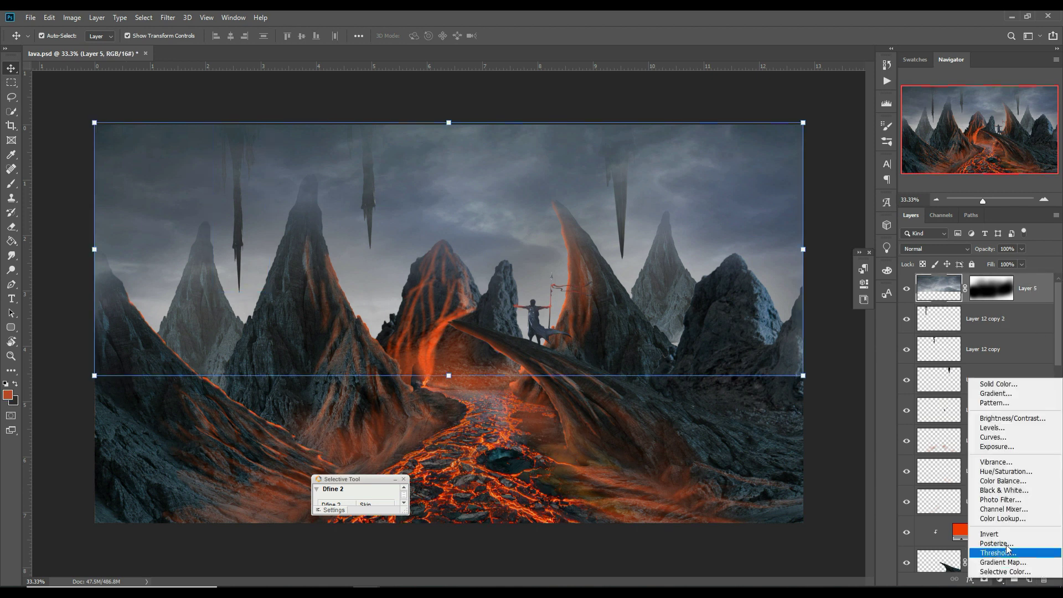
left_click(1007, 481)
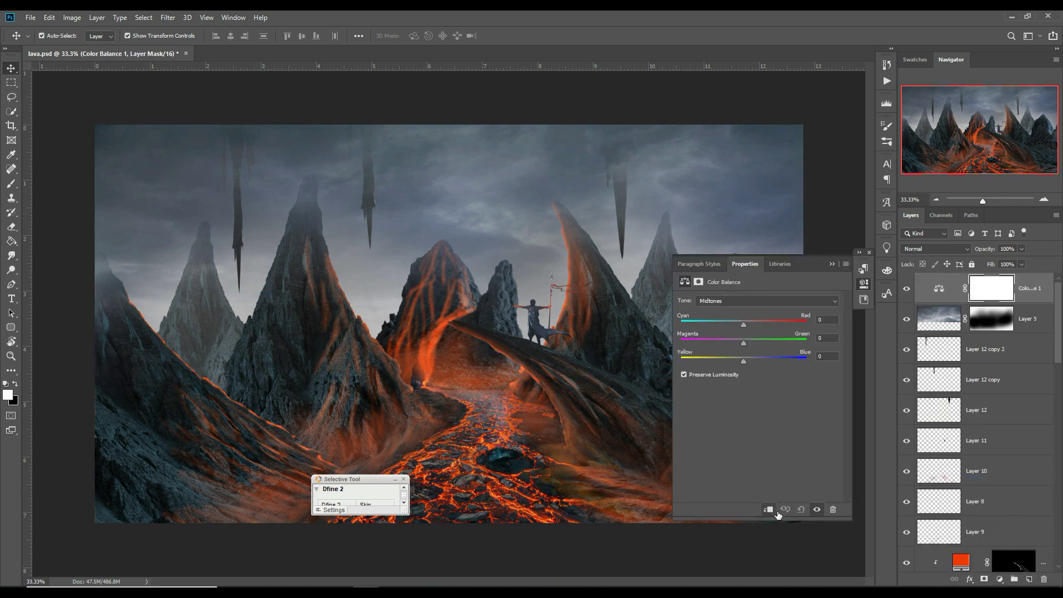
left_click(769, 509)
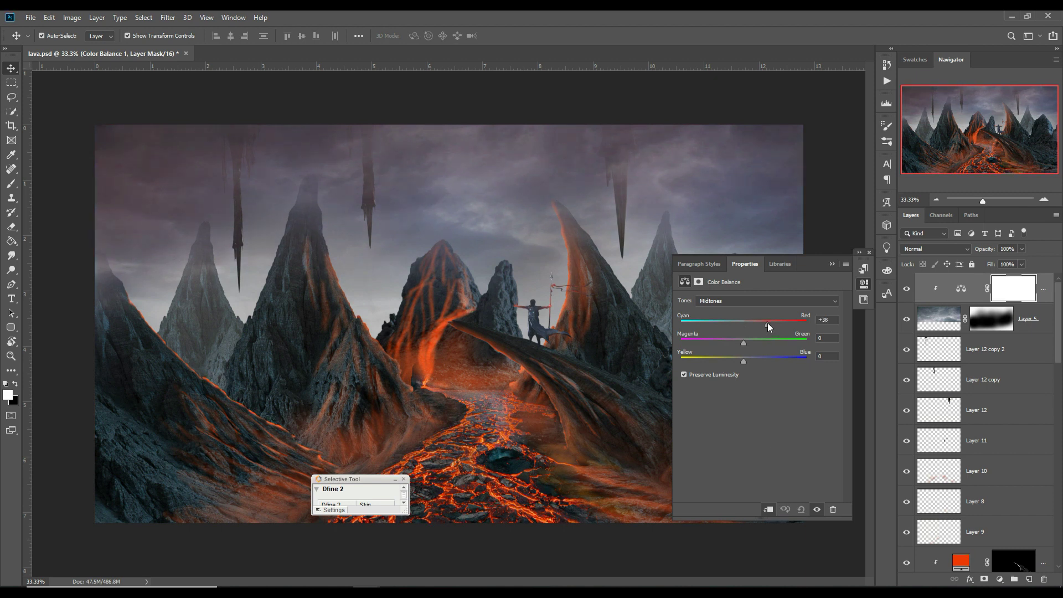
mouse_move(728, 363)
left_mouse_down()
mouse_move(750, 358)
mouse_move(738, 361)
left_mouse_up()
Step: Collapse the adjustment properties and stamp all visible layers into merged Layer 13
left_click(832, 264)
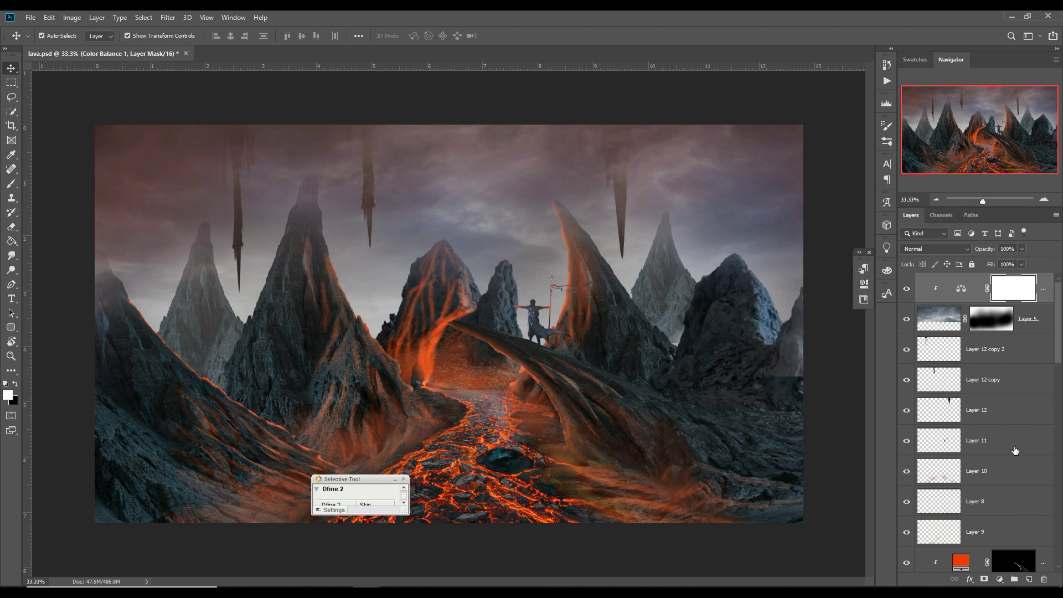
left_click(1050, 291)
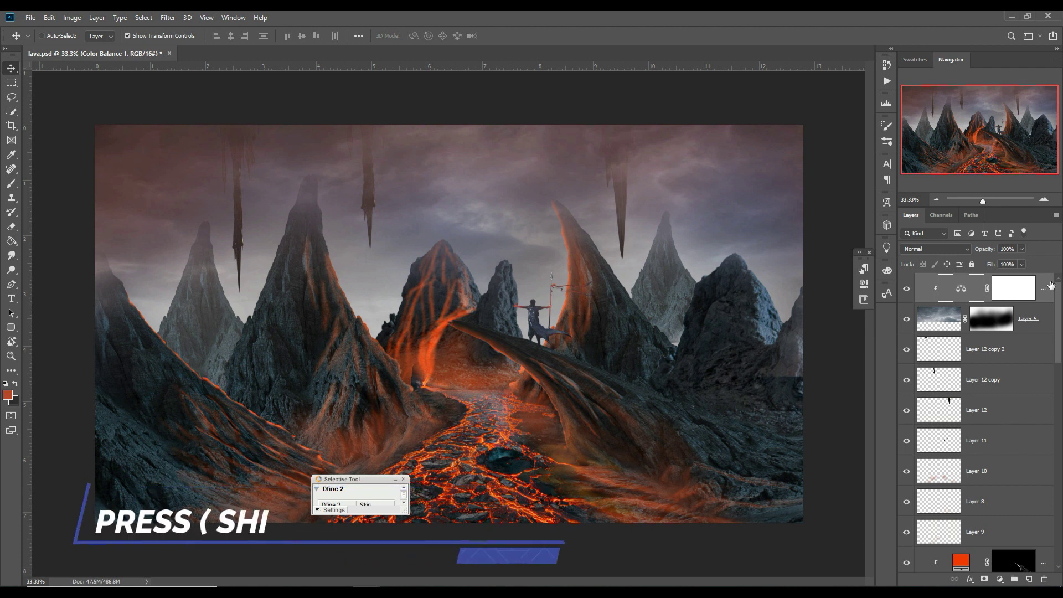
key("shift+ctrl+alt+e")
Step: Convert merged Layer 13 to a smart object and open the Camera Raw Filter on it
right_click(1038, 286)
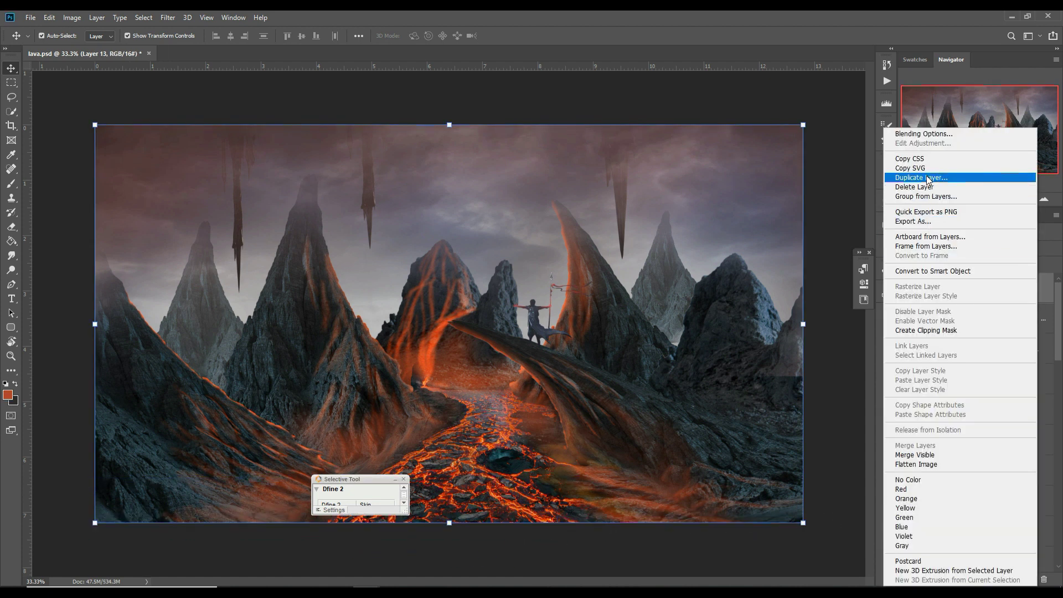
left_click(928, 178)
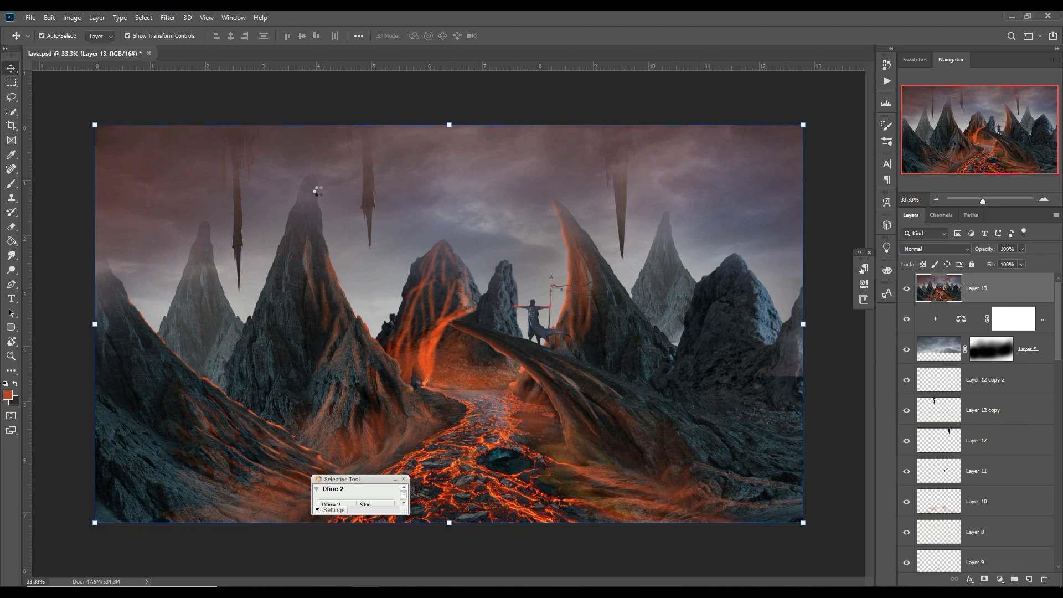
left_click(166, 18)
left_click(183, 84)
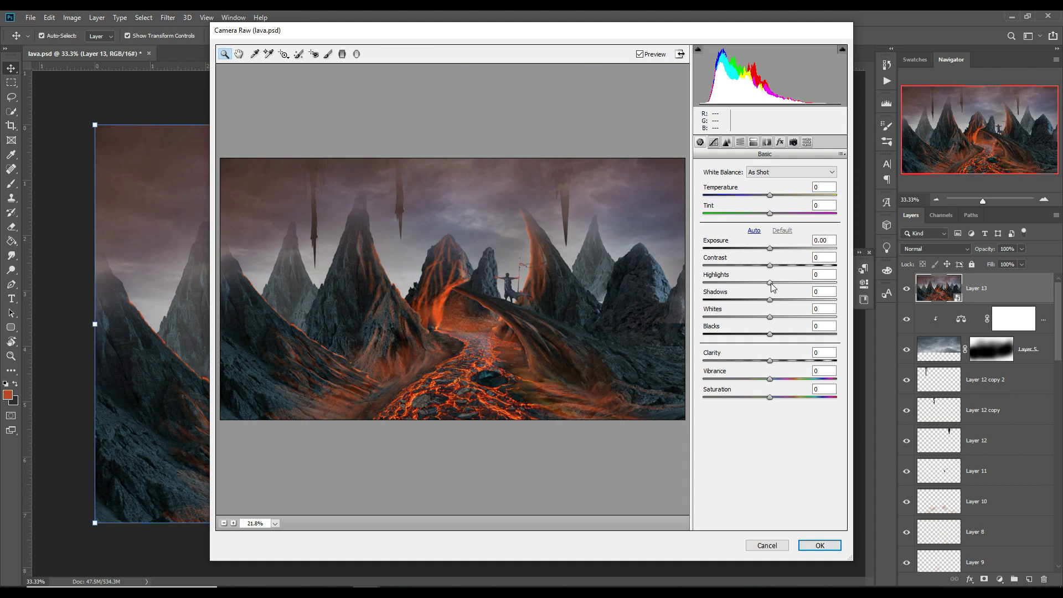
Step: In Camera Raw, raise Highlights and deepen the tone-curve Darks to -2
mouse_move(773, 285)
left_mouse_down()
mouse_move(767, 322)
mouse_move(766, 300)
left_mouse_up()
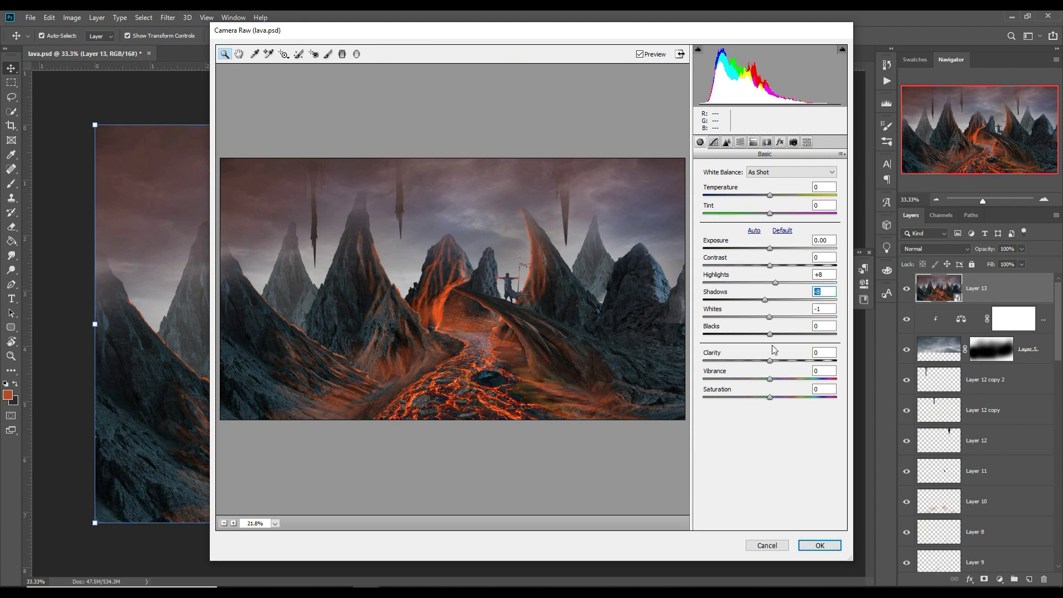
left_click(713, 142)
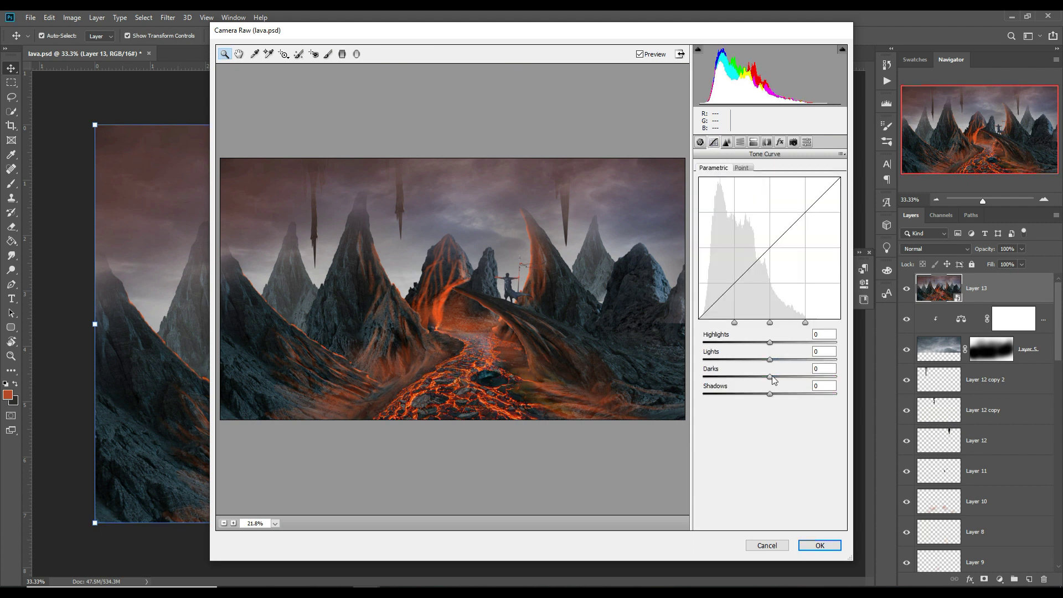
mouse_move(770, 376)
left_mouse_down()
mouse_move(781, 360)
mouse_move(775, 342)
left_mouse_up()
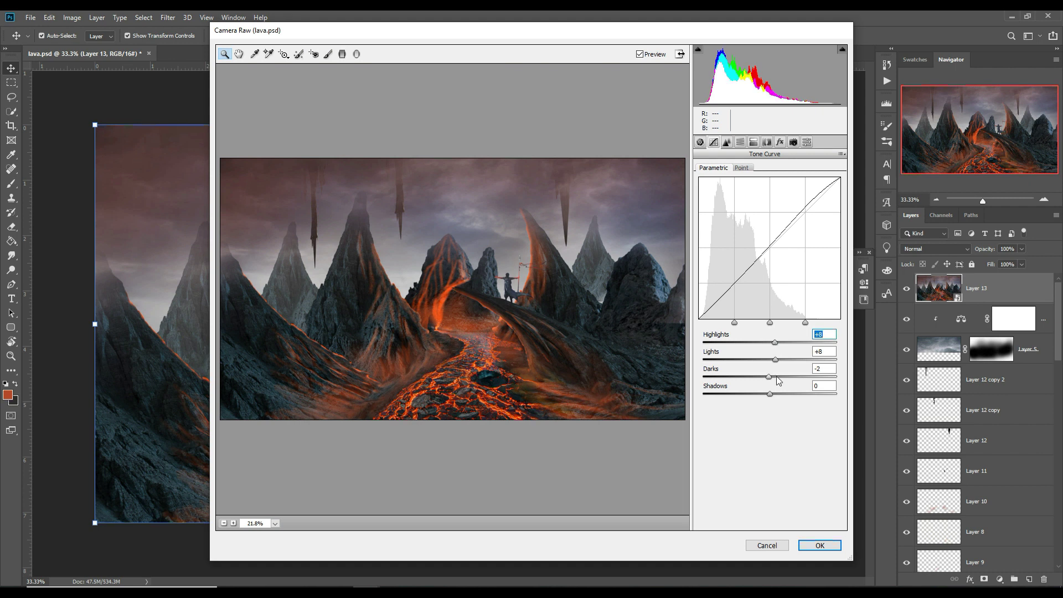
left_click(727, 143)
Step: Set sharpening to 50, shift Reds hue to -21 and Oranges, add slight vignette, then apply
left_click_drag(704, 186, 752, 188)
left_click(741, 143)
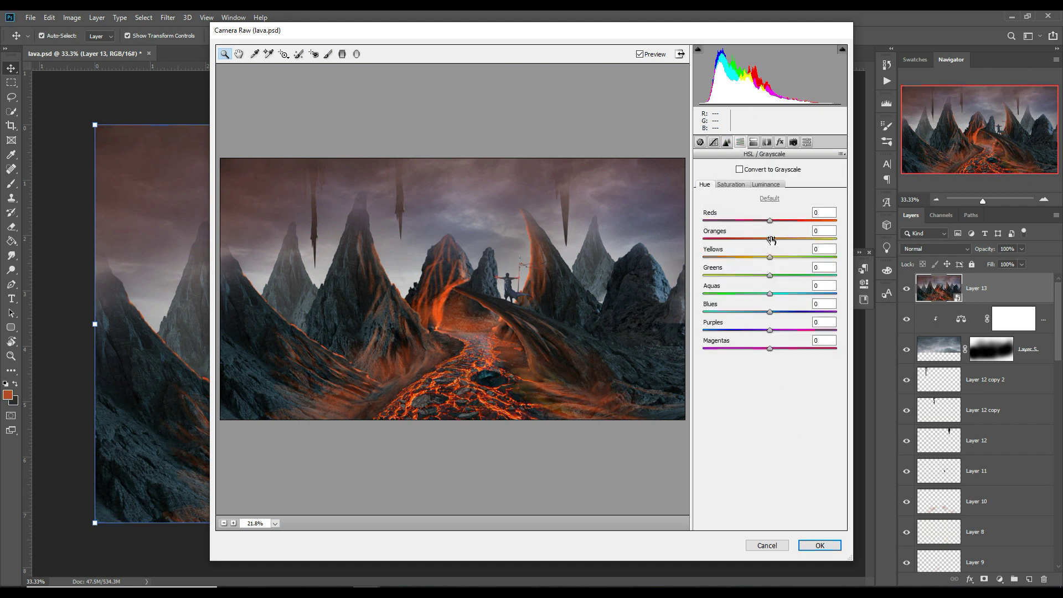
mouse_move(769, 221)
left_mouse_down()
mouse_move(746, 226)
mouse_move(765, 244)
left_mouse_up()
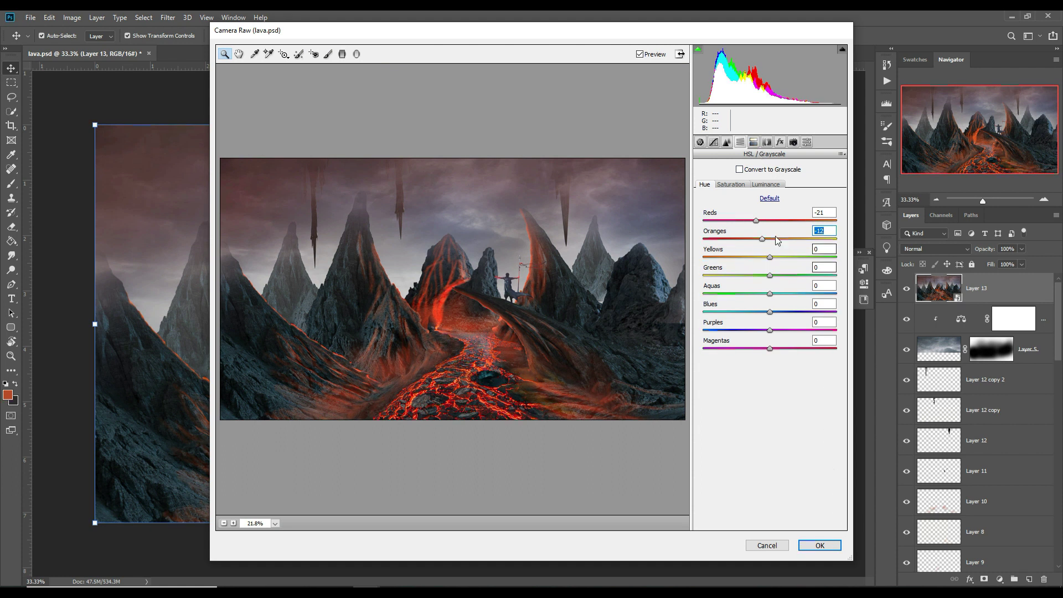
left_click(780, 143)
left_click_drag(770, 286, 773, 288)
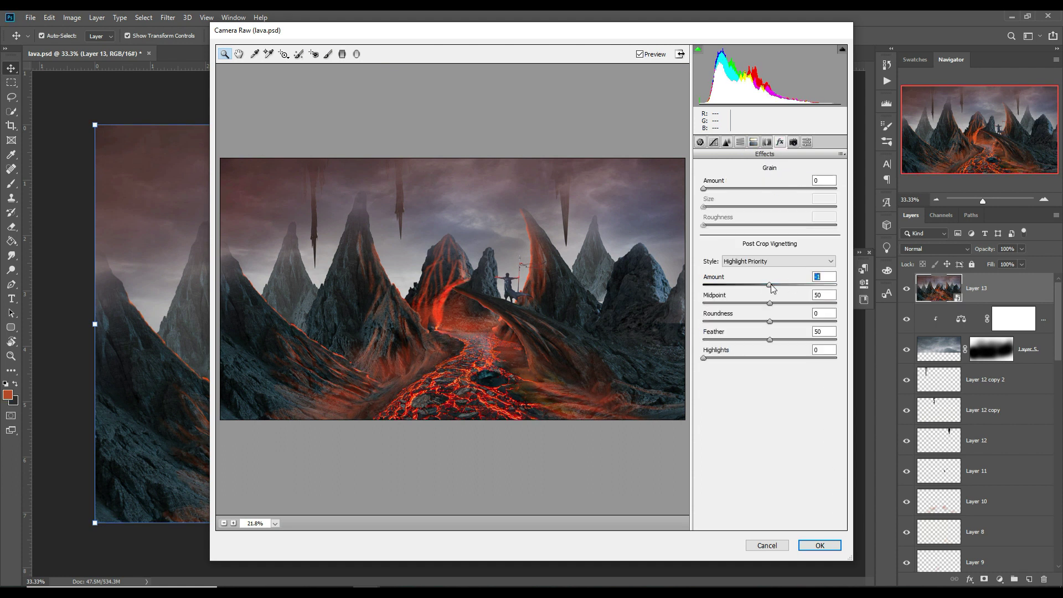
left_click(820, 545)
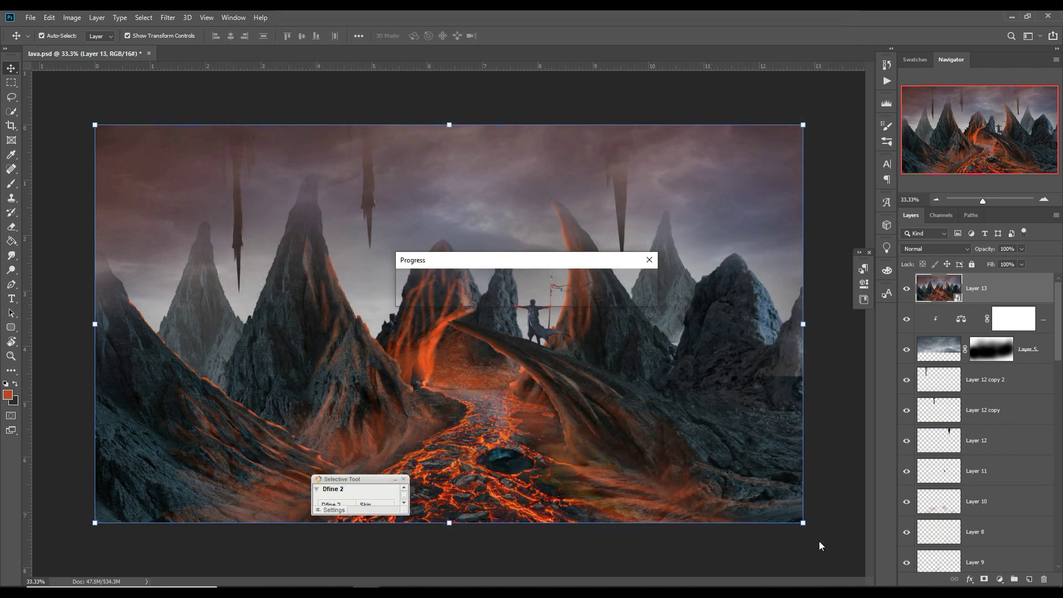